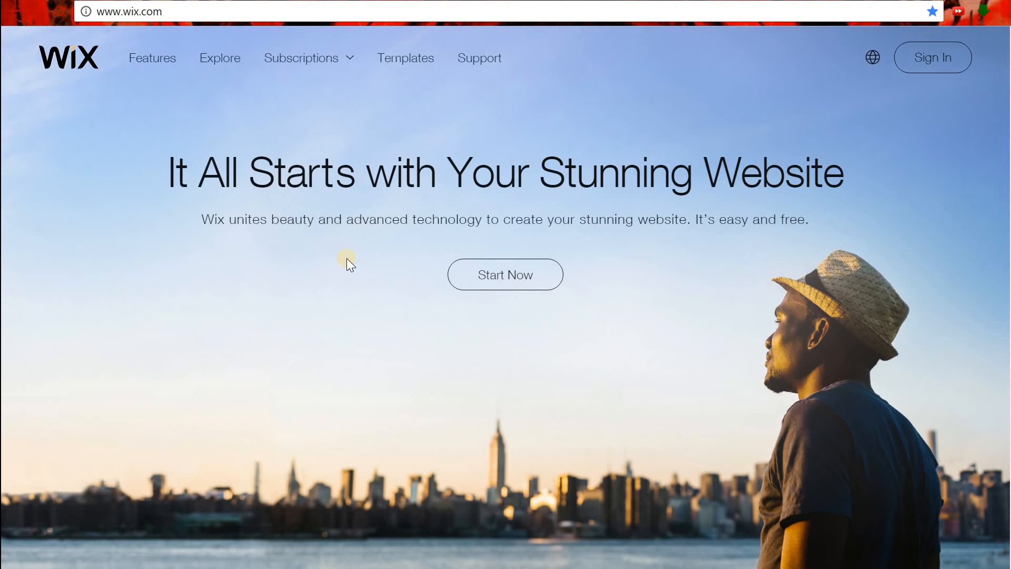
# Log in to the Wix account with the account email and password.
pyautogui.click(534, 294)
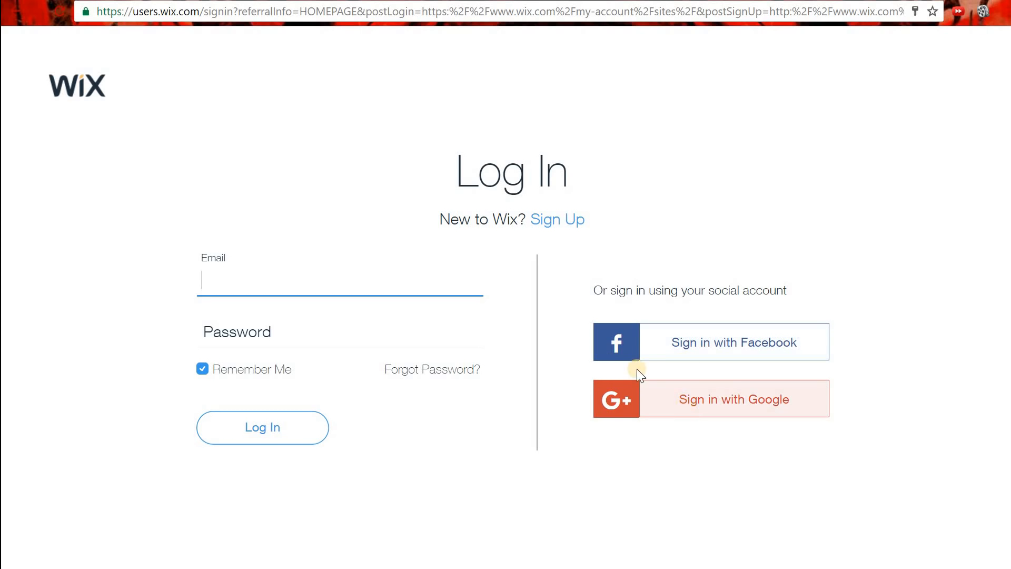
pyautogui.click(564, 222)
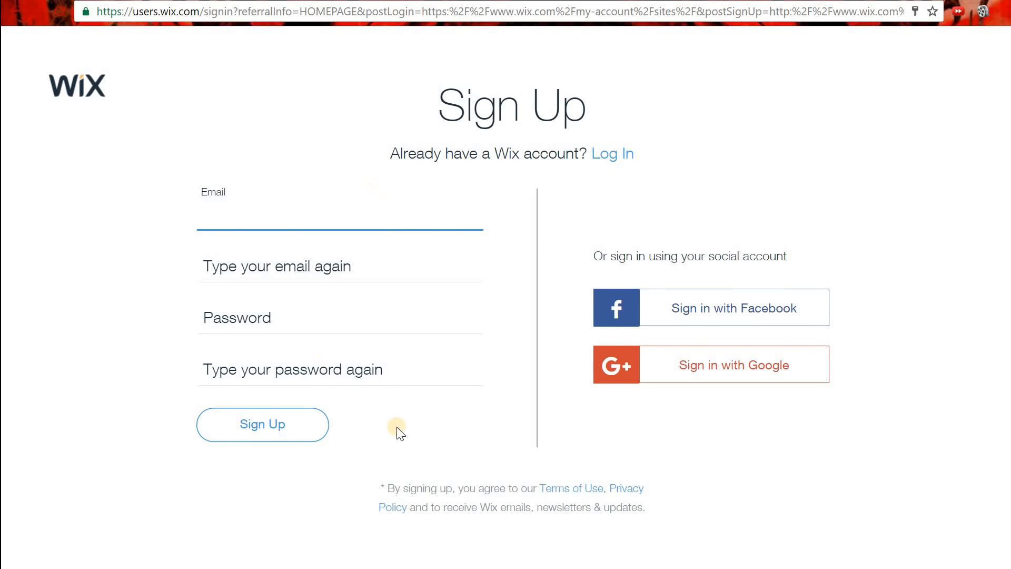
pyautogui.click(630, 157)
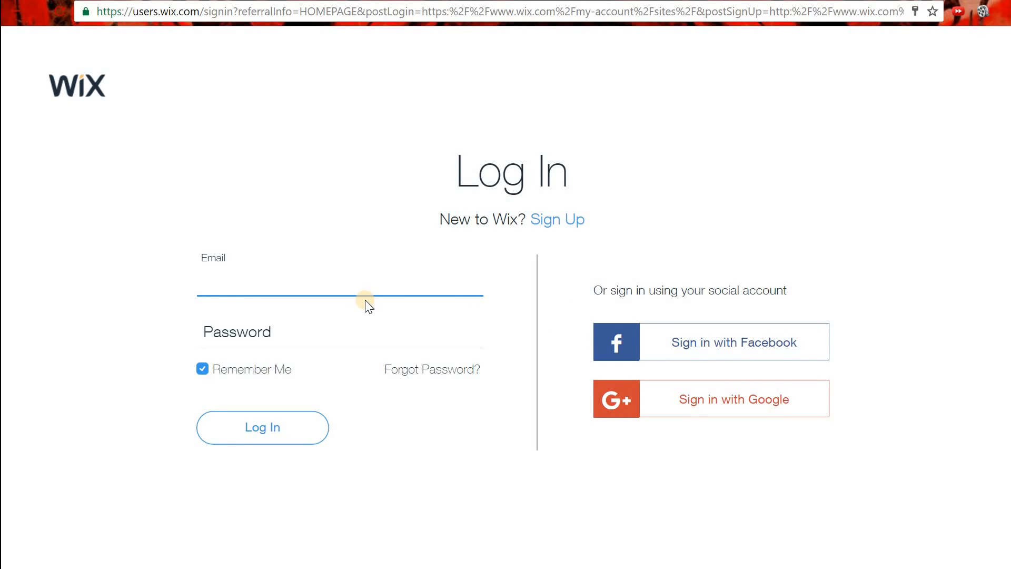
pyautogui.write('is500')
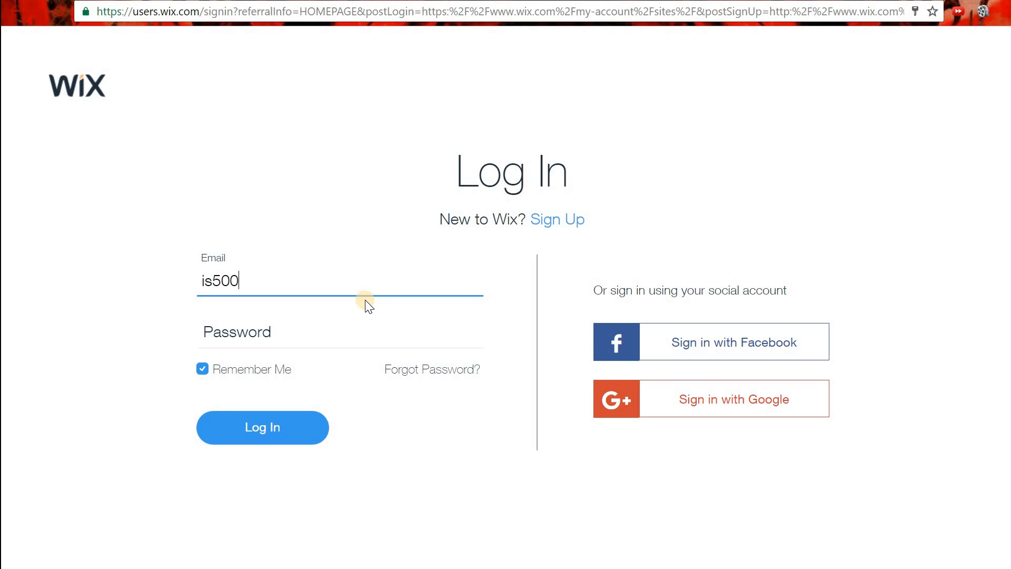
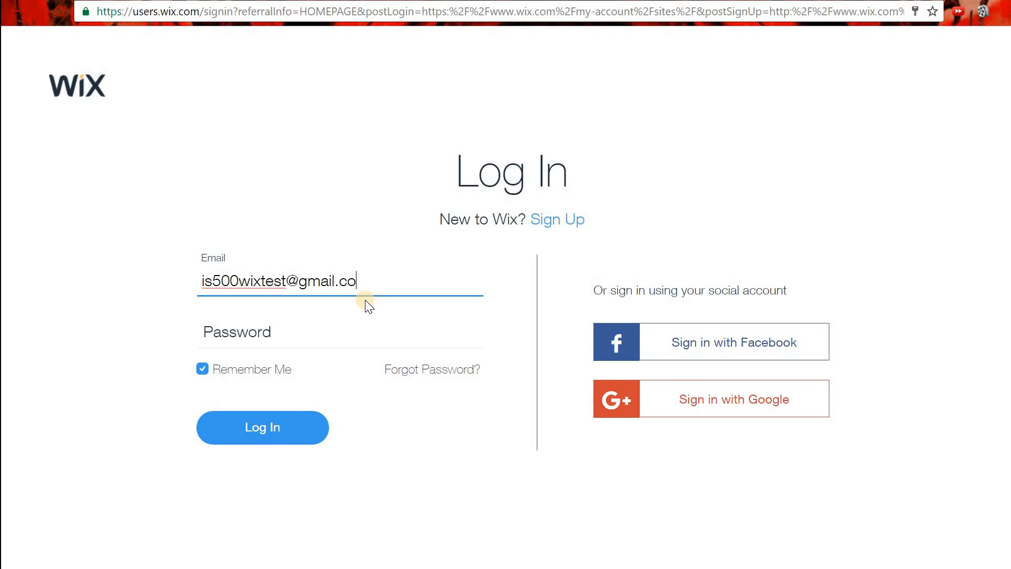
pyautogui.press('Tab')
pyautogui.write('********')
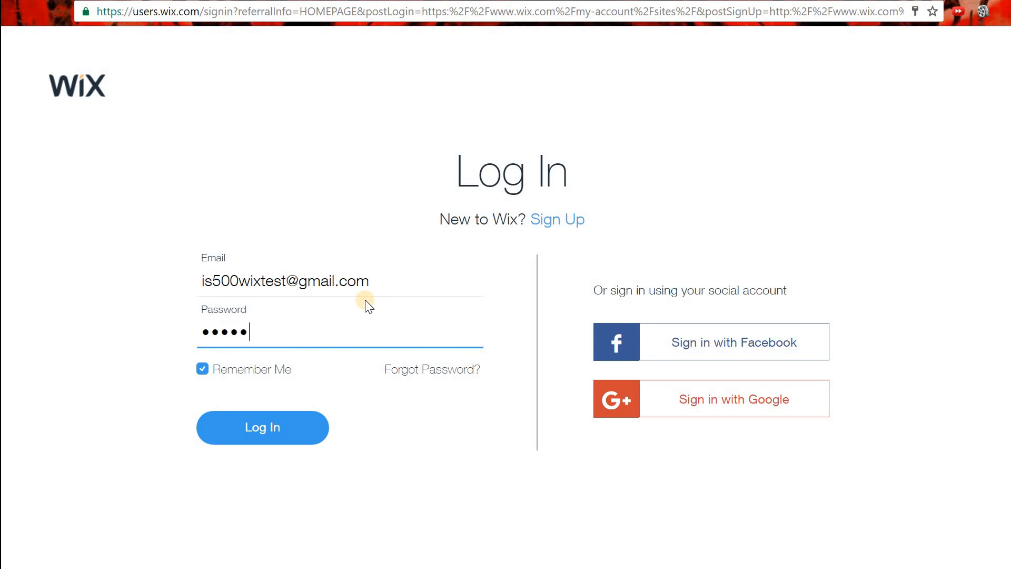
pyautogui.press('Return')
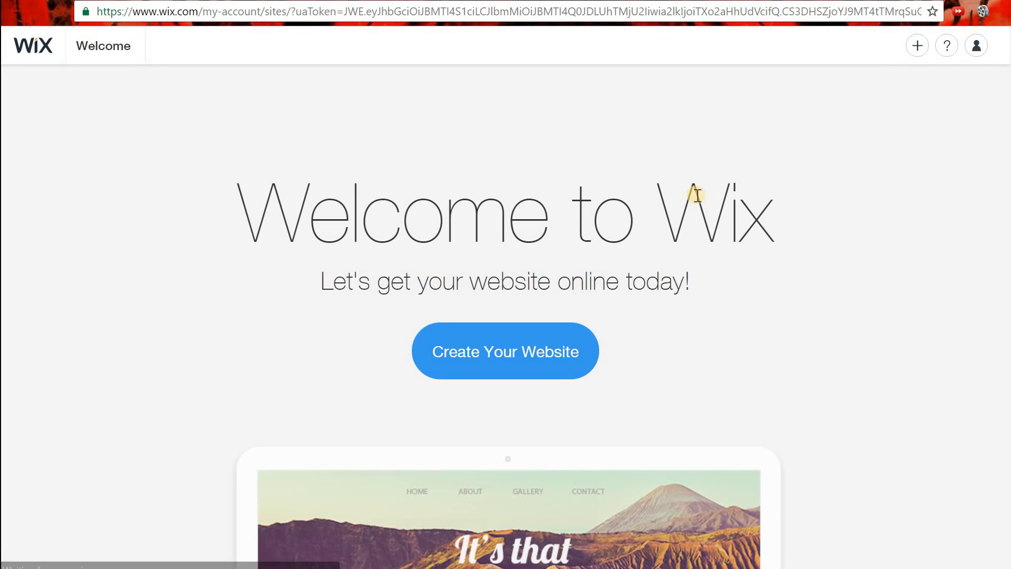
# Start a new Online Store website and choose to build it with Wix ADI.
pyautogui.click(504, 364)
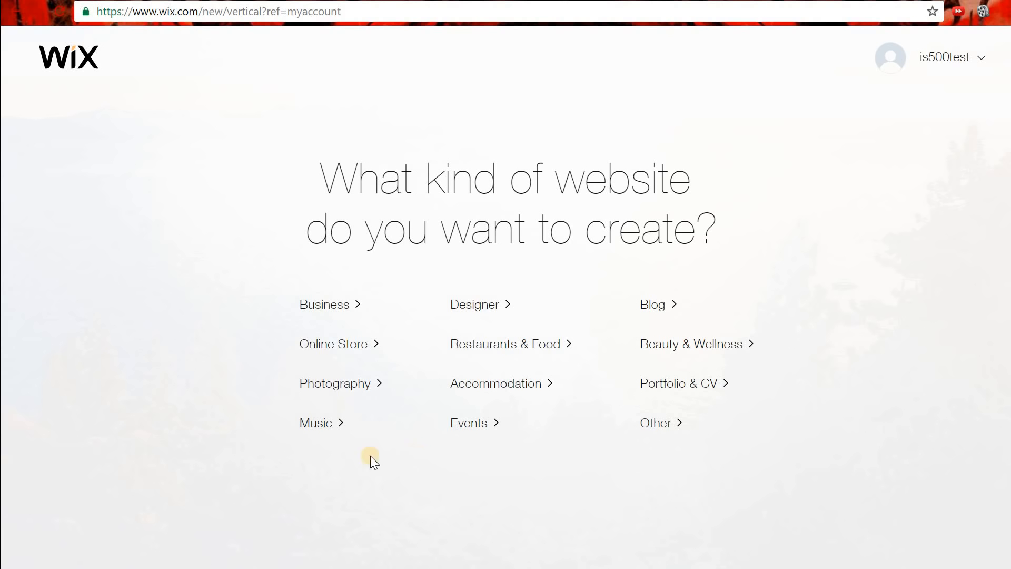
pyautogui.click(328, 344)
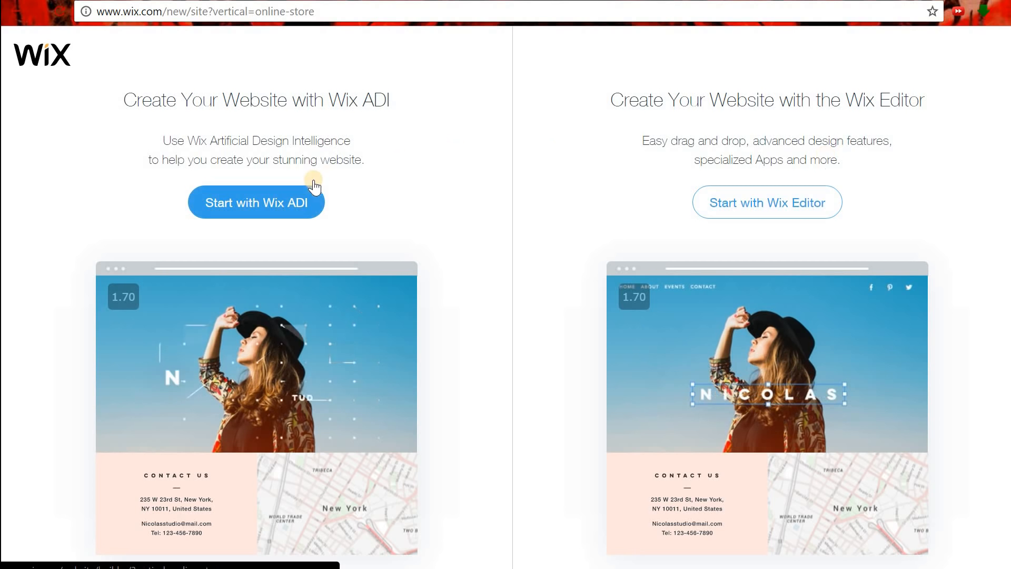
pyautogui.click(270, 208)
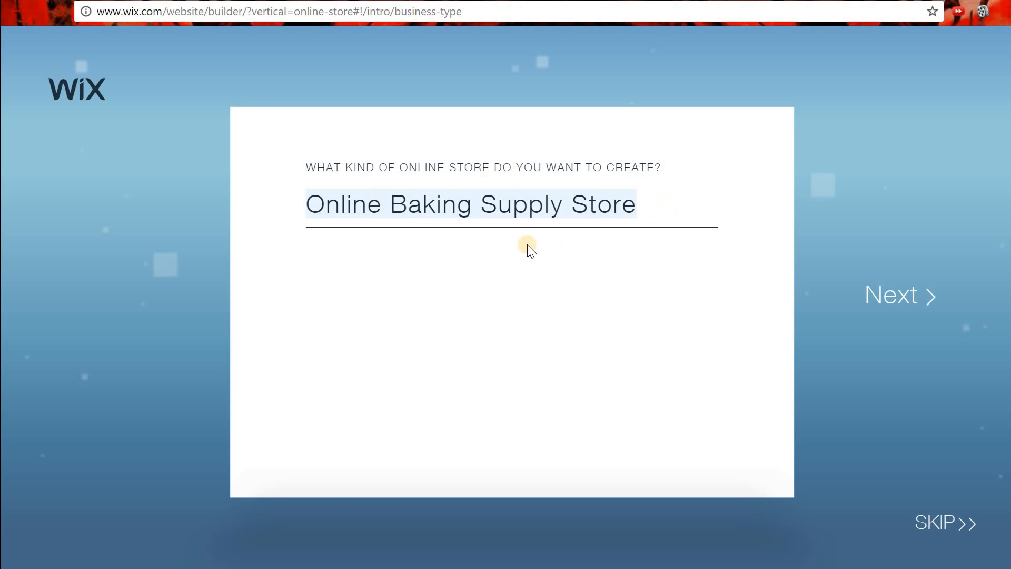
# Search 'baking', pick Online Baking Supply Store as the store type, and continue.
pyautogui.press('BackSpace')
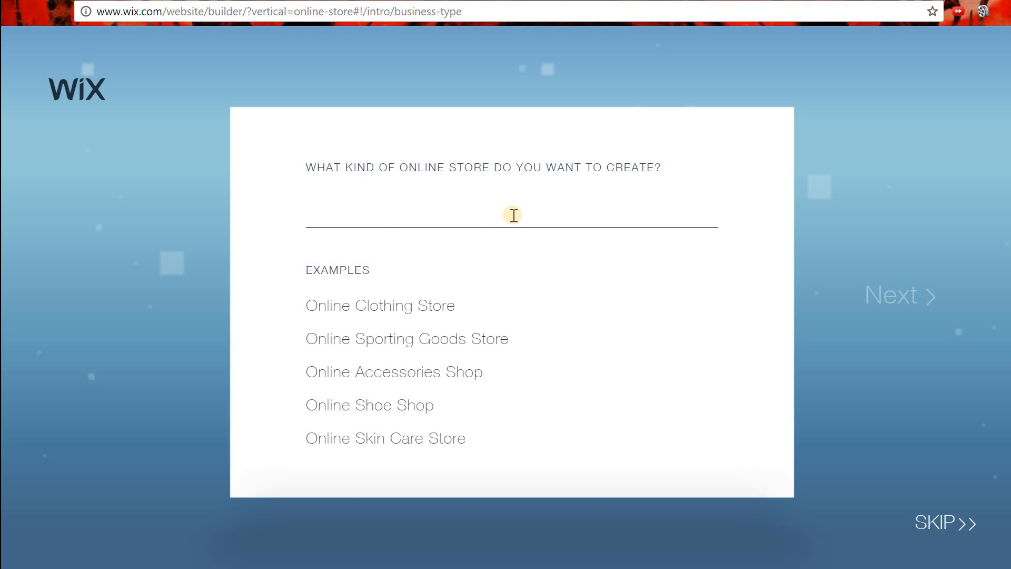
pyautogui.write('martia')
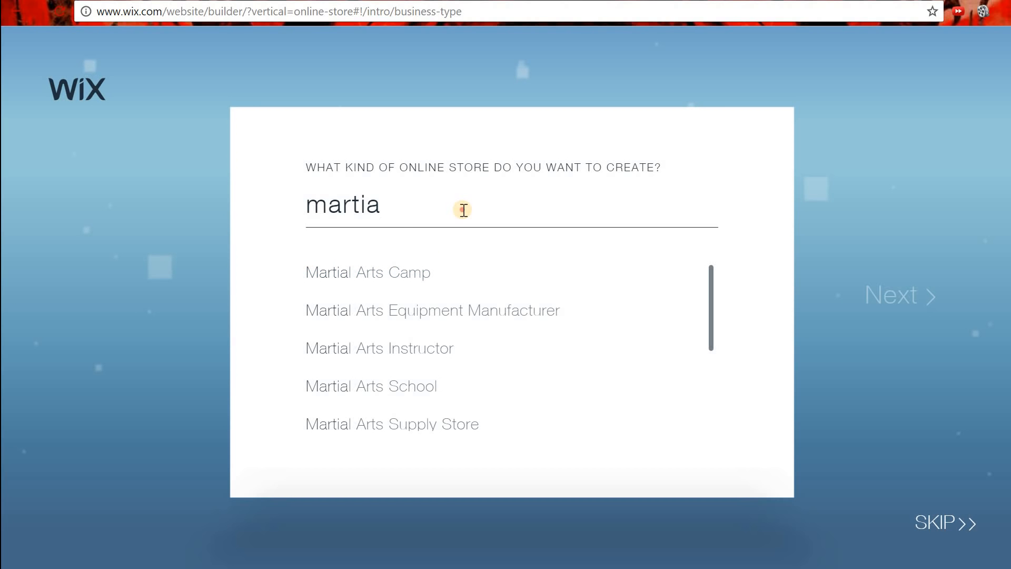
pyautogui.moveTo(463, 210); pyautogui.dragTo(289, 210)
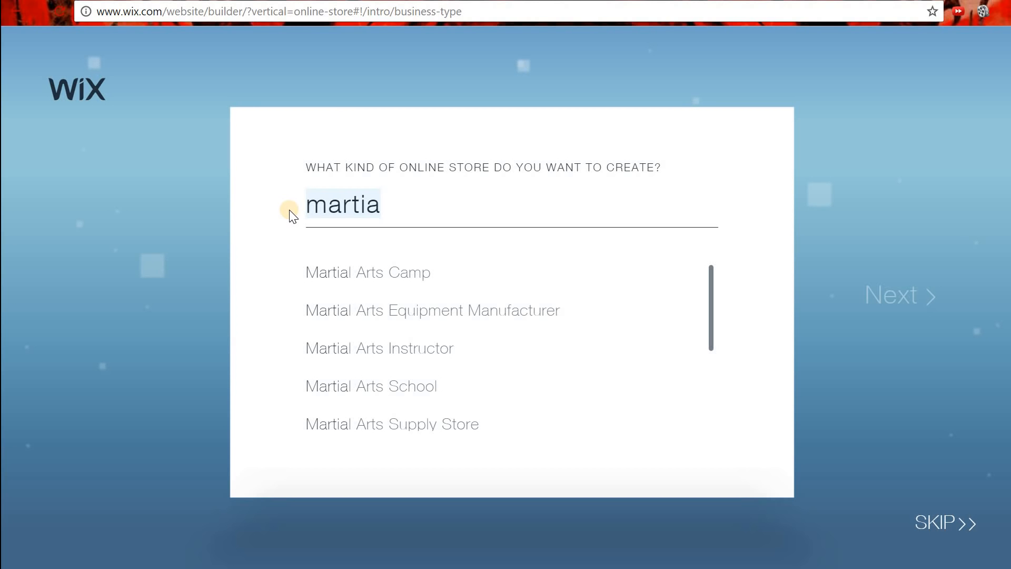
pyautogui.write('baking')
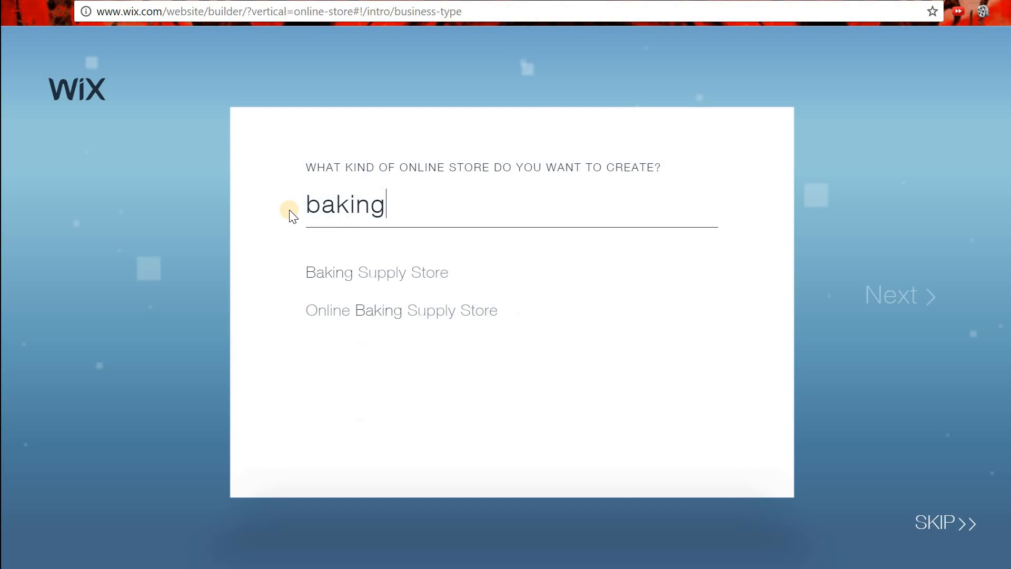
pyautogui.click(413, 311)
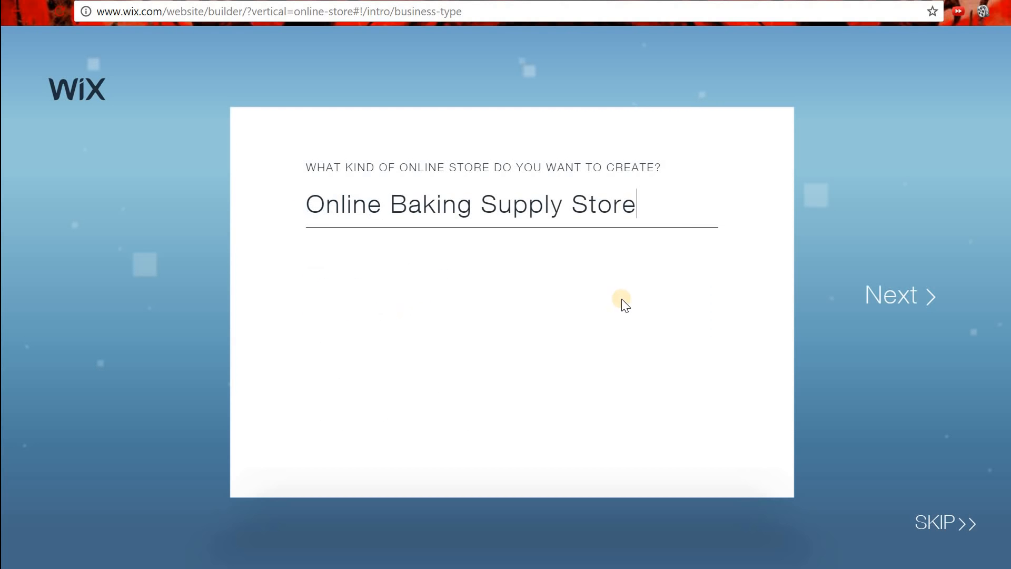
pyautogui.click(896, 297)
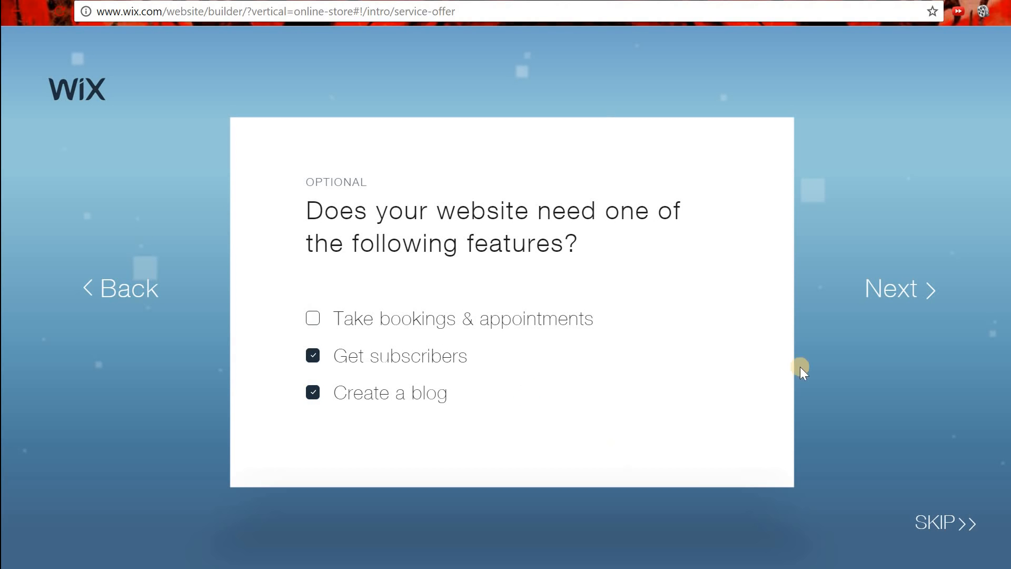
# Keep Get subscribers and Create a blog, then confirm the name Muffin Man Baking Supplies.
pyautogui.click(905, 302)
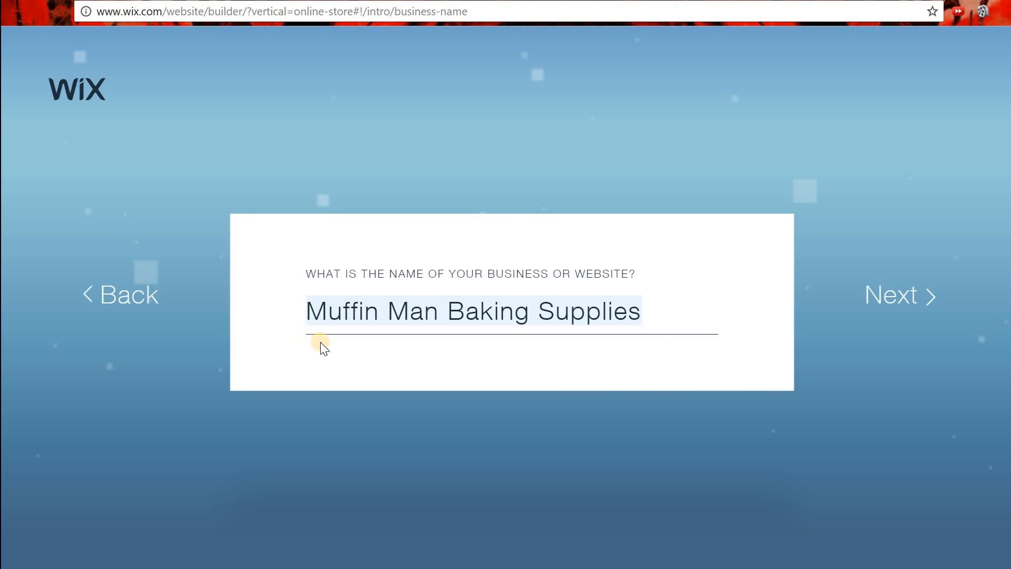
pyautogui.click(904, 308)
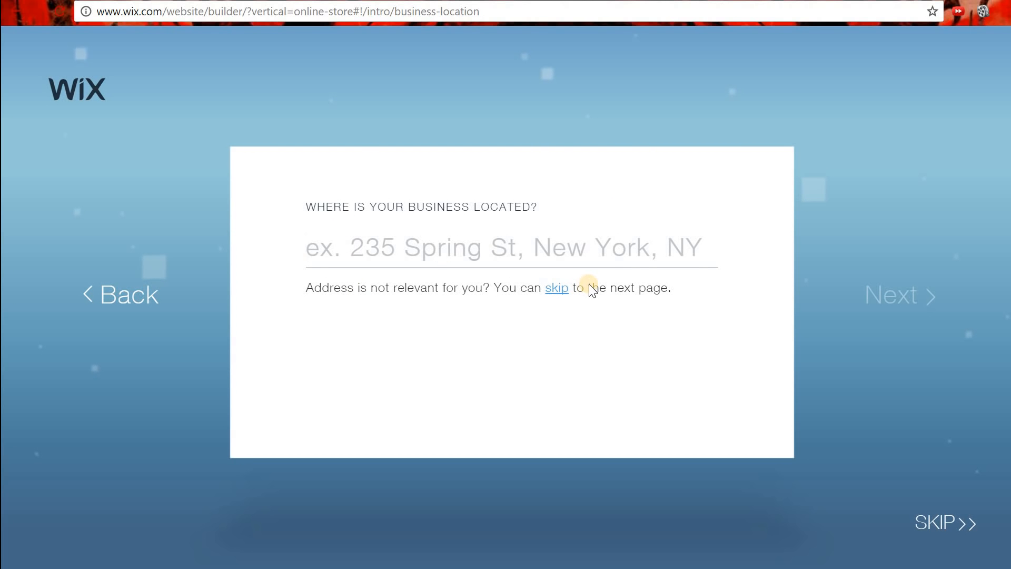
# Skip the business location and delete the profile image to reach the ADI introduction.
pyautogui.click(559, 292)
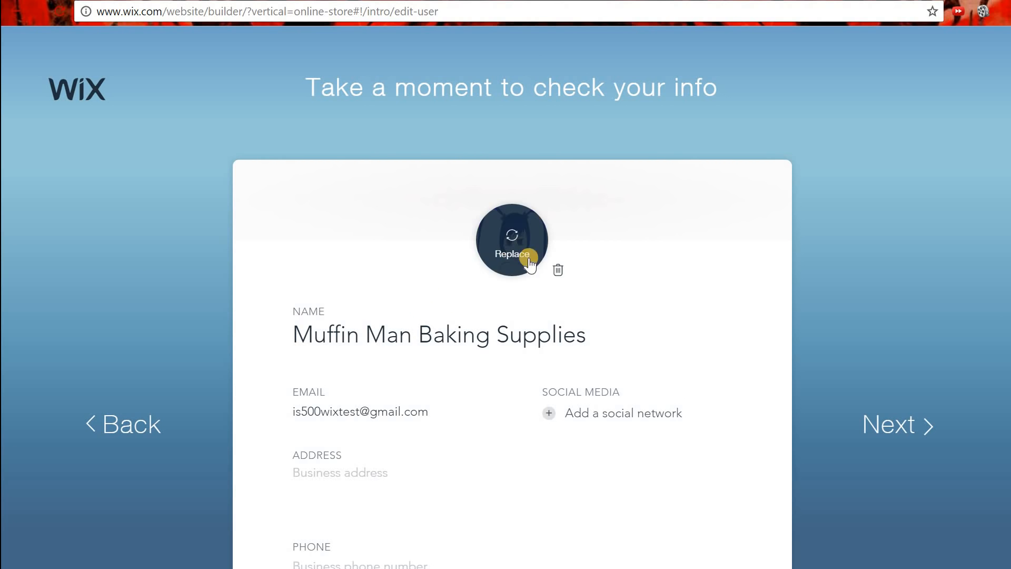
pyautogui.click(560, 272)
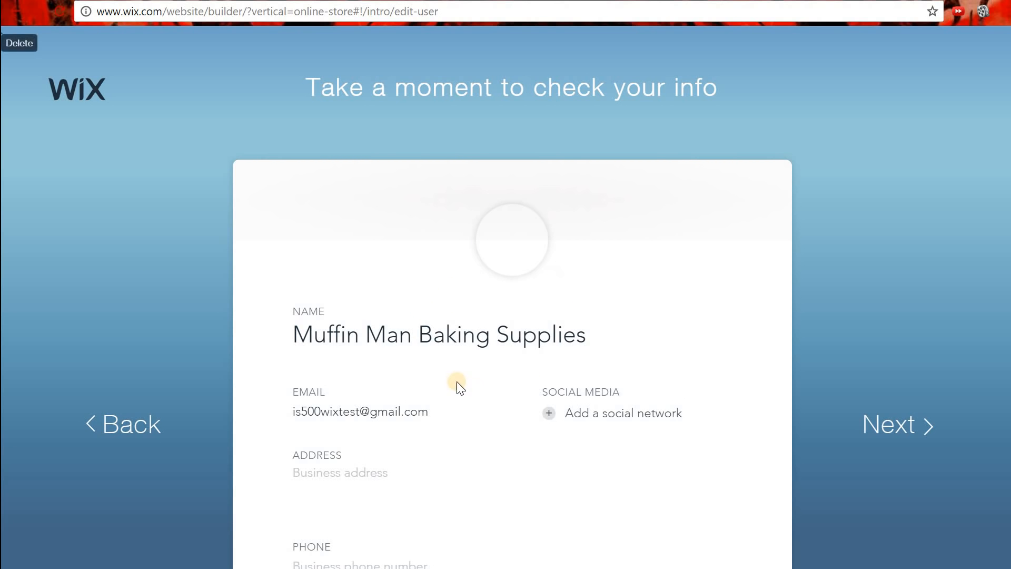
pyautogui.scroll(-2, 413, 361)
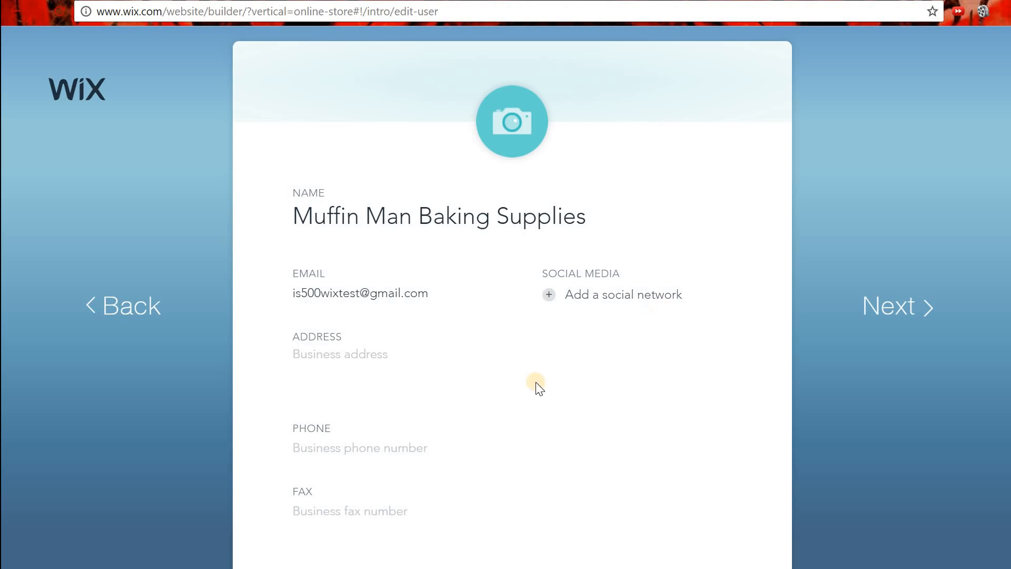
pyautogui.scroll(-1, 496, 413)
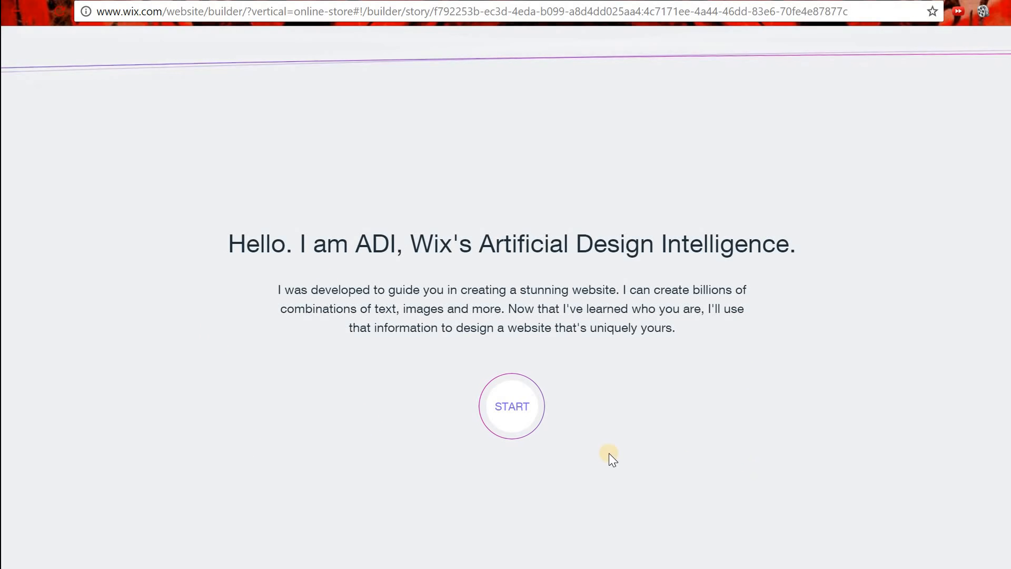
# Pick the Bouquet design style and have ADI build the homepage.
pyautogui.click(517, 408)
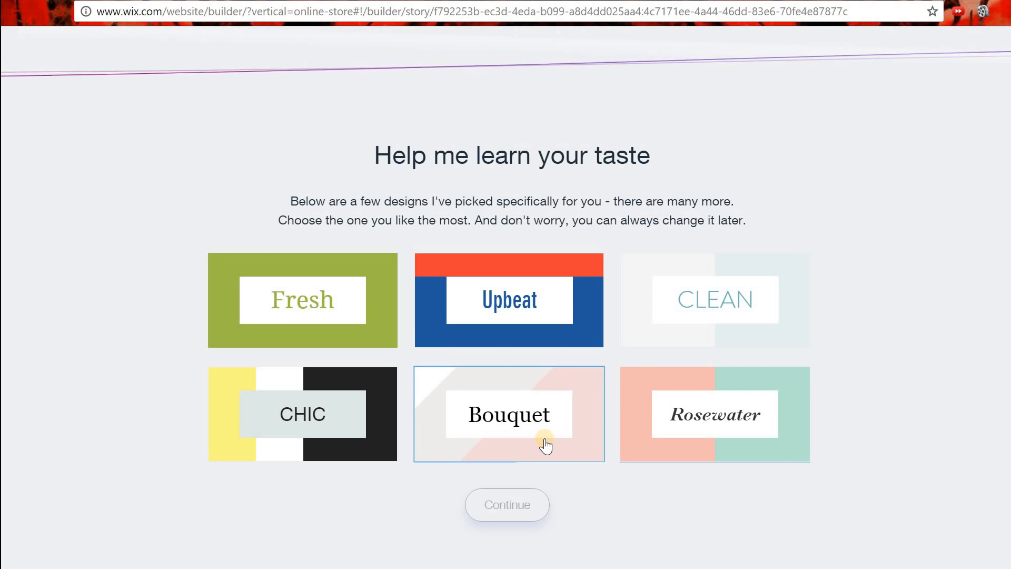
pyautogui.click(522, 422)
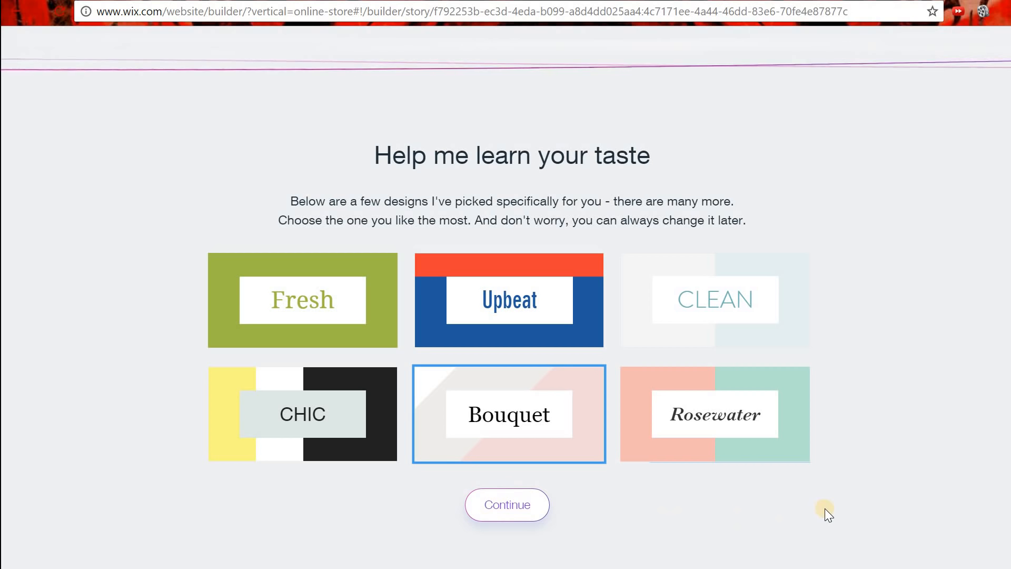
pyautogui.click(500, 515)
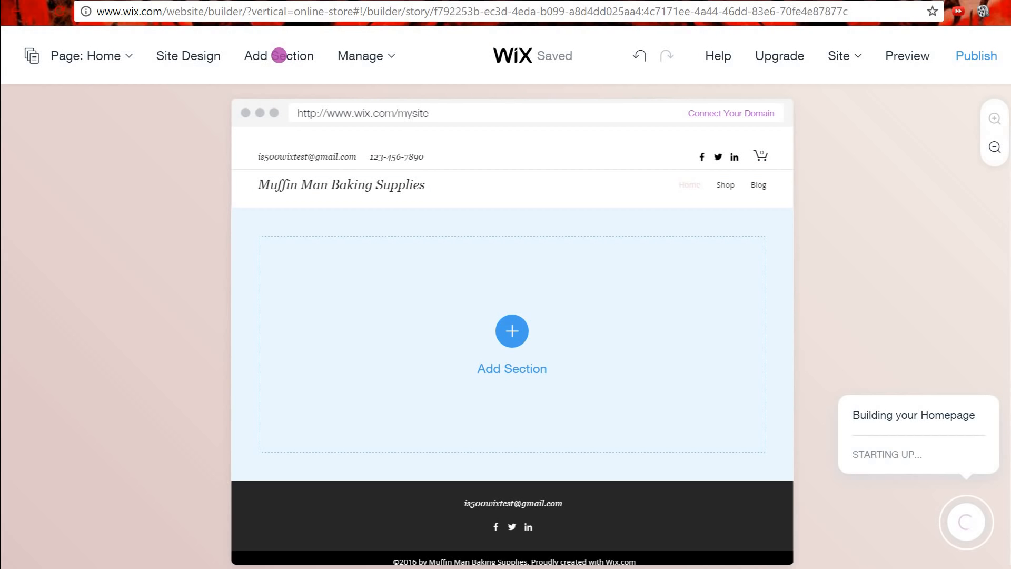
# Add a Product Slider section to the homepage.
pyautogui.click(279, 56)
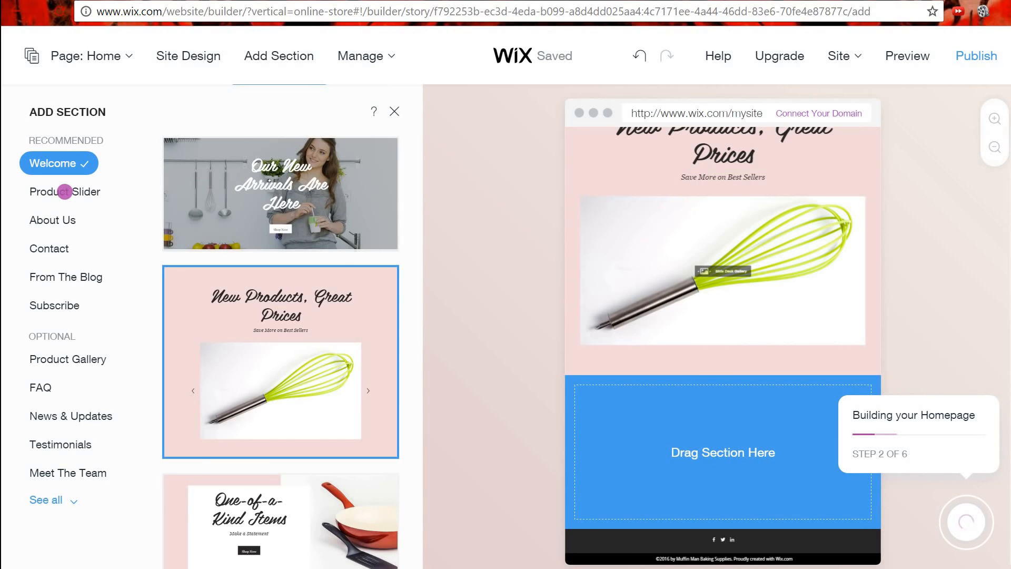
pyautogui.click(64, 192)
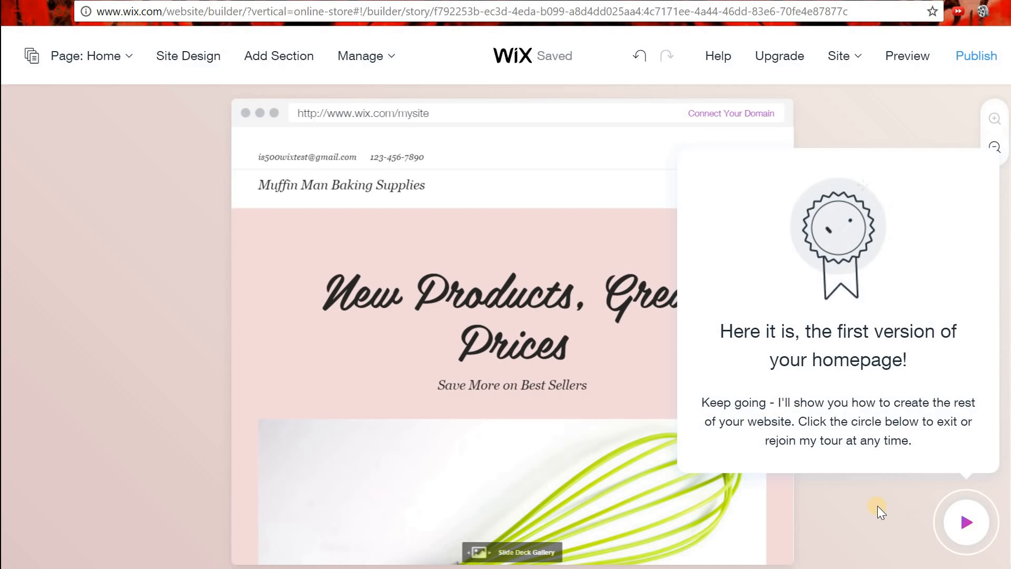
pyautogui.click(967, 538)
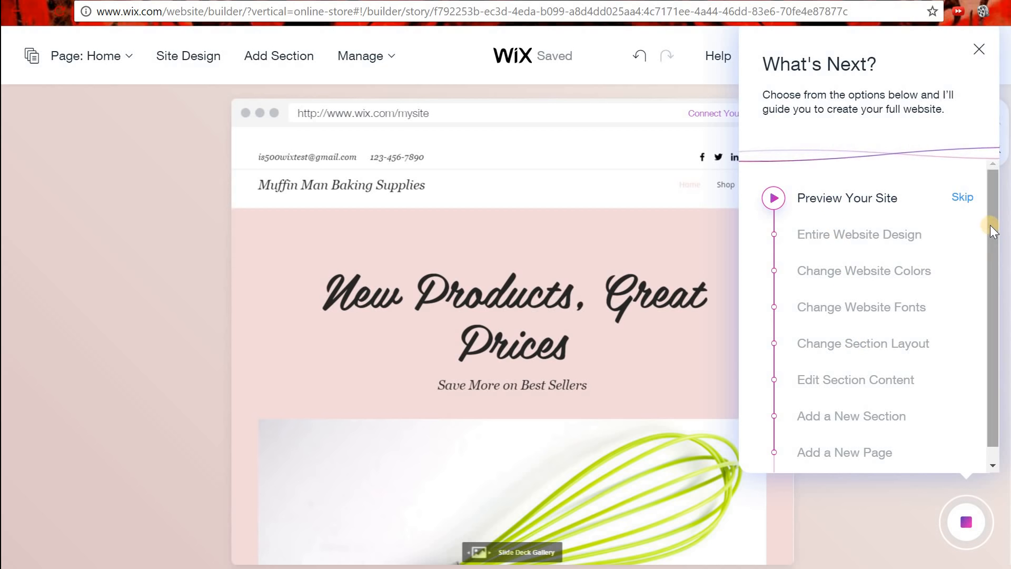
pyautogui.scroll(-1, 986, 284)
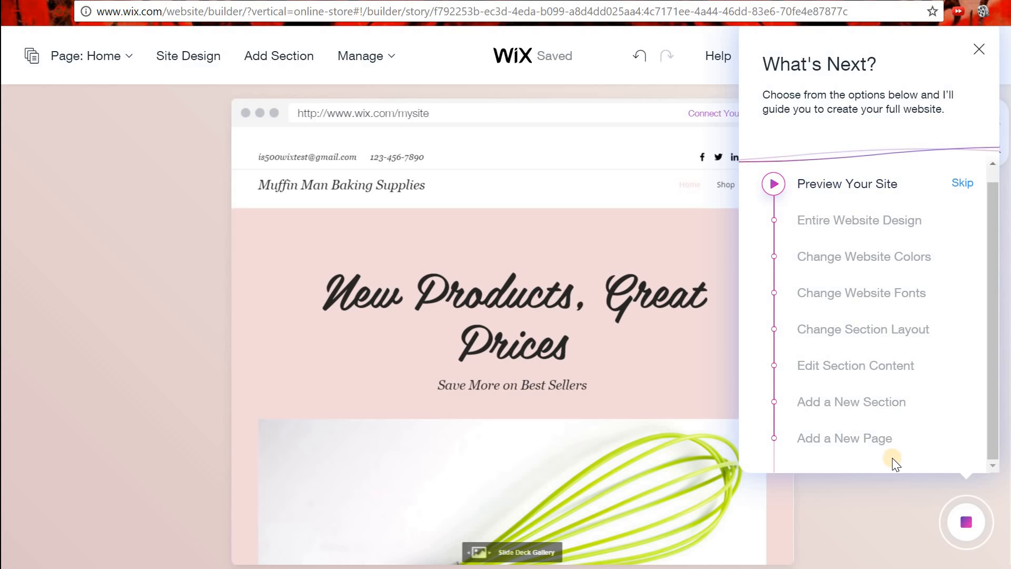
pyautogui.click(966, 537)
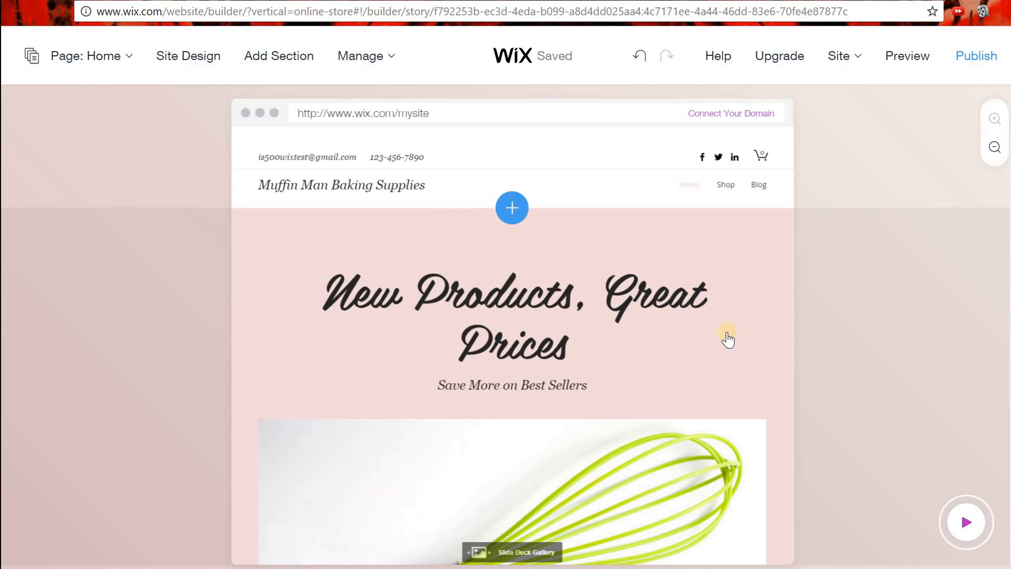
pyautogui.scroll(-3, 728, 340)
pyautogui.scroll(-6, 751, 301)
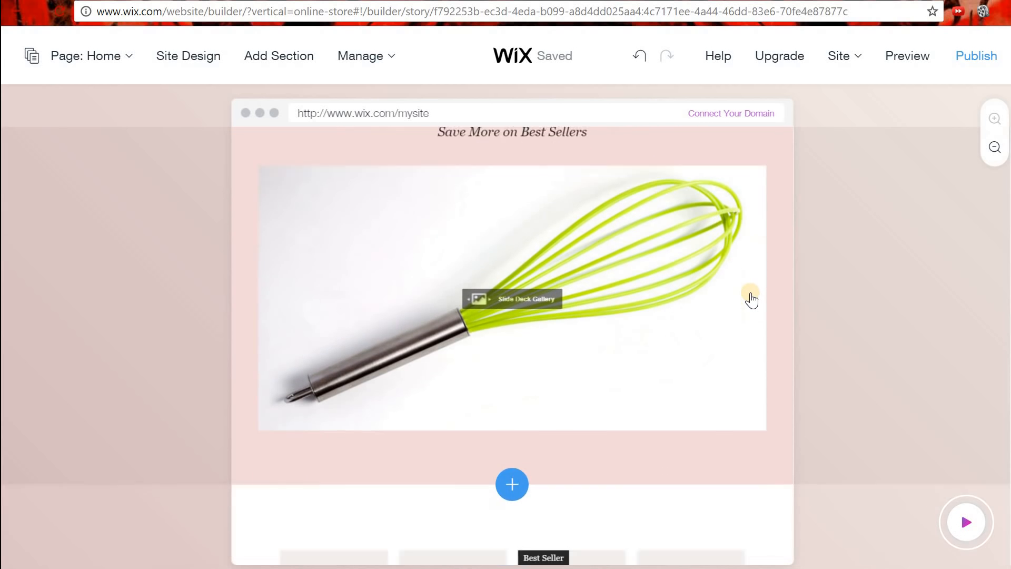
pyautogui.scroll(5, 751, 300)
pyautogui.scroll(5, 752, 301)
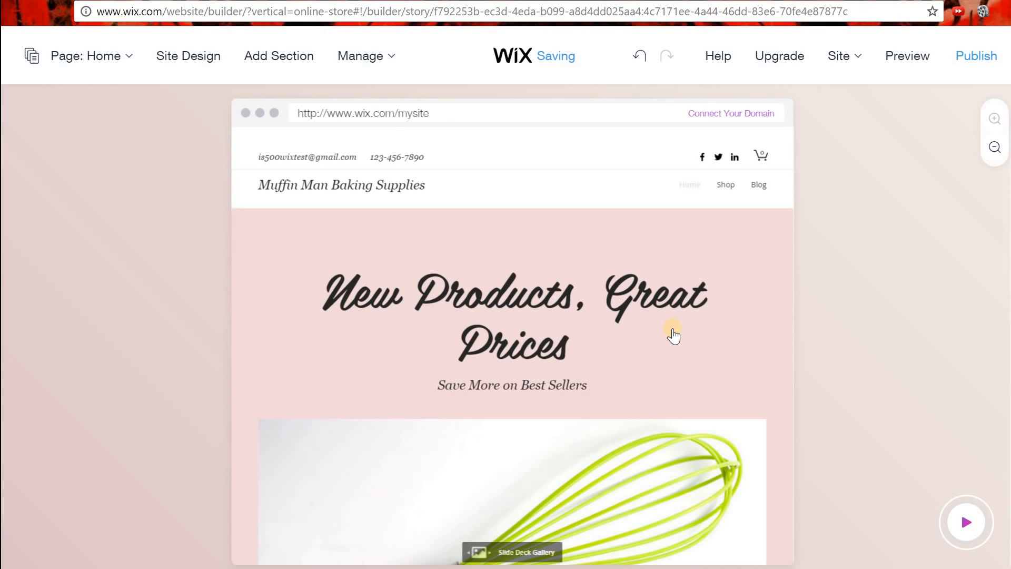
pyautogui.scroll(-1, 672, 348)
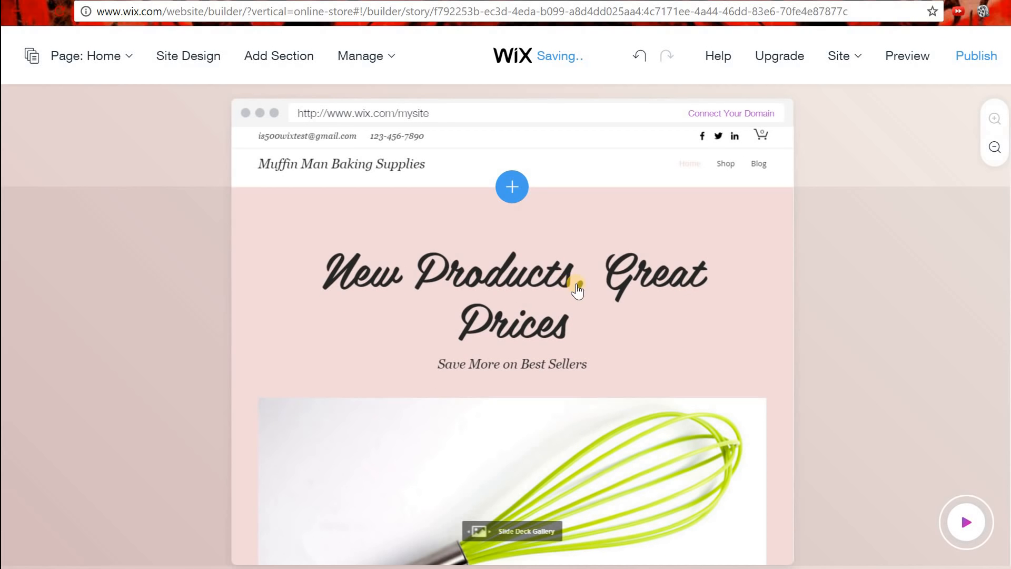
pyautogui.scroll(-4, 580, 293)
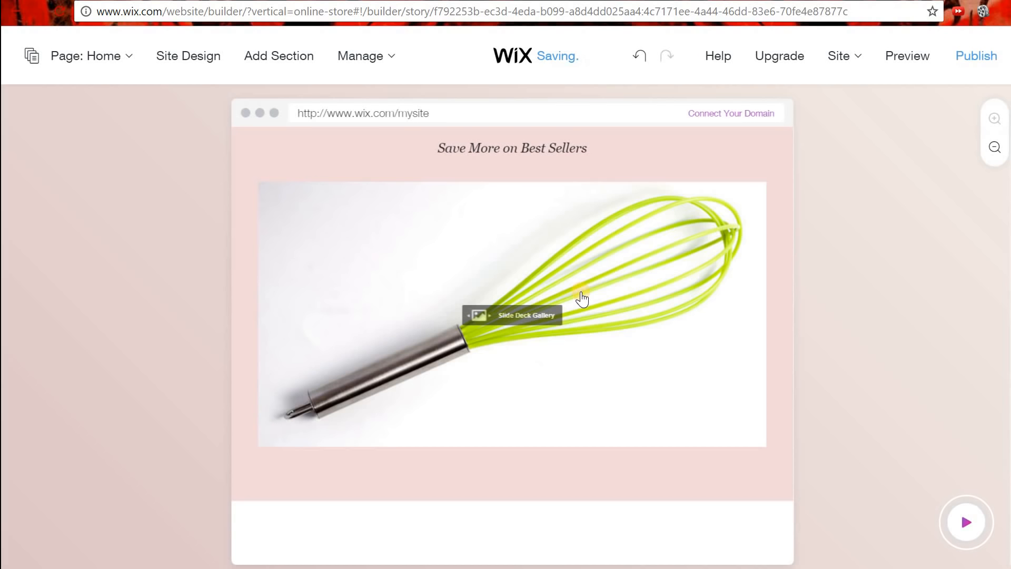
pyautogui.scroll(-3, 582, 299)
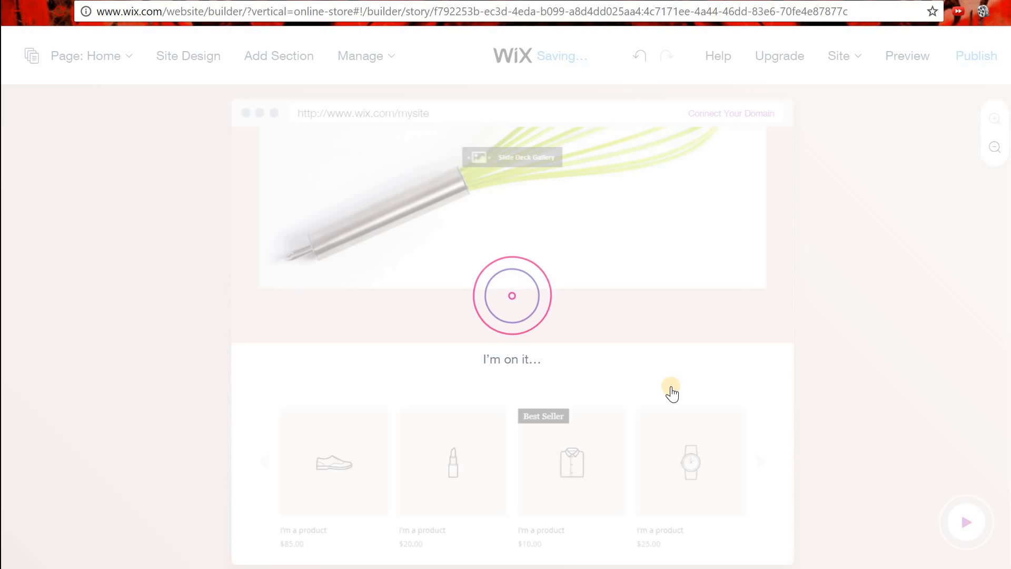
pyautogui.scroll(-3, 672, 393)
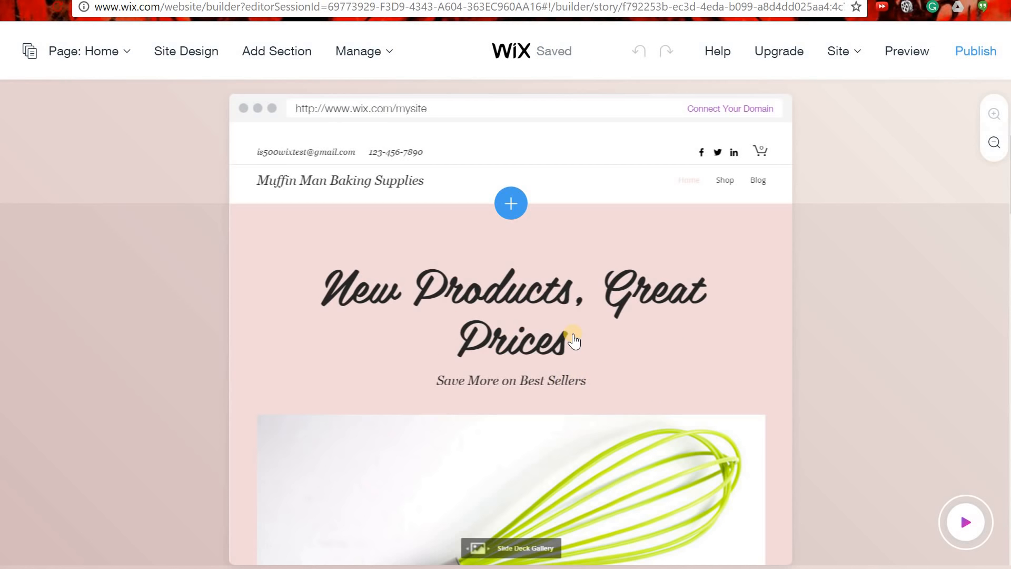
pyautogui.scroll(-2, 565, 350)
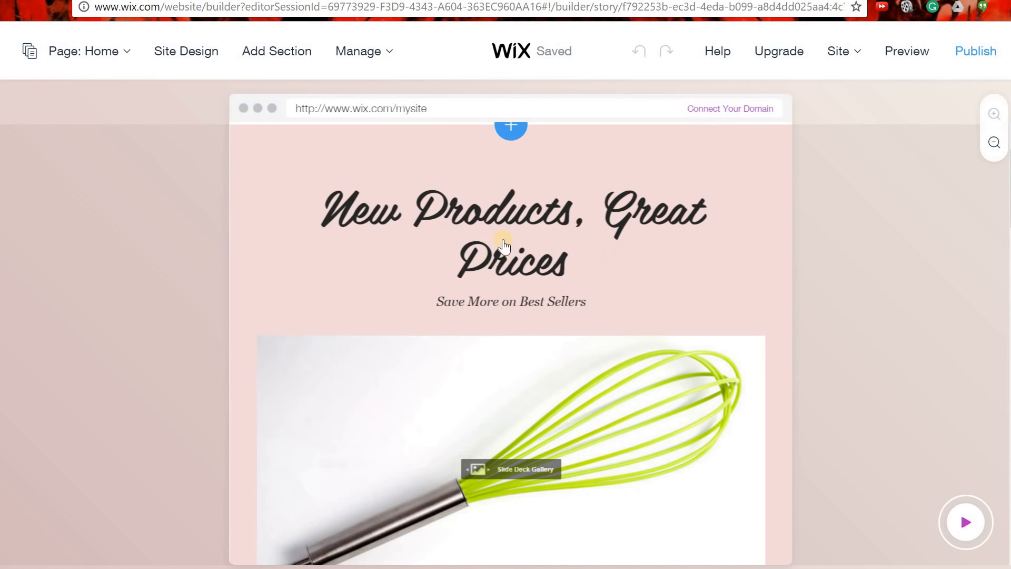
pyautogui.scroll(-6, 558, 347)
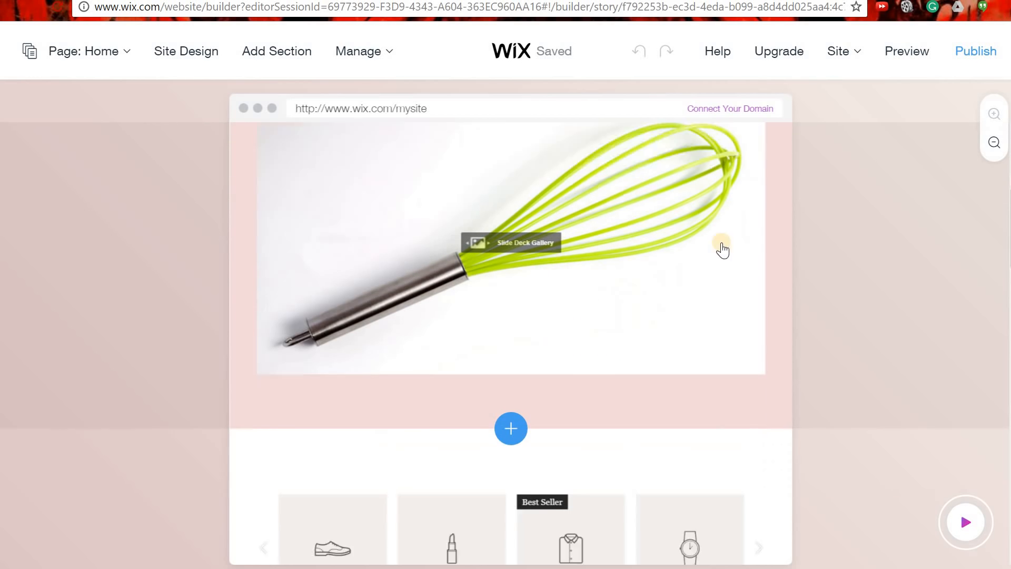
pyautogui.scroll(3, 603, 301)
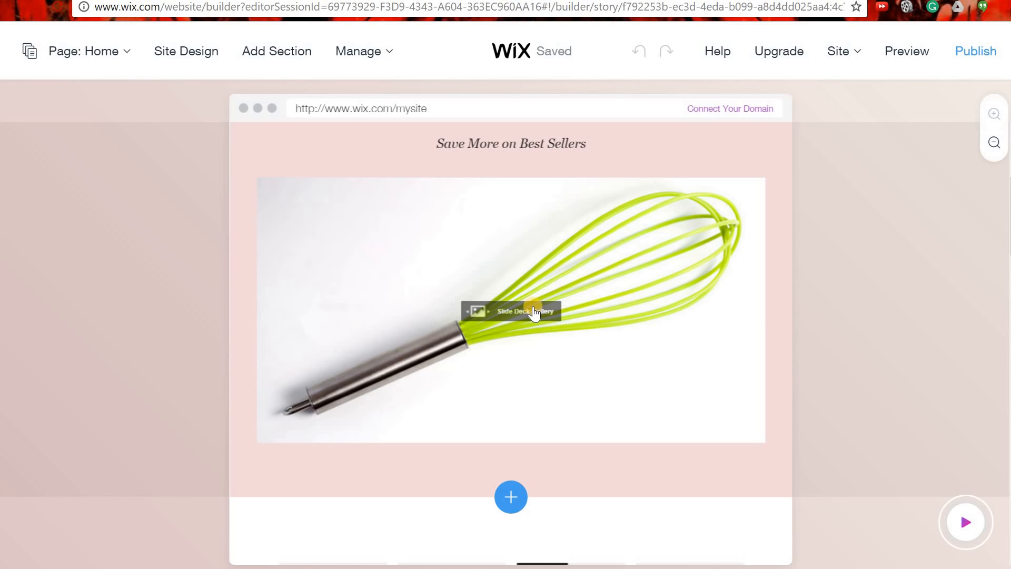
pyautogui.scroll(3, 593, 353)
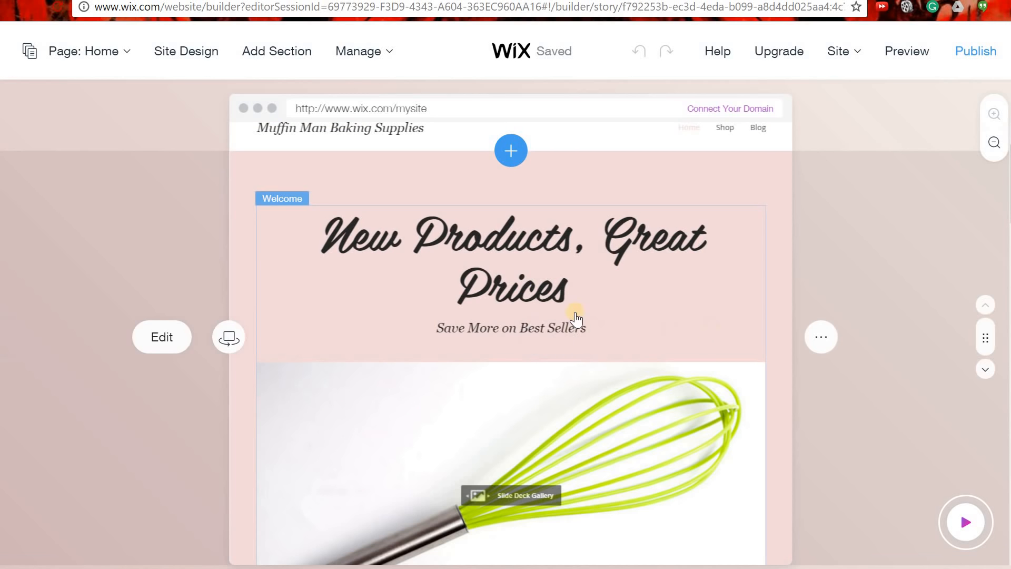
pyautogui.scroll(-3, 581, 315)
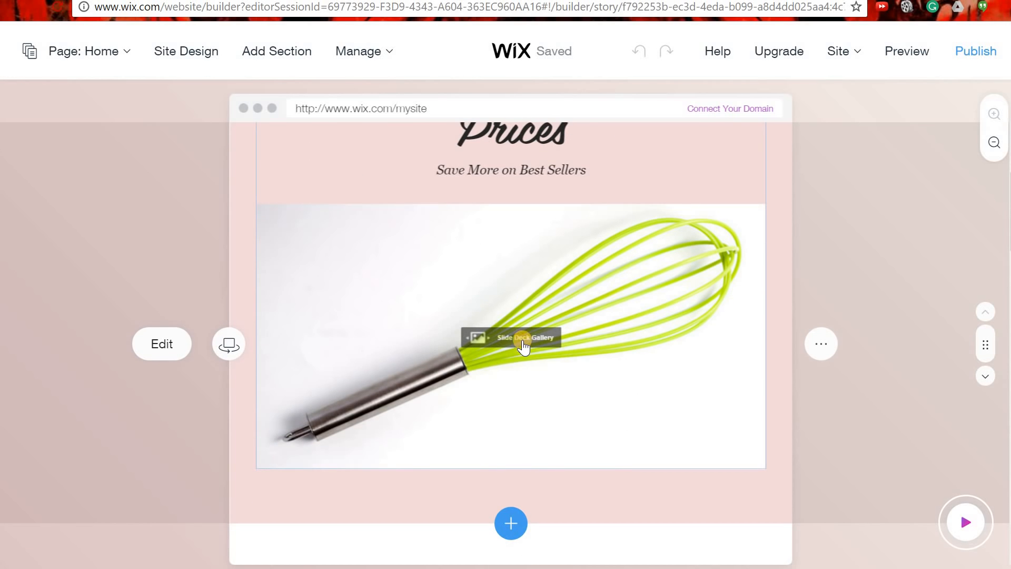
pyautogui.scroll(4, 524, 345)
pyautogui.scroll(-2, 525, 346)
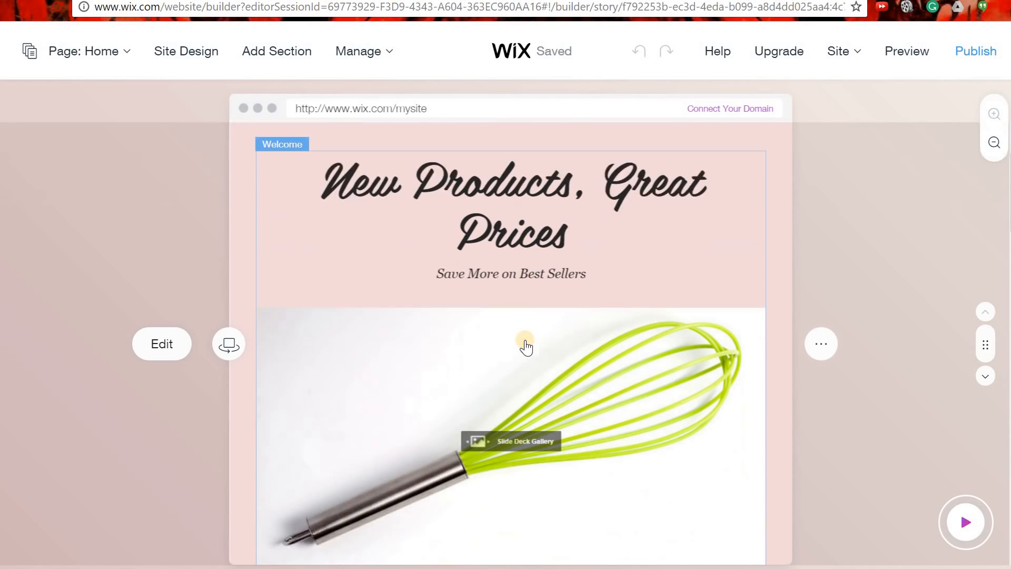
pyautogui.scroll(-7, 526, 346)
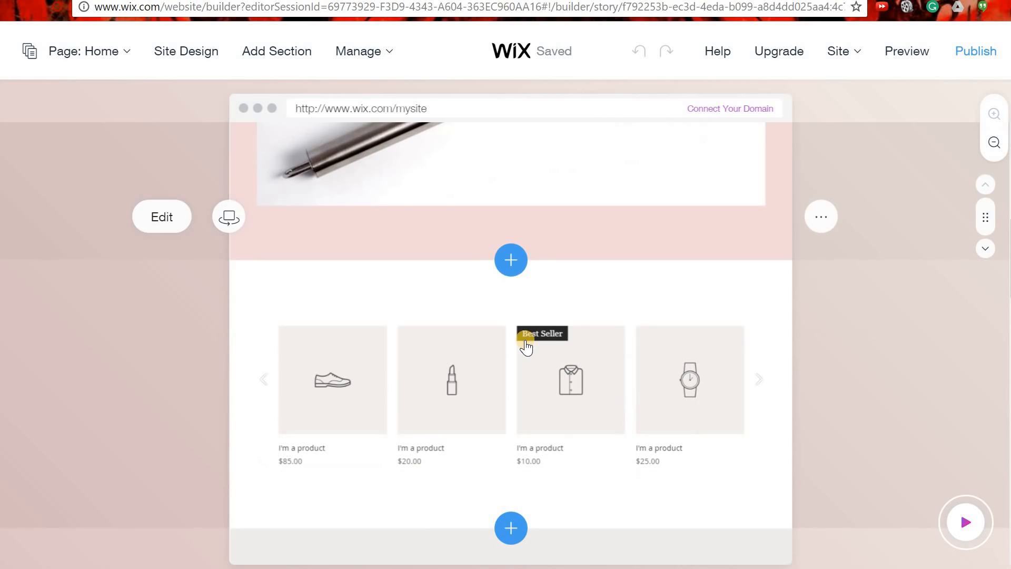
pyautogui.scroll(-3, 526, 346)
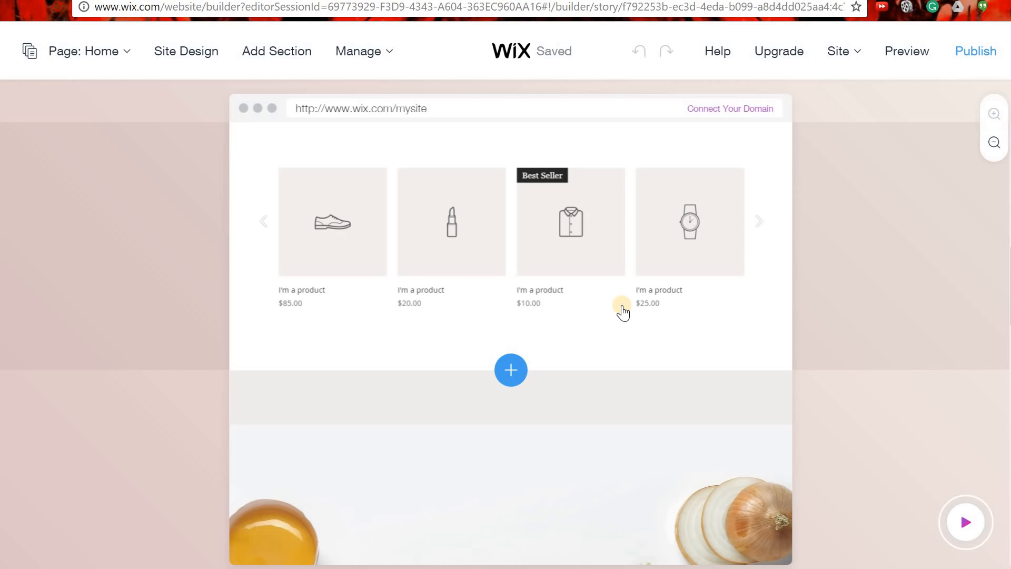
pyautogui.scroll(-3, 621, 310)
pyautogui.scroll(6, 548, 255)
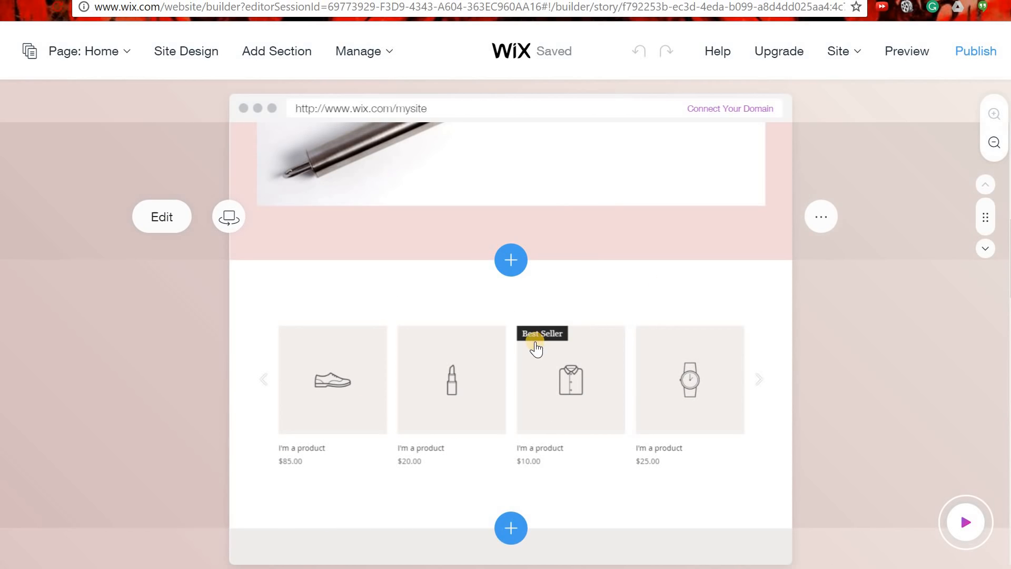
pyautogui.scroll(-10, 536, 348)
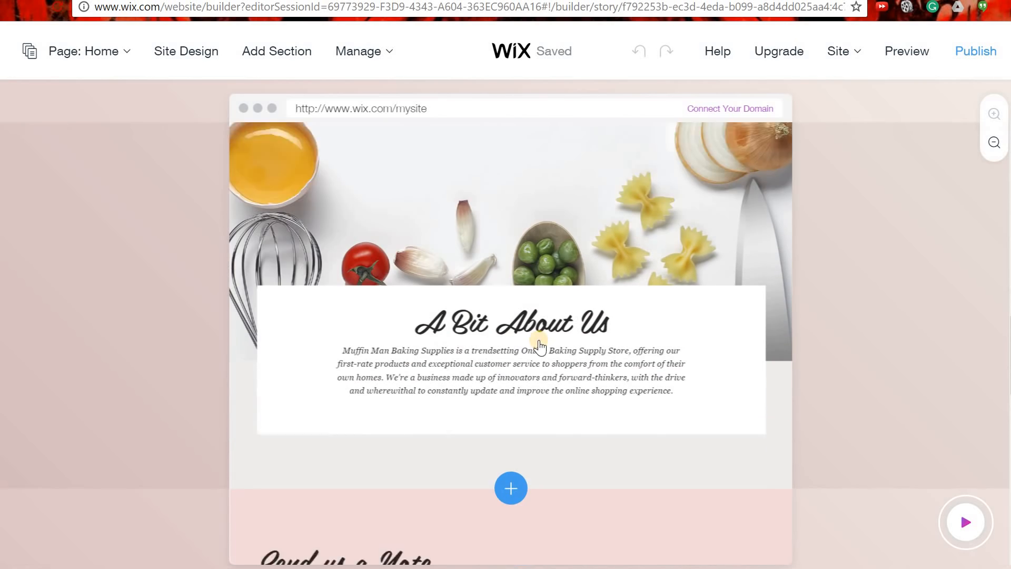
pyautogui.scroll(-2, 540, 347)
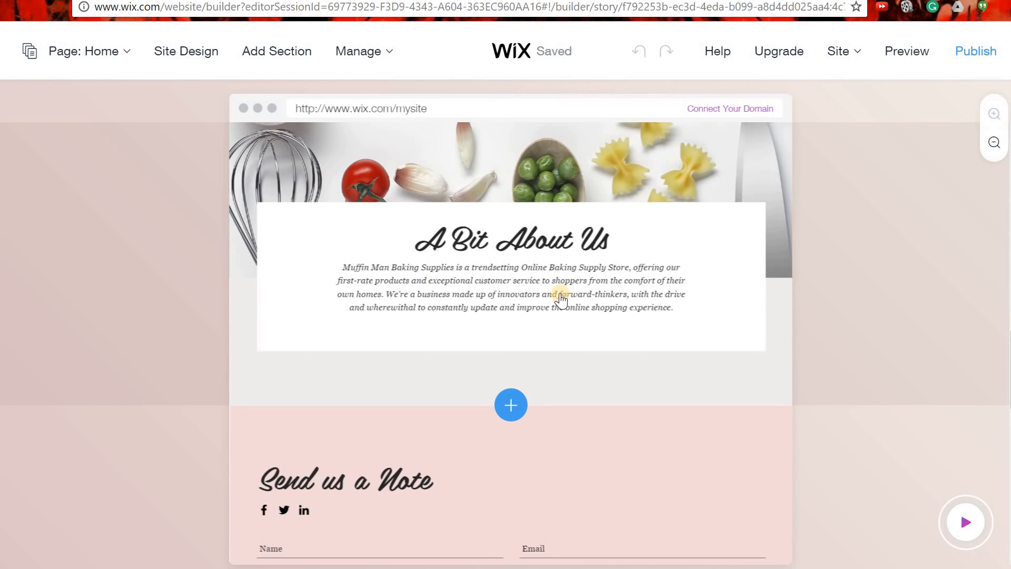
pyautogui.scroll(-3, 648, 389)
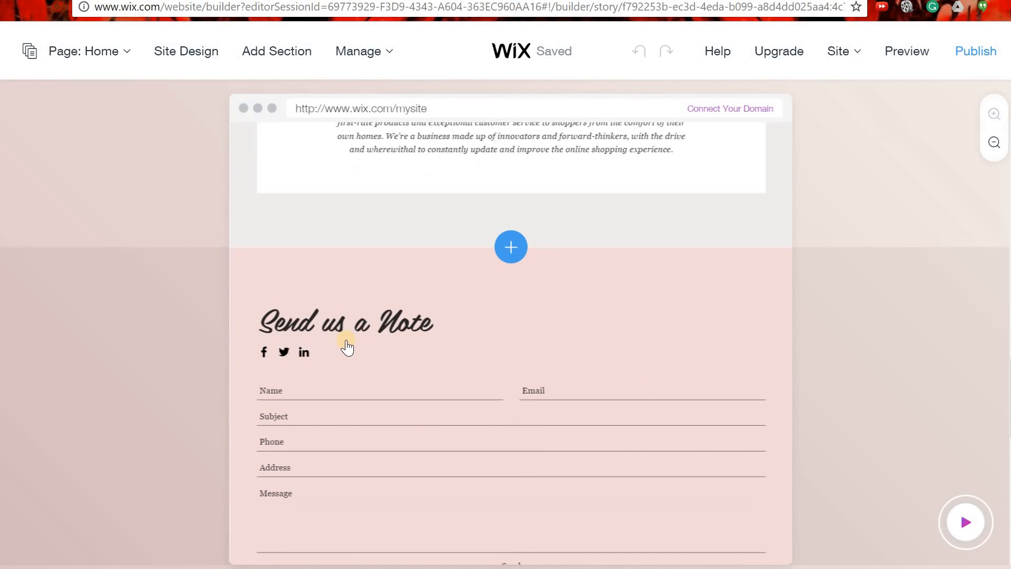
pyautogui.scroll(-2, 511, 379)
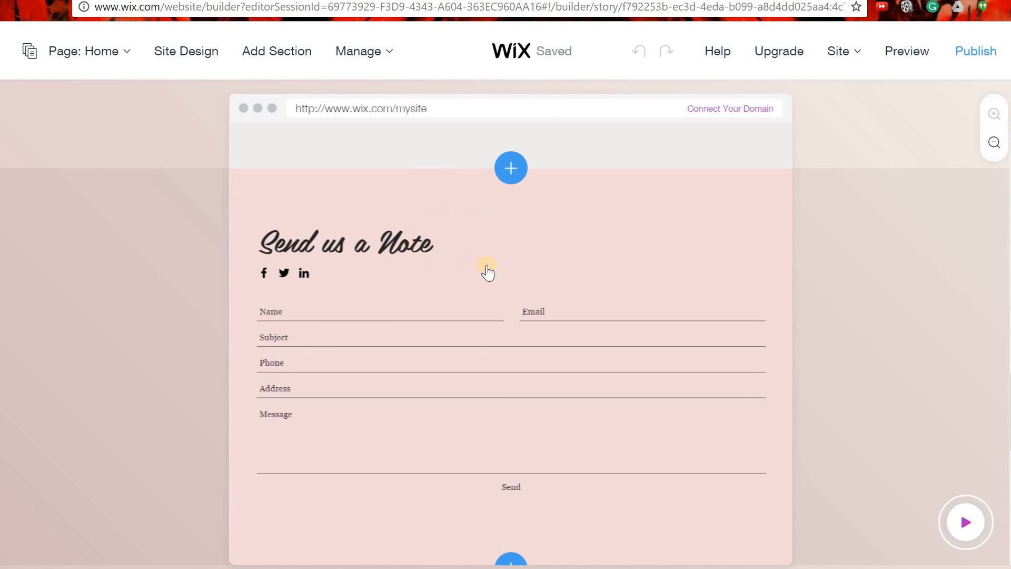
pyautogui.scroll(-2, 585, 340)
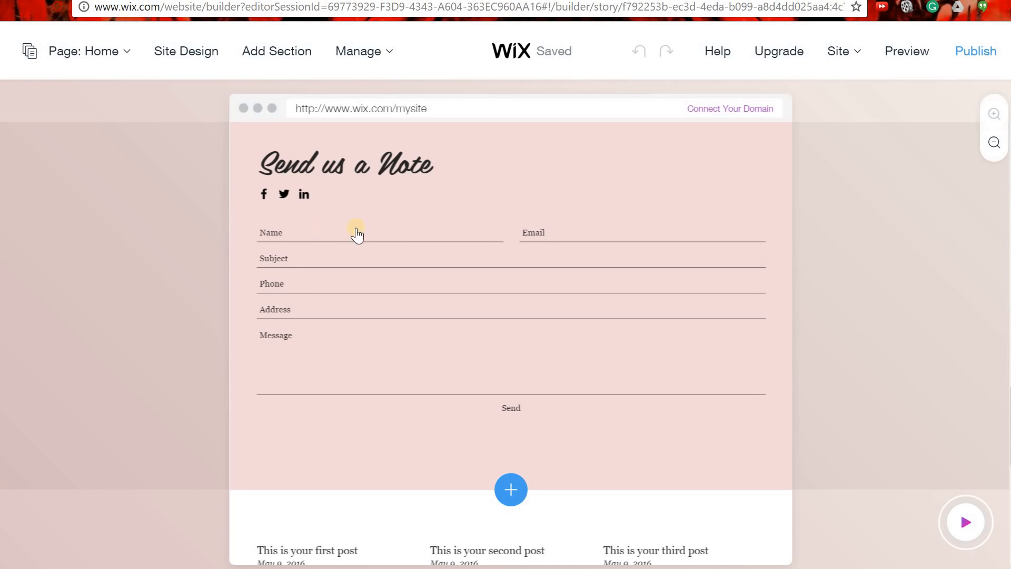
pyautogui.click(527, 398)
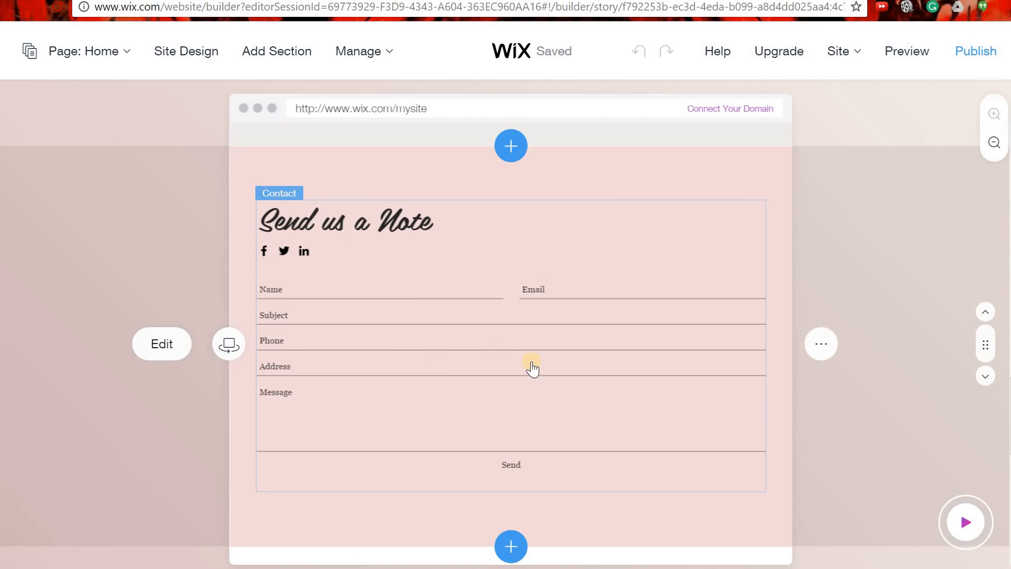
pyautogui.scroll(10, 531, 366)
pyautogui.scroll(10, 531, 367)
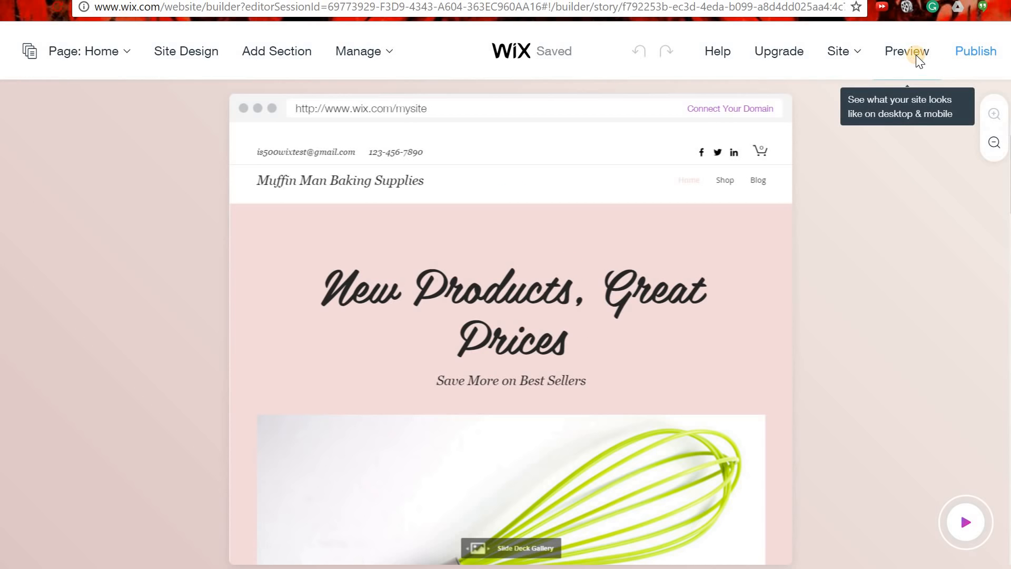
# Preview the site and view the Cooking Tools slideshow full-screen, stepping back two slides, then close.
pyautogui.click(915, 55)
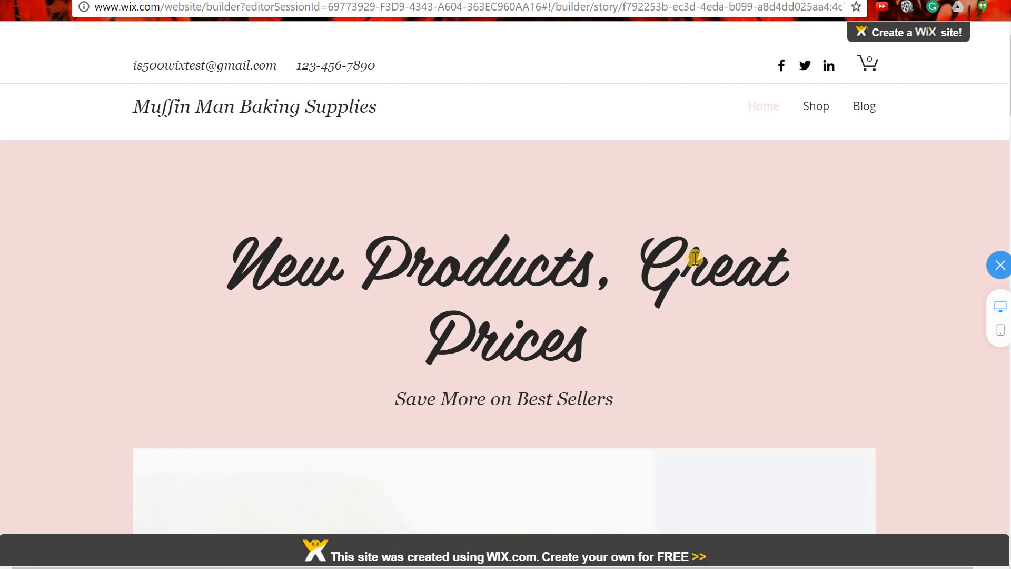
pyautogui.scroll(-7, 665, 330)
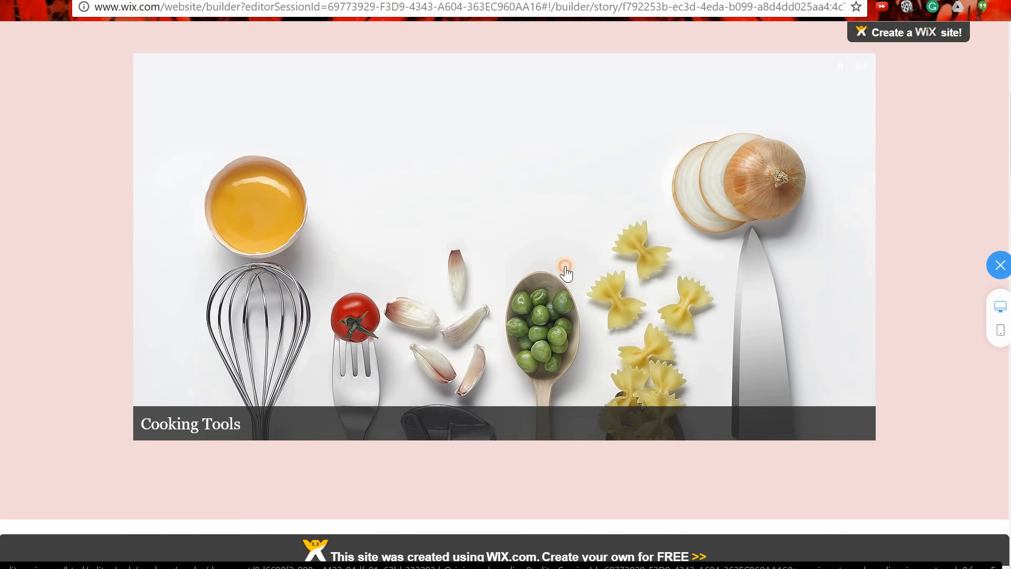
pyautogui.click(675, 273)
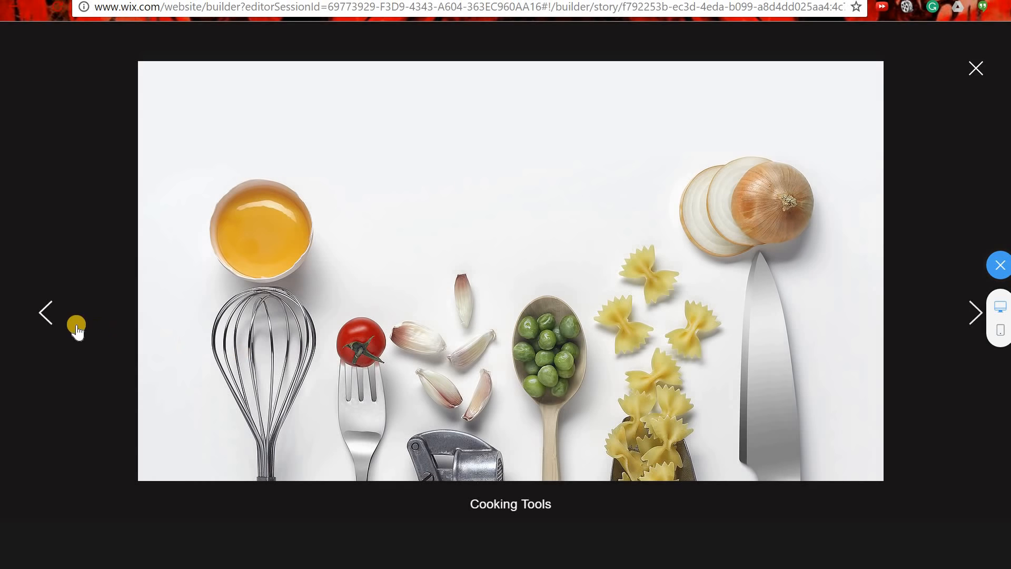
pyautogui.click(46, 320)
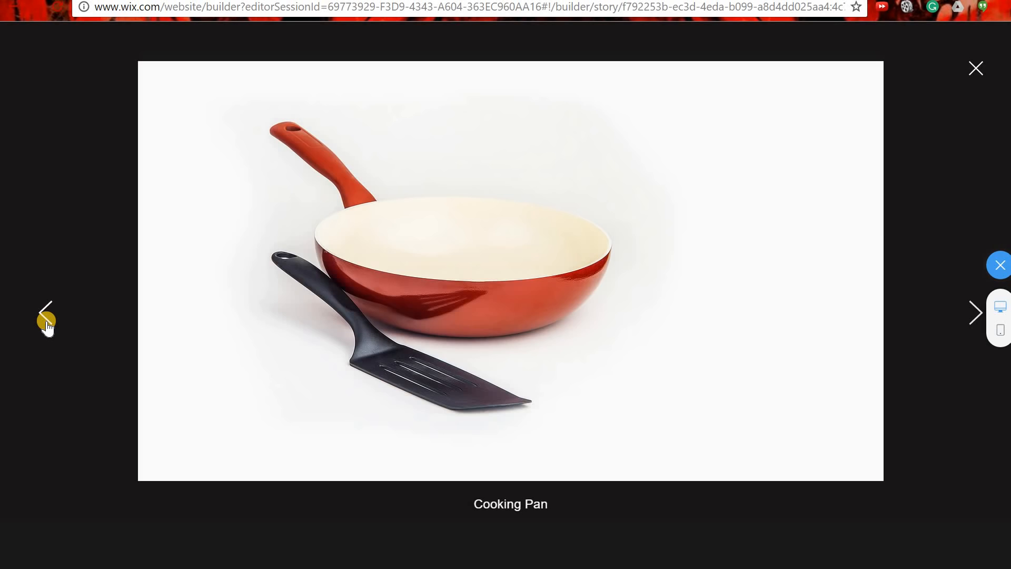
pyautogui.click(46, 320)
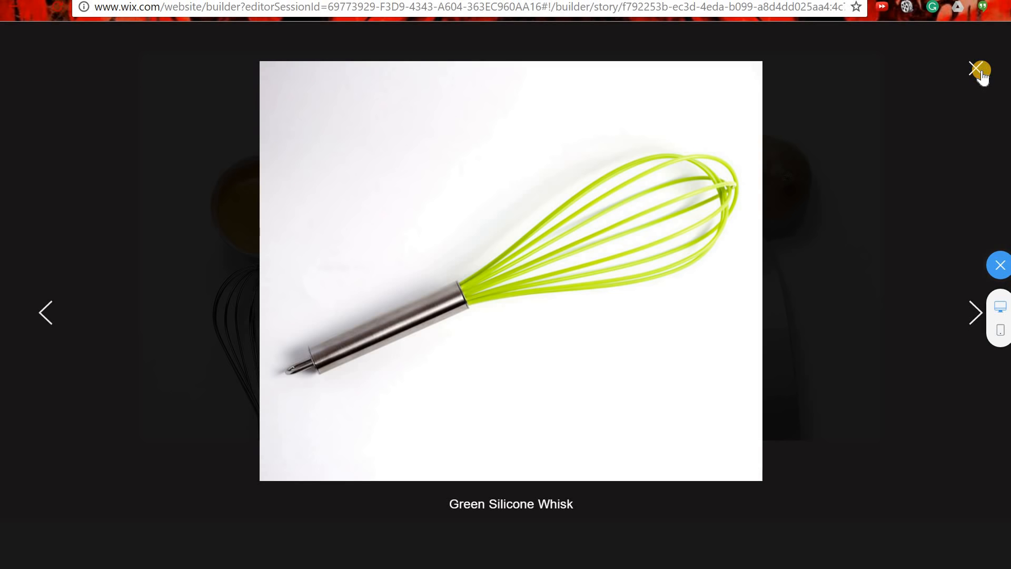
pyautogui.click(982, 71)
pyautogui.scroll(-5, 825, 259)
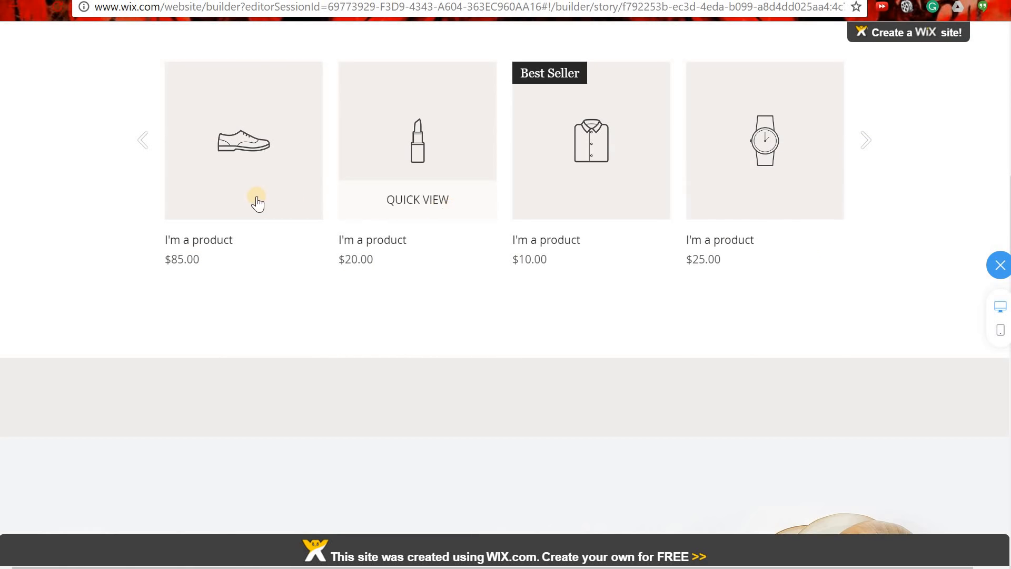
pyautogui.moveTo(287, 162)
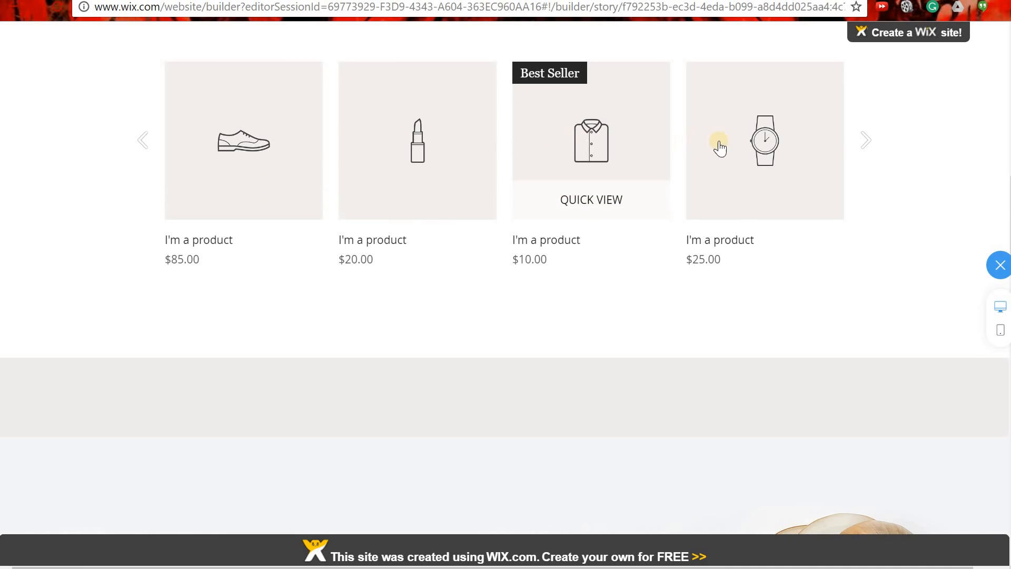
pyautogui.moveTo(755, 152)
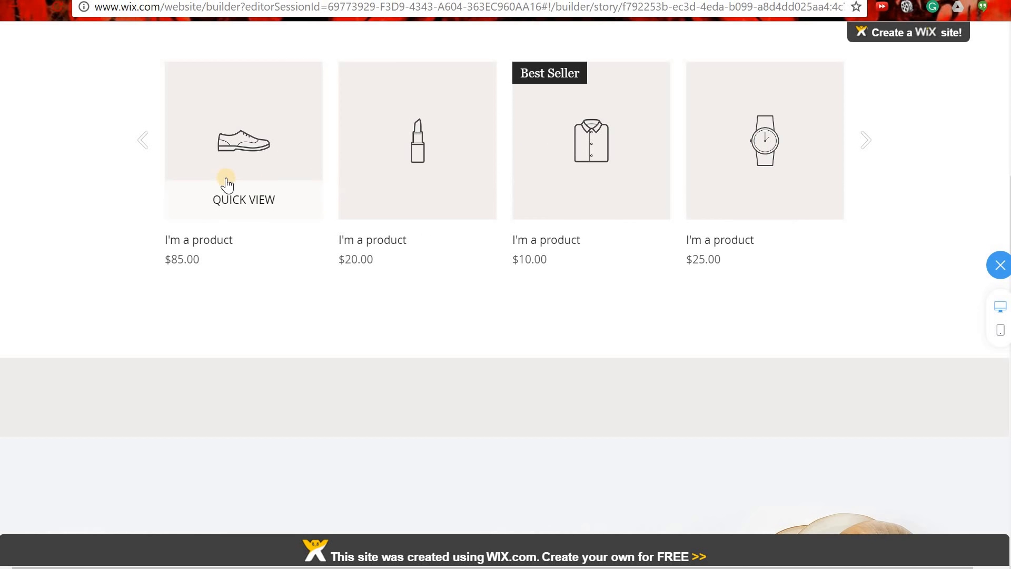
pyautogui.scroll(-5, 628, 288)
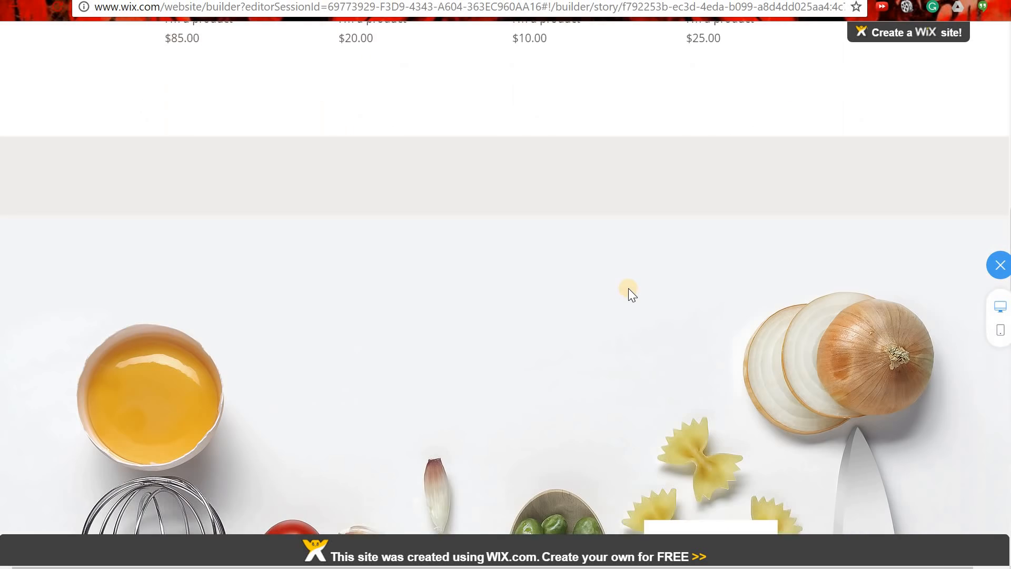
pyautogui.scroll(-8, 627, 286)
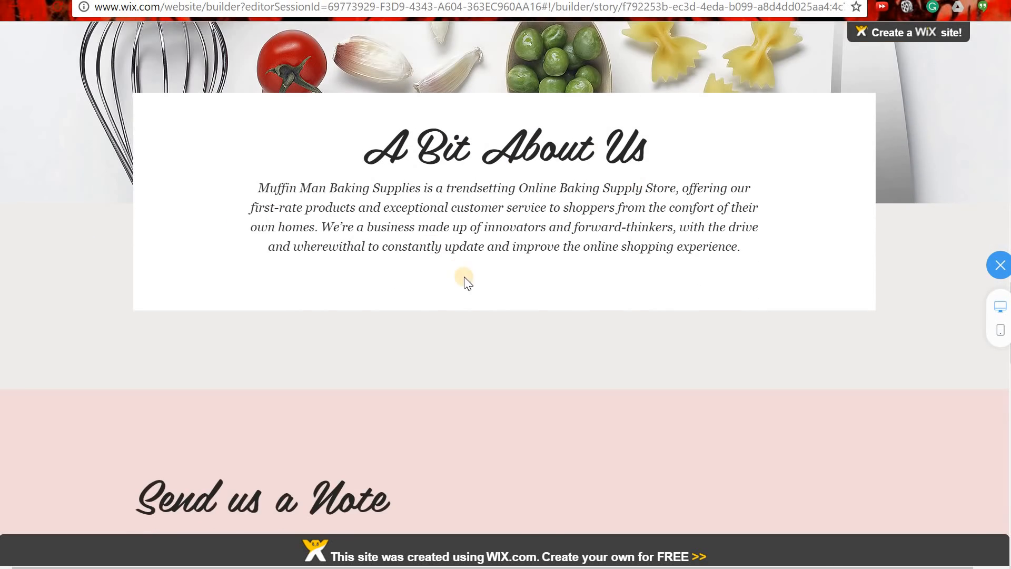
pyautogui.scroll(-7, 465, 281)
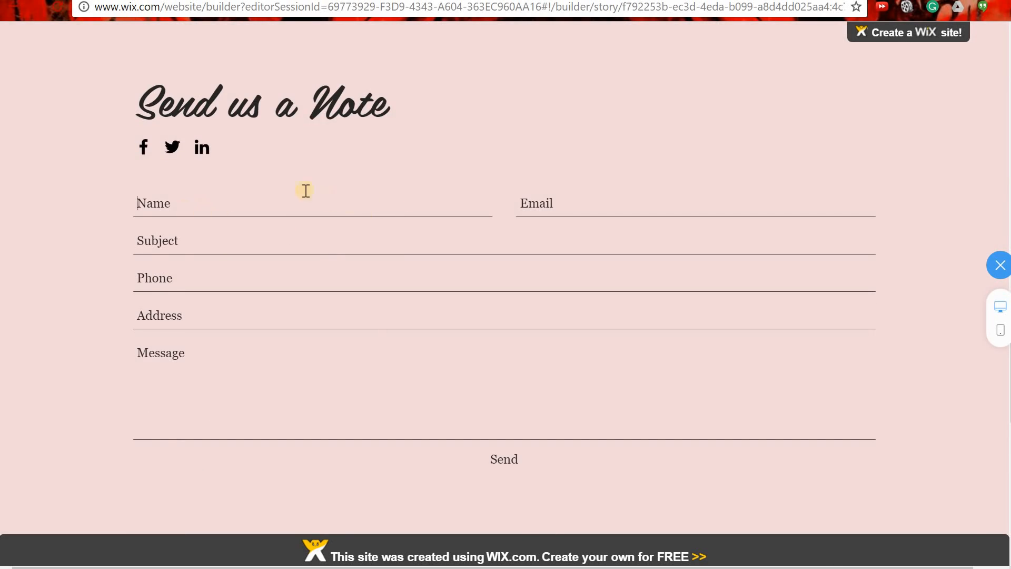
pyautogui.click(514, 466)
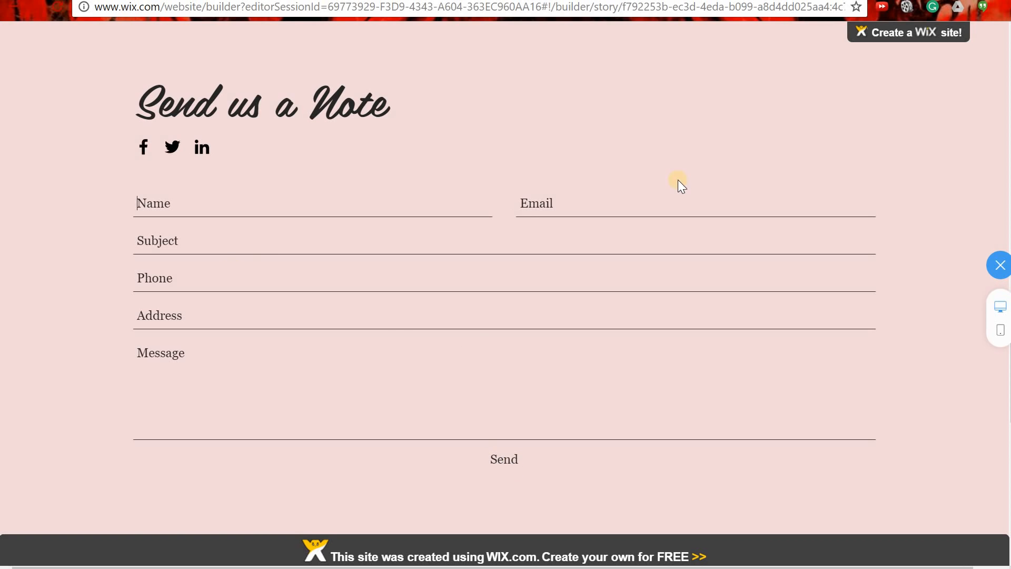
pyautogui.scroll(-7, 468, 287)
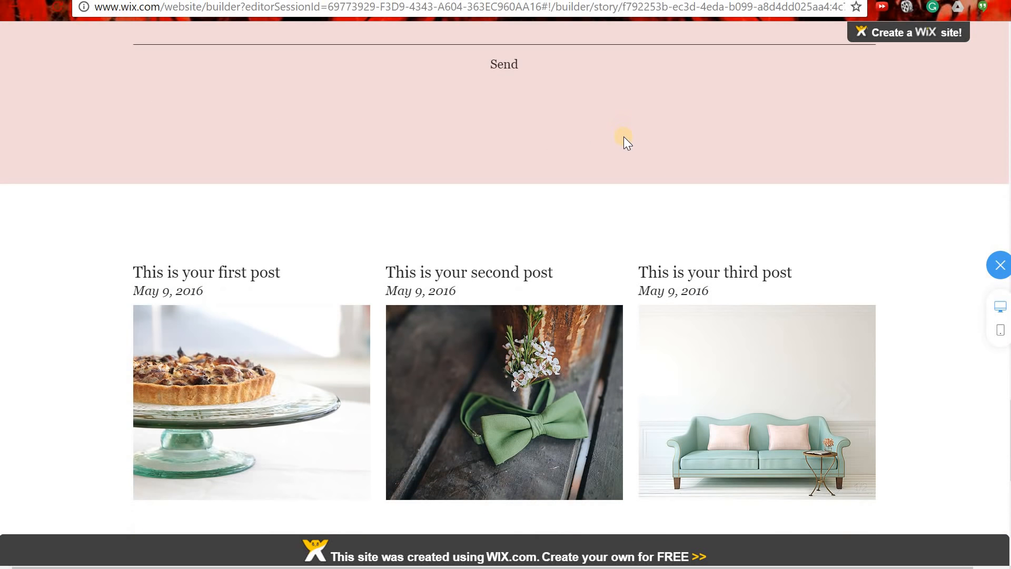
pyautogui.scroll(-3, 367, 172)
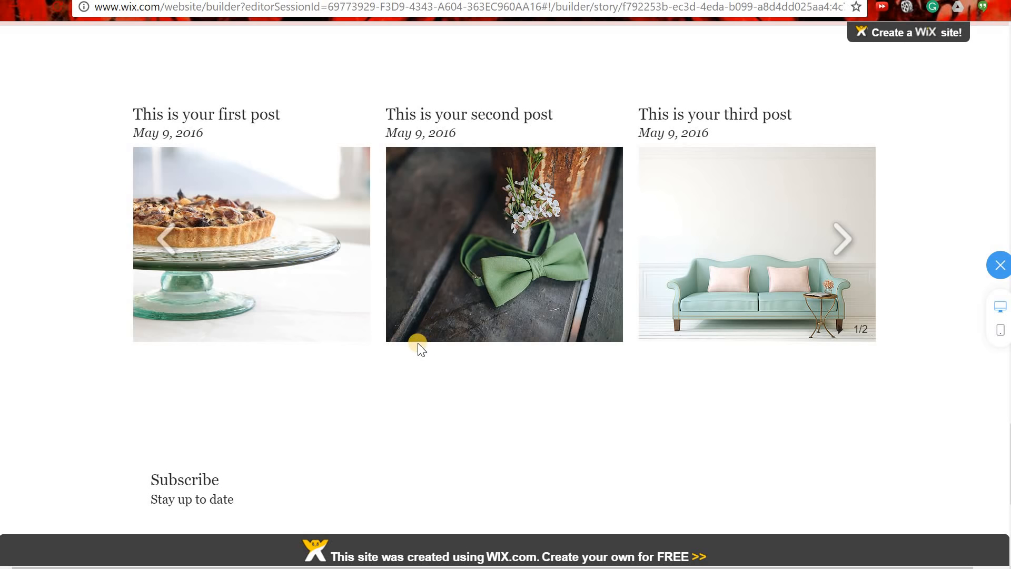
pyautogui.scroll(-6, 419, 345)
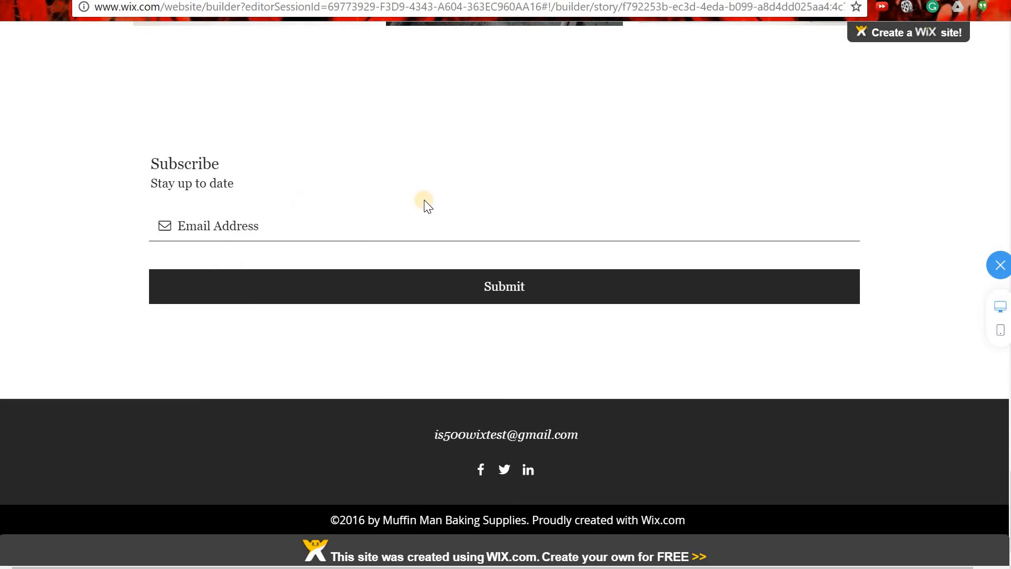
pyautogui.scroll(6, 472, 214)
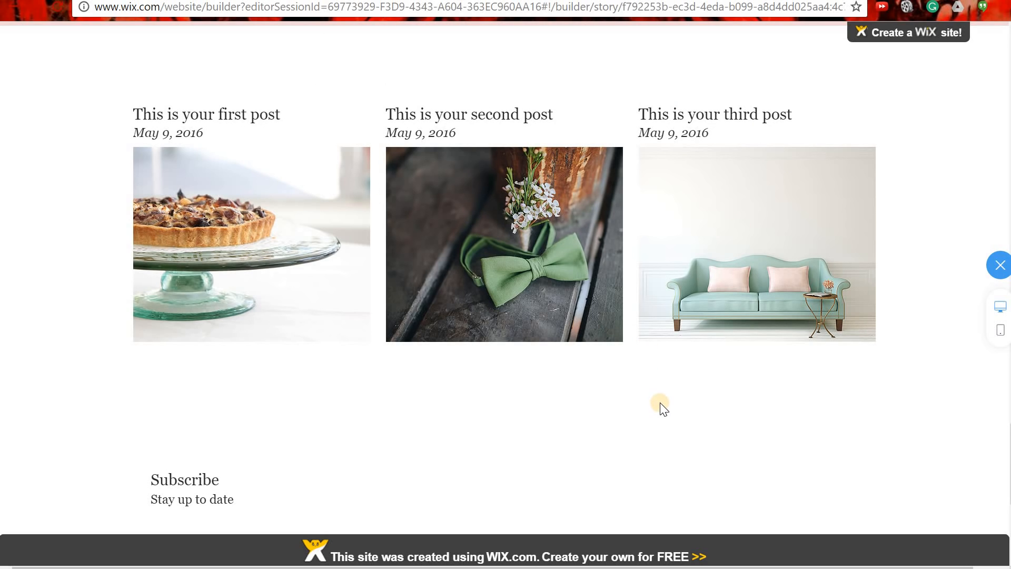
pyautogui.click(999, 335)
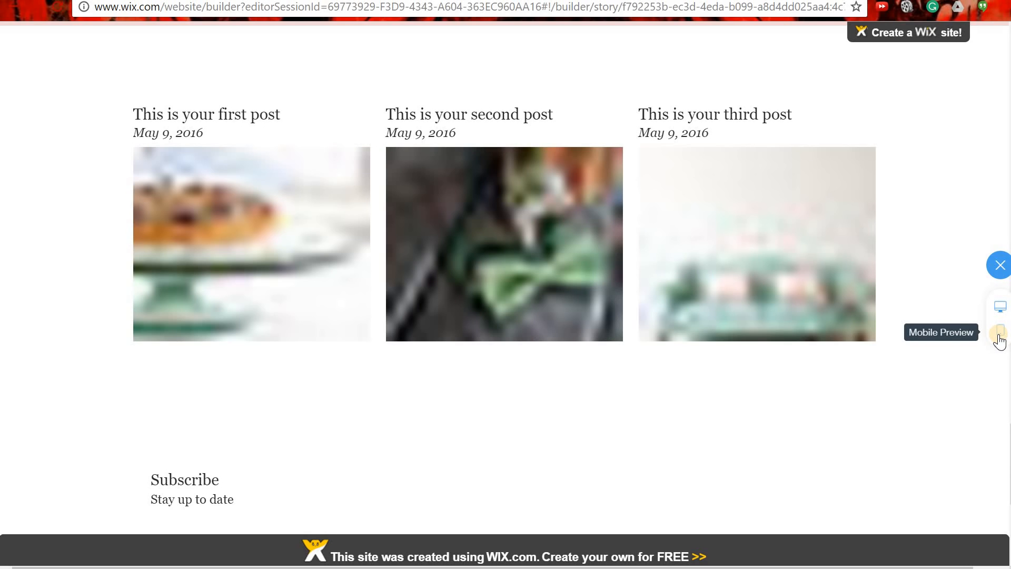
# Switch to the mobile preview and open and close the hamburger navigation menu.
pyautogui.click(999, 338)
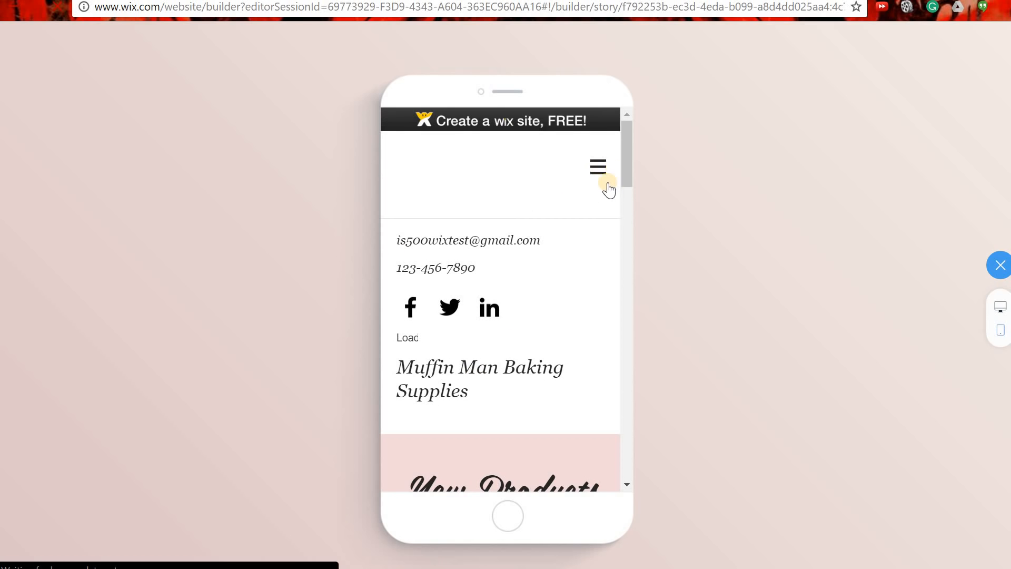
pyautogui.click(598, 169)
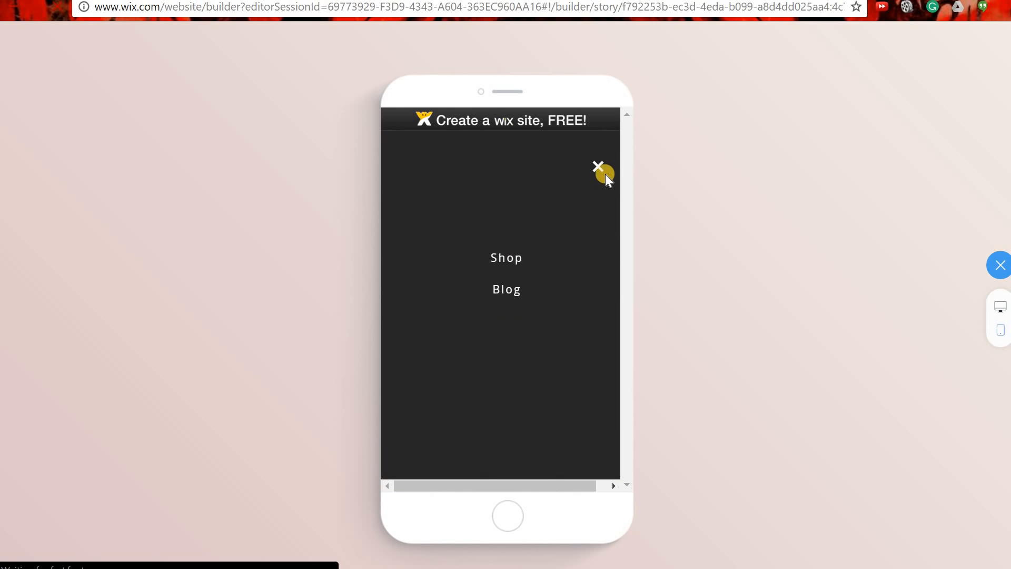
pyautogui.click(597, 167)
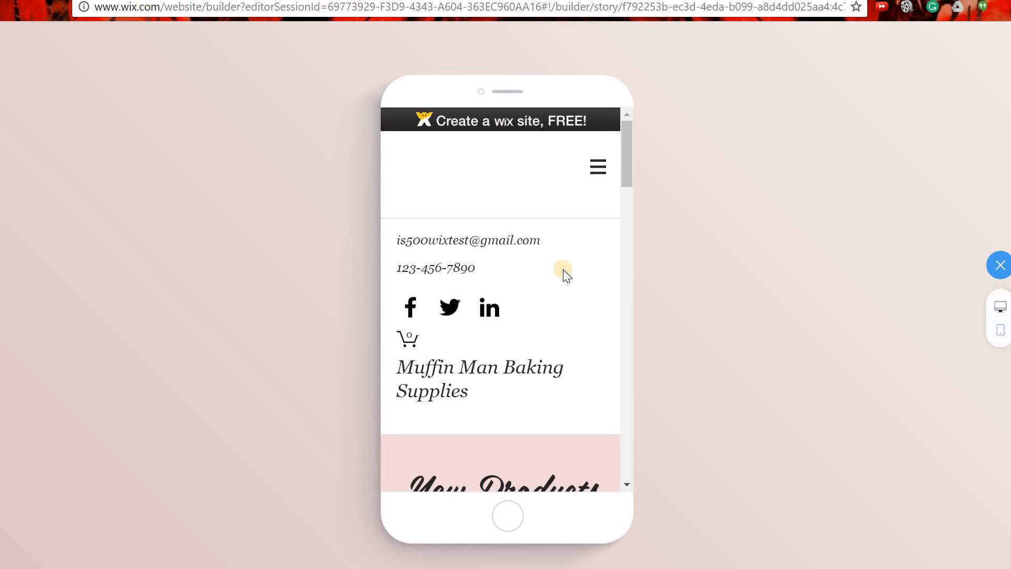
# Advance the product carousel four times and the blog slider once, then return to the top.
pyautogui.scroll(-10, 569, 290)
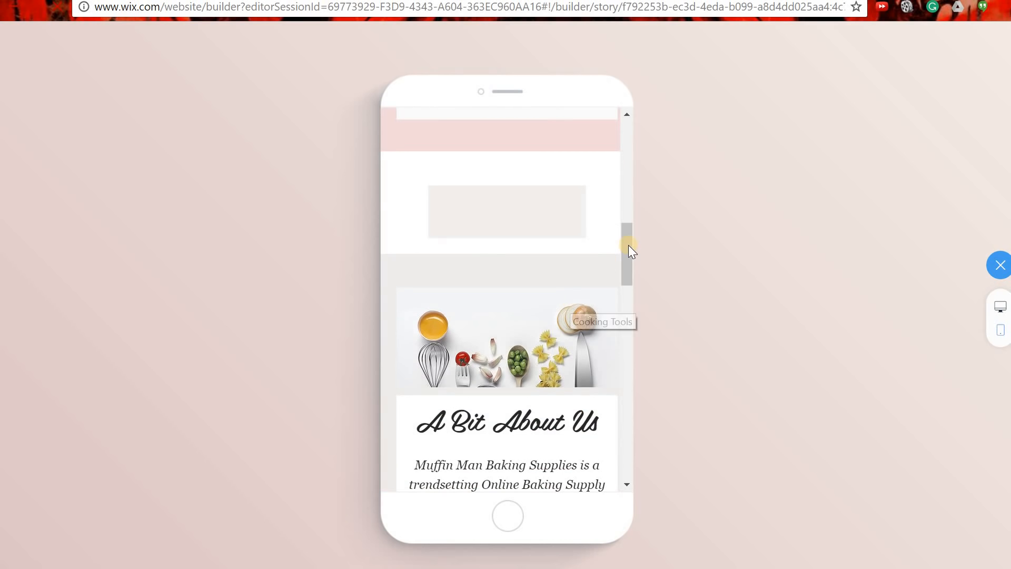
pyautogui.moveTo(628, 239); pyautogui.dragTo(603, 254)
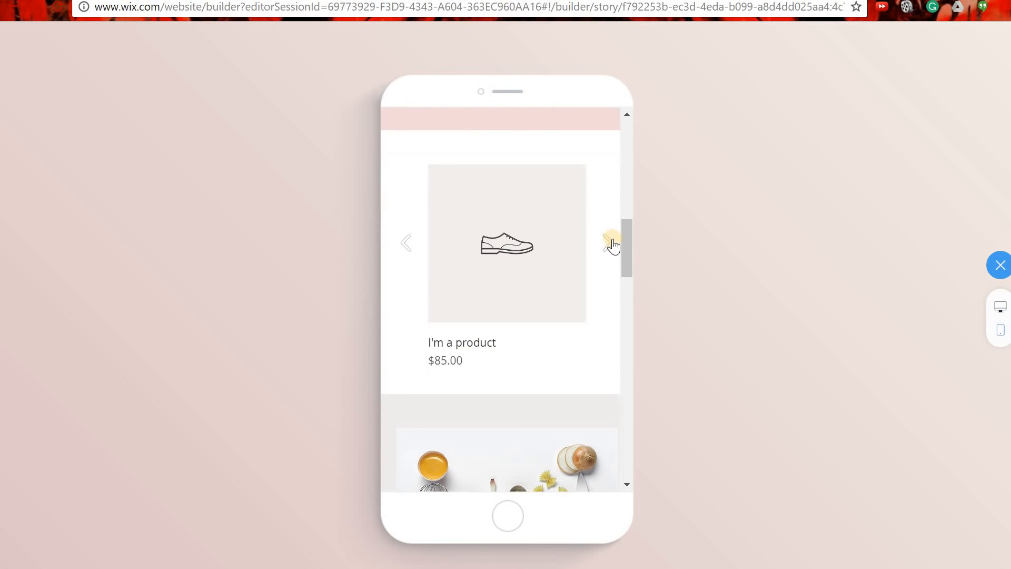
pyautogui.click(610, 244)
pyautogui.click(610, 244)
pyautogui.click(610, 244)
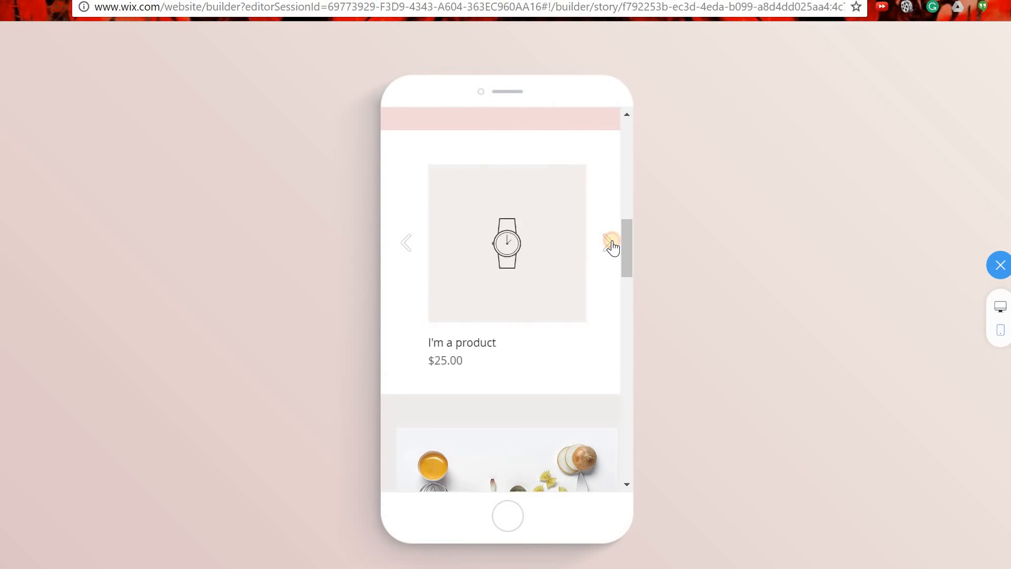
pyautogui.click(610, 244)
pyautogui.moveTo(625, 242); pyautogui.dragTo(632, 392)
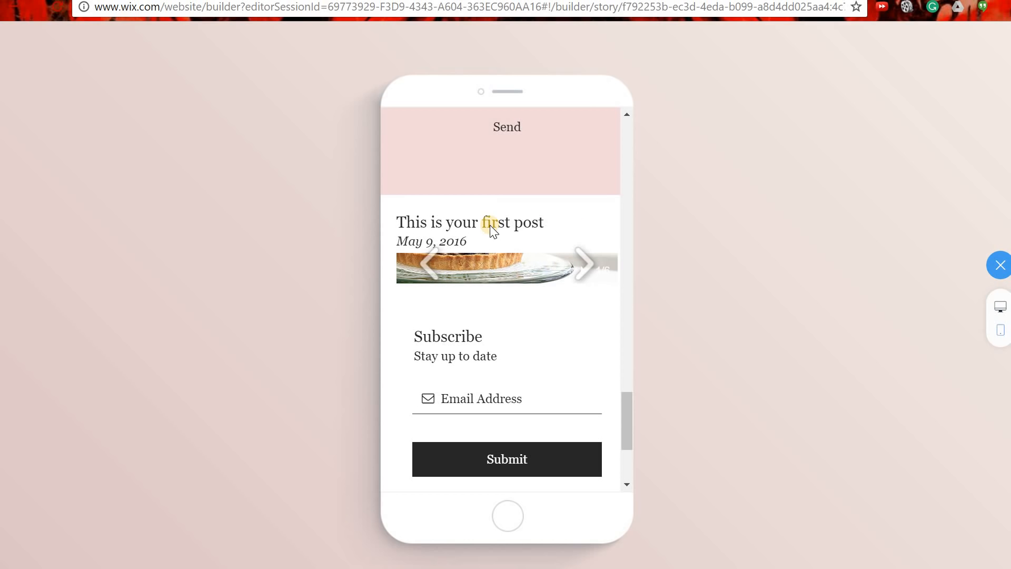
pyautogui.click(589, 268)
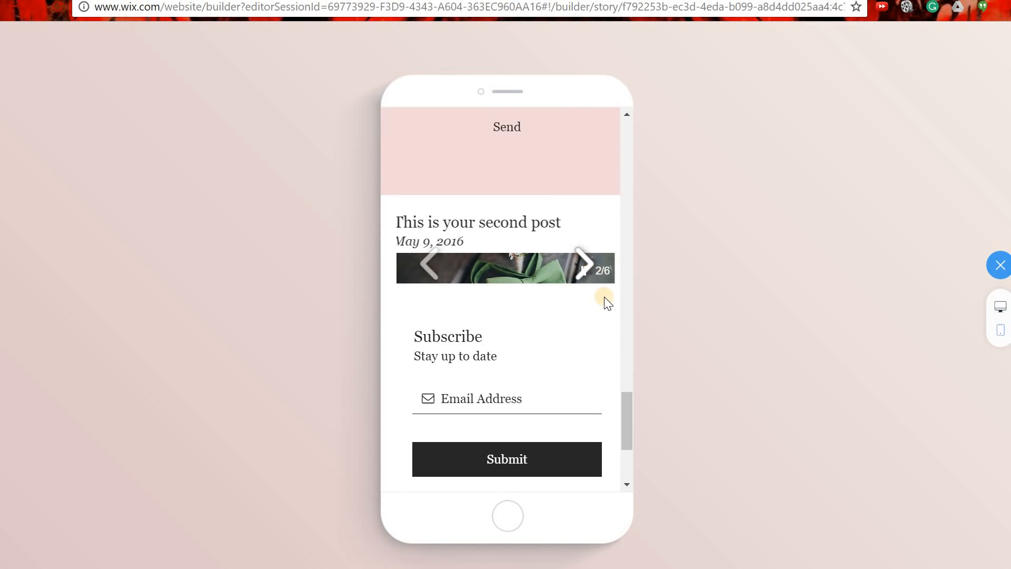
pyautogui.scroll(-3, 627, 426)
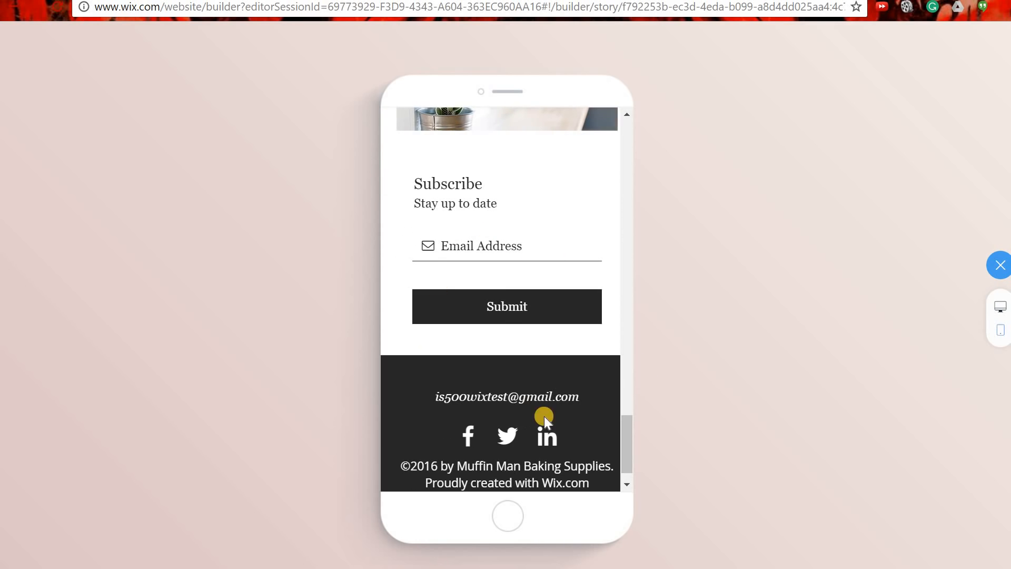
pyautogui.moveTo(630, 455); pyautogui.dragTo(637, 123)
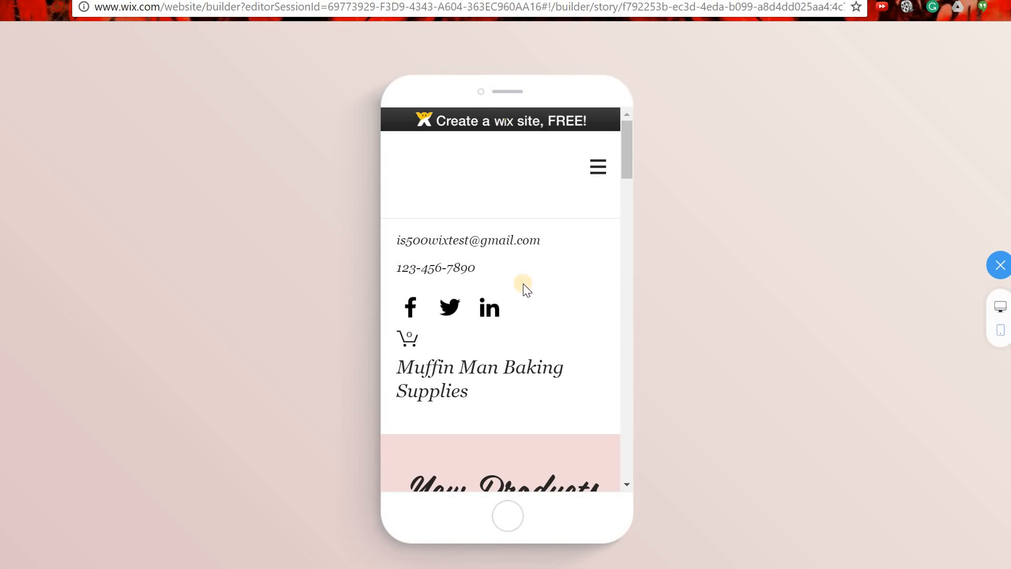
# Return to edit mode and browse the Site Design themes like Fresh, Chic, Sugar and Vintage.
pyautogui.click(999, 267)
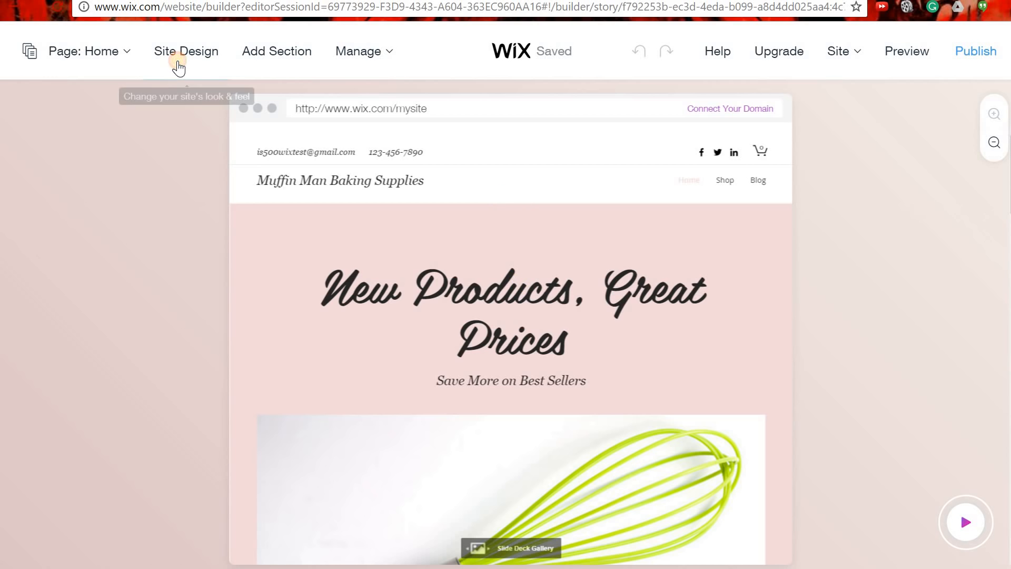
pyautogui.click(178, 65)
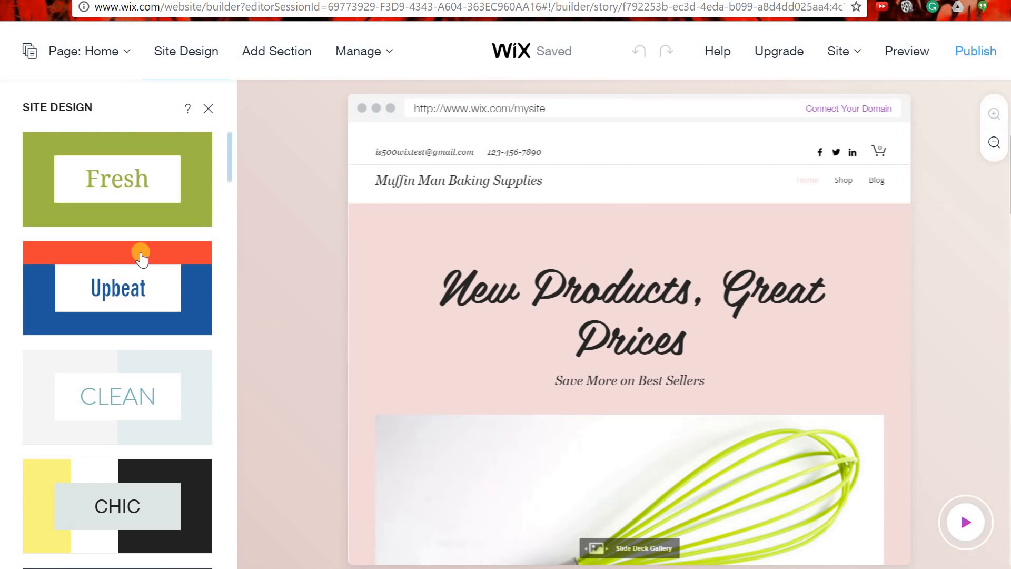
pyautogui.scroll(-1, 227, 179)
pyautogui.scroll(-10, 227, 185)
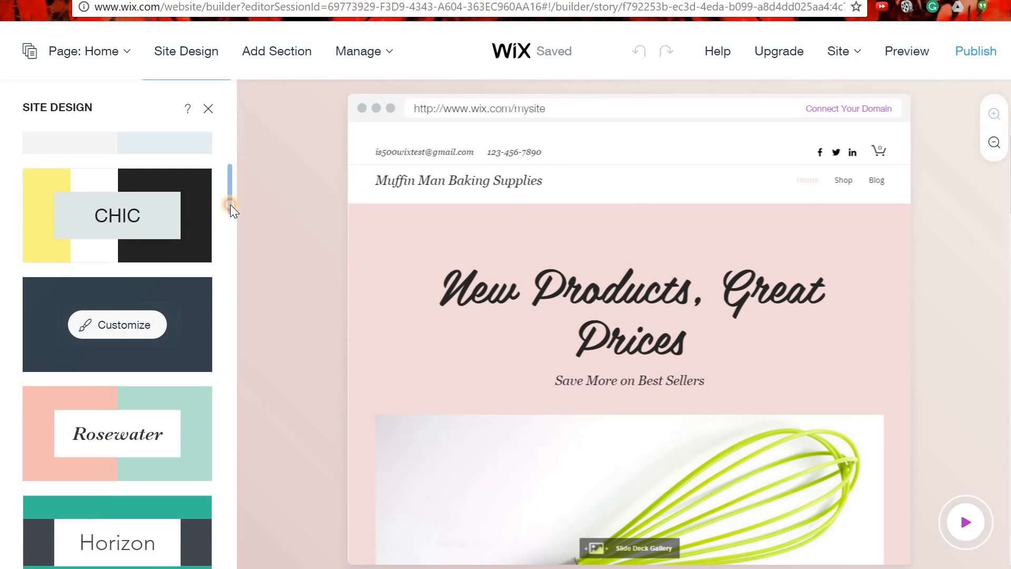
pyautogui.scroll(-20, 247, 288)
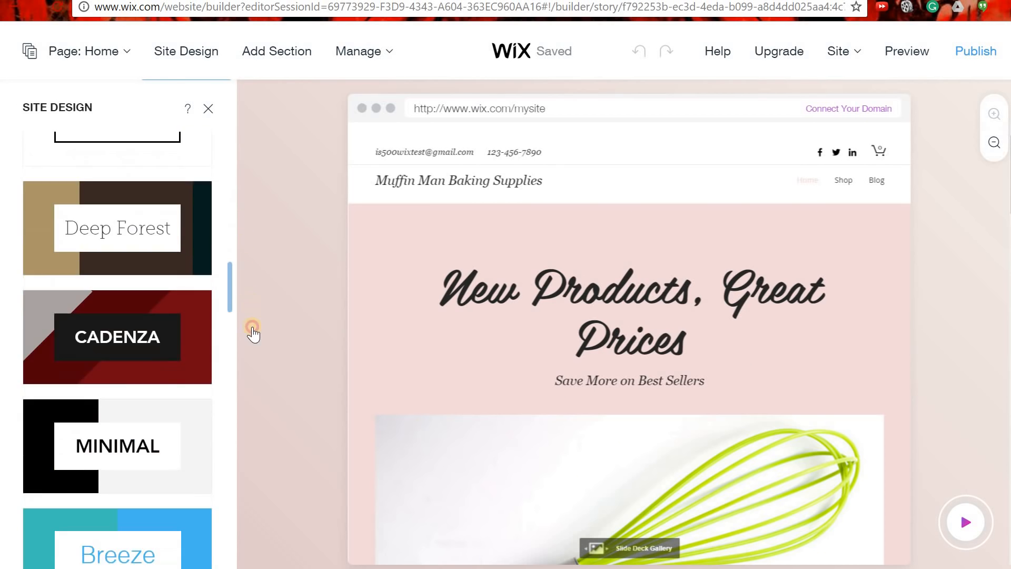
pyautogui.scroll(-5, 265, 408)
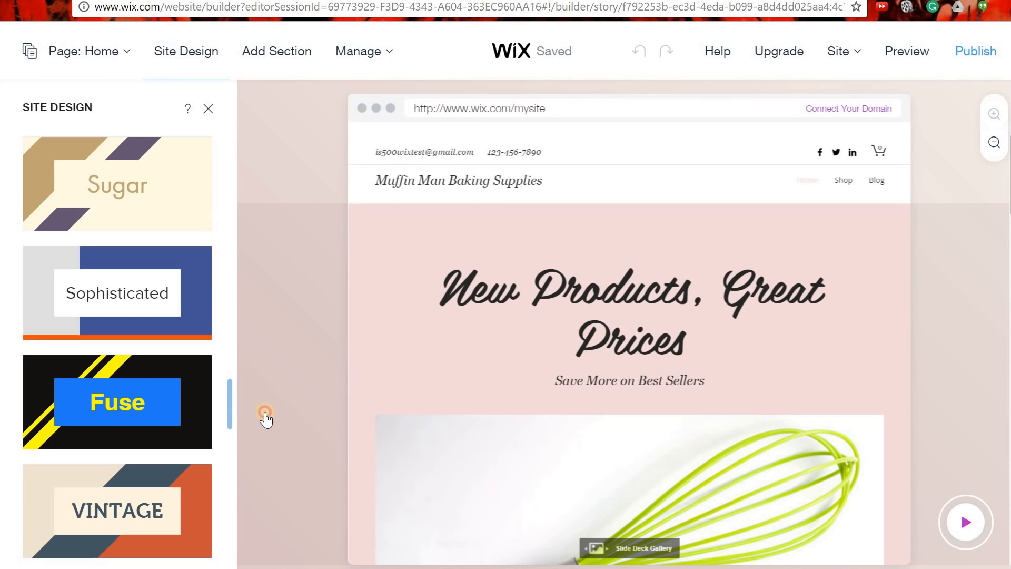
pyautogui.scroll(4, 269, 413)
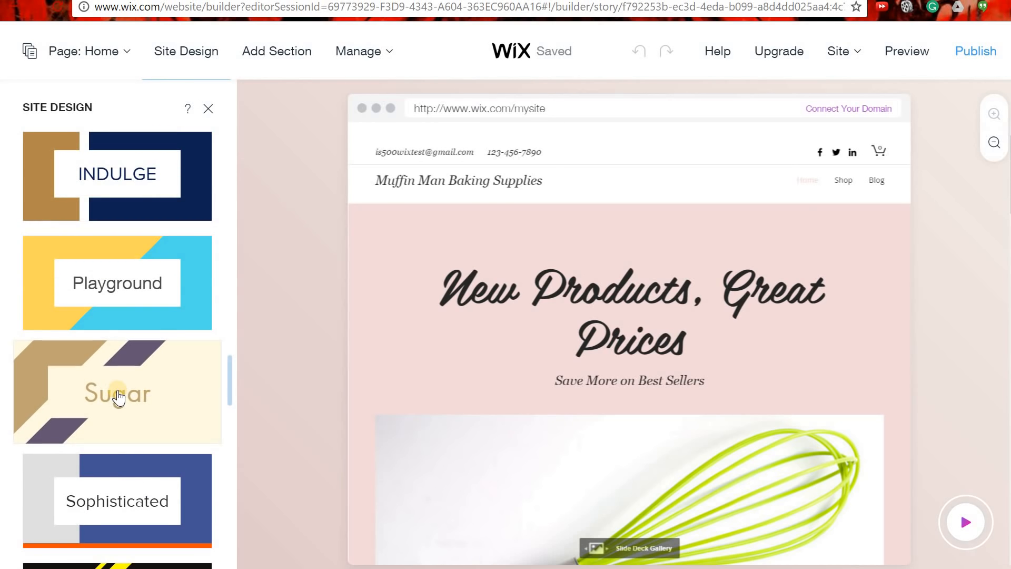
# Apply the Sugar theme and review the beige header and purple hero.
pyautogui.click(118, 393)
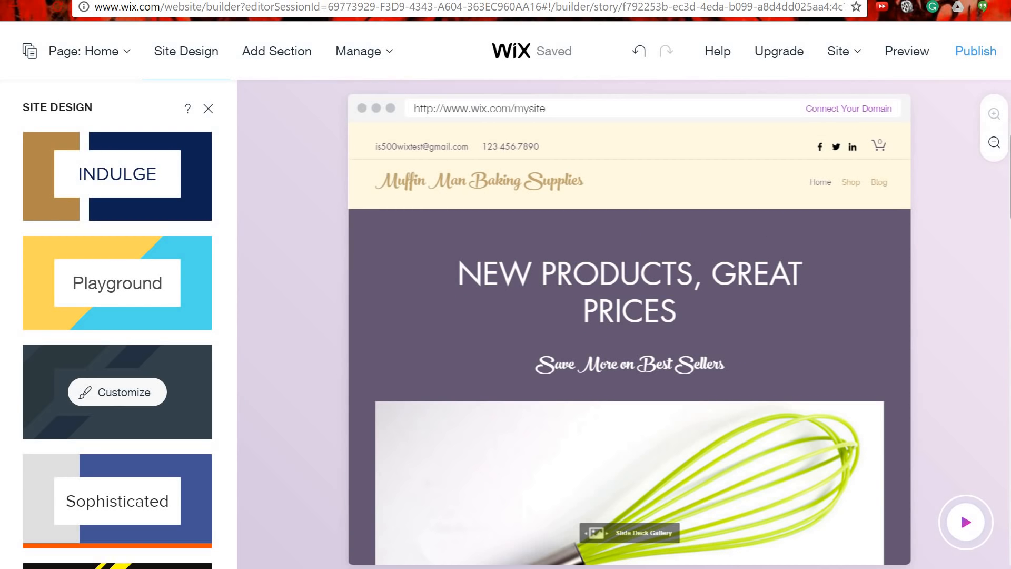
pyautogui.scroll(-15, 630, 327)
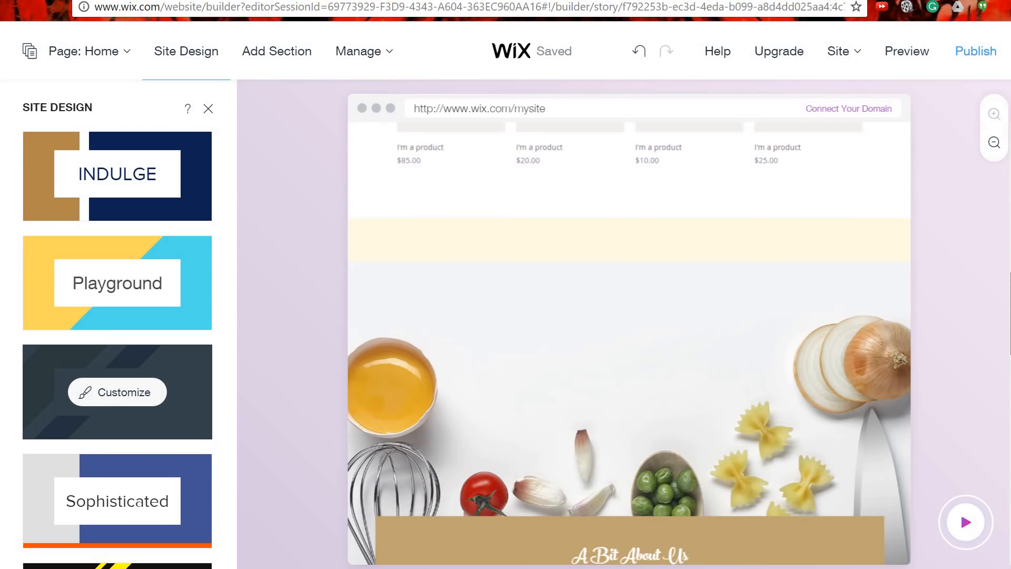
pyautogui.scroll(-15, 630, 342)
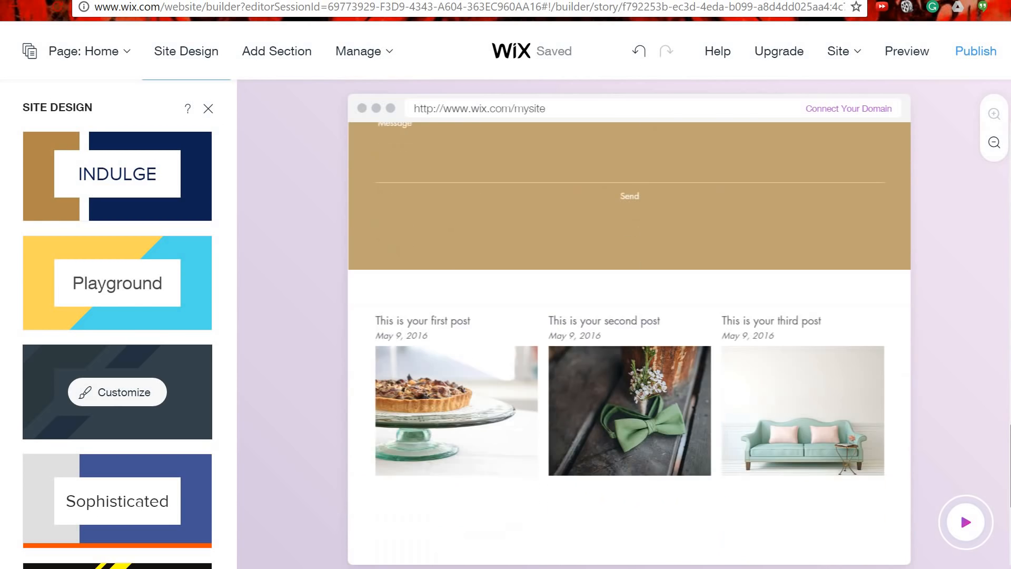
pyautogui.scroll(-5, 629, 343)
pyautogui.scroll(15, 630, 342)
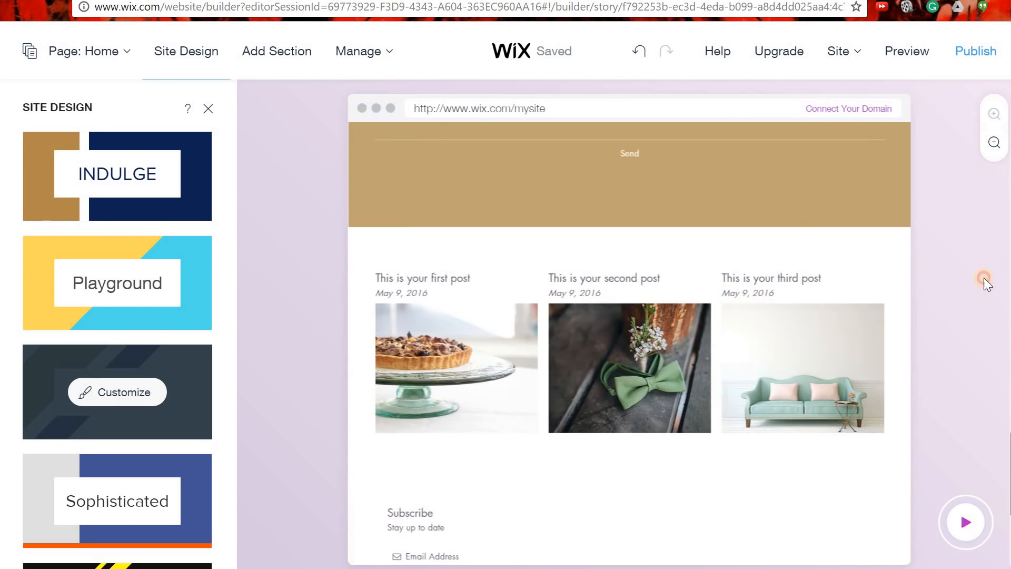
pyautogui.scroll(5, 630, 327)
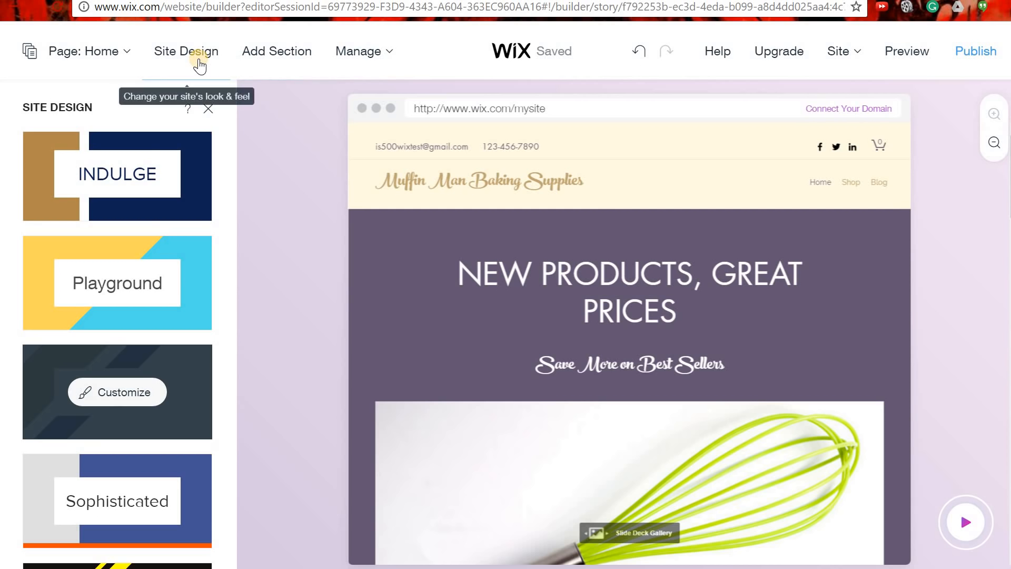
# Open the Sugar theme's colour sets and try the light blue colour set.
pyautogui.click(119, 399)
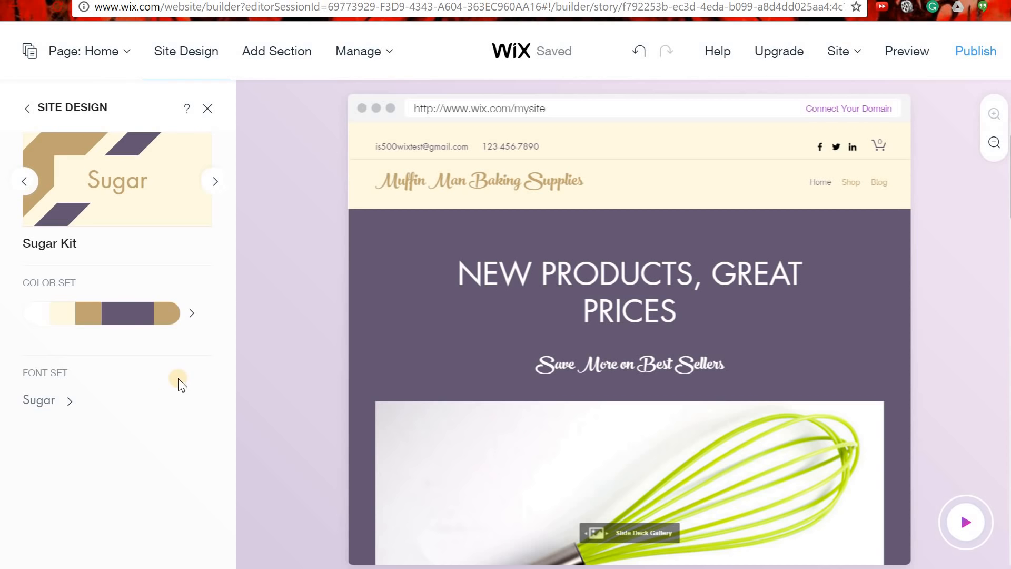
pyautogui.click(173, 314)
pyautogui.click(206, 328)
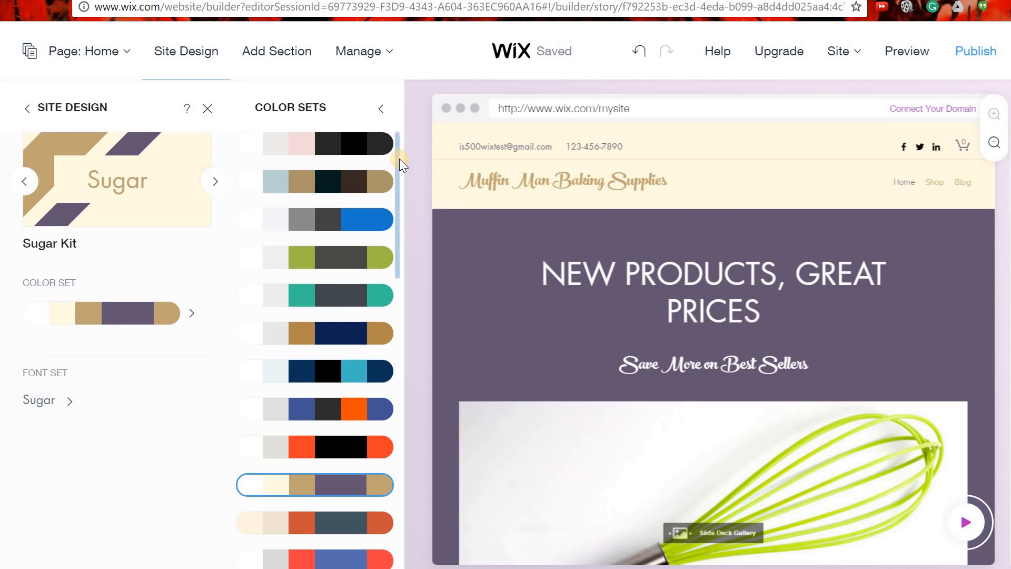
pyautogui.scroll(-5, 396, 200)
pyautogui.moveTo(390, 308); pyautogui.dragTo(402, 496)
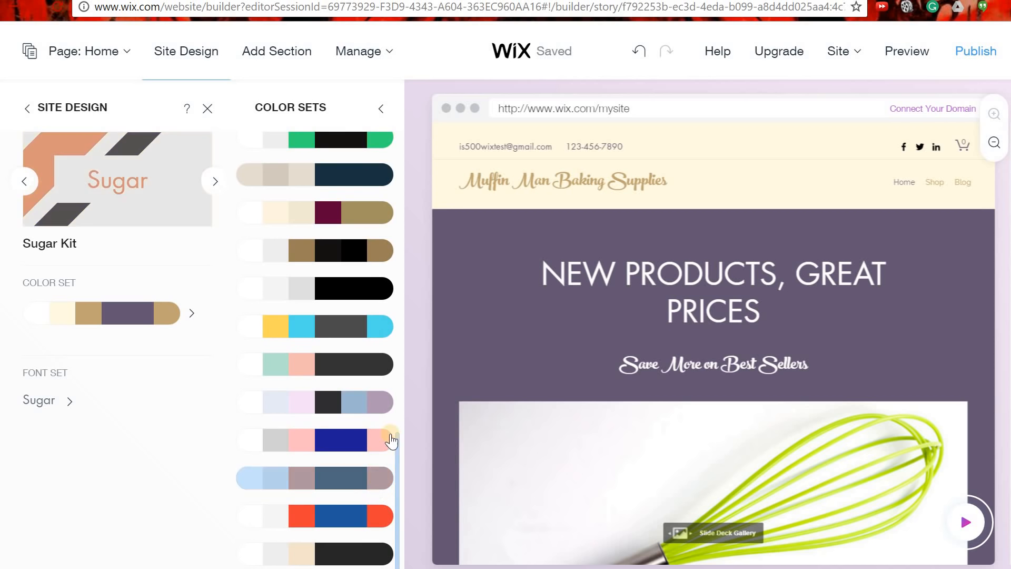
pyautogui.moveTo(396, 452); pyautogui.dragTo(416, 117)
pyautogui.click(351, 143)
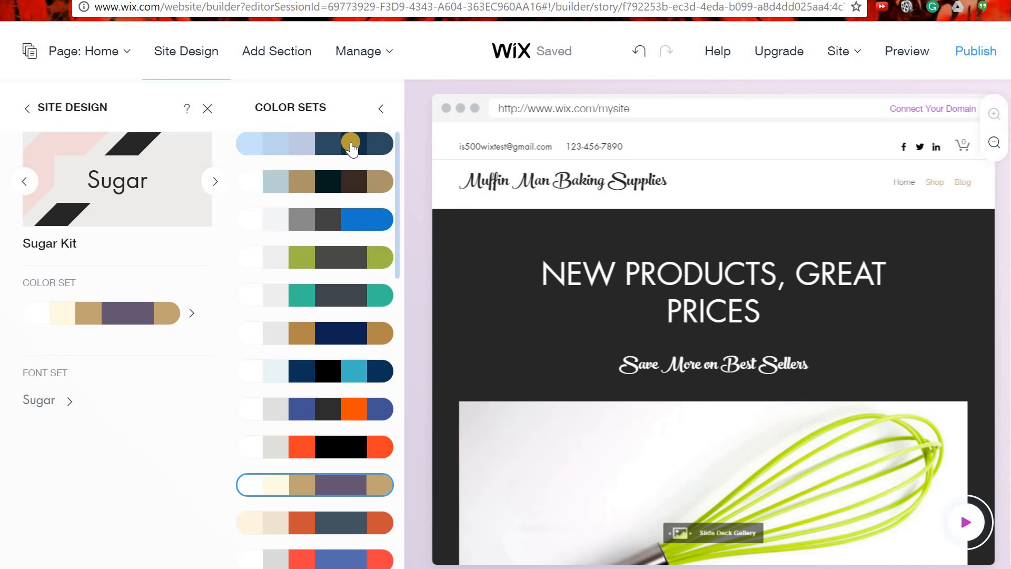
pyautogui.click(351, 143)
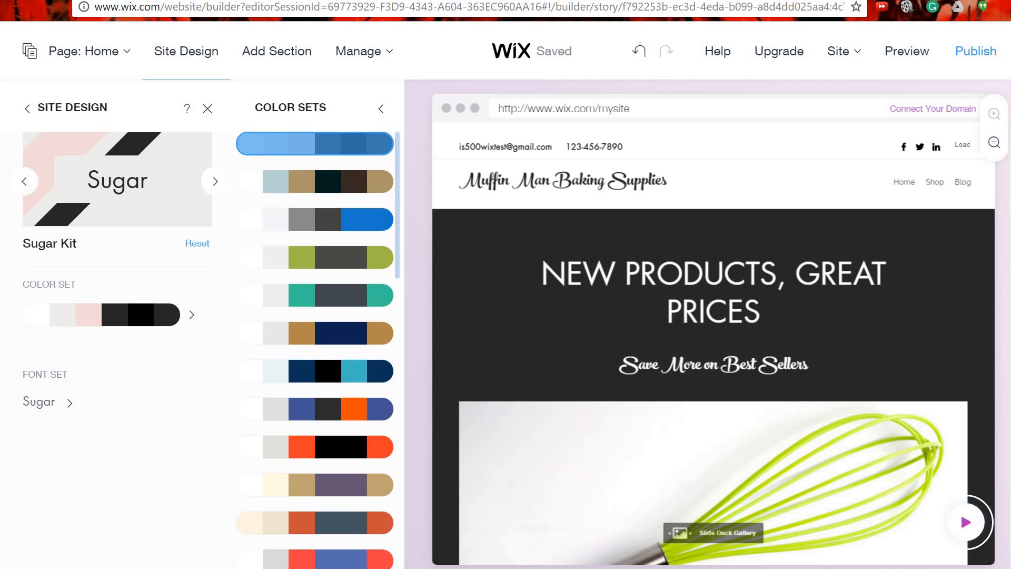
# Apply the pale blue, pink and mauve colour set and close the design panel.
pyautogui.scroll(-6, 896, 399)
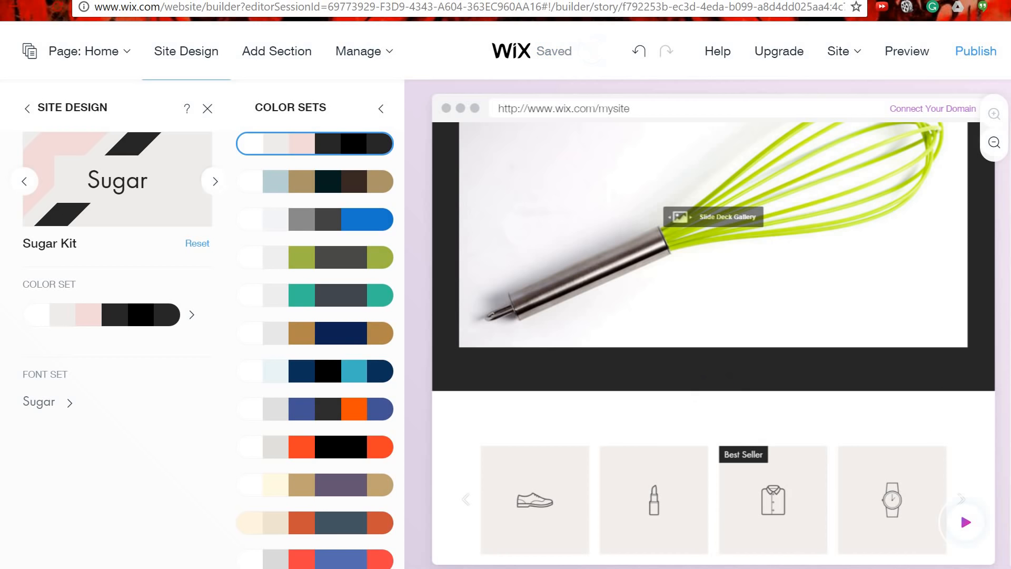
pyautogui.scroll(6, 866, 338)
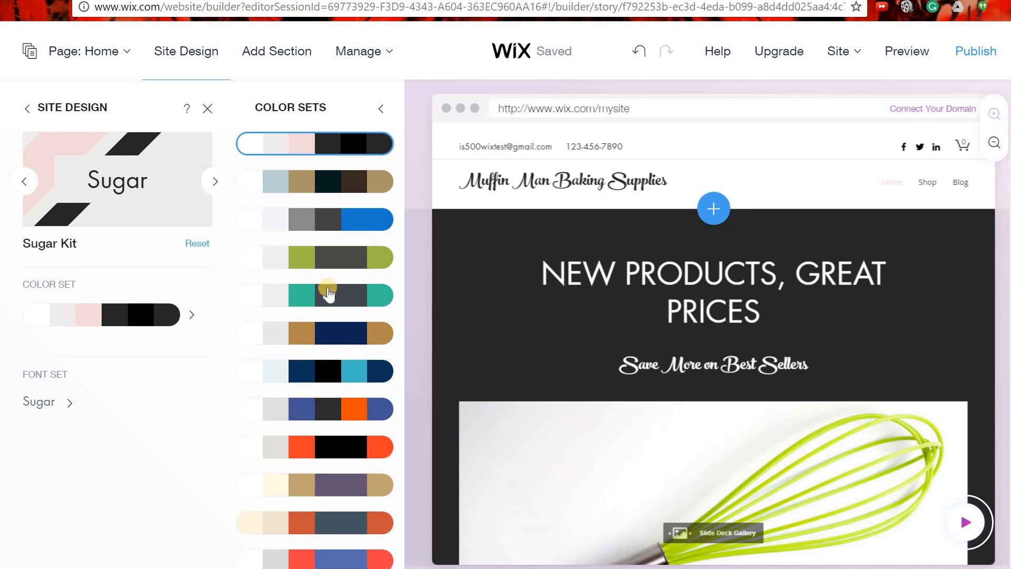
pyautogui.scroll(-2, 316, 404)
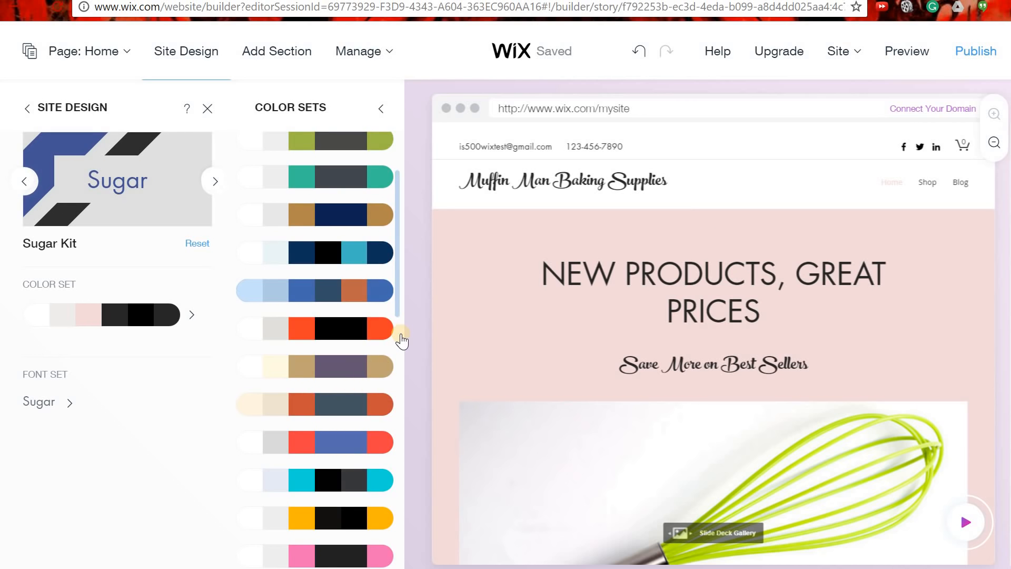
pyautogui.scroll(-6, 384, 406)
pyautogui.scroll(-7, 395, 343)
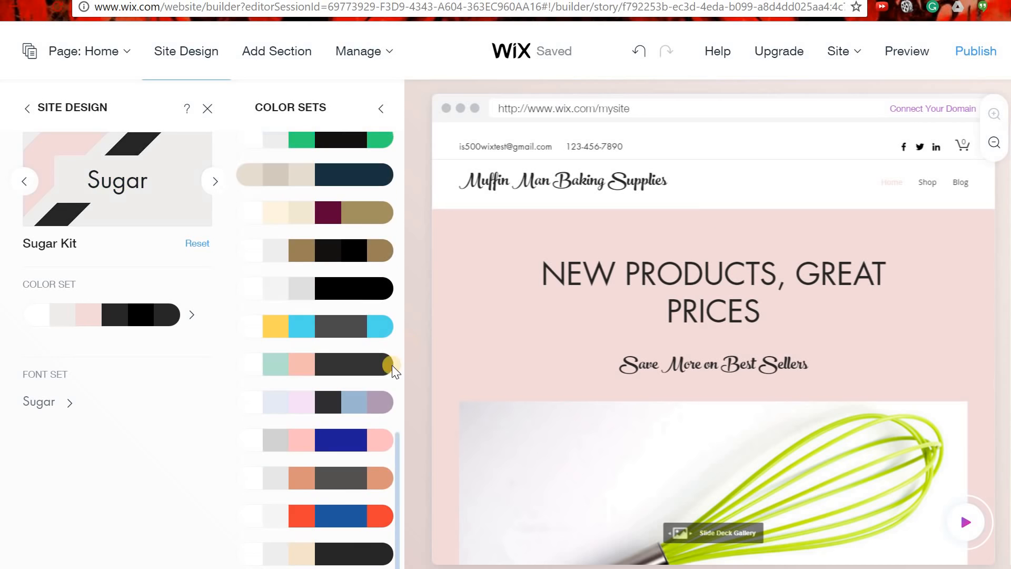
pyautogui.click(340, 407)
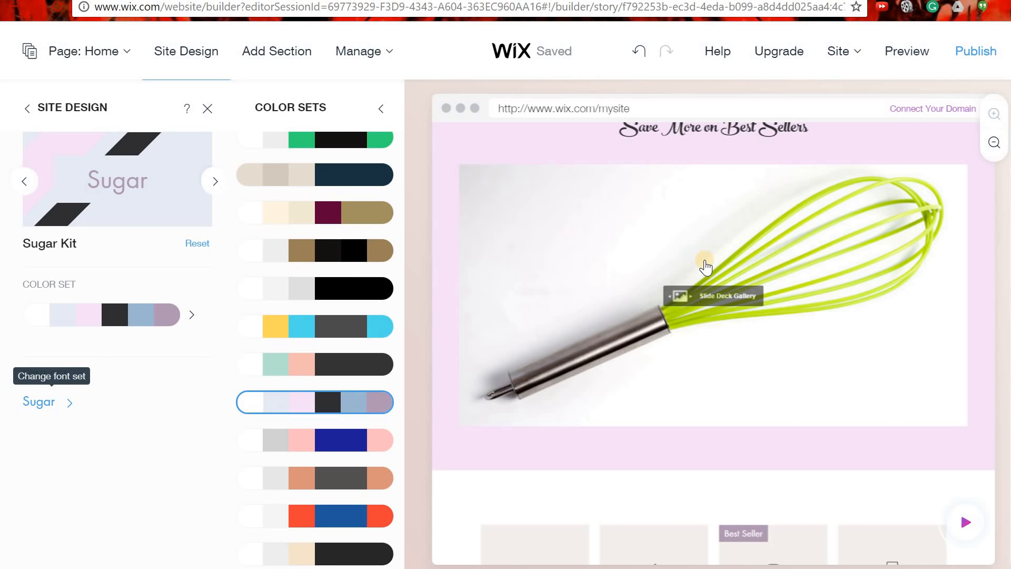
pyautogui.scroll(4, 705, 263)
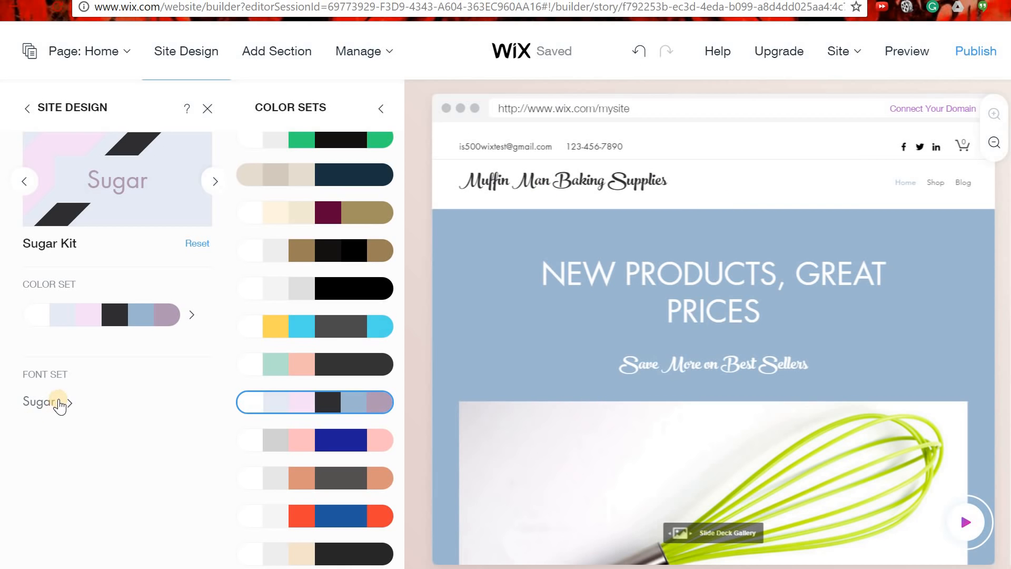
pyautogui.click(206, 109)
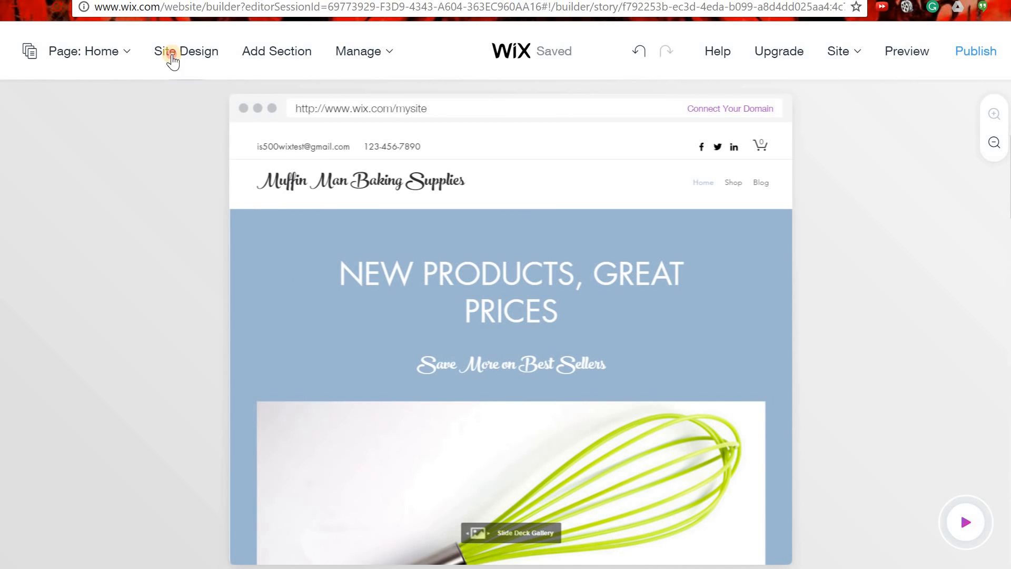
# Browse the design themes and apply Bouquet for a pale pink banner and script headline.
pyautogui.click(172, 59)
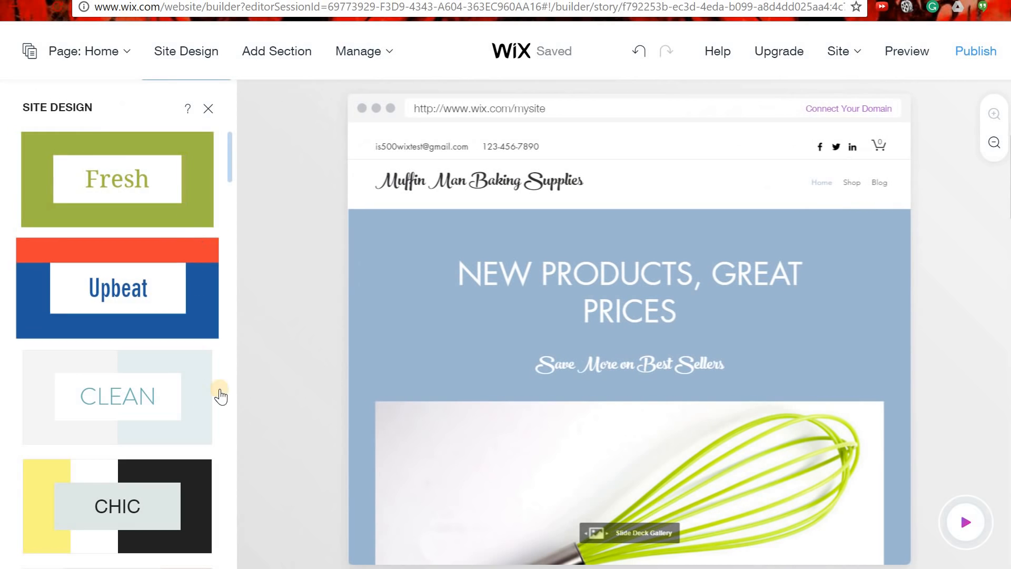
pyautogui.scroll(-5, 148, 361)
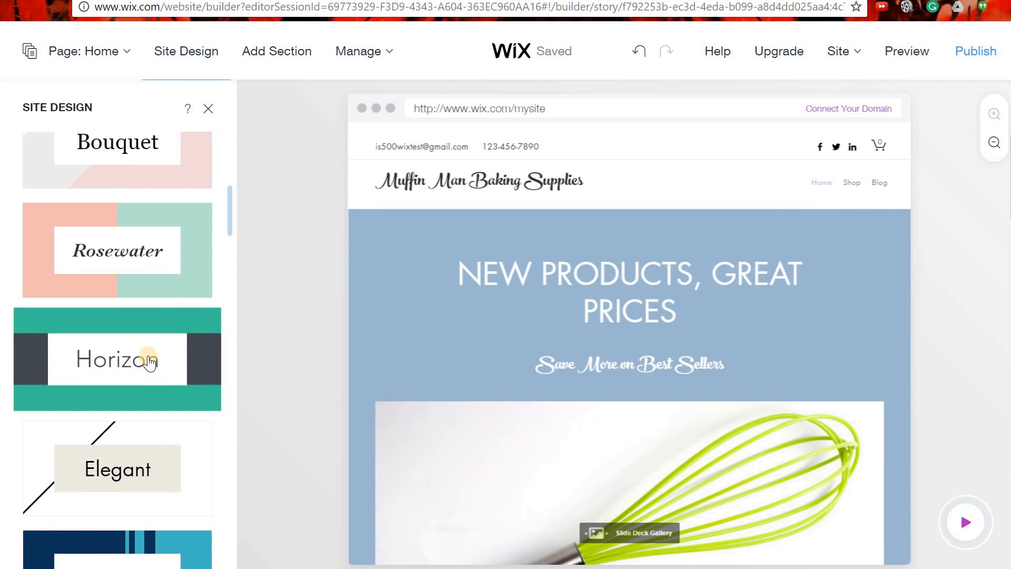
pyautogui.scroll(-6, 149, 362)
pyautogui.scroll(2, 149, 362)
pyautogui.scroll(-4, 149, 363)
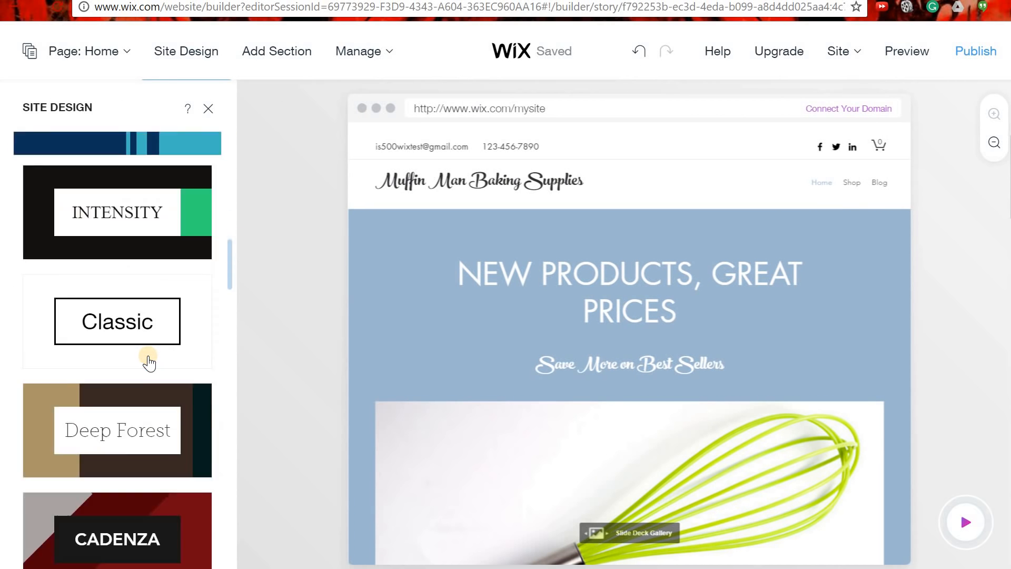
pyautogui.scroll(-8, 149, 362)
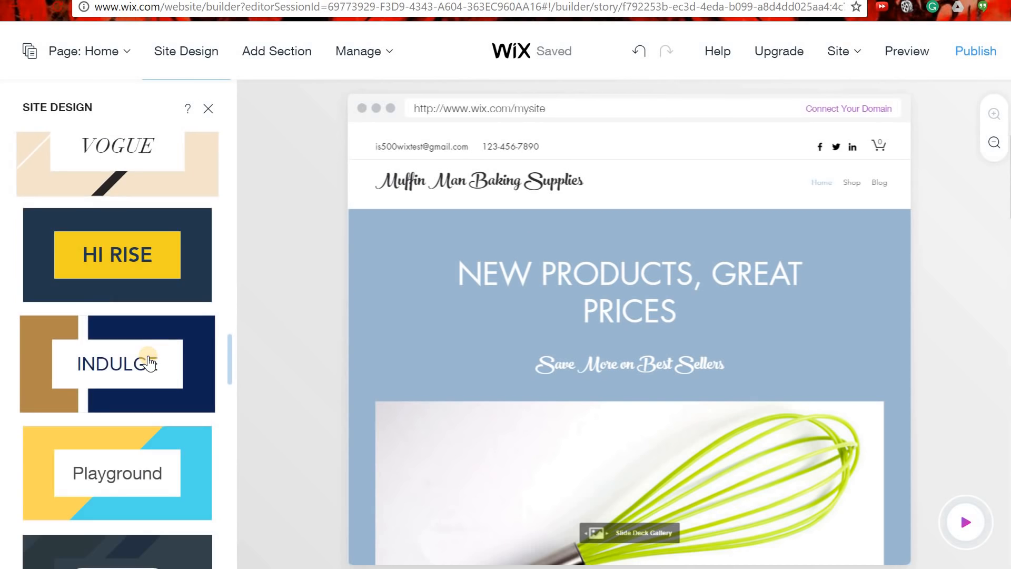
pyautogui.scroll(-4, 149, 362)
pyautogui.click(118, 347)
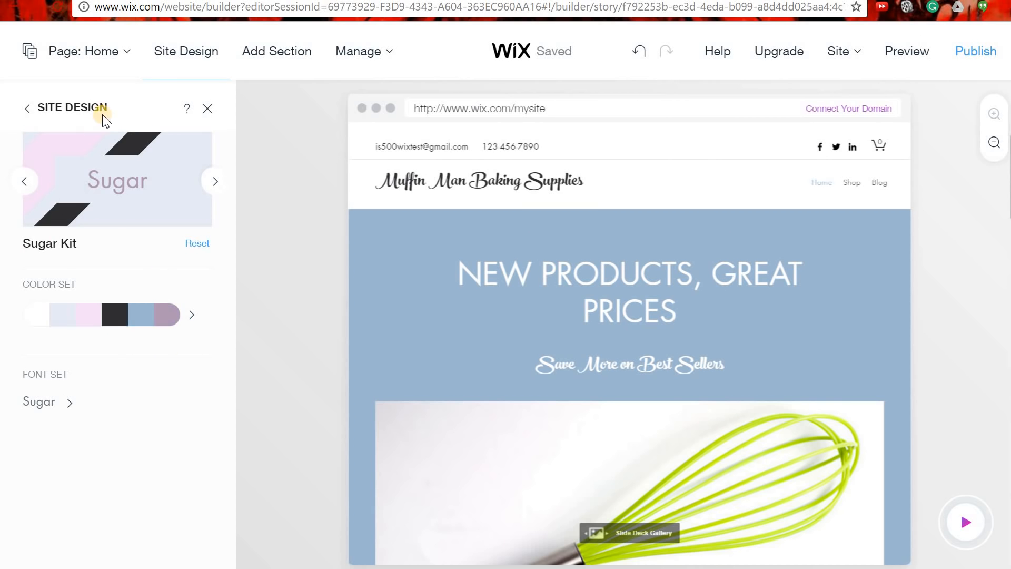
pyautogui.click(28, 109)
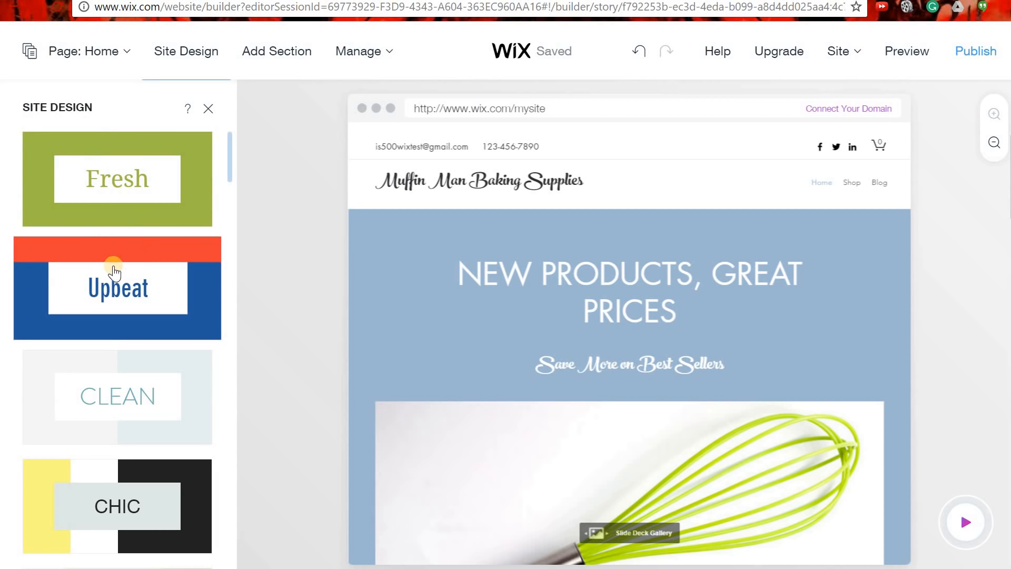
pyautogui.scroll(-4, 115, 273)
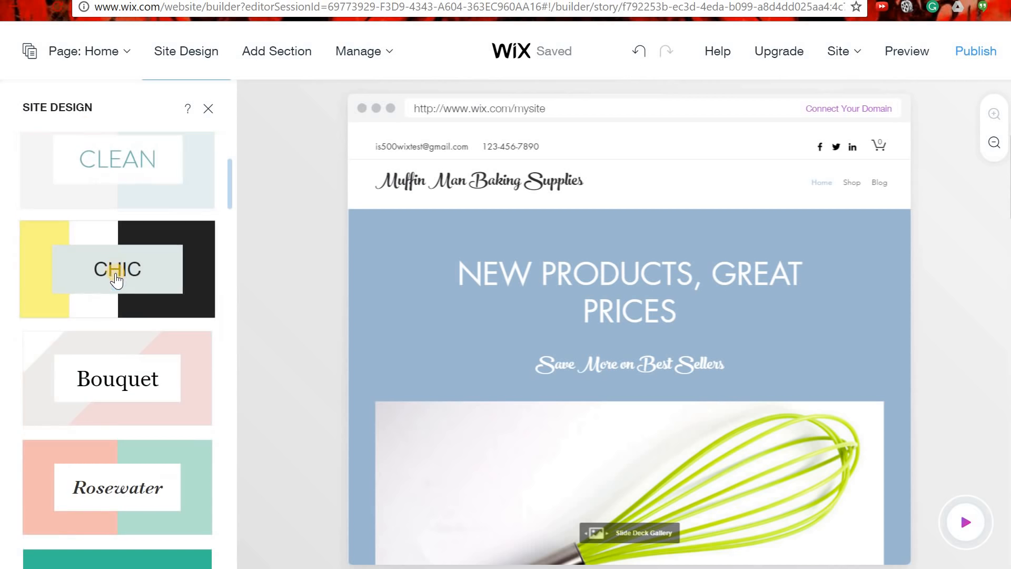
pyautogui.click(117, 367)
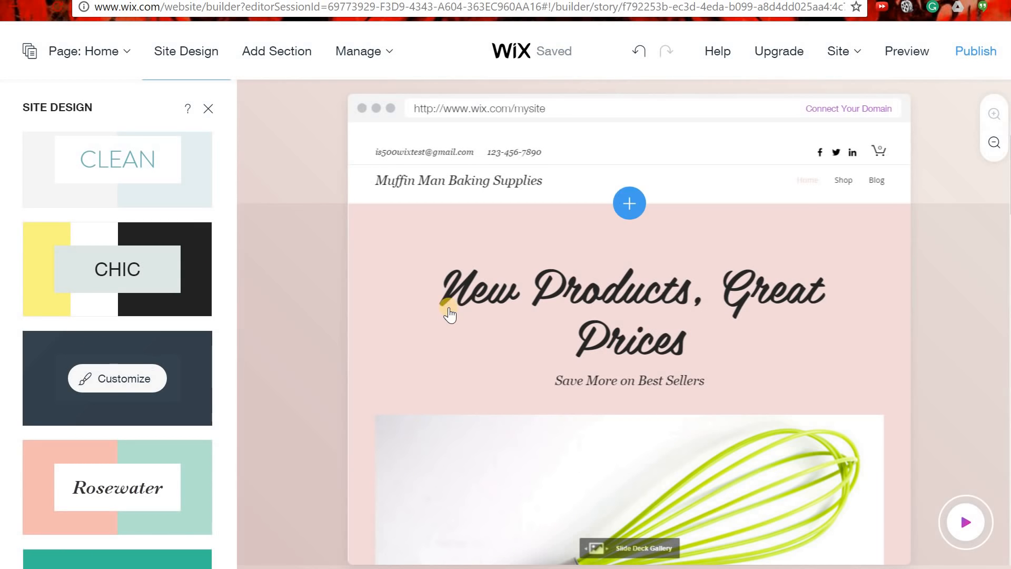
# Close the design themes and bring up alternative layouts for the banner section.
pyautogui.click(208, 108)
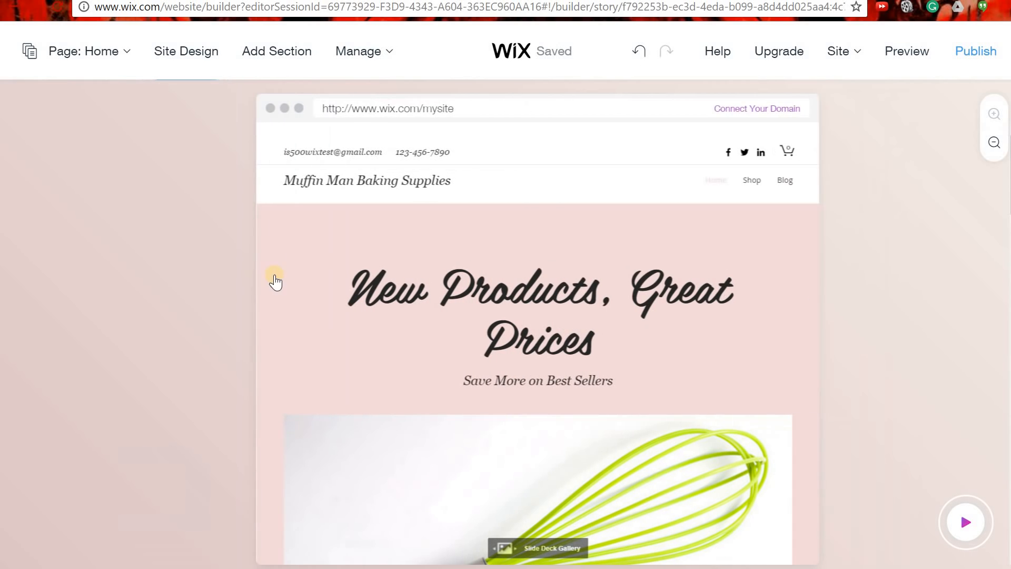
pyautogui.scroll(-8, 216, 245)
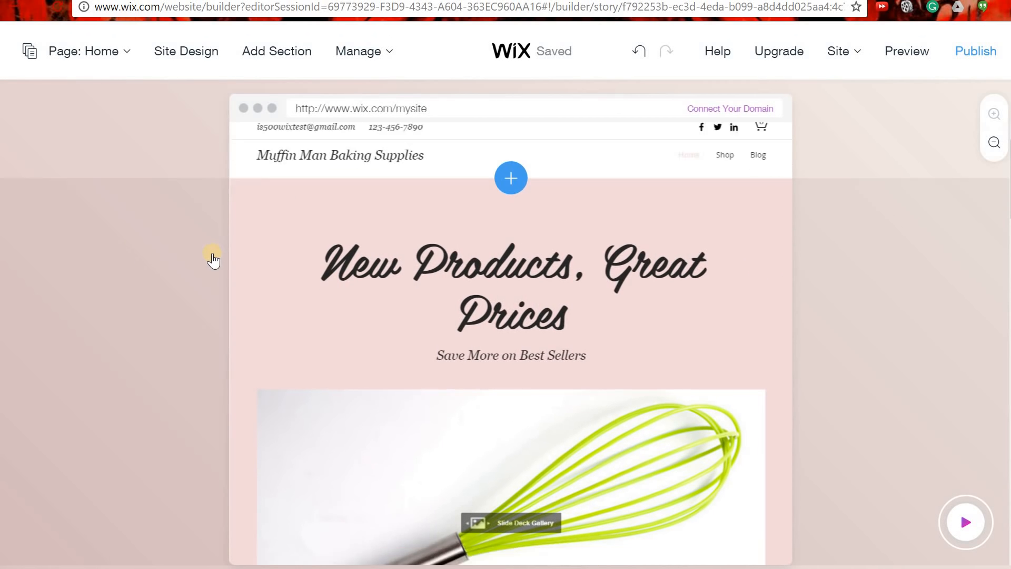
pyautogui.scroll(-5, 165, 203)
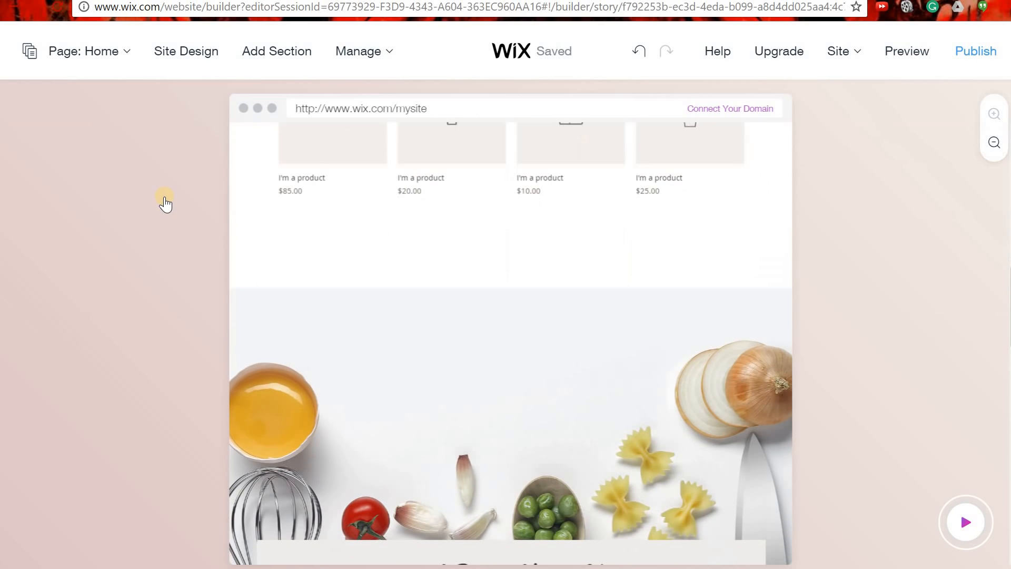
pyautogui.scroll(14, 164, 203)
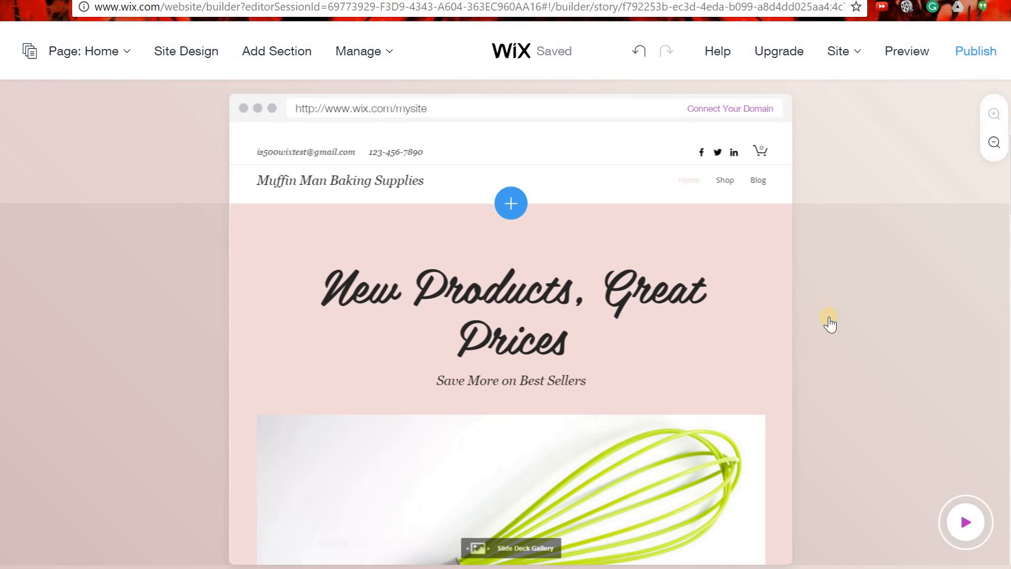
pyautogui.scroll(-3, 567, 355)
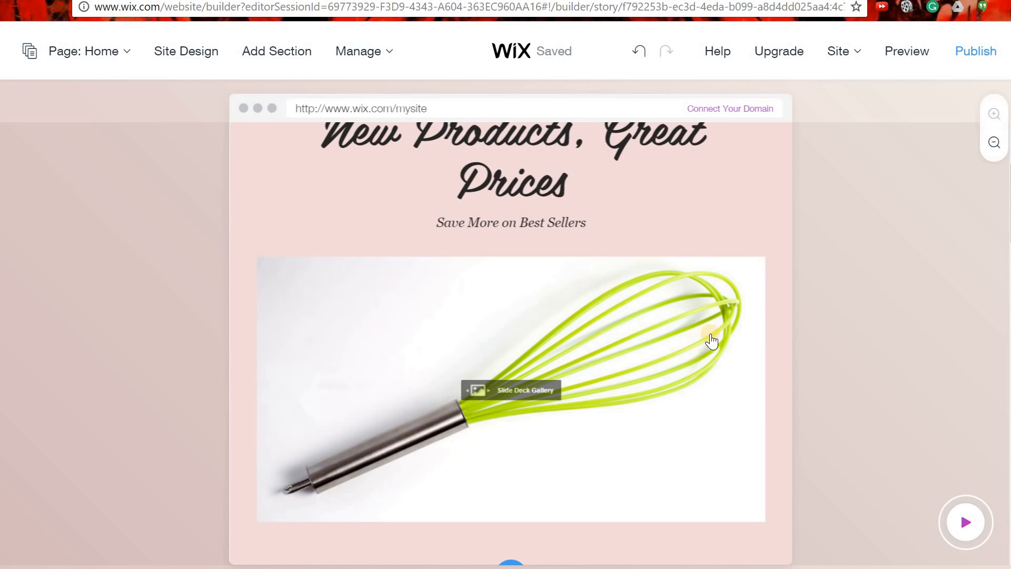
pyautogui.scroll(3, 706, 341)
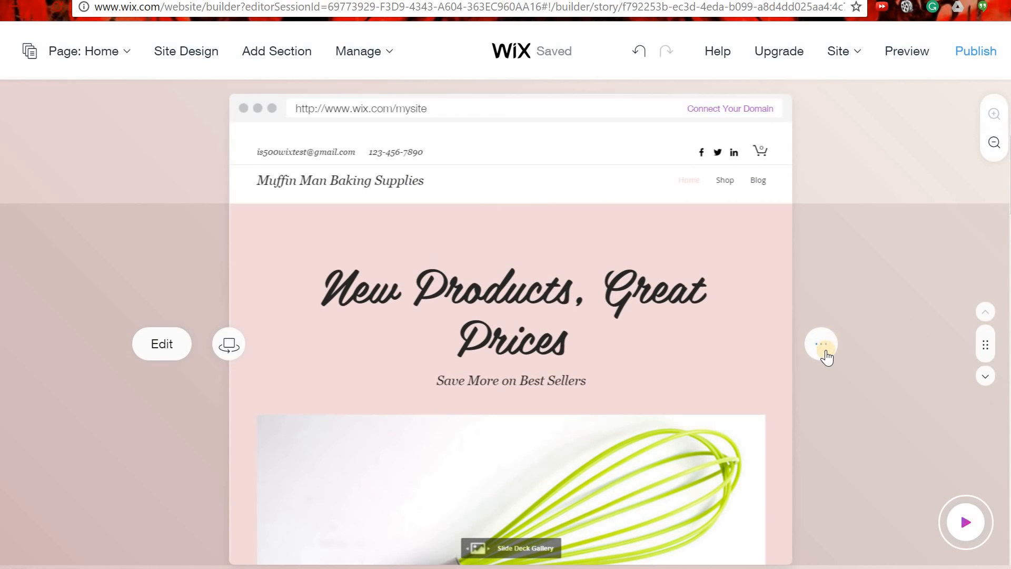
pyautogui.click(825, 354)
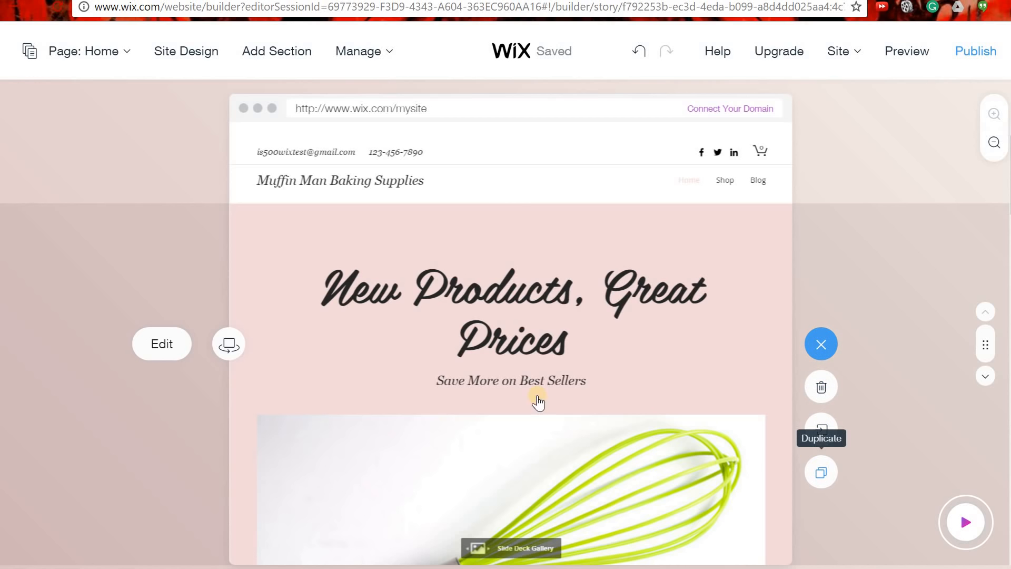
pyautogui.click(229, 345)
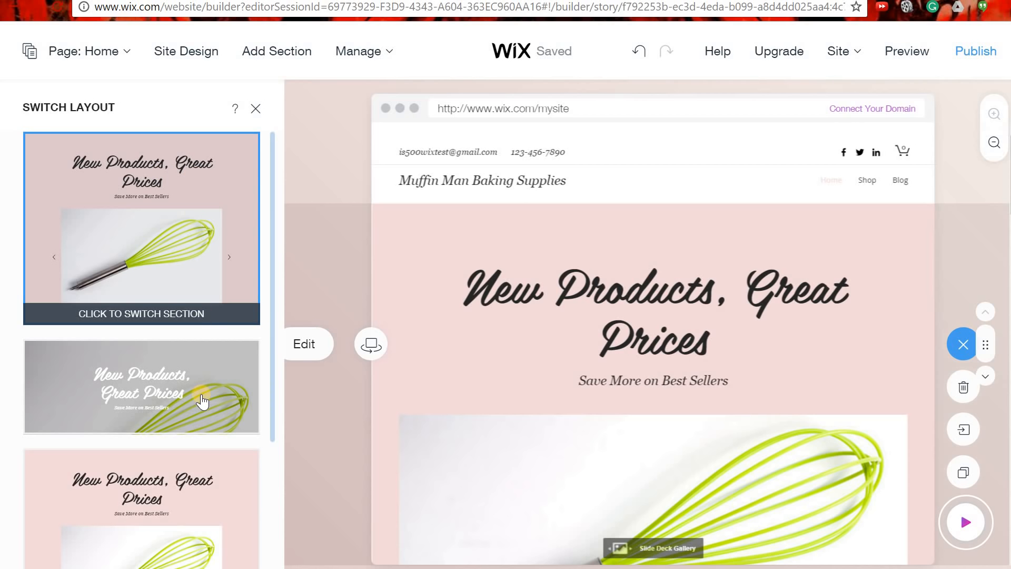
# Switch the banner to the full-width whisk photo layout and open its content for editing.
pyautogui.click(138, 376)
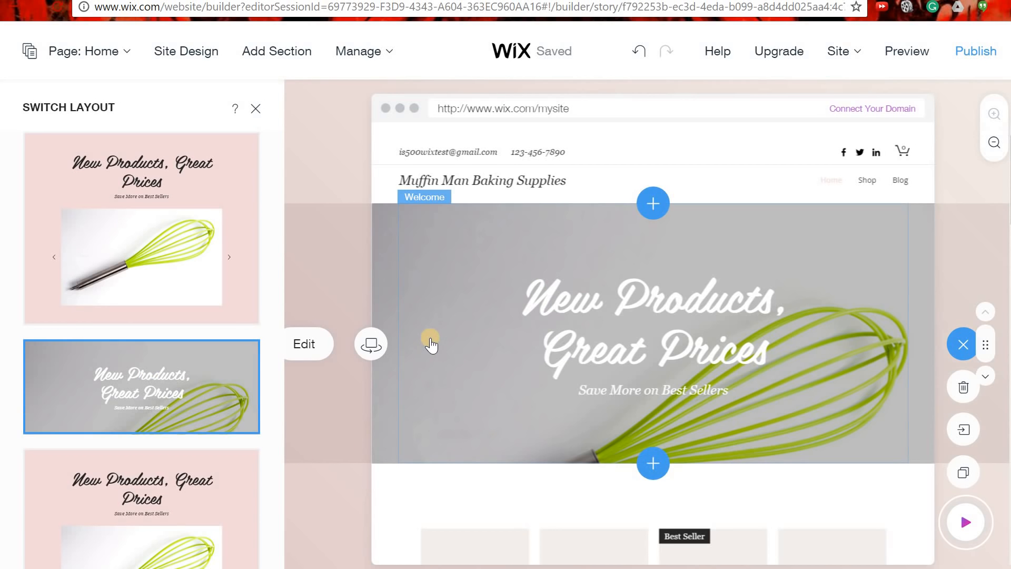
pyautogui.scroll(-5, 524, 377)
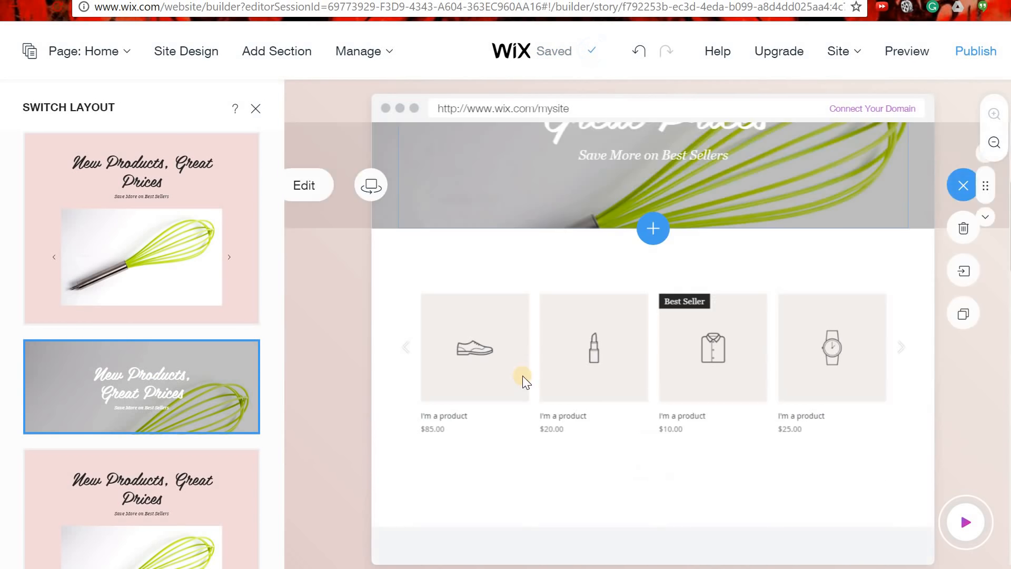
pyautogui.scroll(2, 523, 375)
pyautogui.scroll(3, 522, 375)
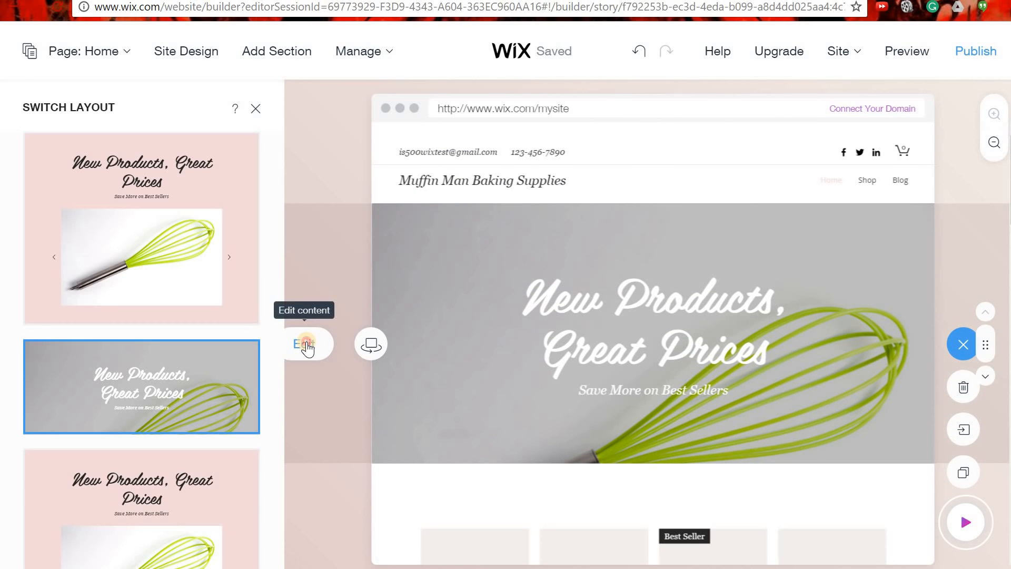
pyautogui.click(308, 347)
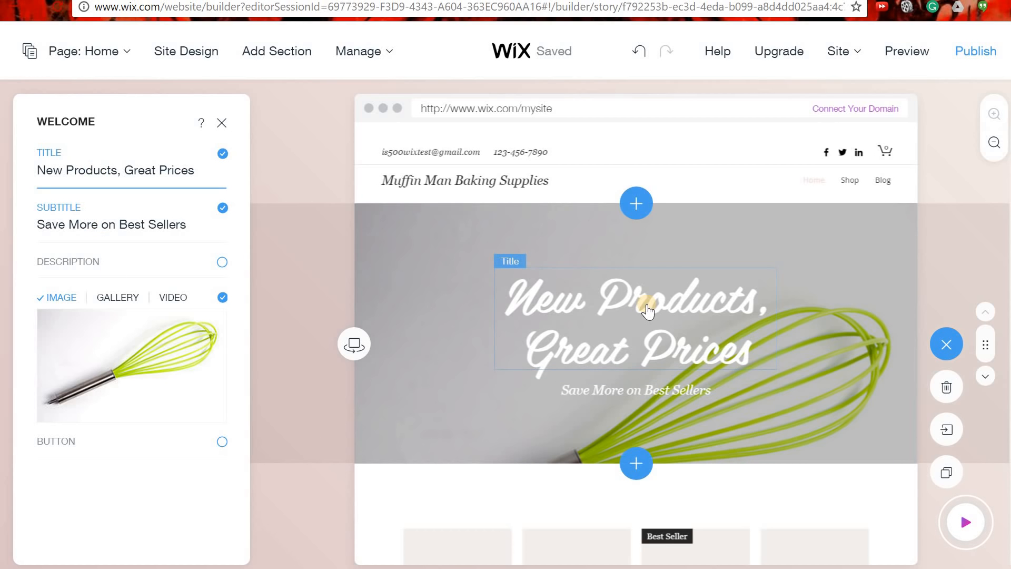
# Retitle the banner 'Do you know the muffin man?' and bring up the whisk image's options.
pyautogui.click(170, 172)
pyautogui.write('Do you know the muffi')
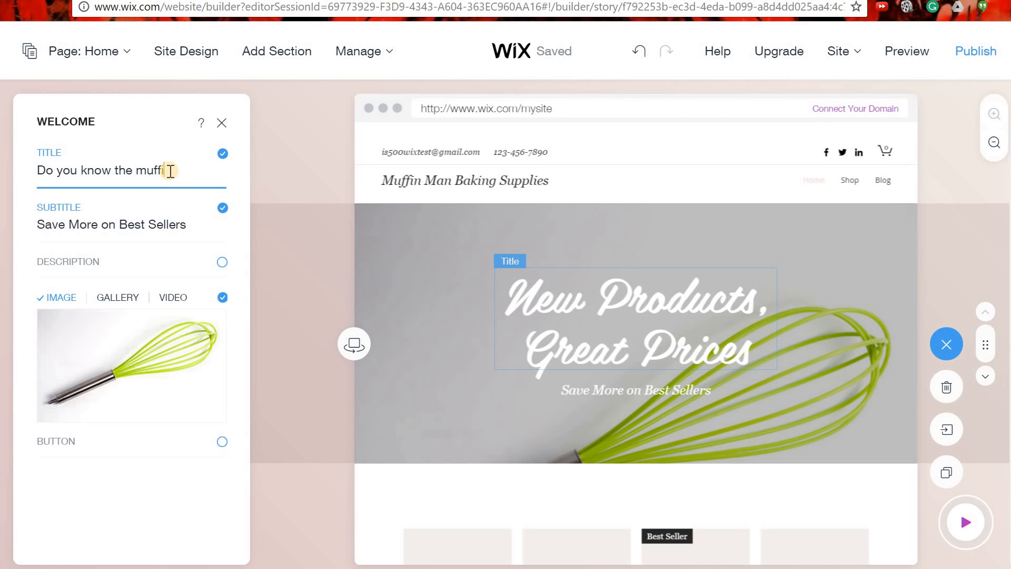
pyautogui.write('n man?')
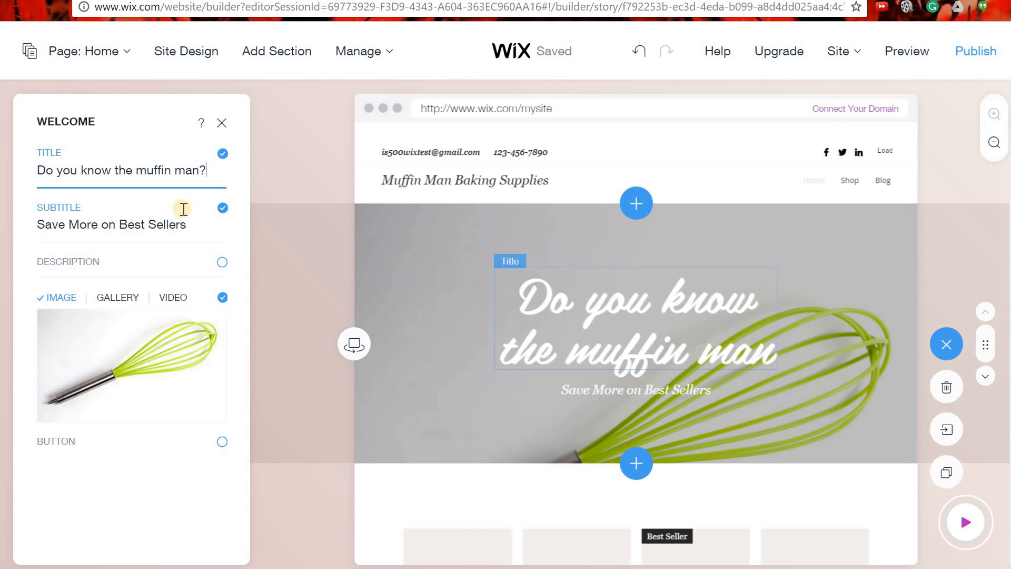
pyautogui.click(172, 221)
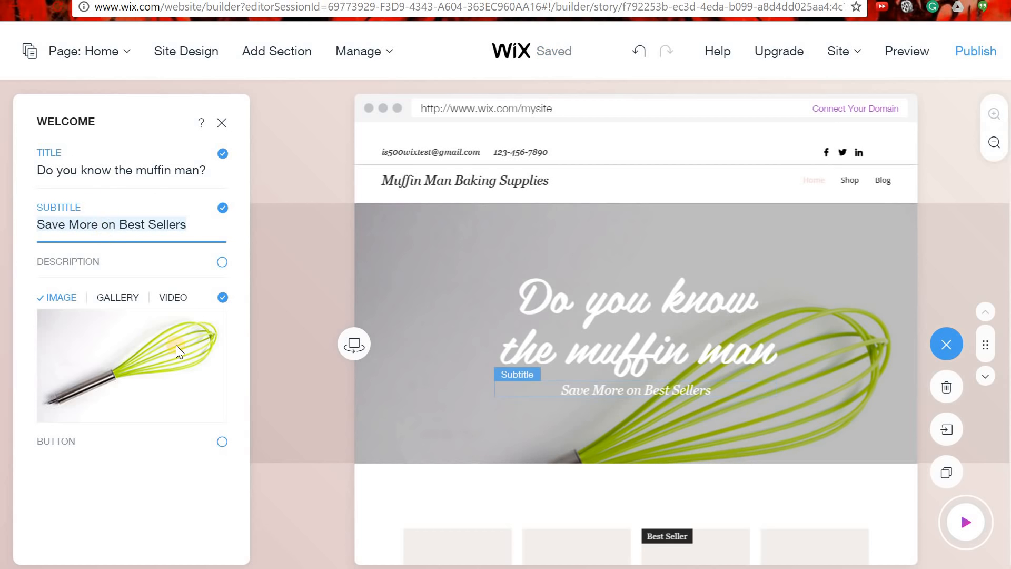
pyautogui.click(175, 362)
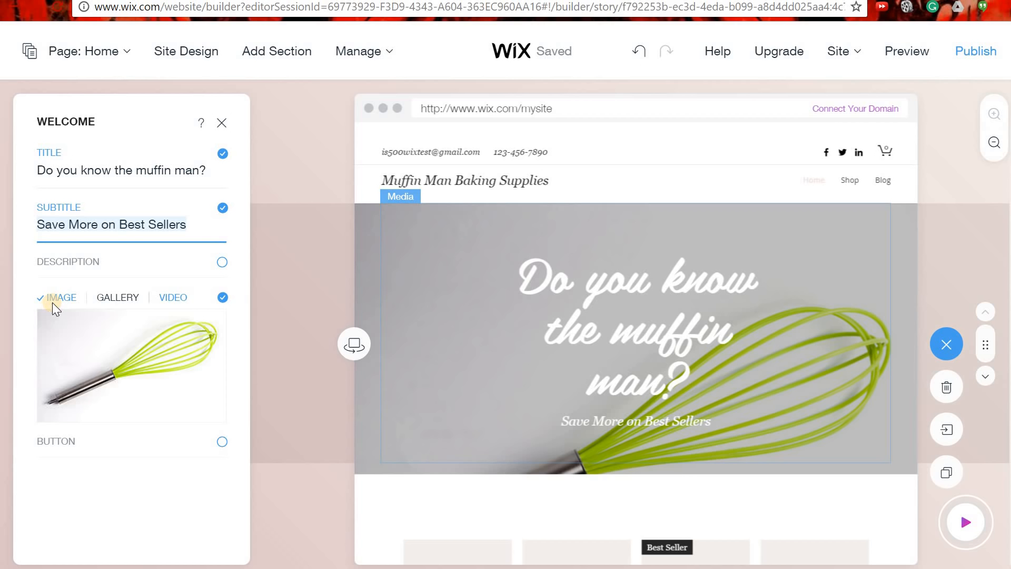
pyautogui.moveTo(128, 390)
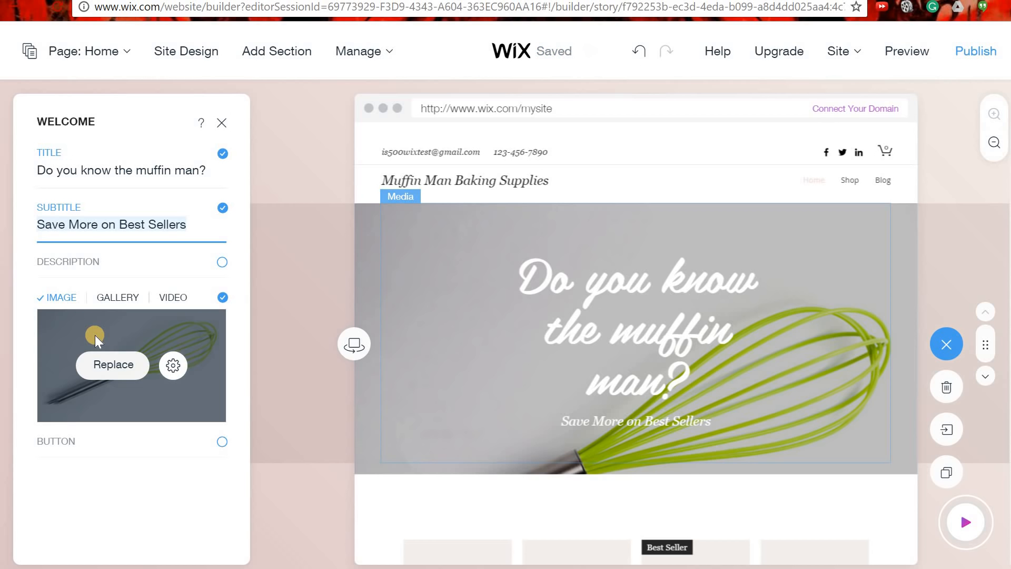
pyautogui.click(121, 369)
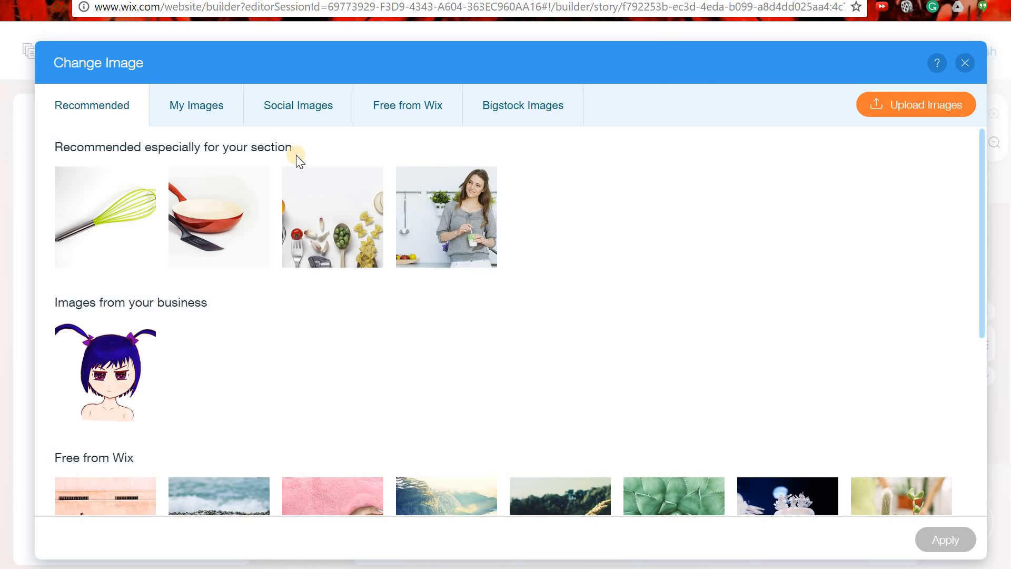
pyautogui.click(232, 106)
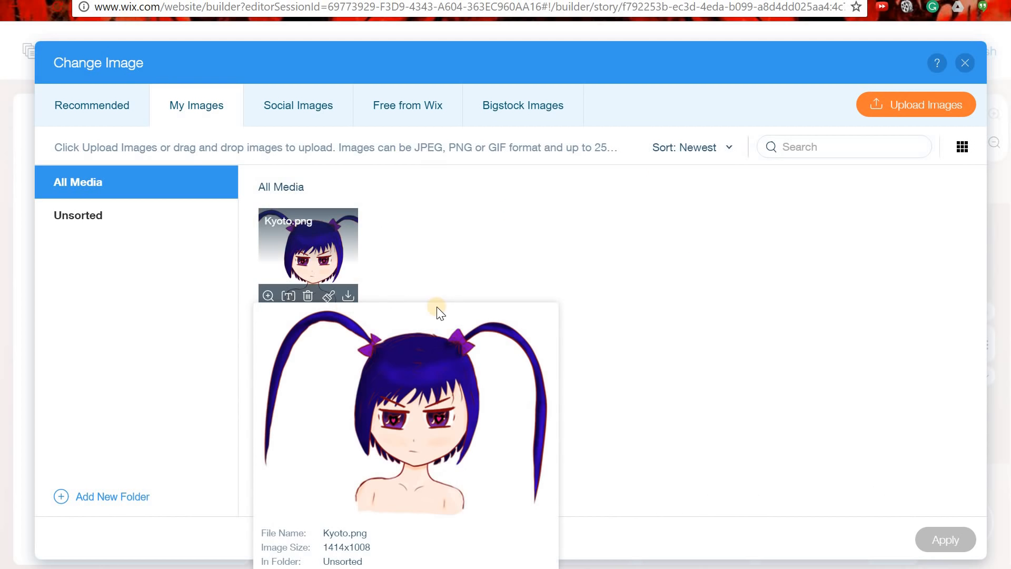
pyautogui.click(965, 63)
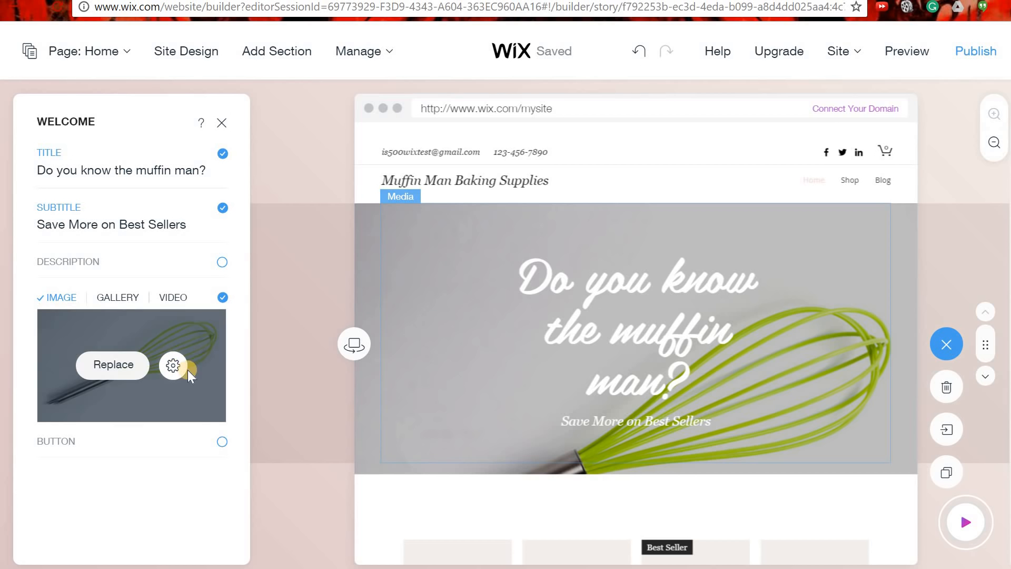
pyautogui.click(177, 370)
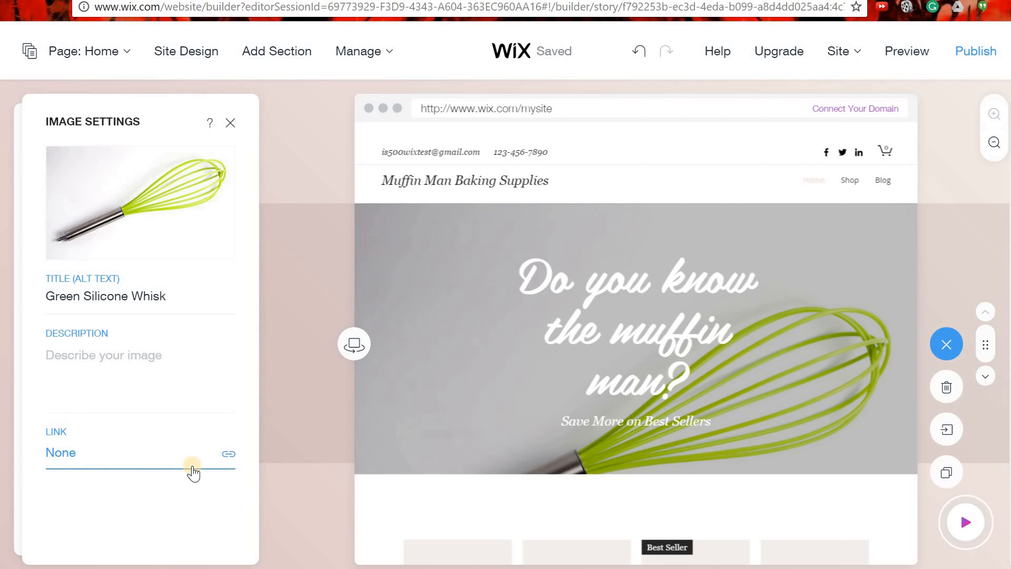
pyautogui.click(233, 456)
pyautogui.click(227, 455)
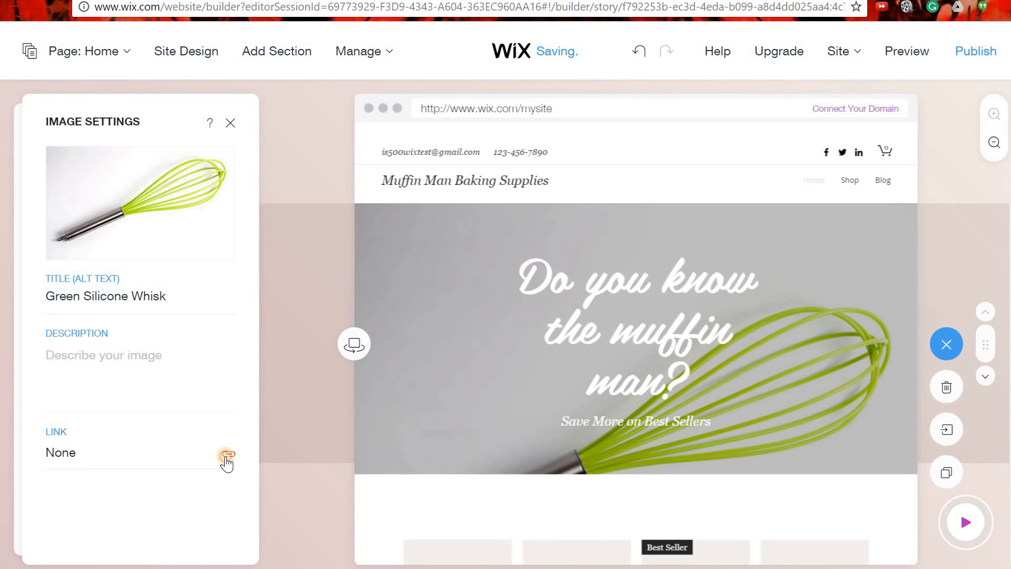
pyautogui.click(227, 454)
pyautogui.click(231, 123)
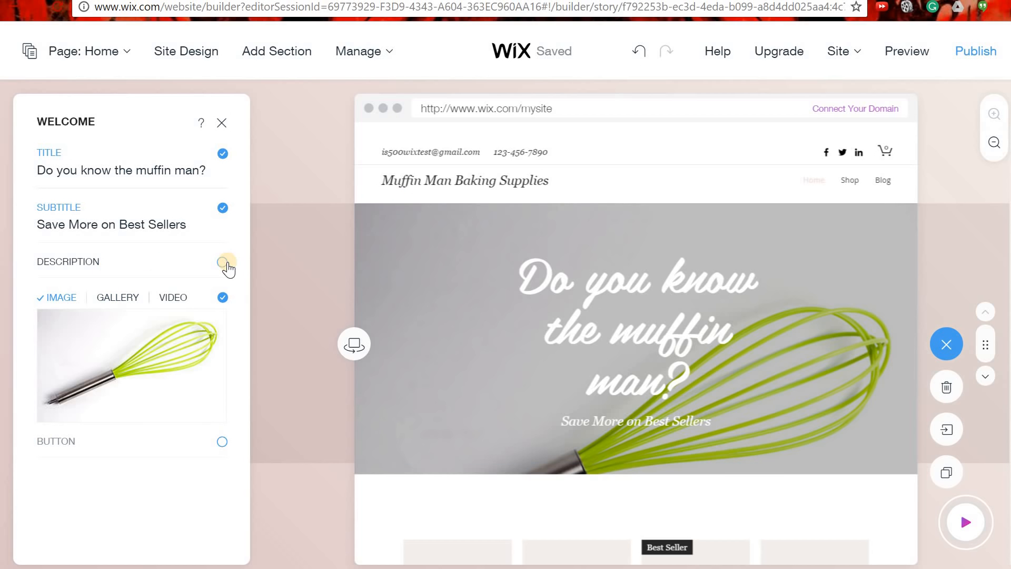
pyautogui.click(223, 442)
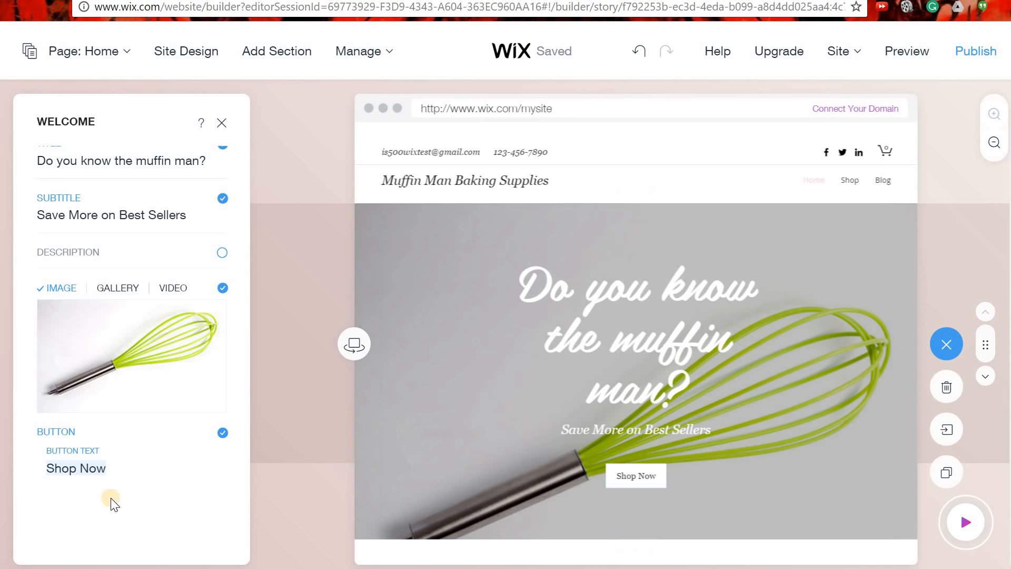
pyautogui.click(89, 469)
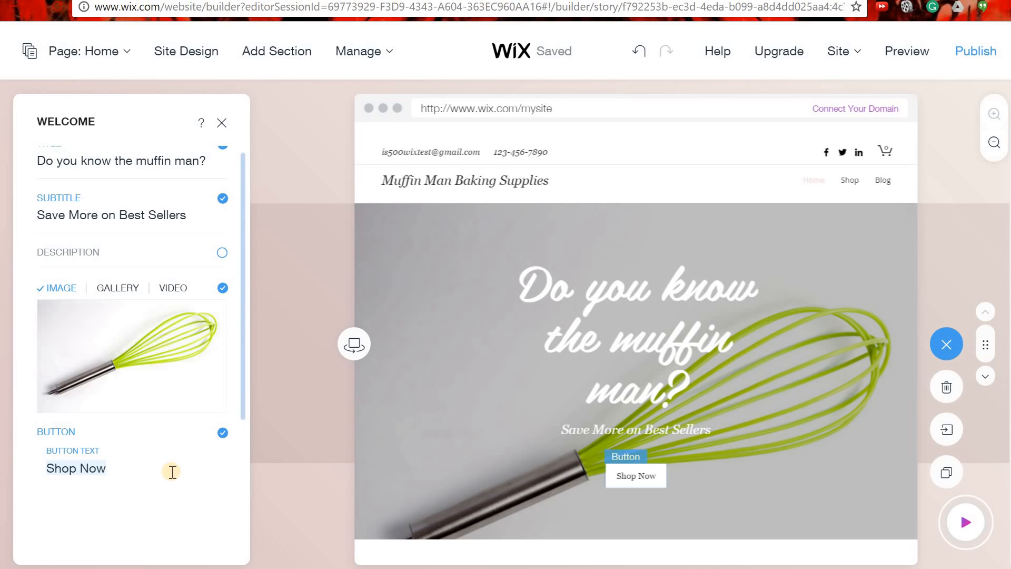
pyautogui.click(223, 433)
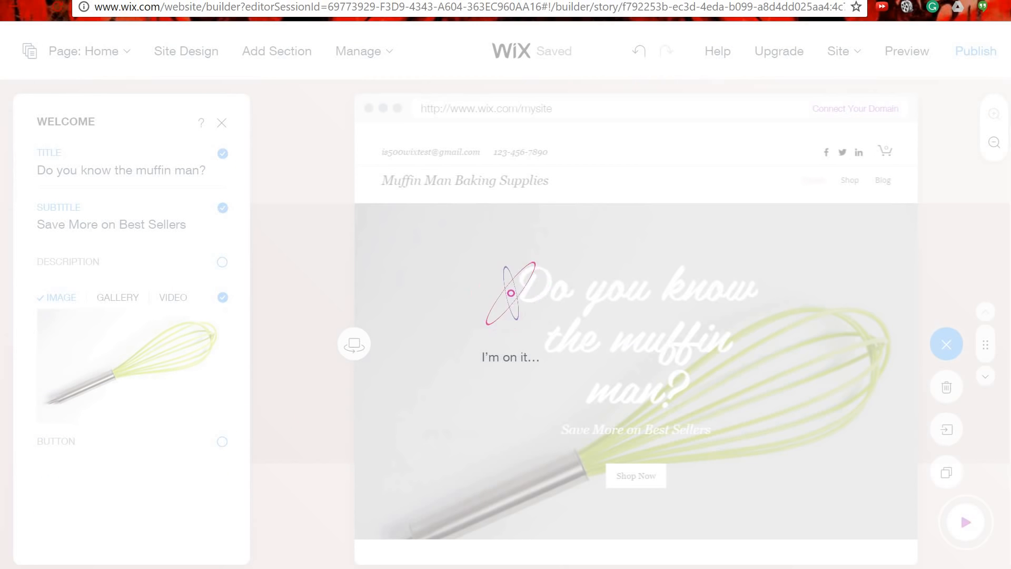
pyautogui.scroll(-5, 394, 411)
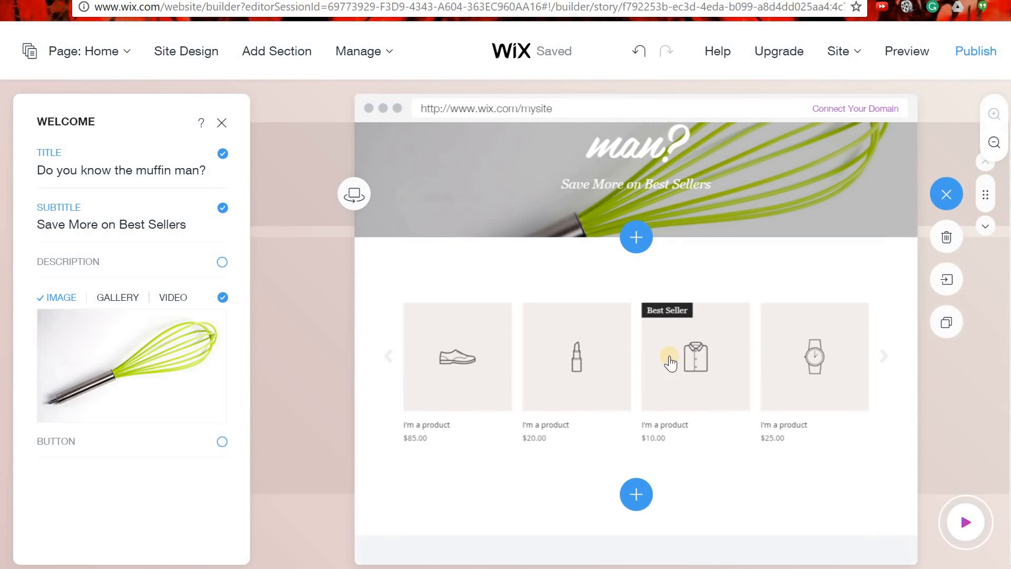
# Select the product gallery section and open Manage Store.
pyautogui.click(711, 389)
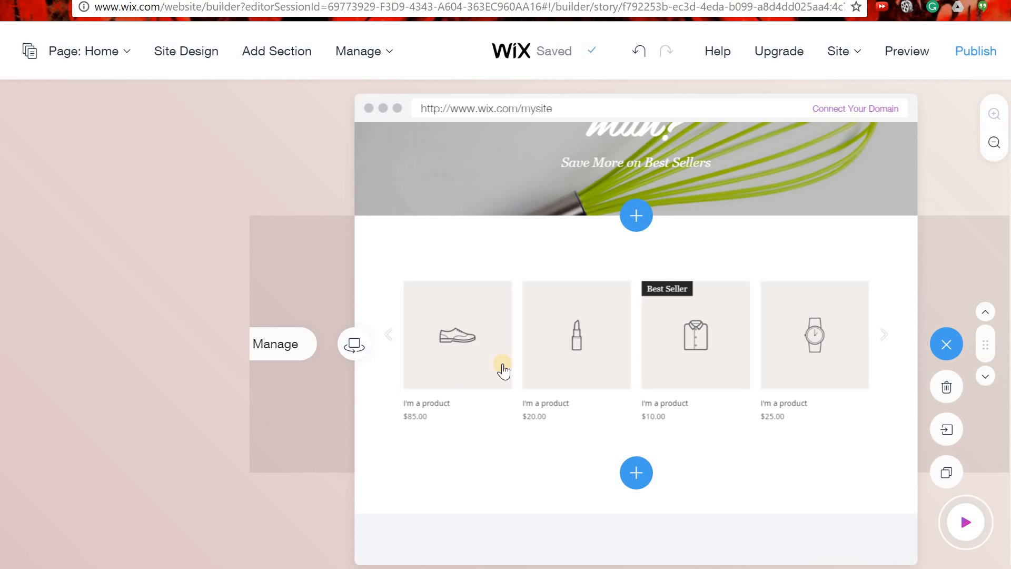
pyautogui.click(285, 352)
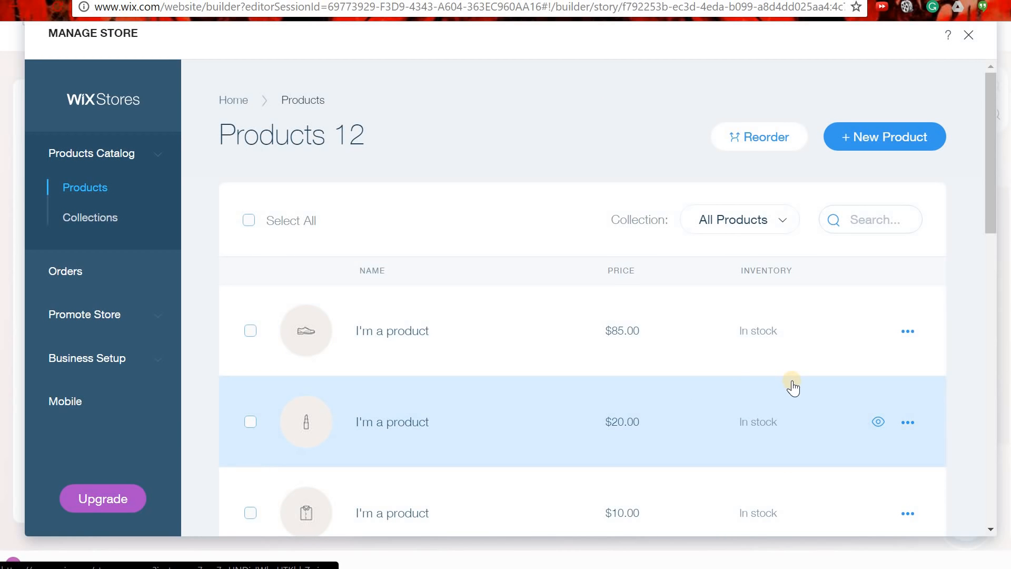
# Review the 12 'I'm a product' listings and check the $85.00 product's actions menu.
pyautogui.scroll(-6, 792, 389)
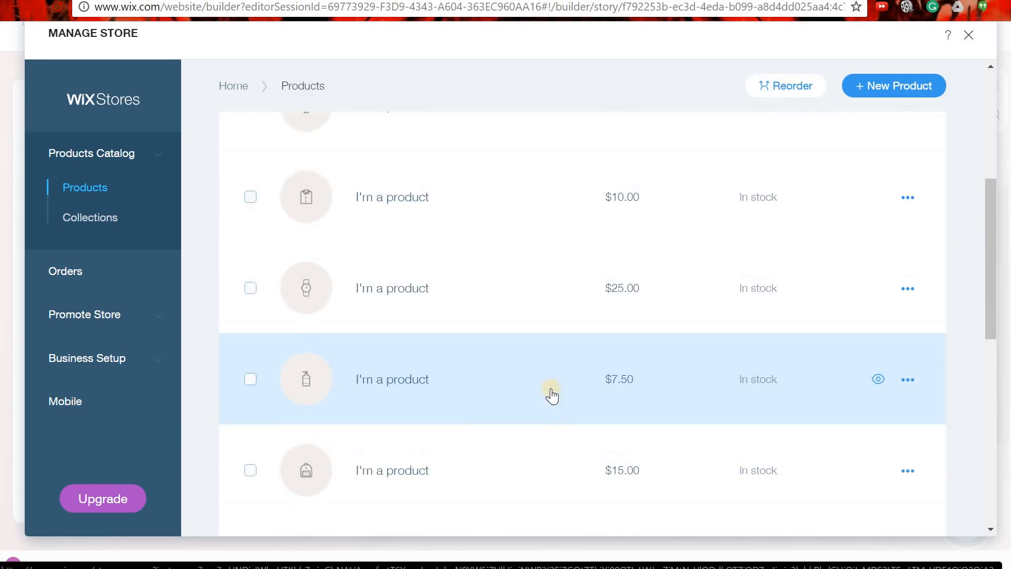
pyautogui.scroll(-6, 473, 436)
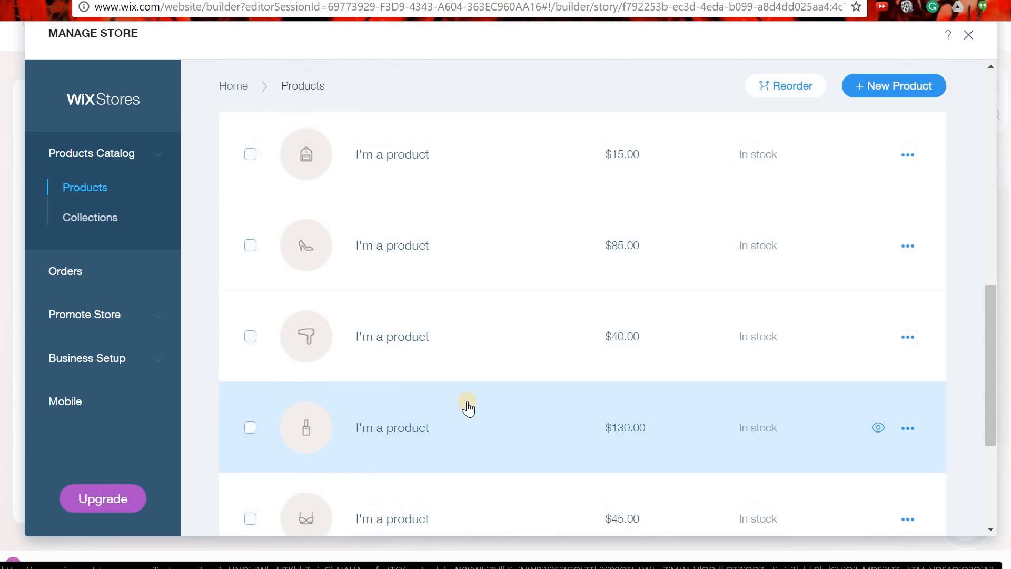
pyautogui.scroll(12, 450, 420)
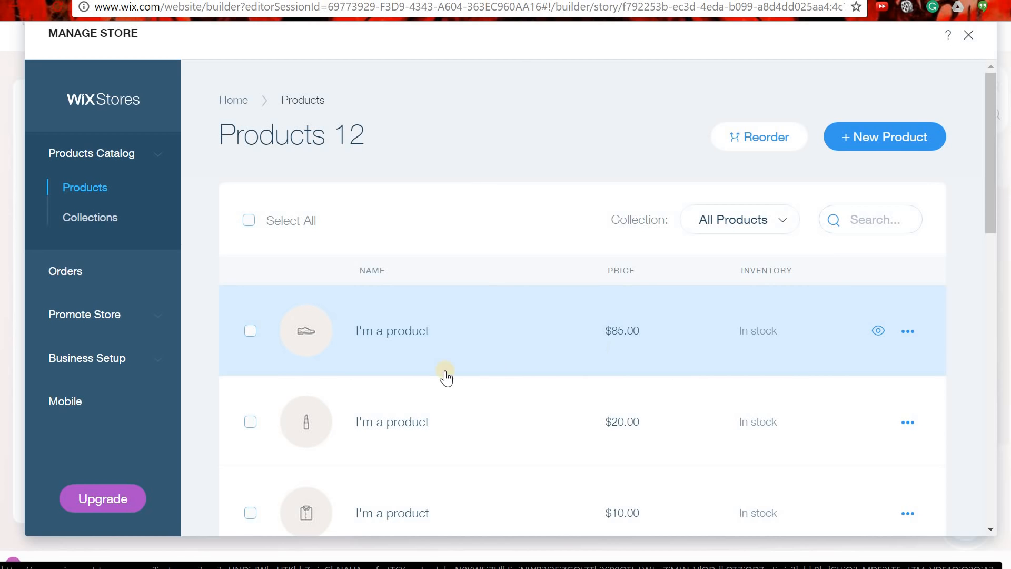
pyautogui.click(911, 333)
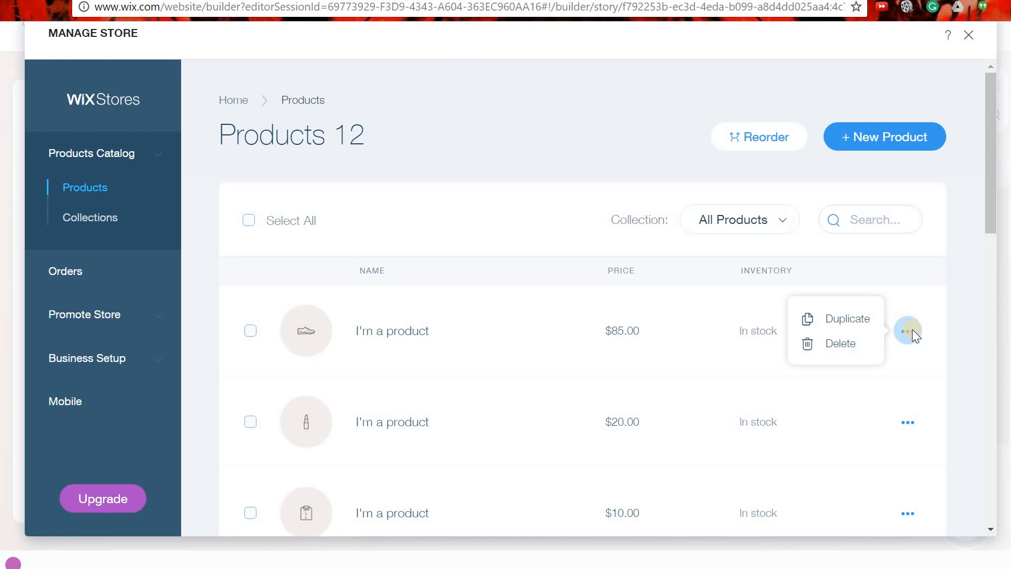
pyautogui.click(677, 353)
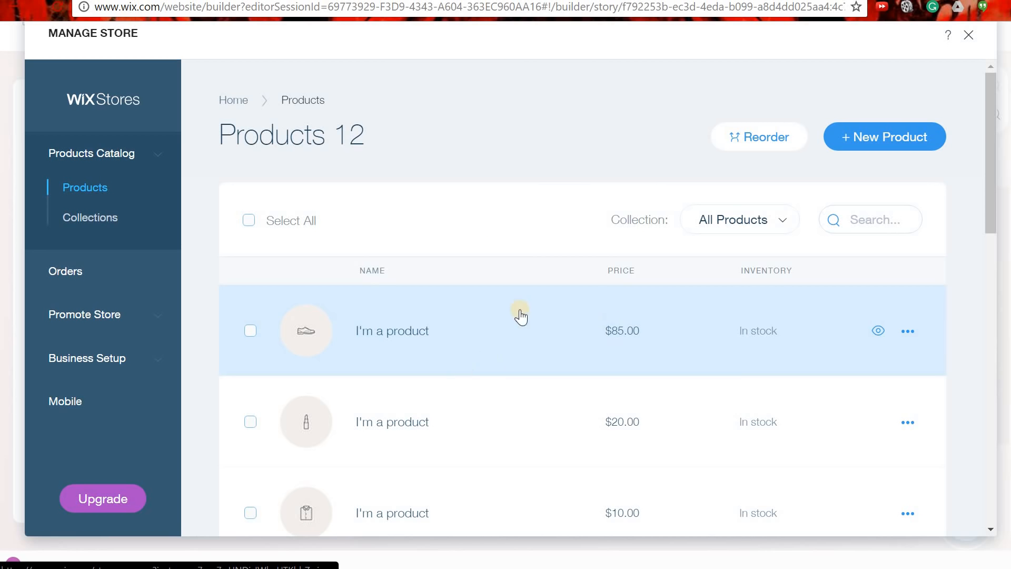
# Open the $85.00 'I'm a product' and leave its On Sale setting off.
pyautogui.click(416, 330)
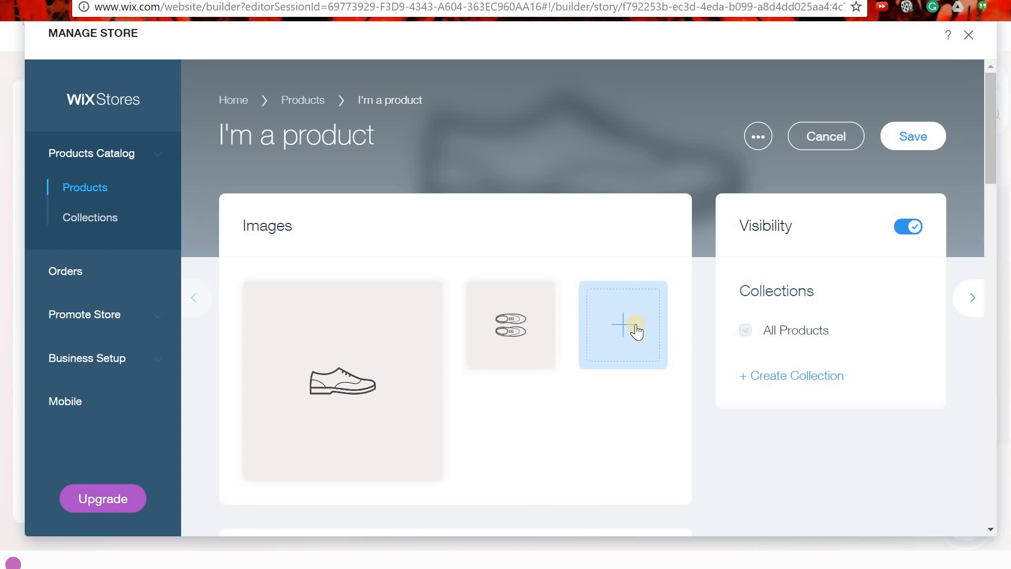
pyautogui.click(903, 229)
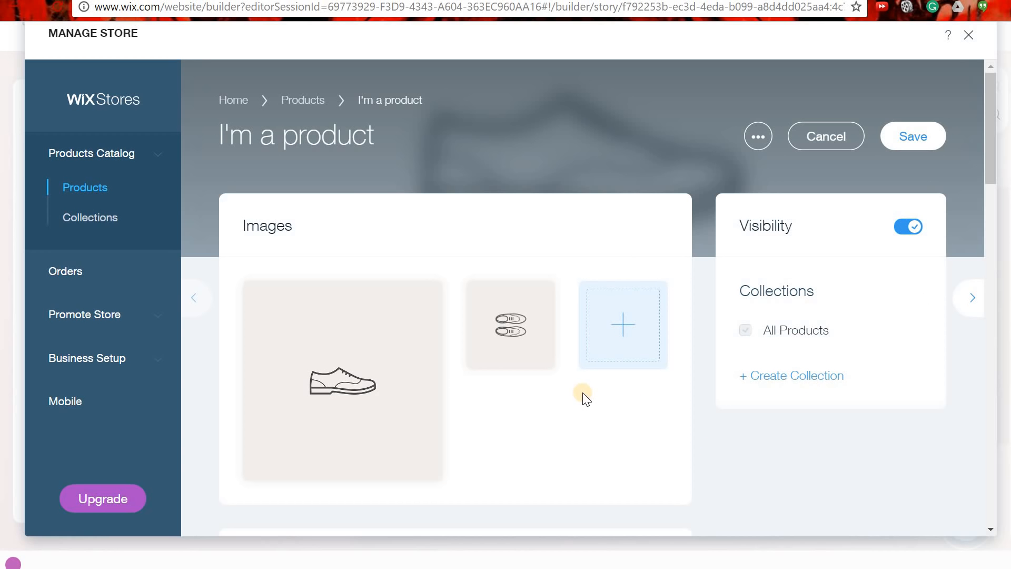
pyautogui.scroll(-2, 620, 301)
pyautogui.scroll(-7, 618, 296)
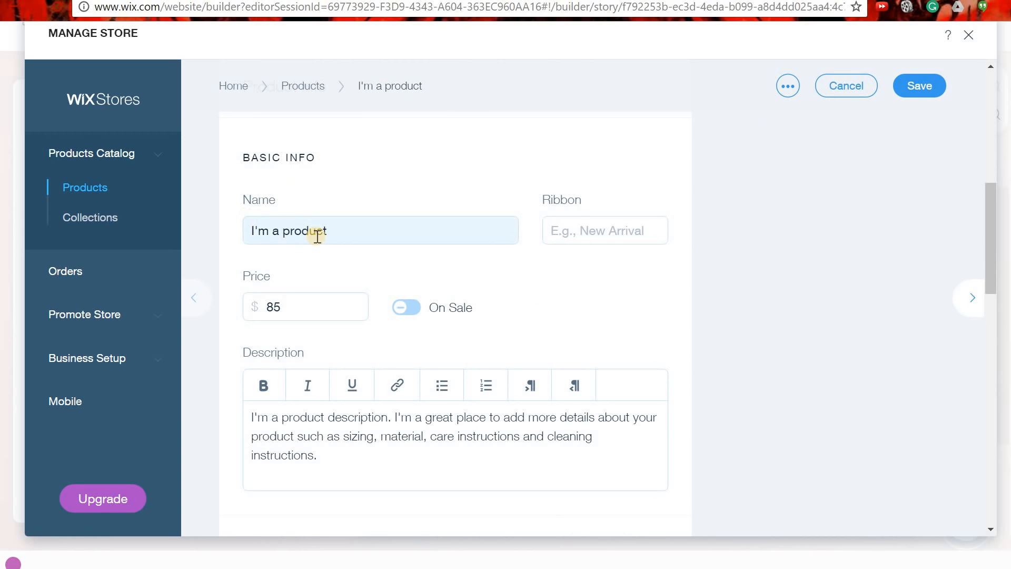
pyautogui.scroll(-2, 693, 276)
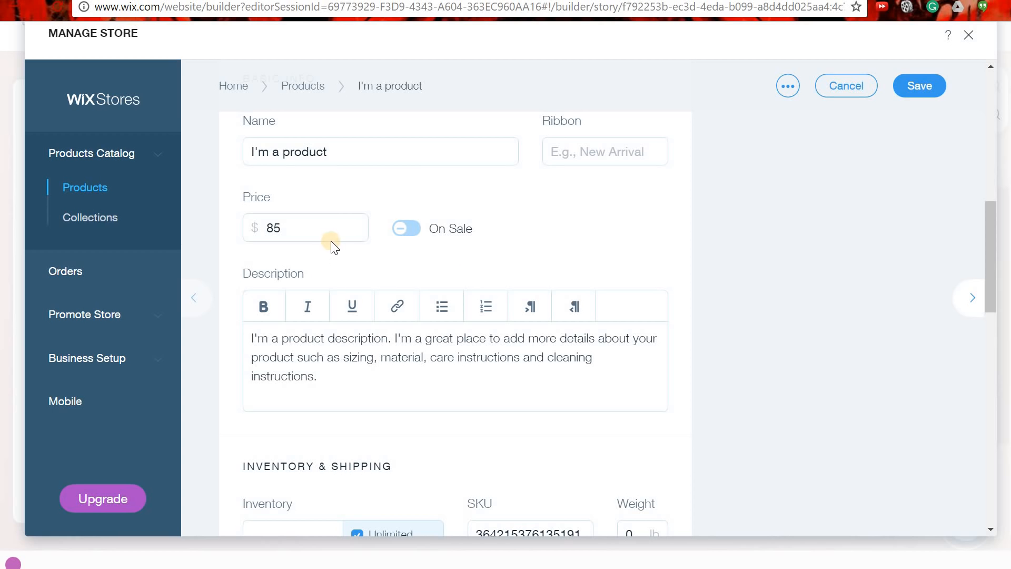
pyautogui.click(413, 235)
pyautogui.click(412, 235)
pyautogui.click(413, 235)
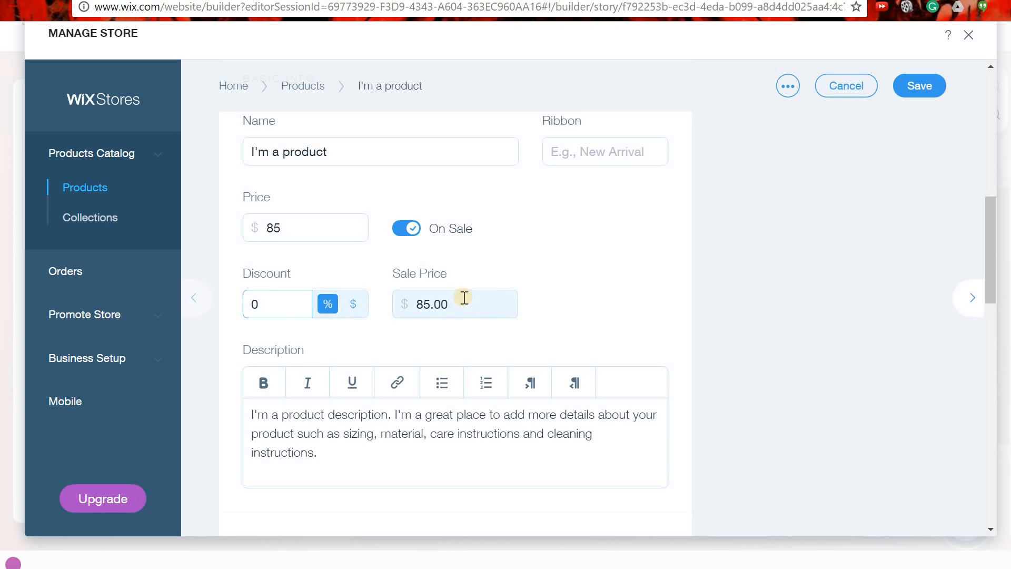
pyautogui.click(435, 229)
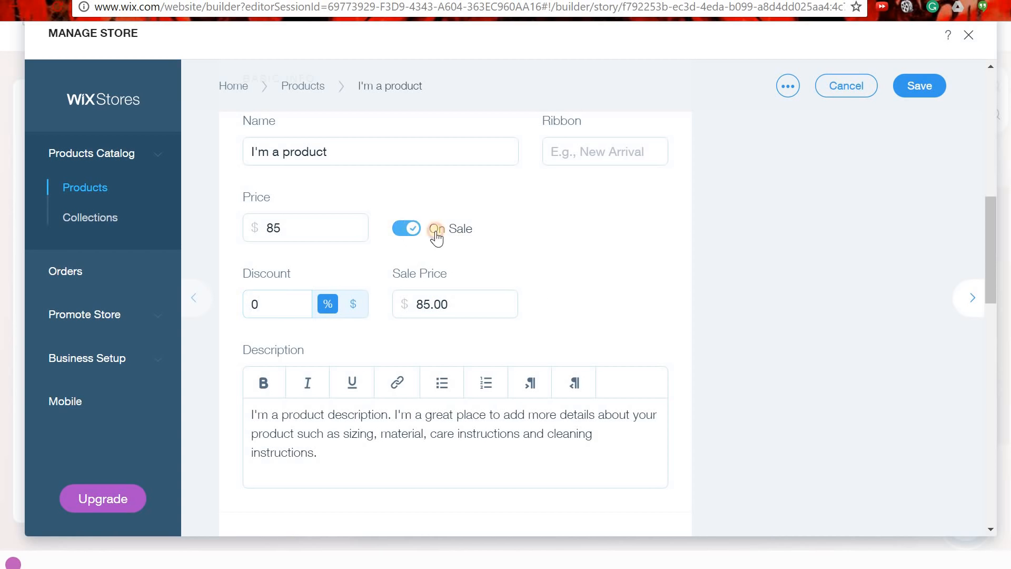
# Scroll to Product Options to check the Color choices Black and Brown.
pyautogui.scroll(-1, 481, 292)
pyautogui.scroll(-2, 482, 293)
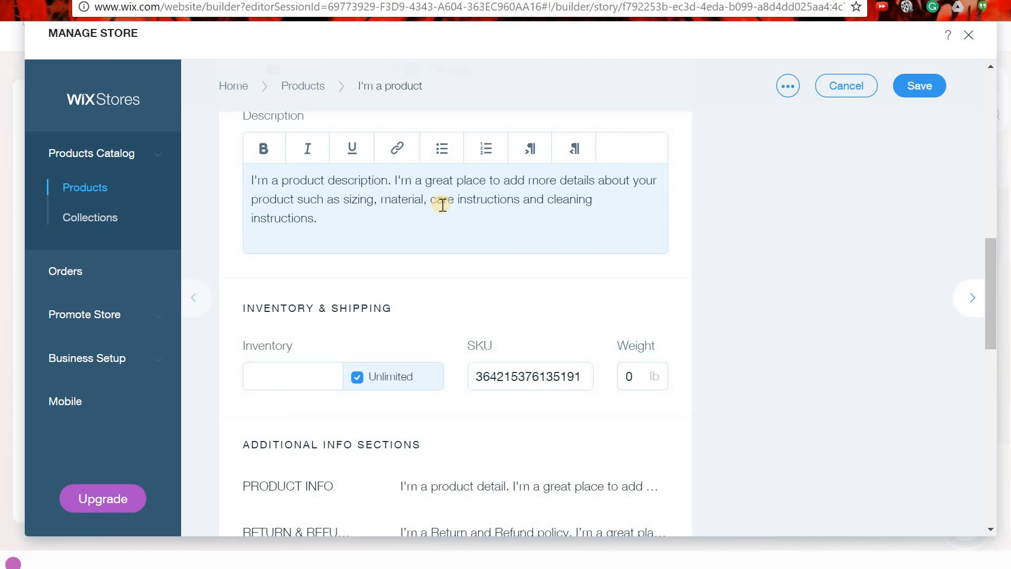
pyautogui.scroll(-2, 461, 267)
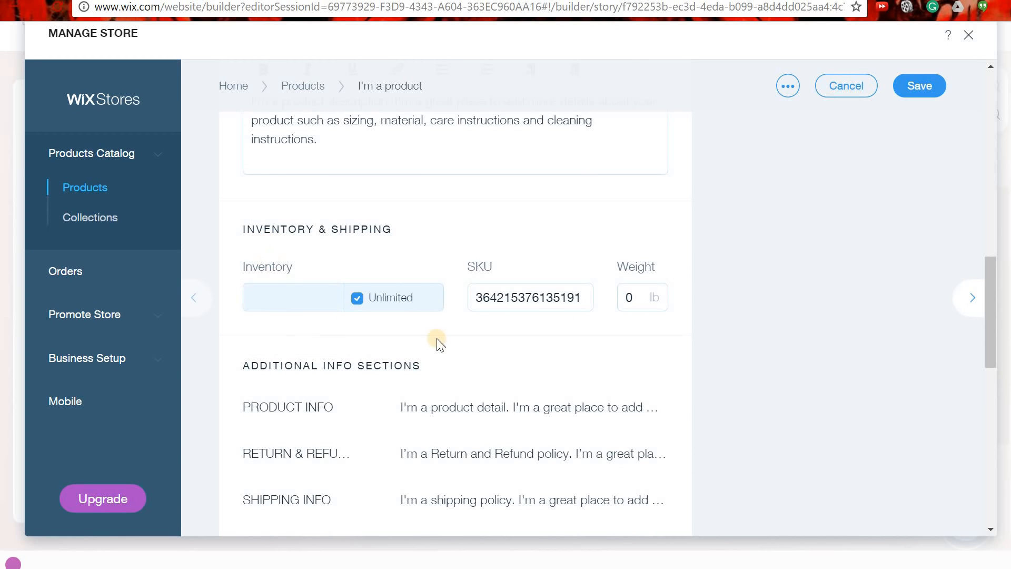
pyautogui.scroll(-2, 664, 316)
pyautogui.scroll(-1, 695, 284)
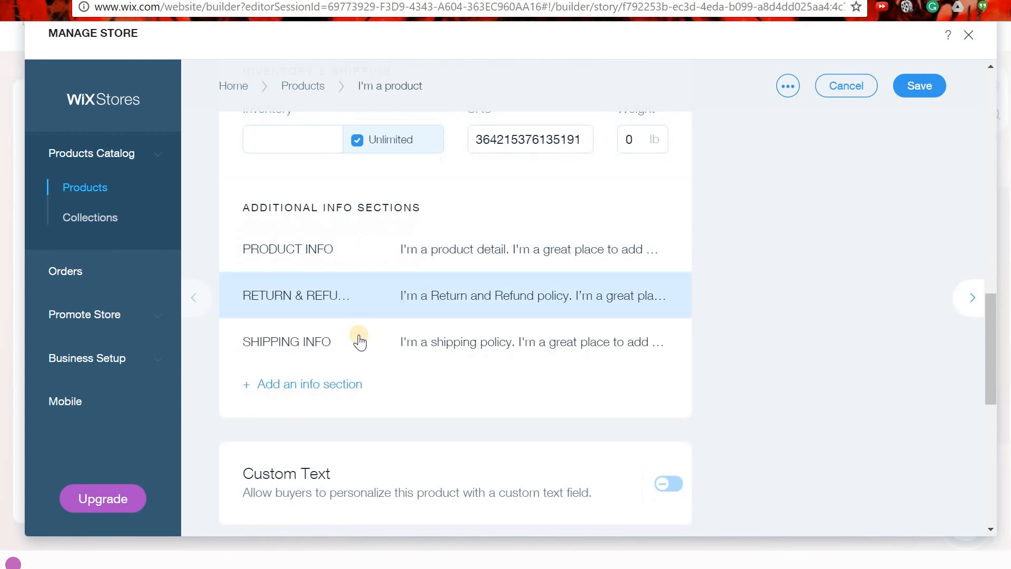
pyautogui.scroll(2, 591, 266)
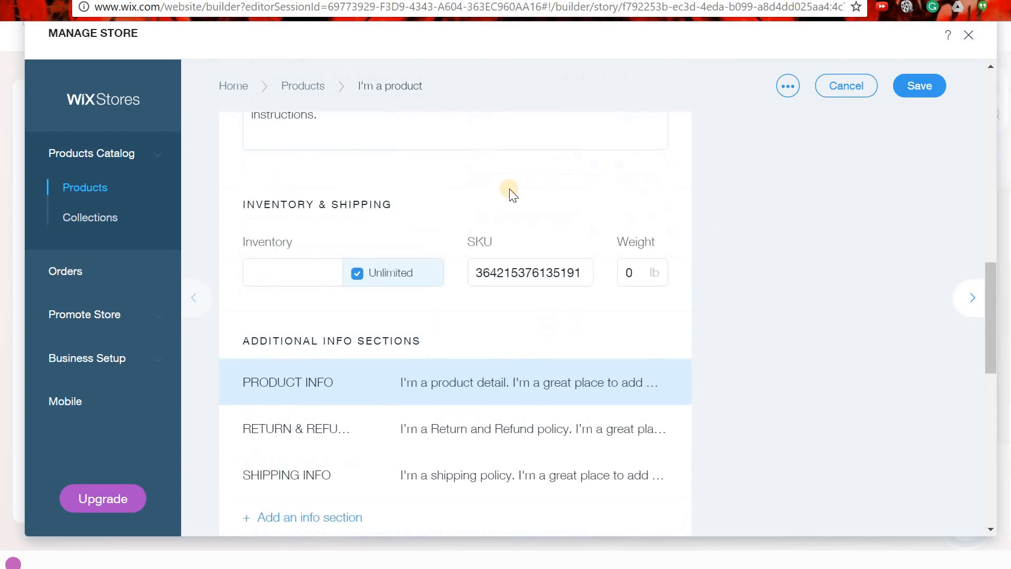
pyautogui.scroll(-2, 590, 316)
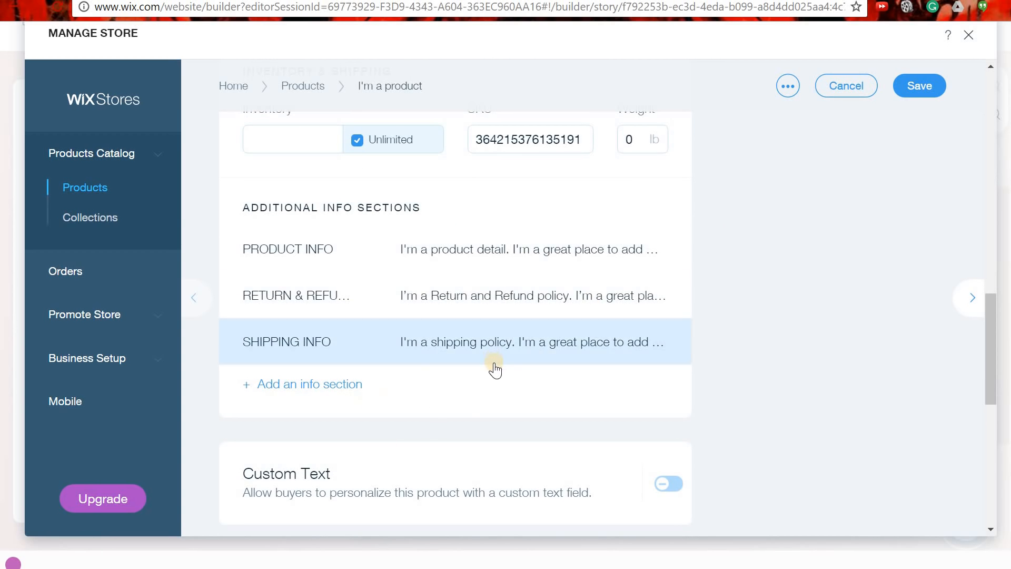
pyautogui.scroll(-4, 458, 366)
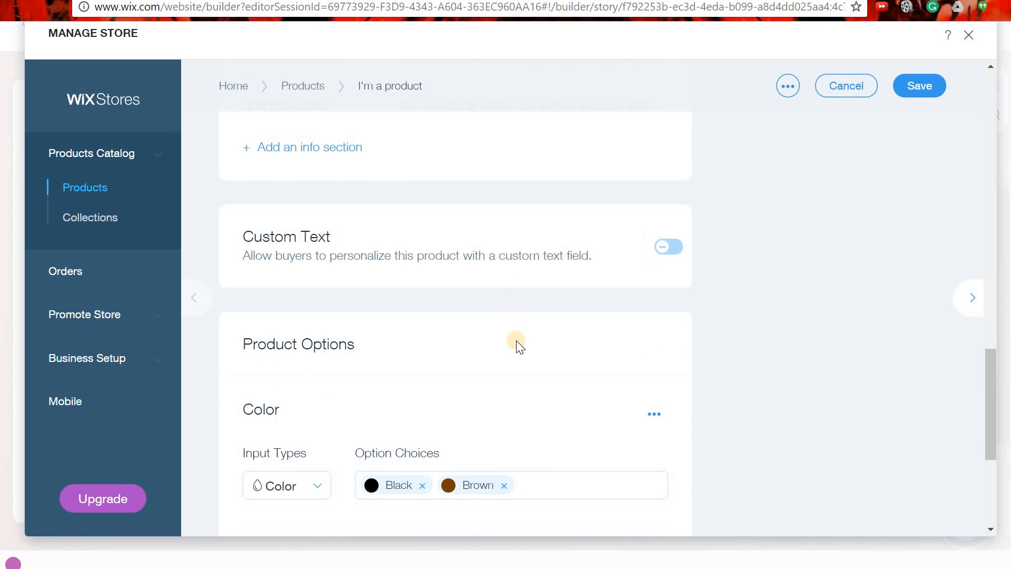
pyautogui.scroll(-3, 516, 345)
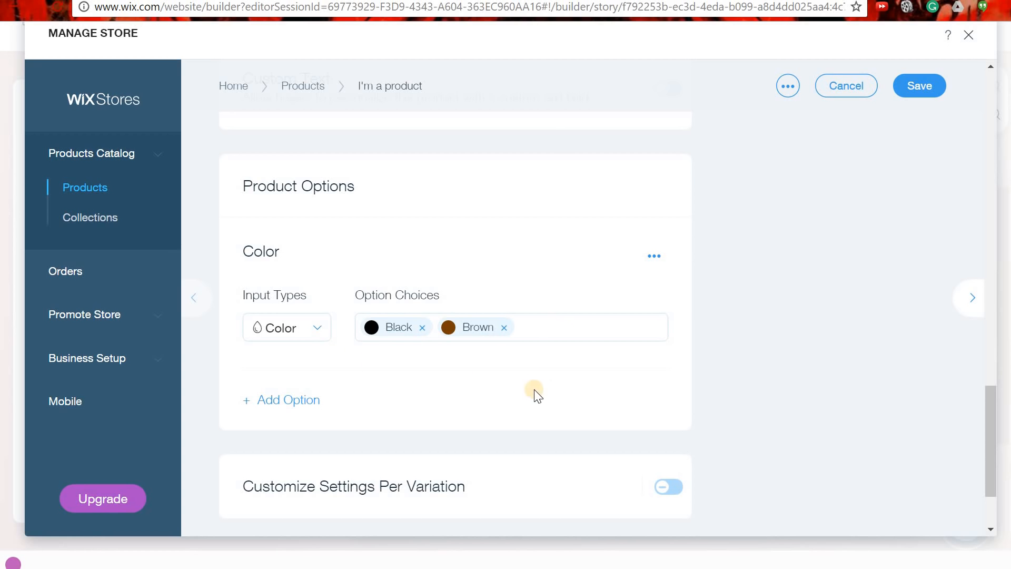
# Add a Size list option with the choices Small, Medium and Large.
pyautogui.click(318, 330)
pyautogui.click(523, 284)
pyautogui.click(289, 408)
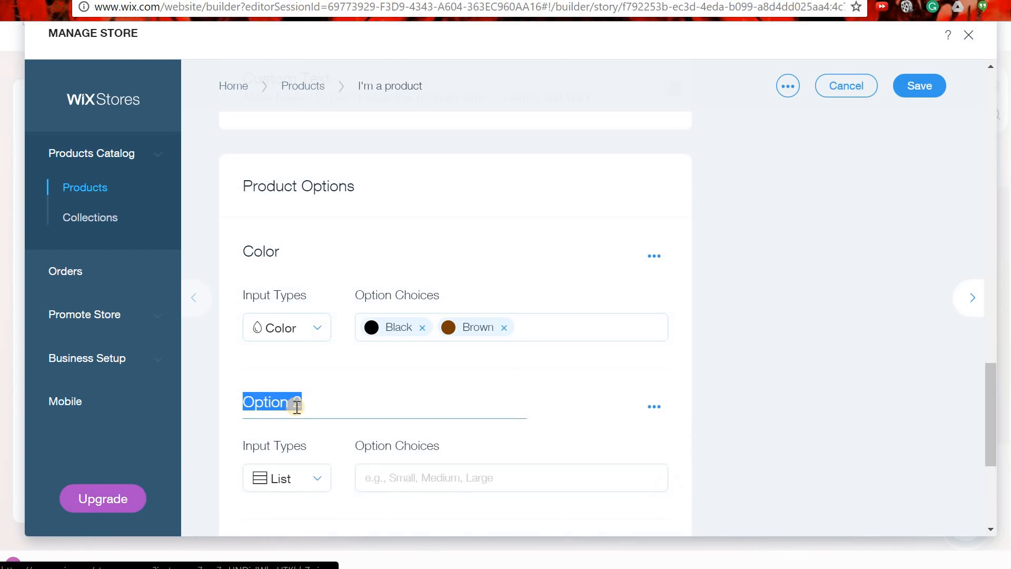
pyautogui.scroll(-2, 443, 387)
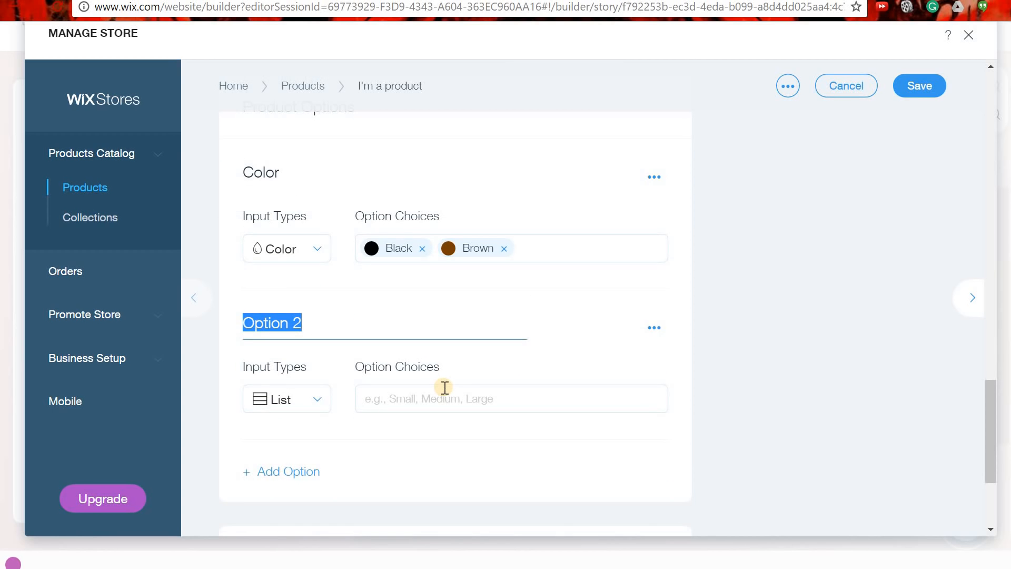
pyautogui.write('Size')
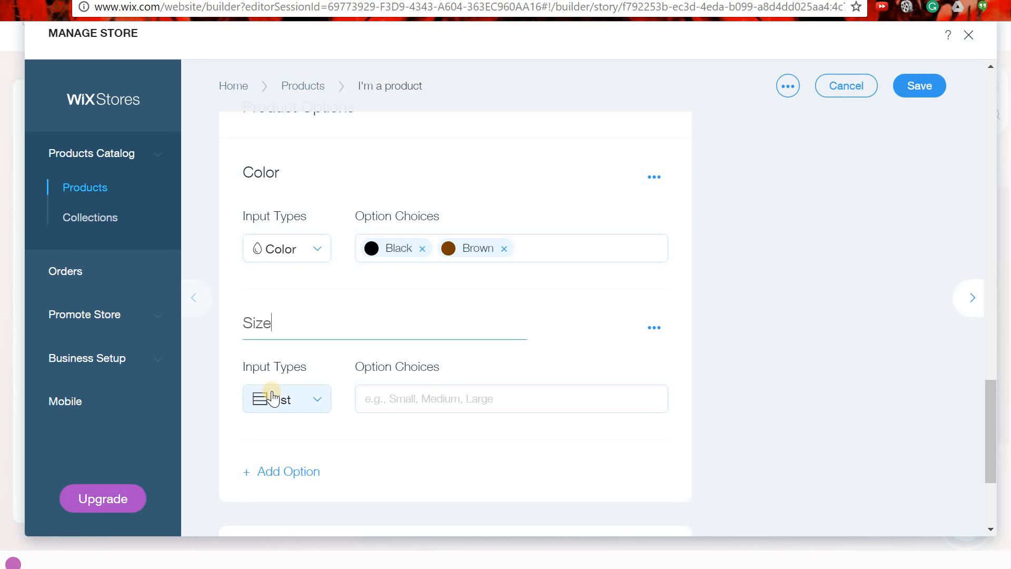
pyautogui.click(383, 396)
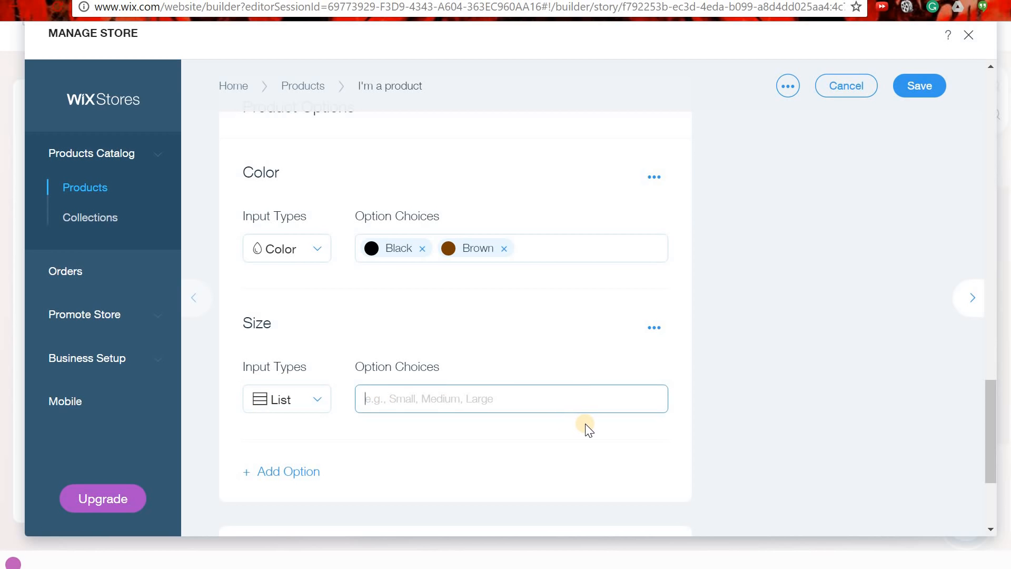
pyautogui.write('Small')
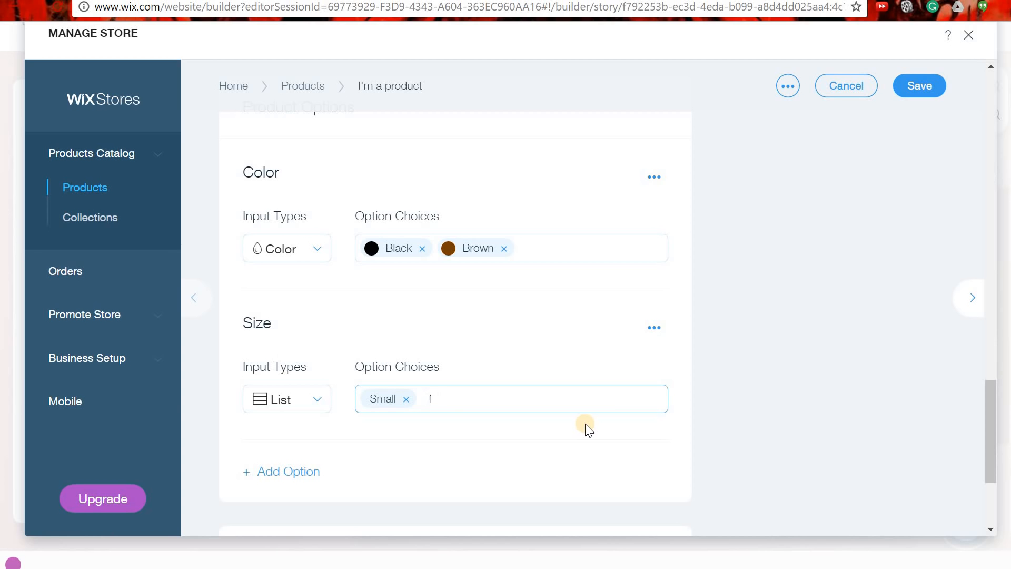
pyautogui.write(',L')
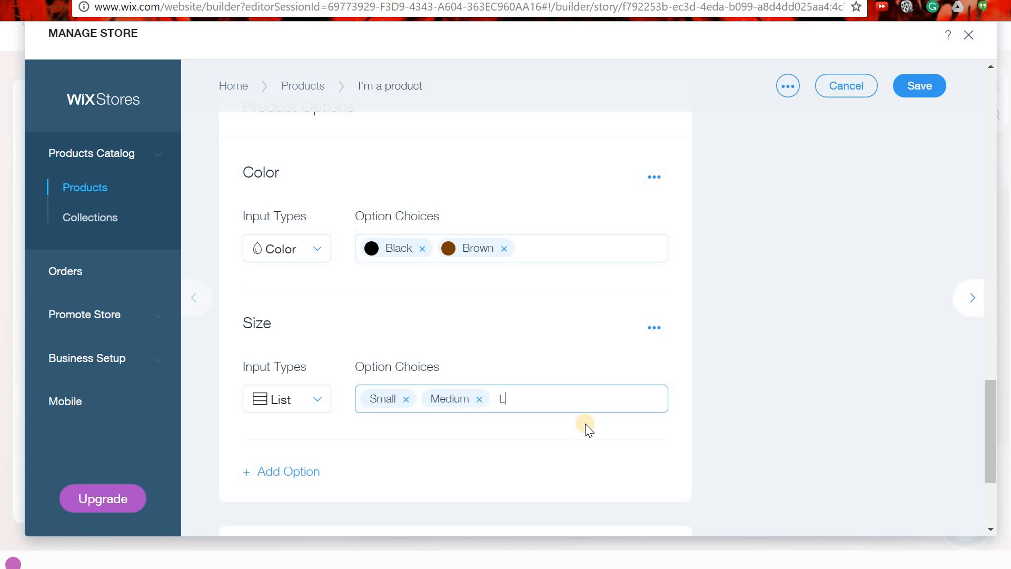
pyautogui.write('arge,')
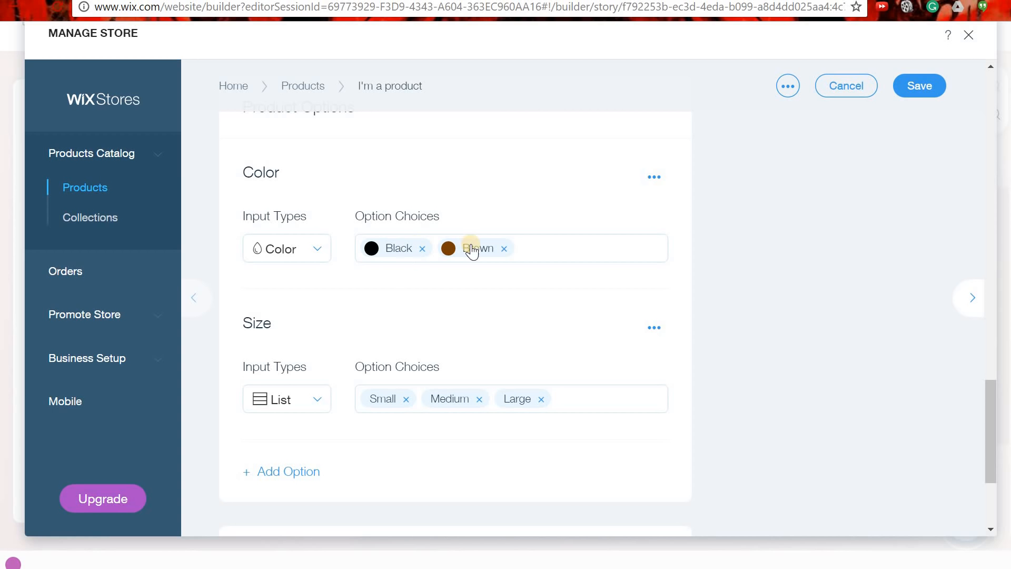
pyautogui.scroll(-1, 367, 412)
pyautogui.scroll(-3, 368, 412)
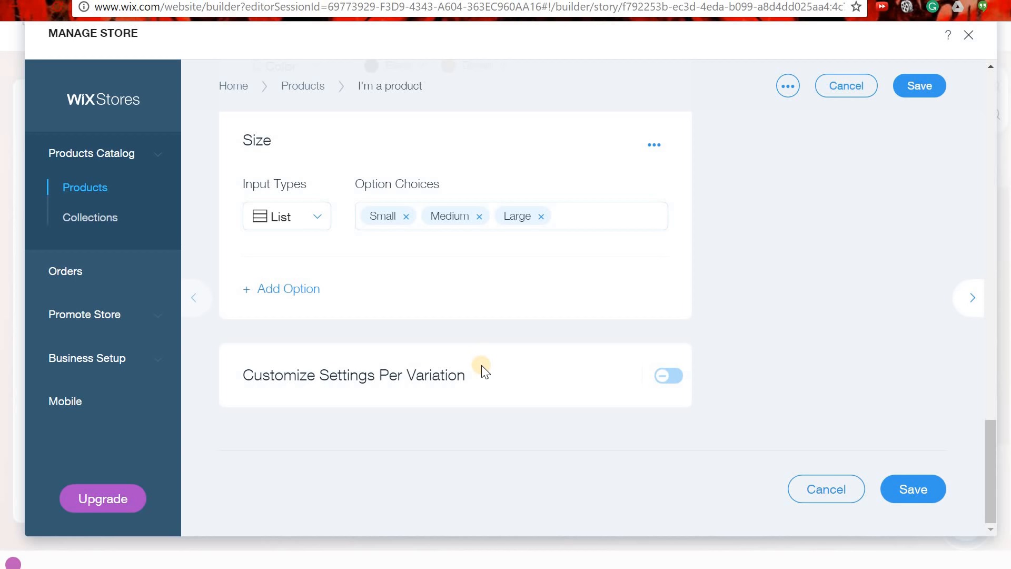
pyautogui.scroll(15, 525, 385)
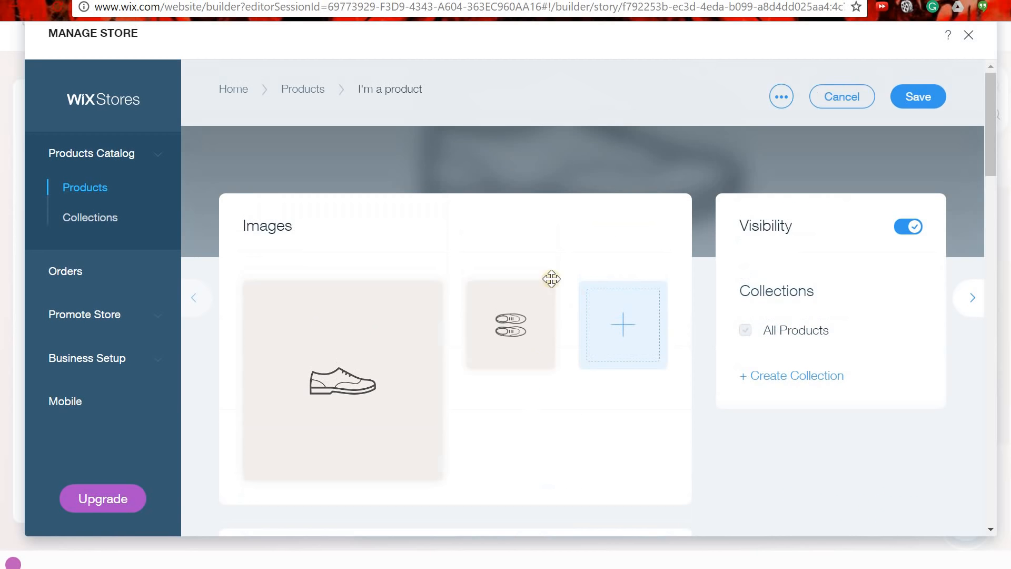
# Save the product's new options, dismiss the payment reminder, and review the Business Info page.
pyautogui.click(912, 138)
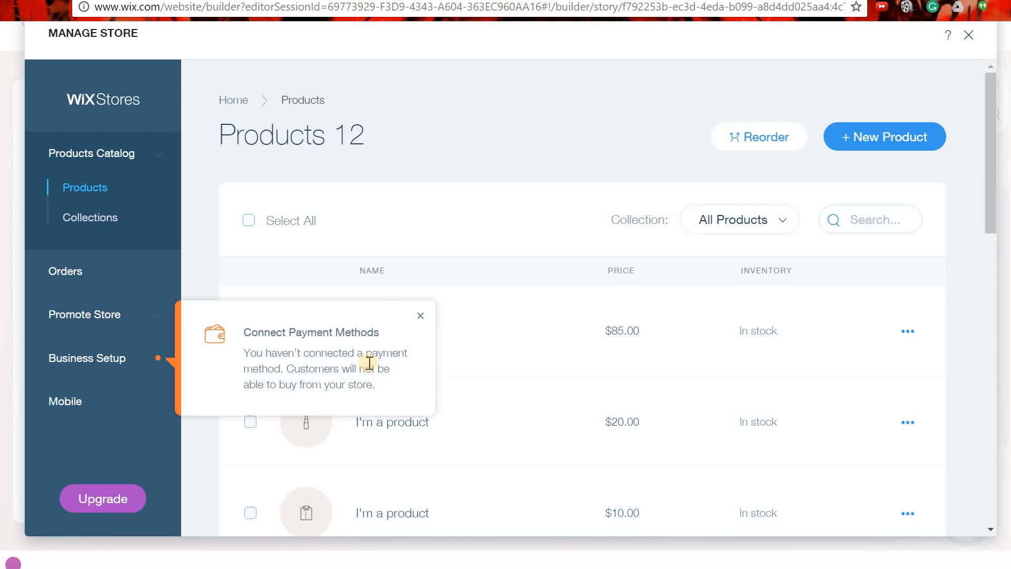
pyautogui.click(422, 315)
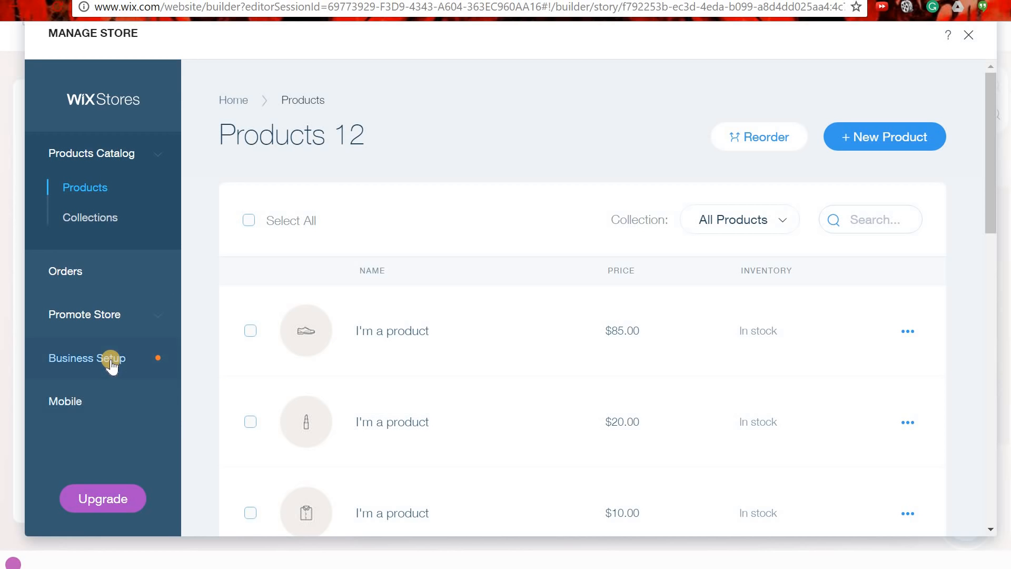
pyautogui.click(111, 360)
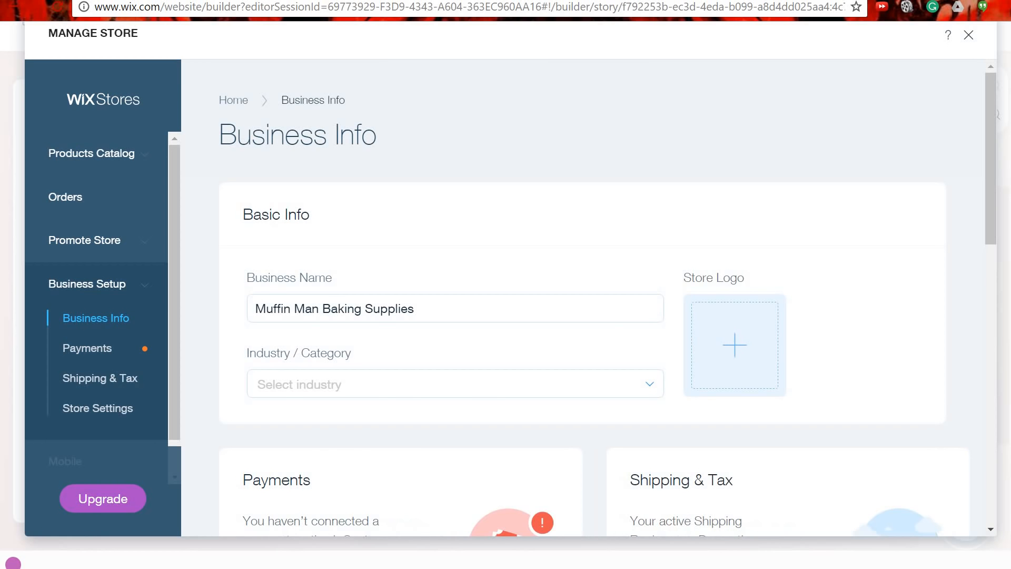
pyautogui.scroll(-5, 627, 317)
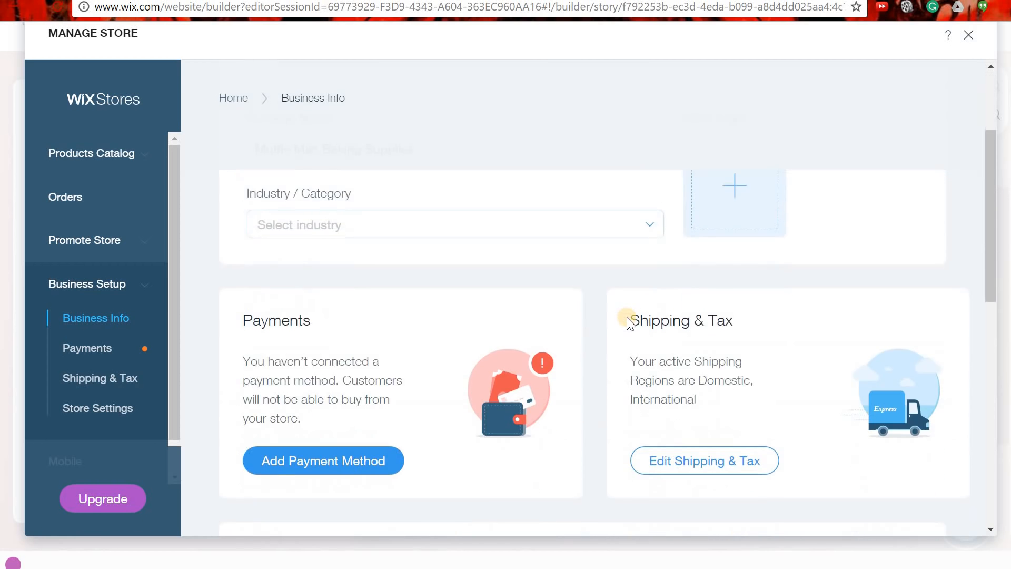
pyautogui.scroll(-2, 317, 270)
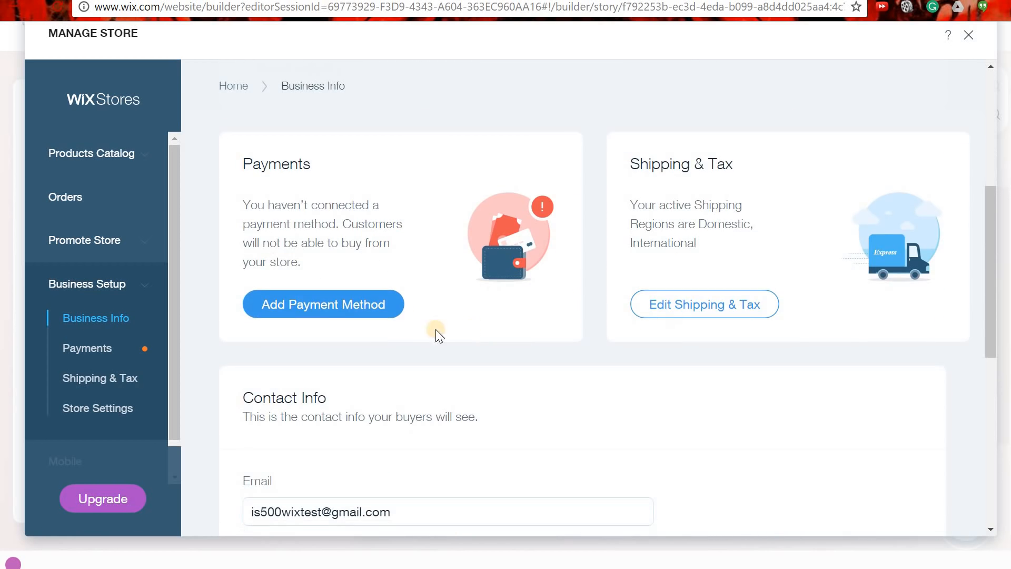
# Open Add Payment Method and browse the Credit Cards, PayPal and Offline Payment options.
pyautogui.click(347, 310)
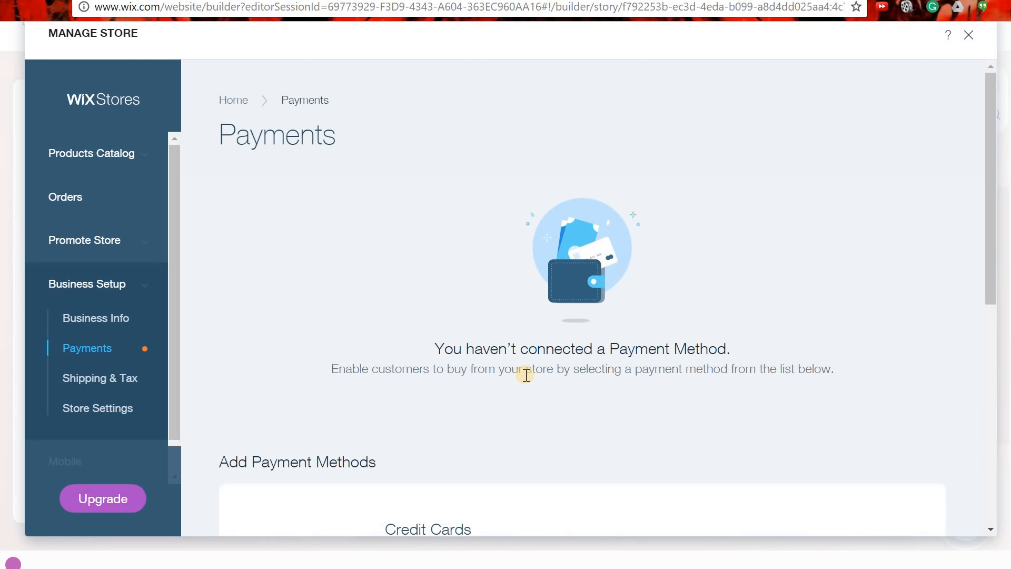
pyautogui.scroll(-5, 637, 319)
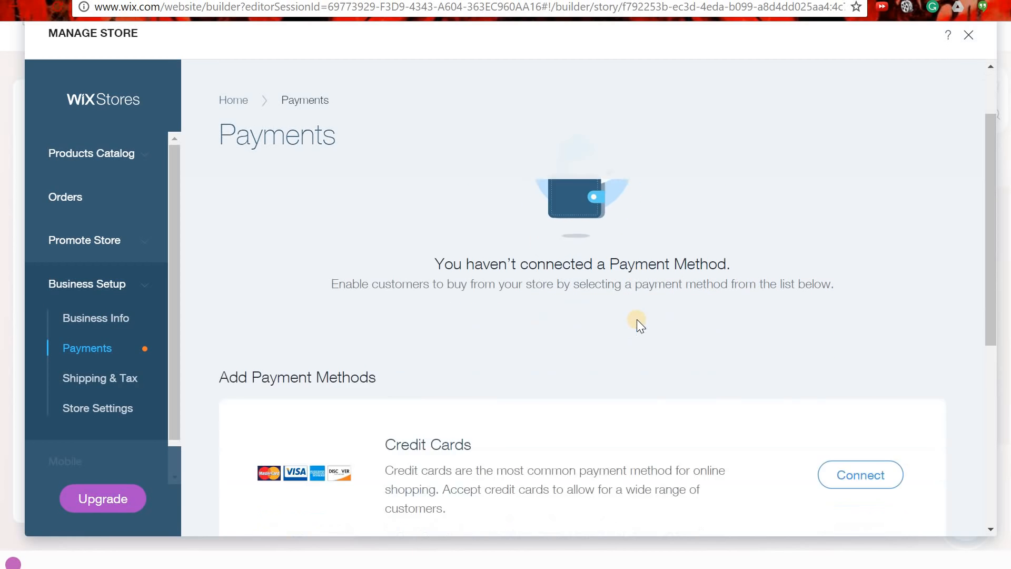
pyautogui.scroll(-2, 645, 317)
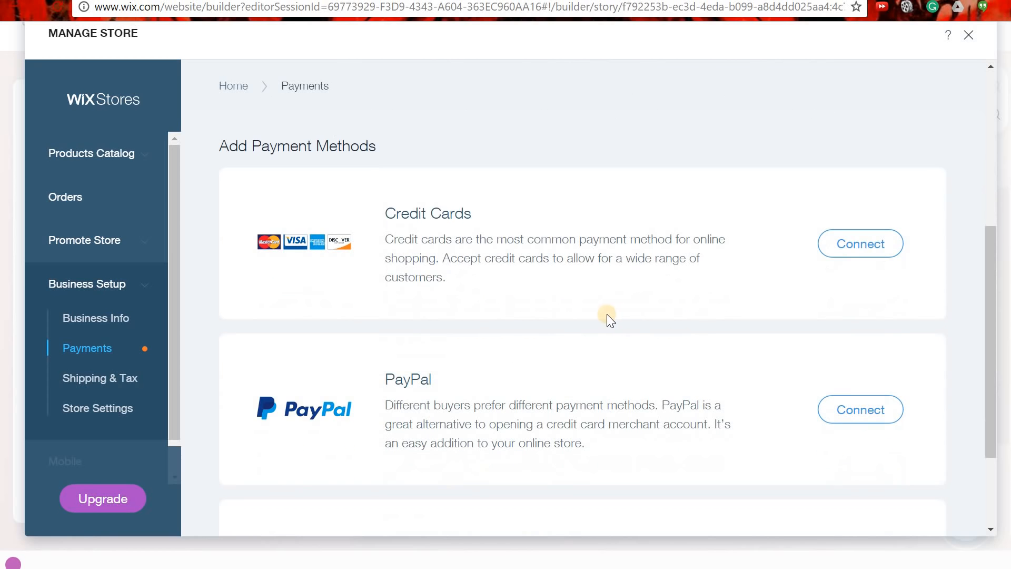
pyautogui.scroll(-3, 409, 234)
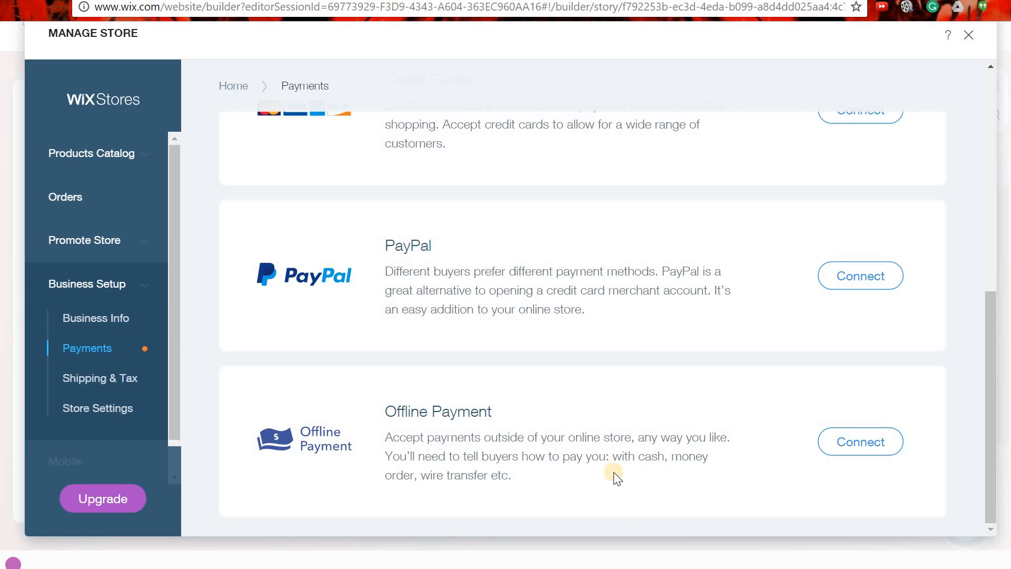
pyautogui.scroll(3, 617, 476)
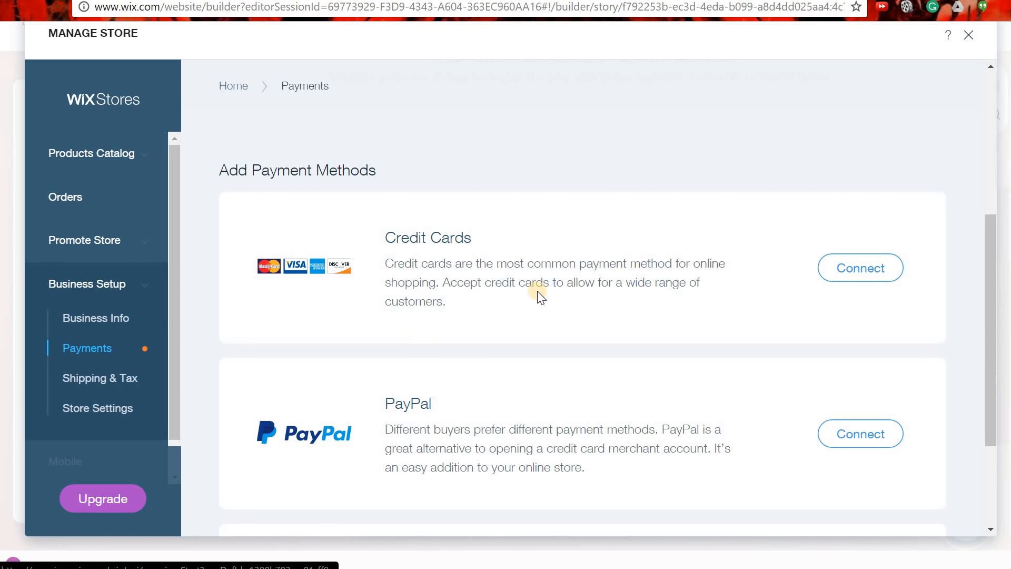
# Close the Manage Store dialog and scroll the home page down to Send us a Note.
pyautogui.click(969, 36)
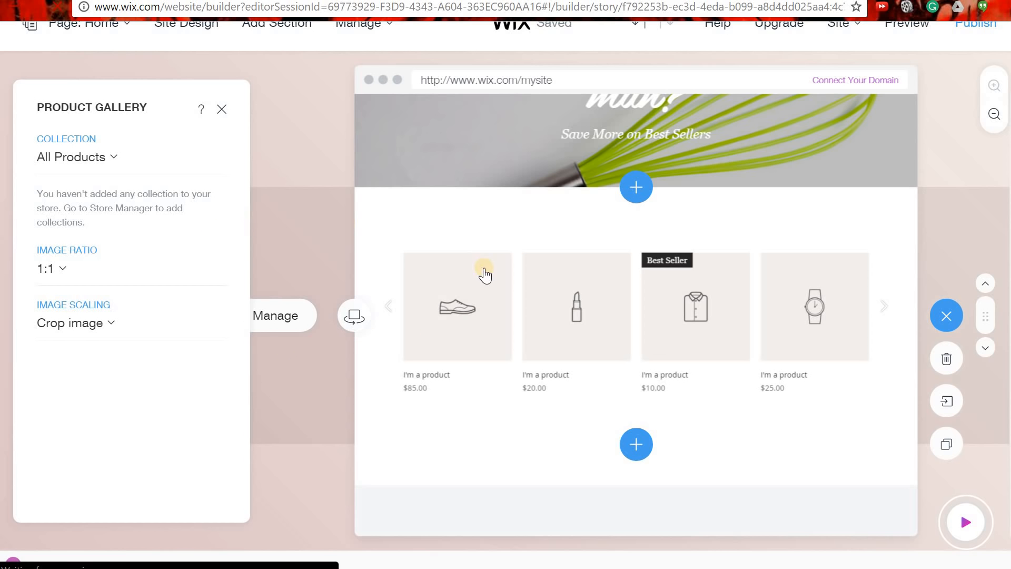
pyautogui.scroll(-5, 478, 322)
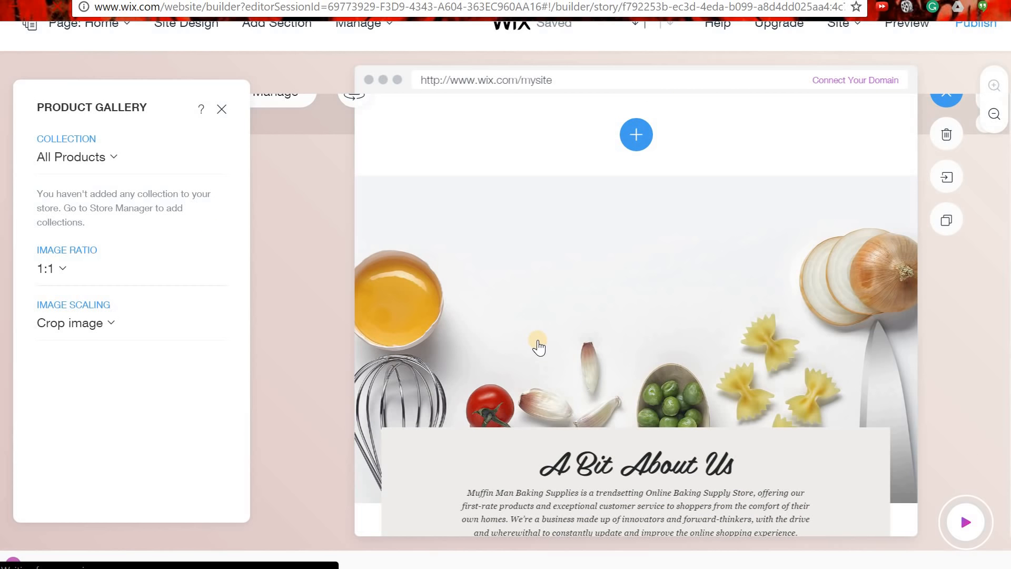
pyautogui.scroll(-1, 578, 349)
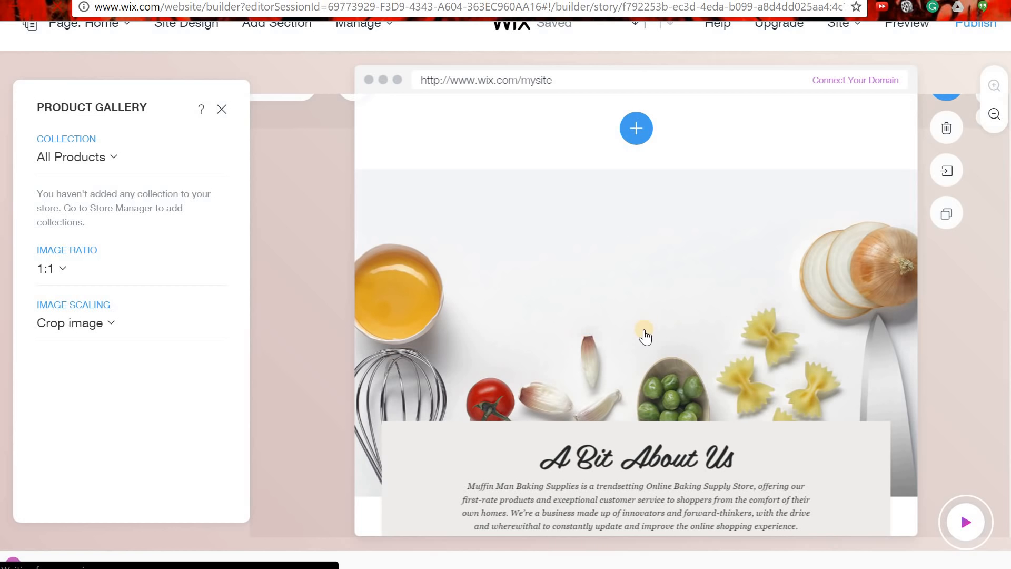
pyautogui.scroll(-1, 610, 300)
pyautogui.scroll(-4, 666, 304)
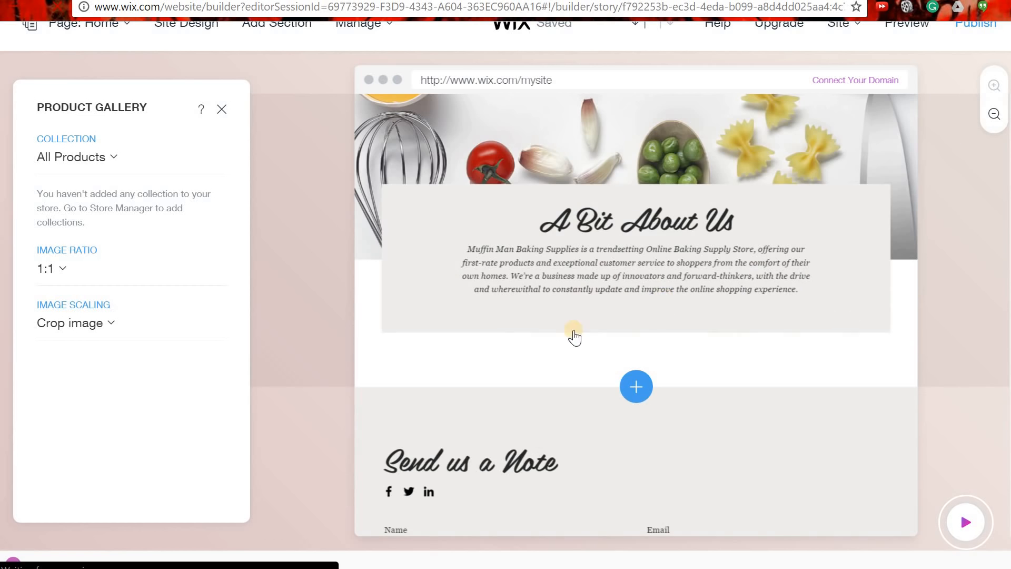
pyautogui.scroll(-2, 644, 416)
pyautogui.scroll(-4, 644, 416)
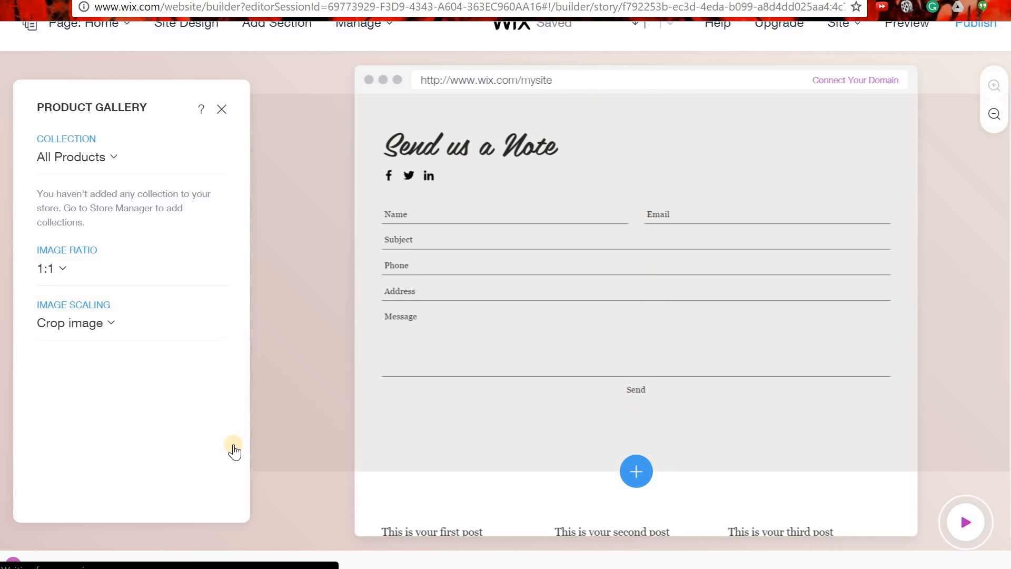
pyautogui.click(246, 431)
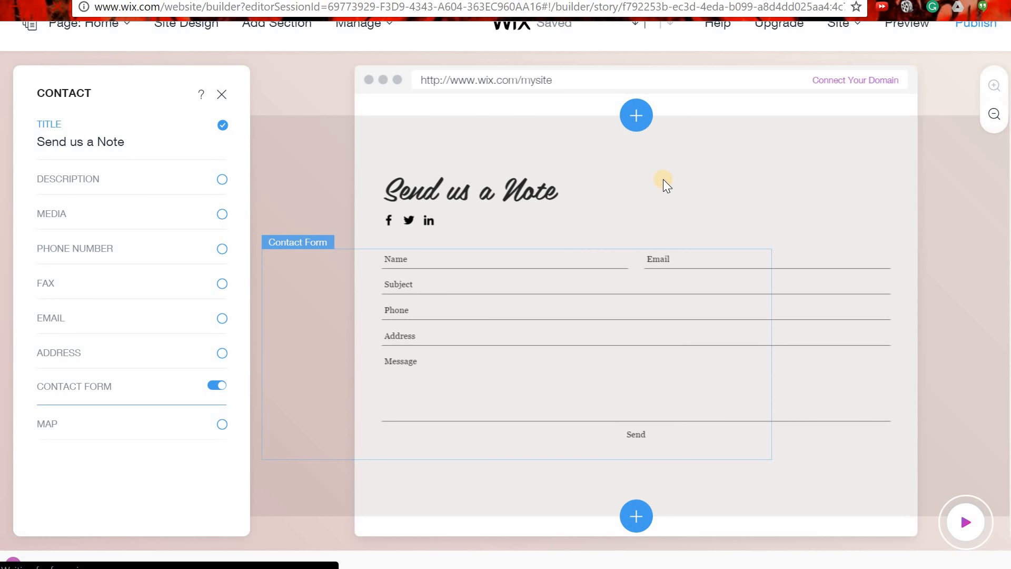
pyautogui.click(663, 236)
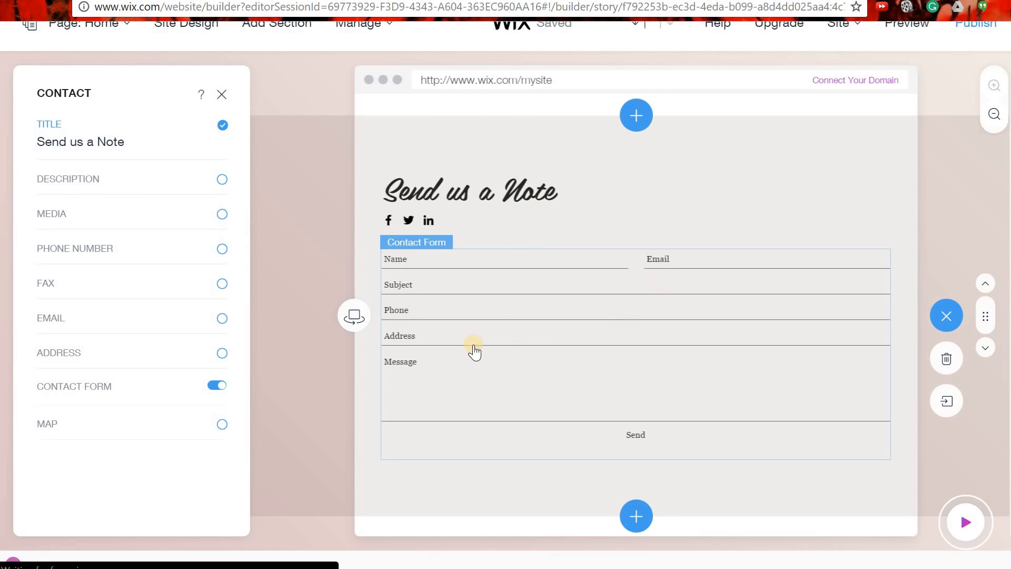
pyautogui.click(229, 89)
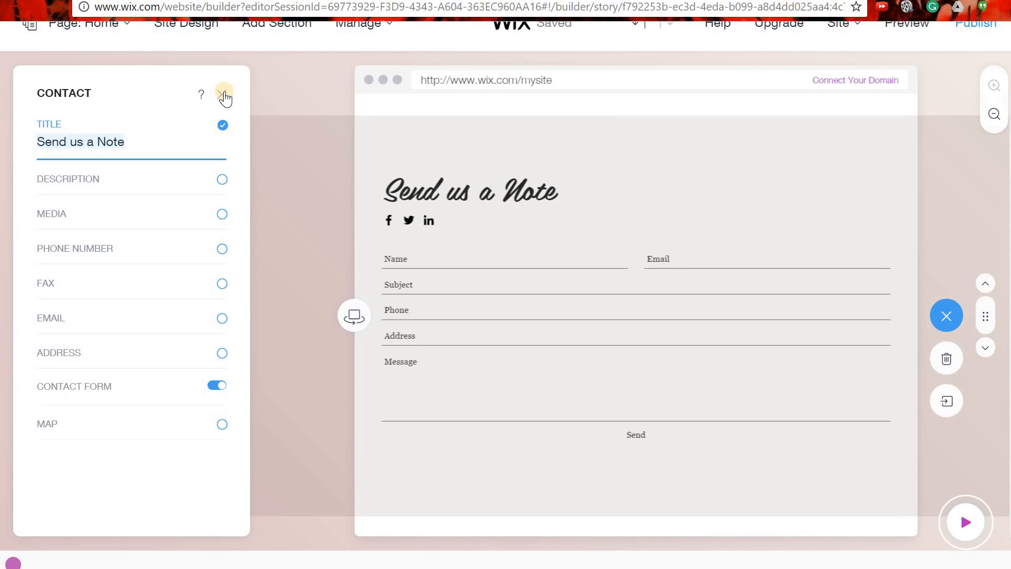
pyautogui.click(224, 96)
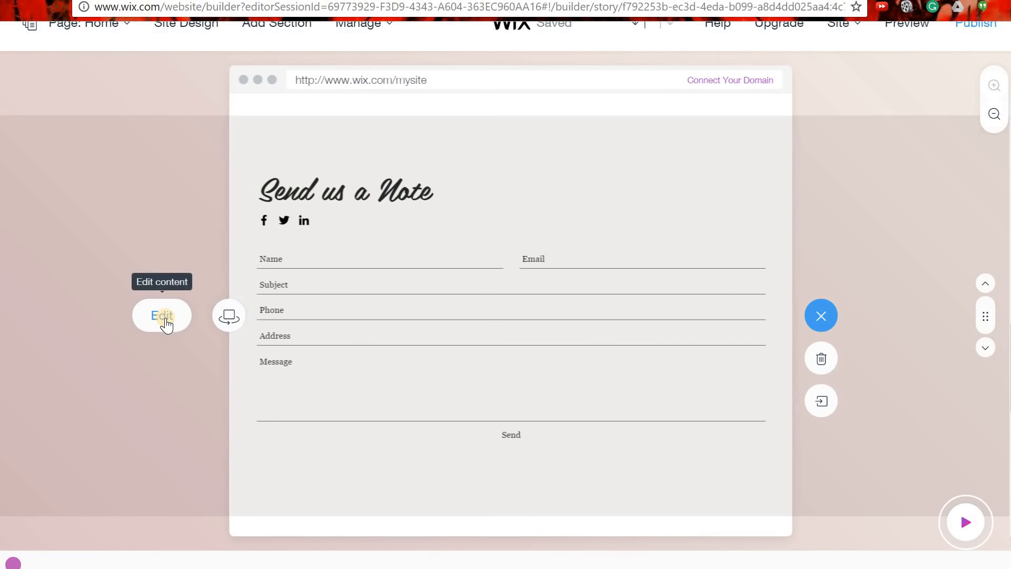
pyautogui.scroll(10, 447, 358)
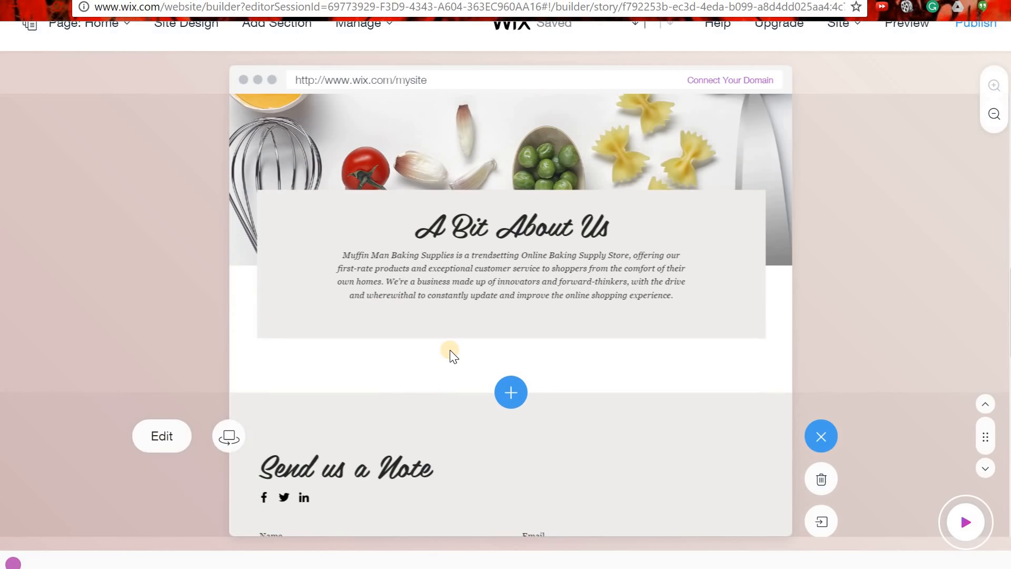
pyautogui.scroll(-10, 457, 364)
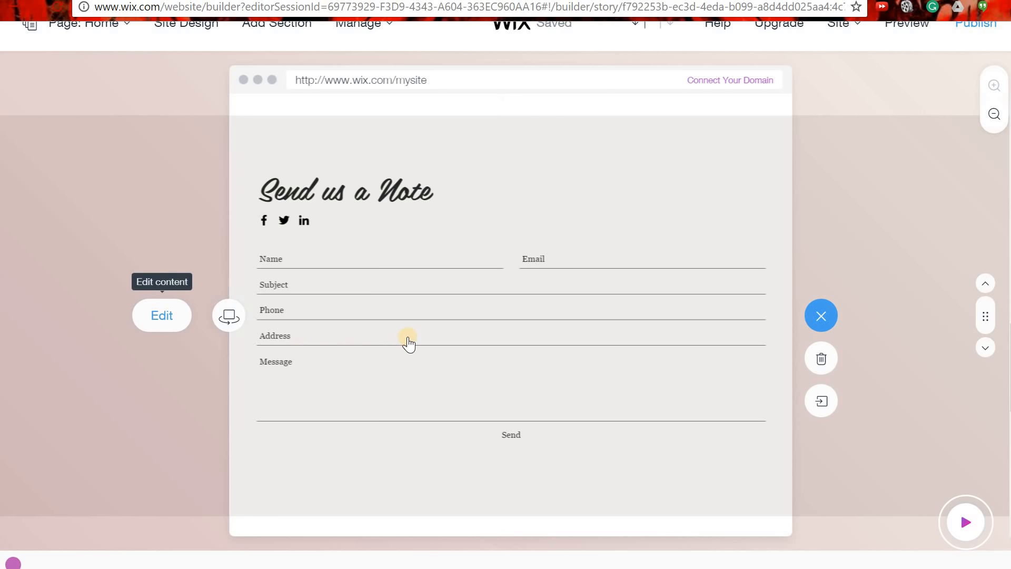
pyautogui.click(408, 343)
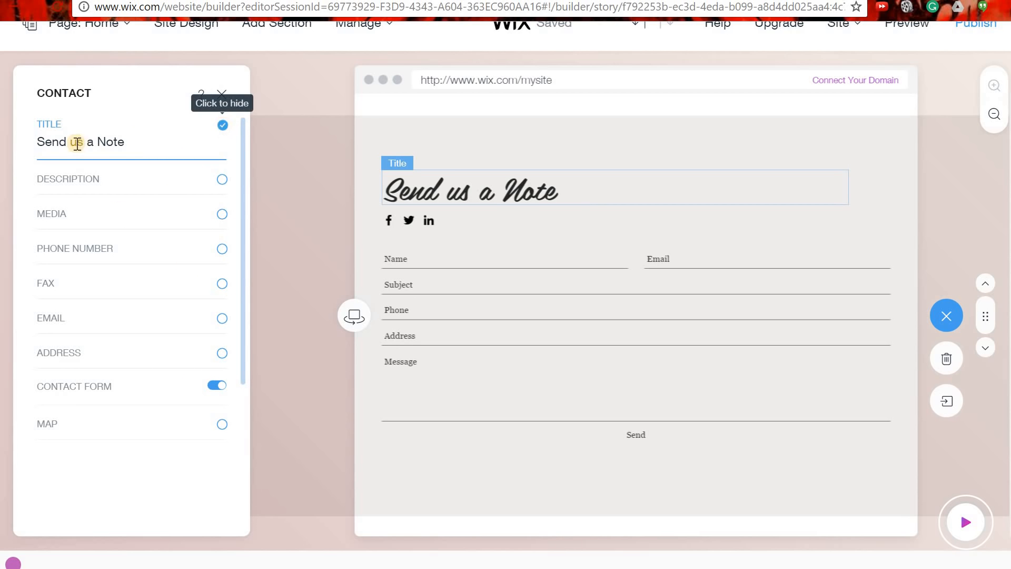
pyautogui.moveTo(146, 137); pyautogui.dragTo(7, 149)
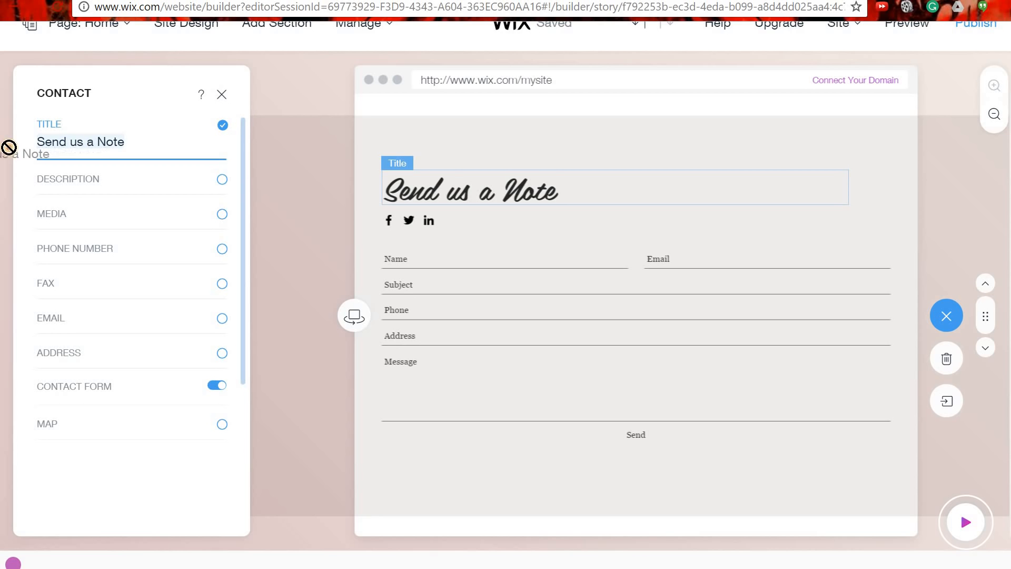
pyautogui.click(80, 140)
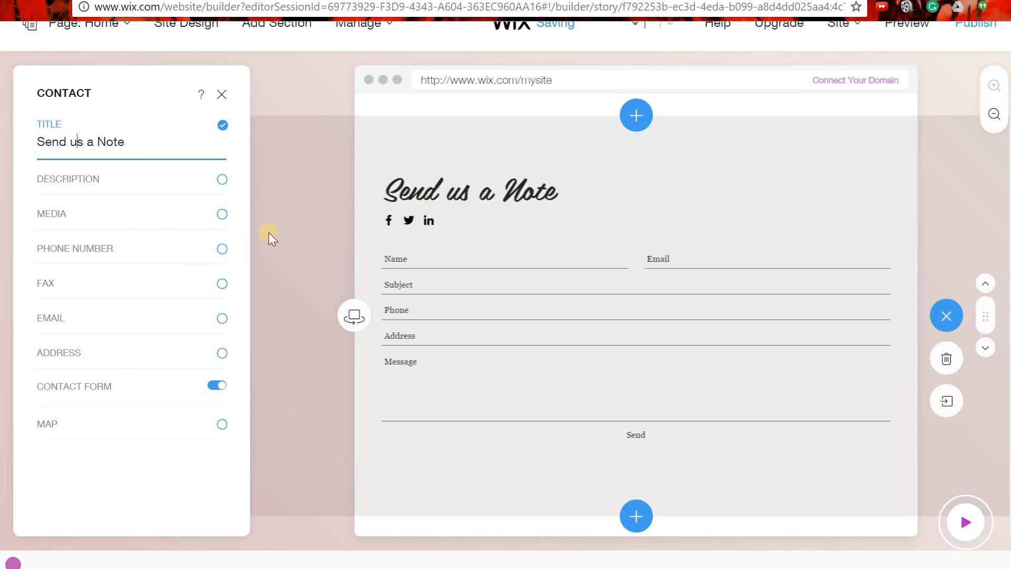
pyautogui.click(227, 96)
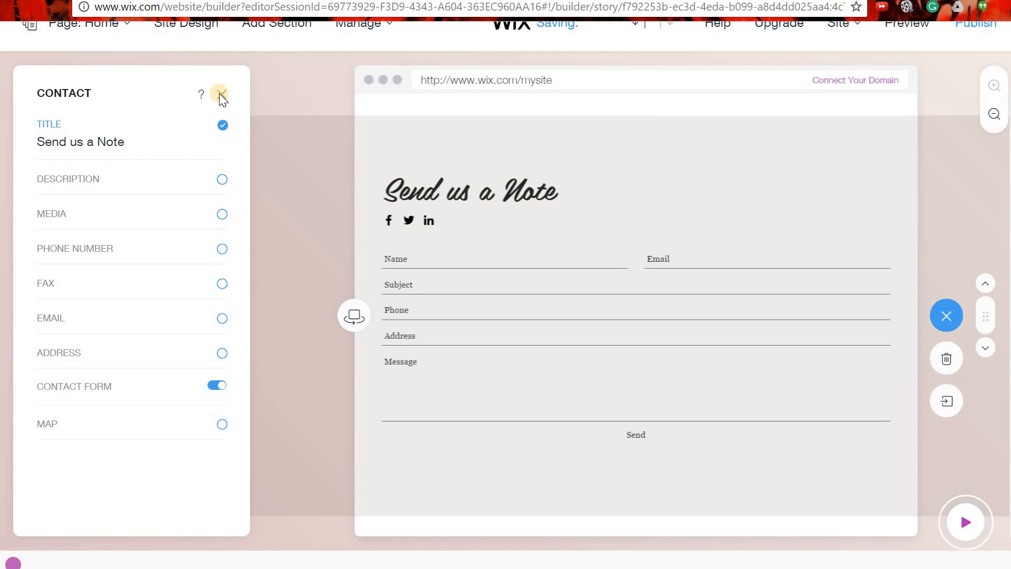
pyautogui.click(221, 95)
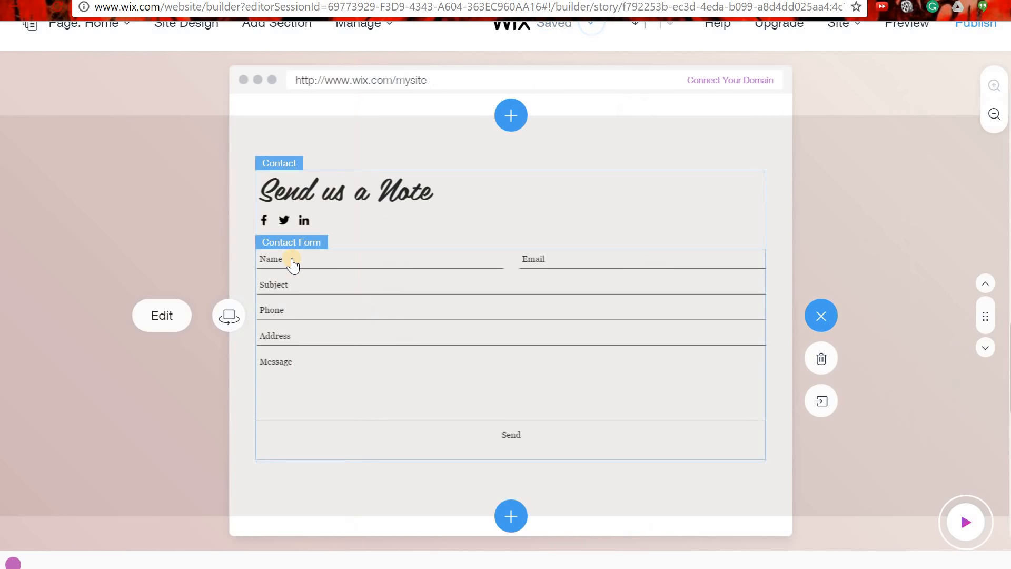
pyautogui.scroll(5, 99, 117)
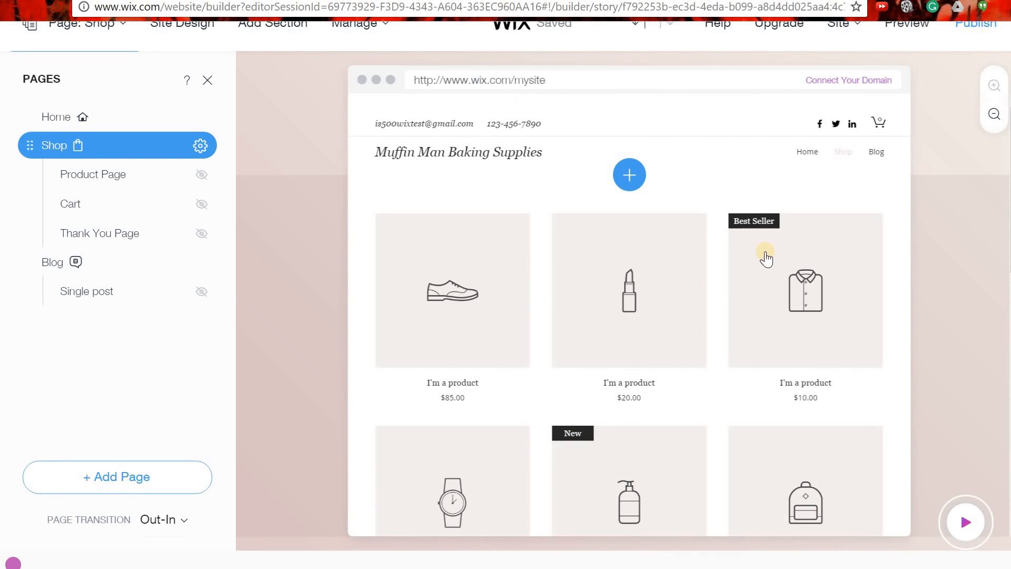
# Scroll the Pages list, select Shop, and open then dismiss its settings menu.
pyautogui.scroll(-5, 748, 284)
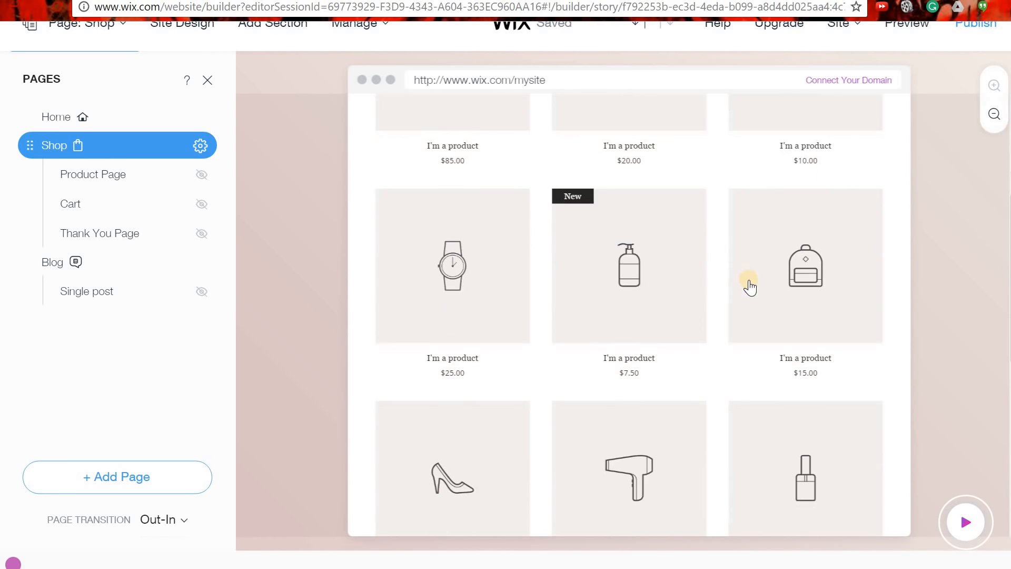
pyautogui.scroll(-9, 748, 284)
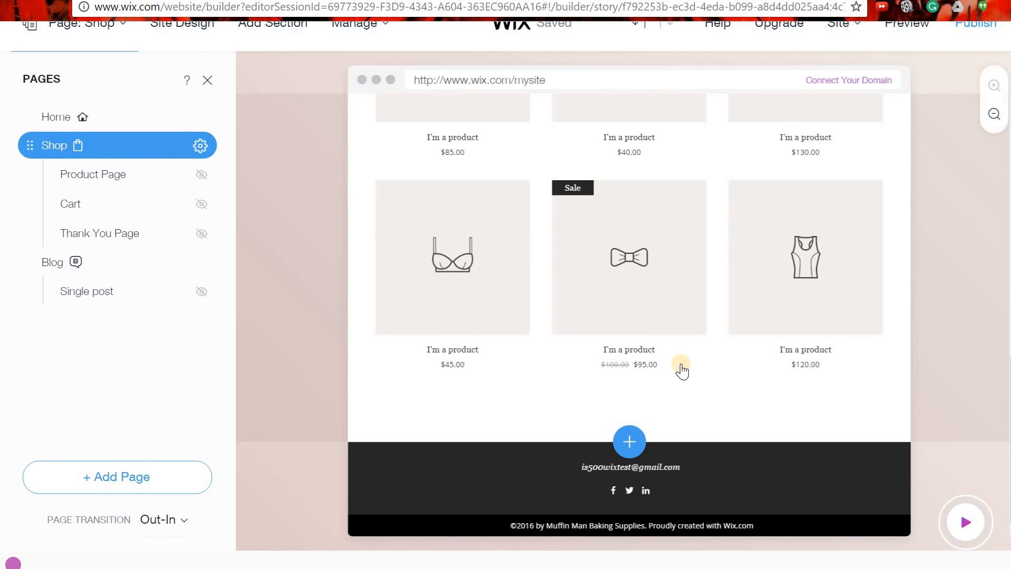
pyautogui.scroll(5, 679, 374)
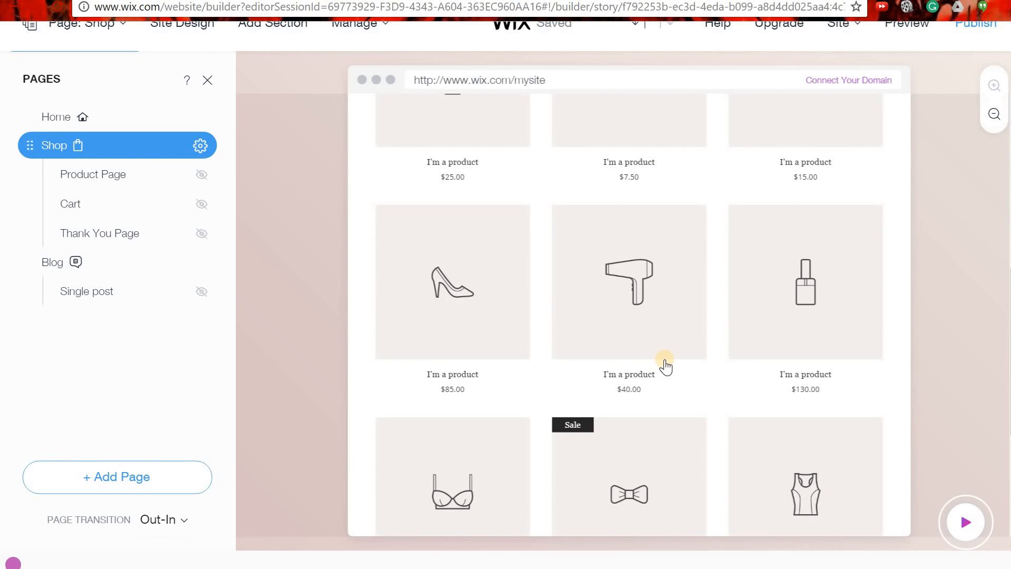
pyautogui.scroll(9, 665, 366)
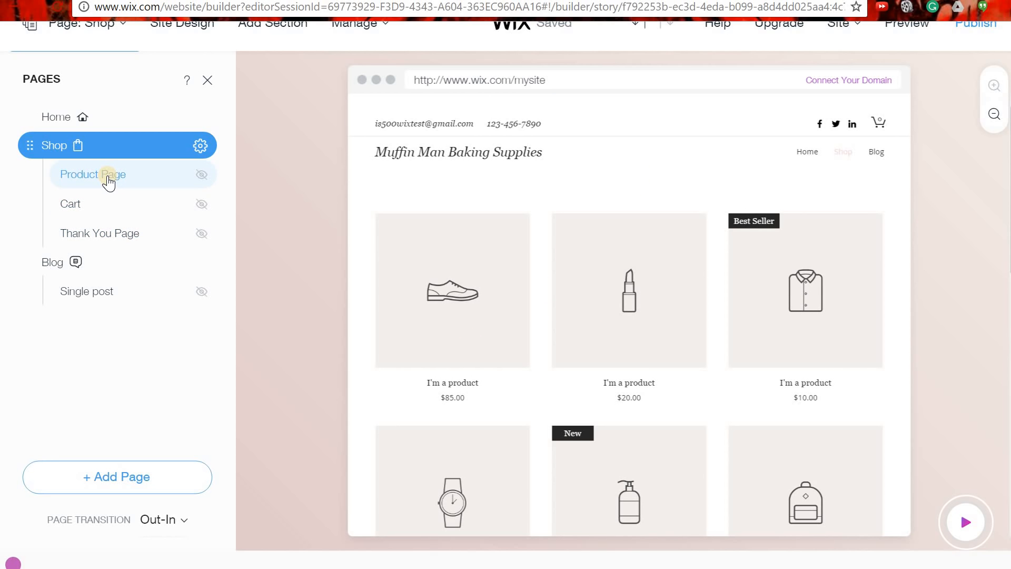
pyautogui.click(199, 145)
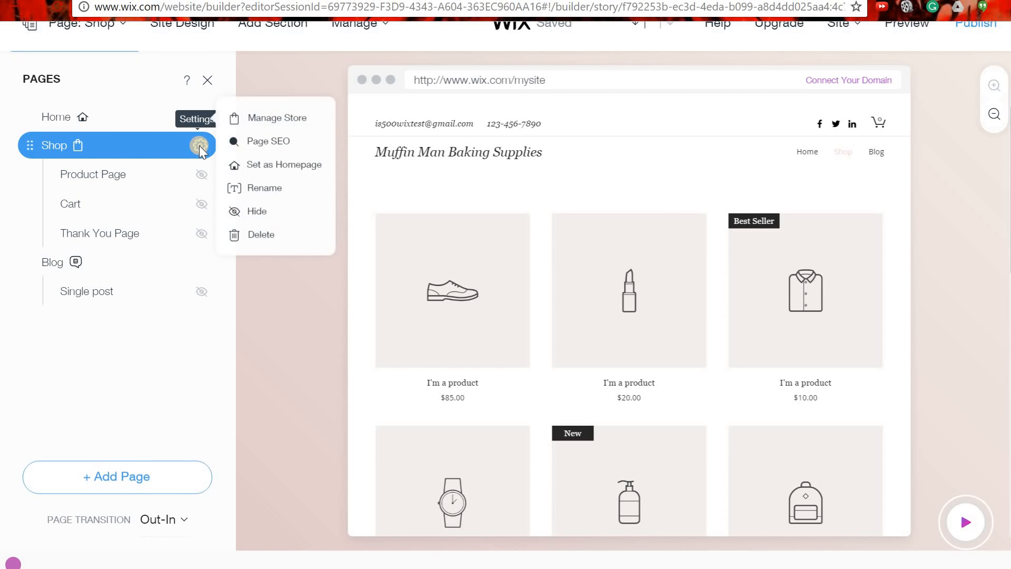
pyautogui.click(266, 118)
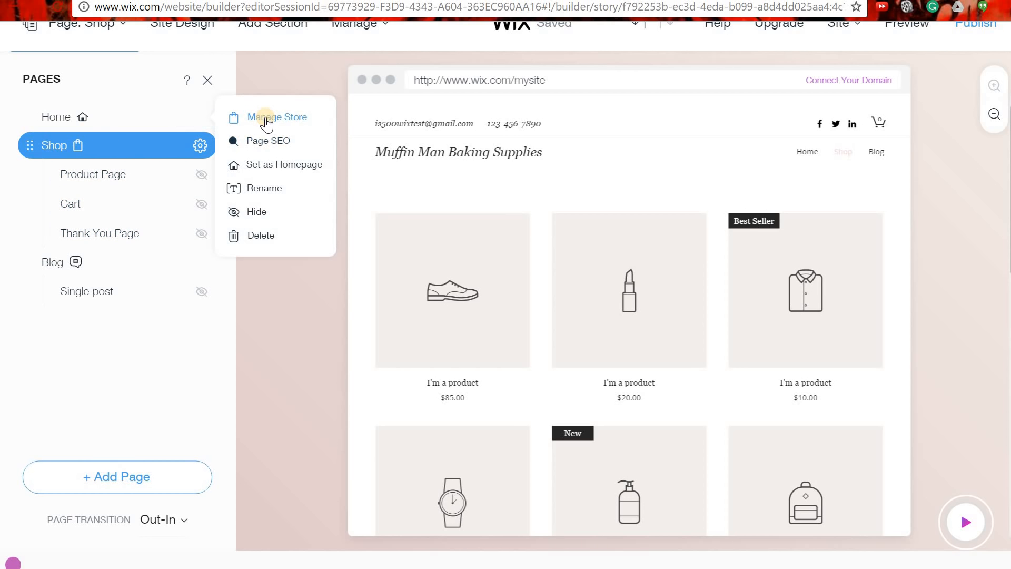
pyautogui.click(282, 347)
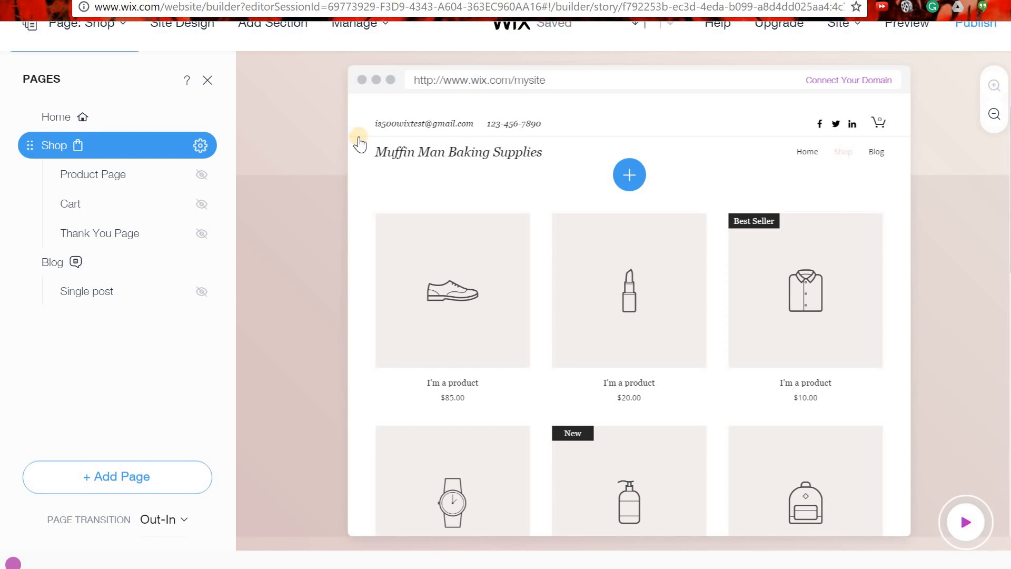
# Browse the Shop page's product grid on the canvas.
pyautogui.click(361, 30)
pyautogui.moveTo(371, 39)
pyautogui.scroll(-1, 616, 346)
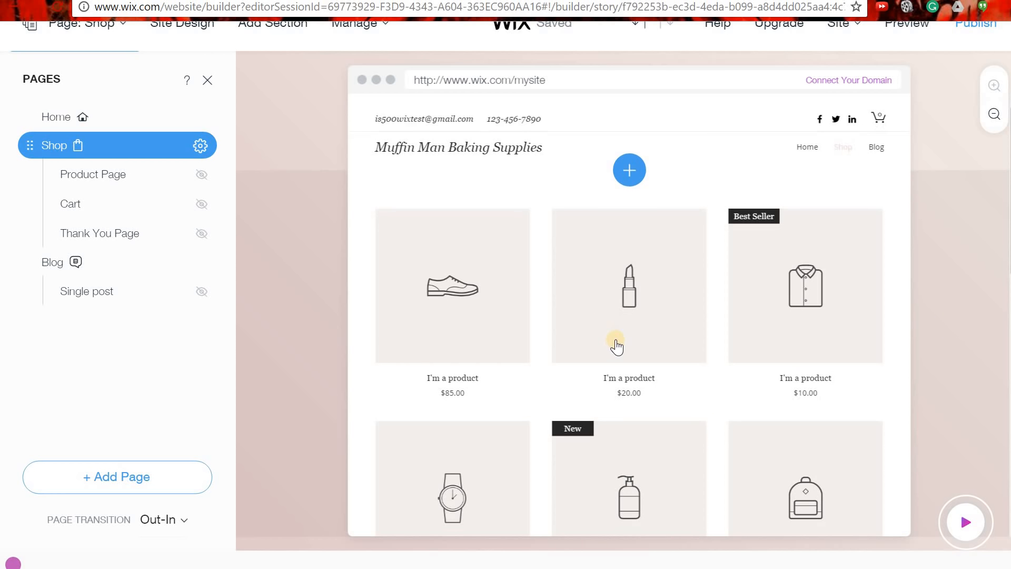
pyautogui.scroll(-10, 617, 346)
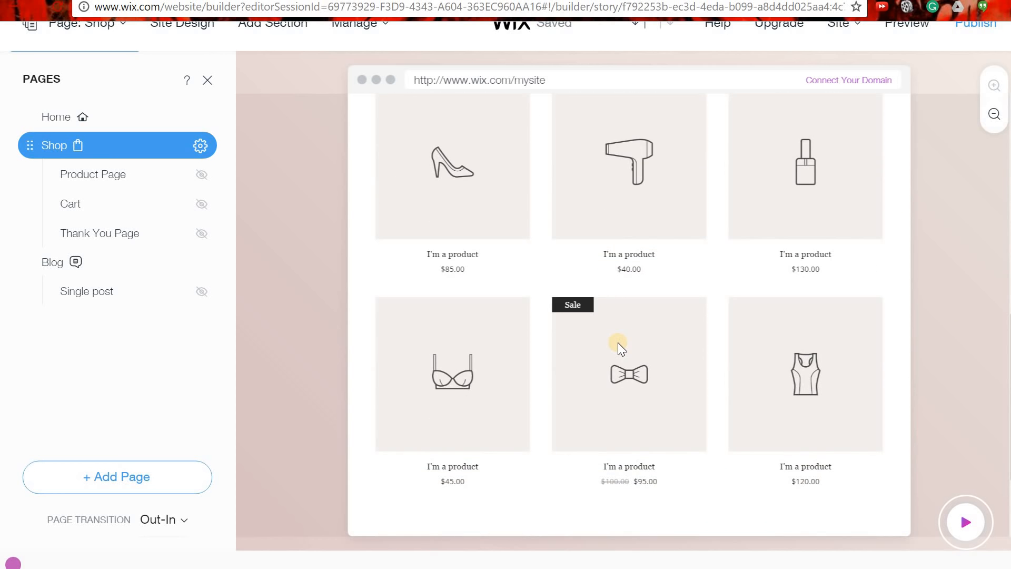
pyautogui.scroll(10, 619, 346)
pyautogui.scroll(-12, 618, 343)
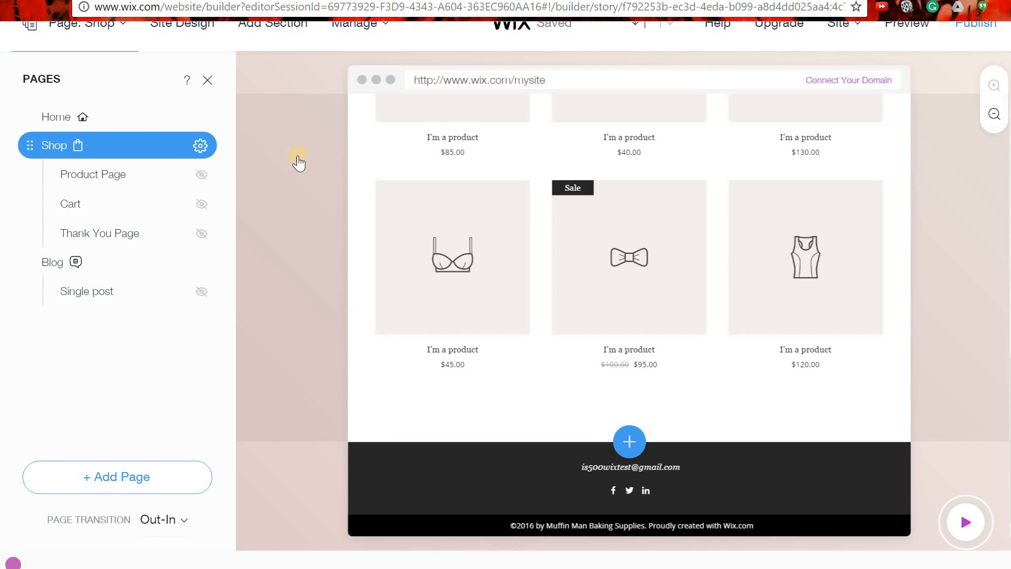
# Add the map-style 'Send us a Note' Contact layout below the Shop products.
pyautogui.click(287, 29)
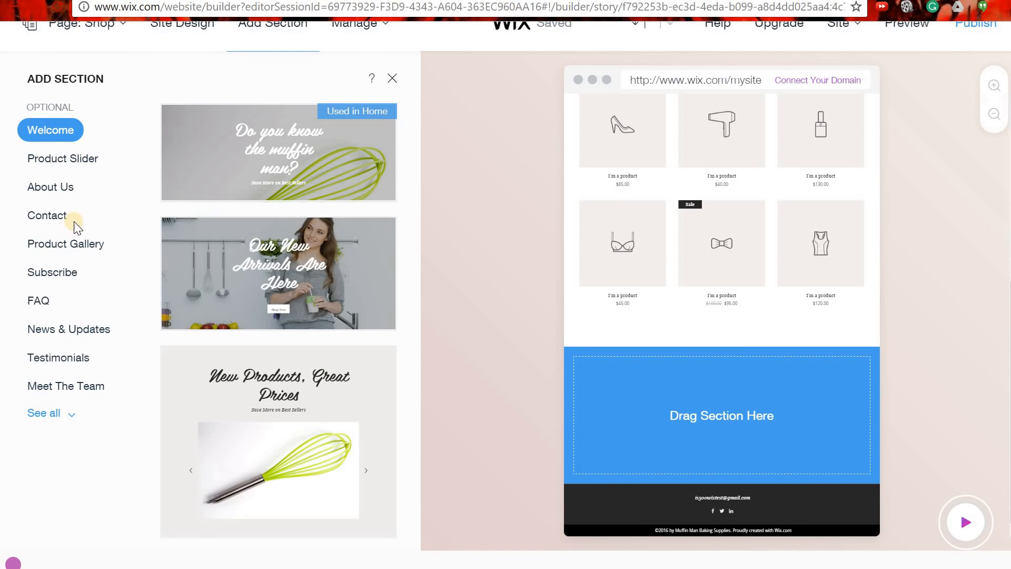
pyautogui.click(49, 413)
pyautogui.scroll(-8, 79, 279)
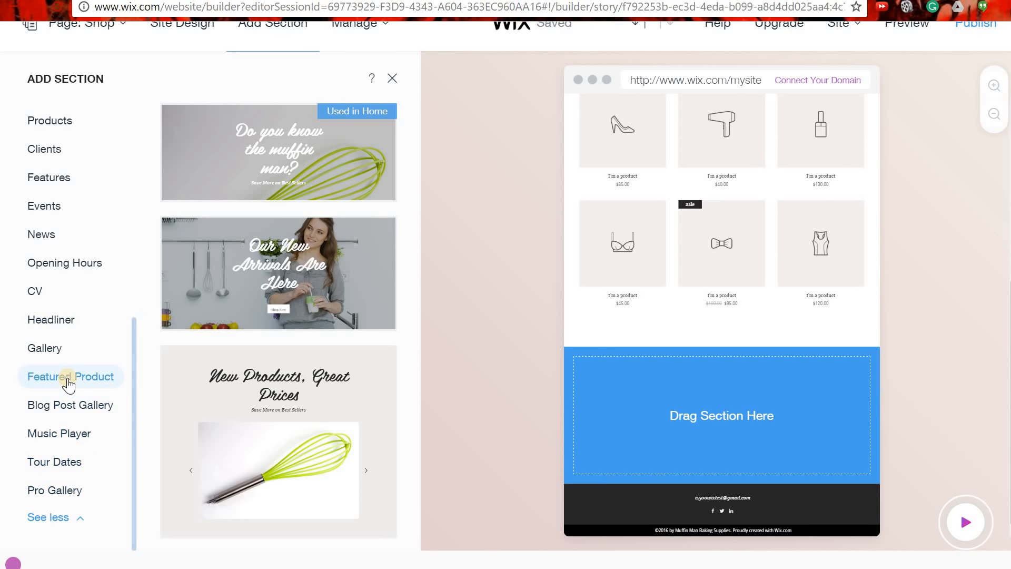
pyautogui.scroll(8, 67, 384)
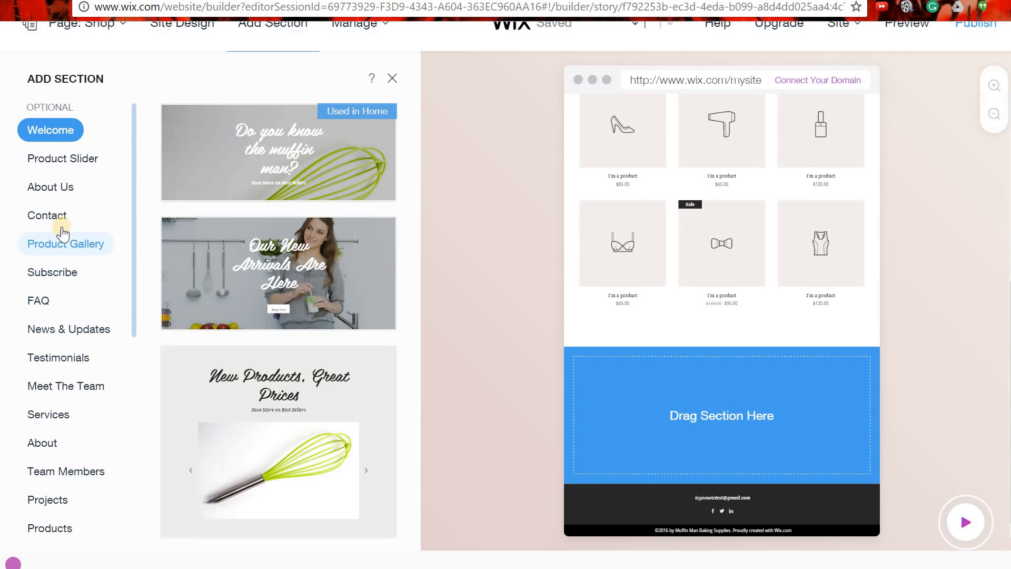
pyautogui.click(45, 218)
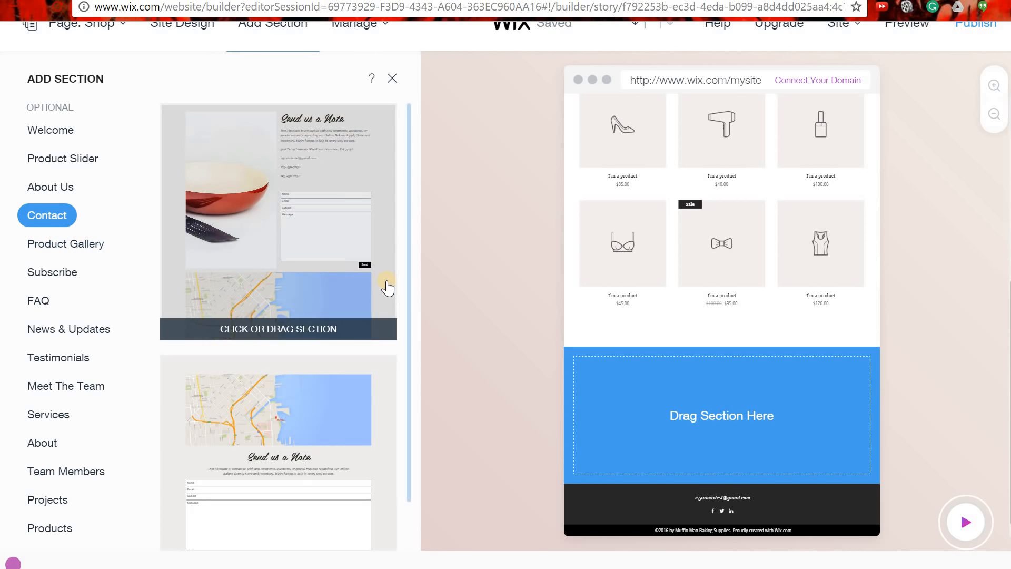
pyautogui.scroll(-5, 316, 248)
pyautogui.scroll(-8, 326, 285)
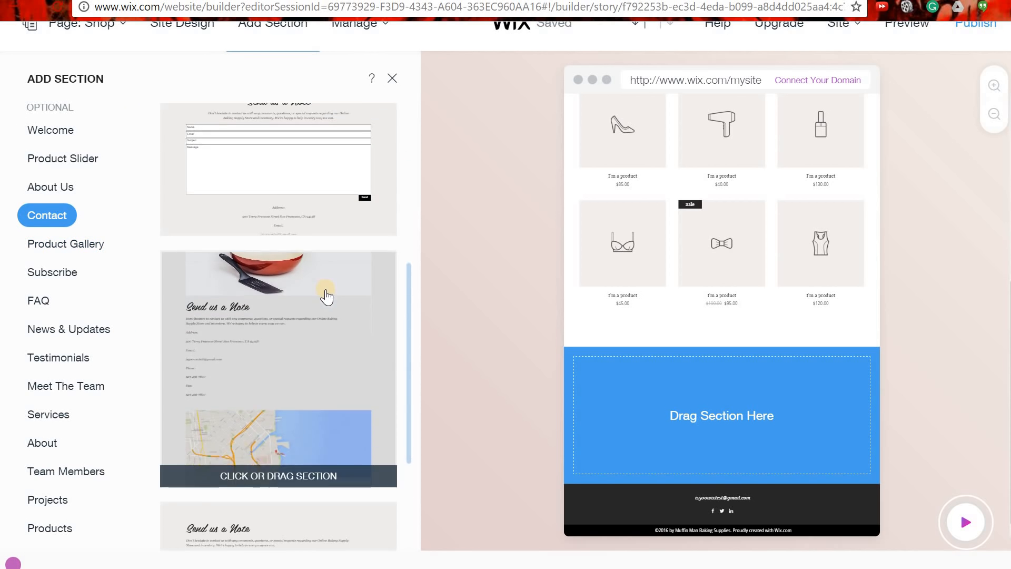
pyautogui.scroll(-10, 332, 375)
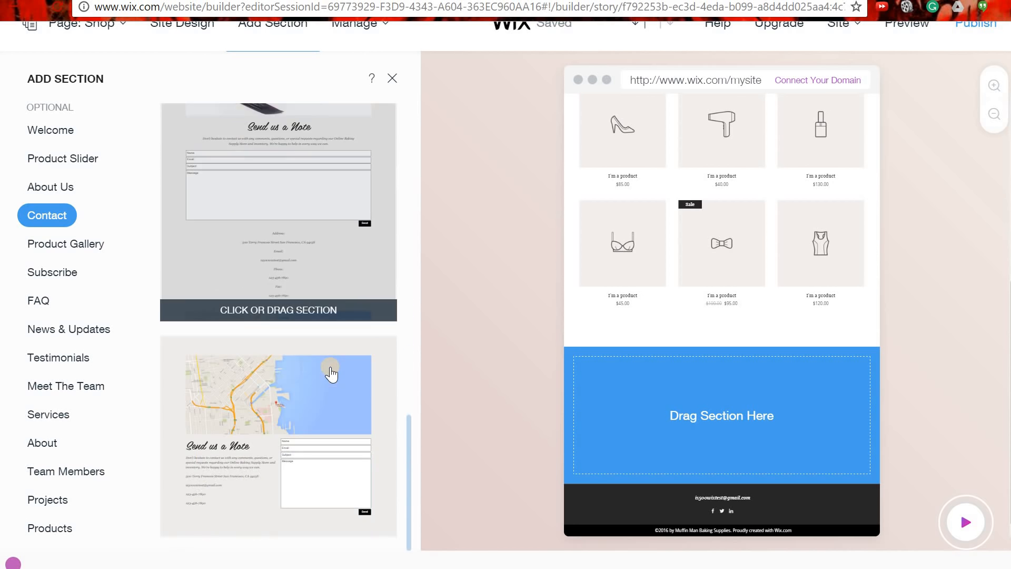
pyautogui.scroll(5, 284, 211)
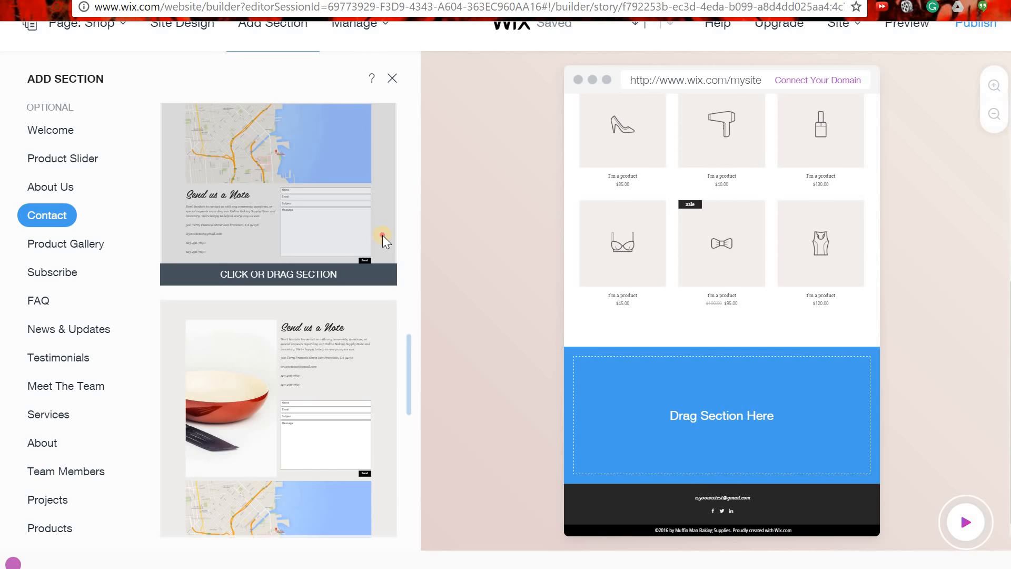
pyautogui.moveTo(382, 235); pyautogui.dragTo(690, 405)
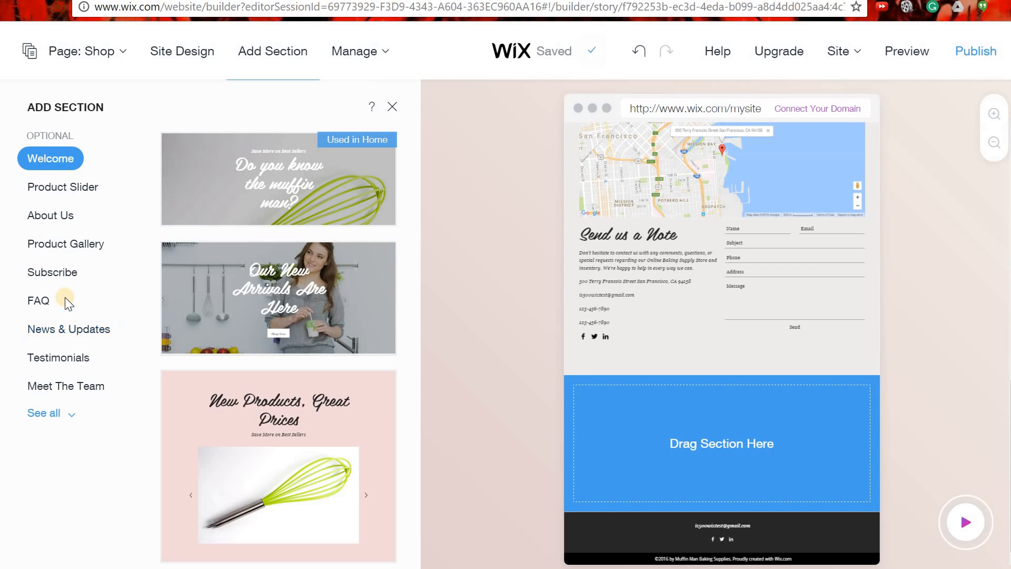
# Drag the pink three-column FAQ layout onto the Shop page, then close the section picker.
pyautogui.click(42, 302)
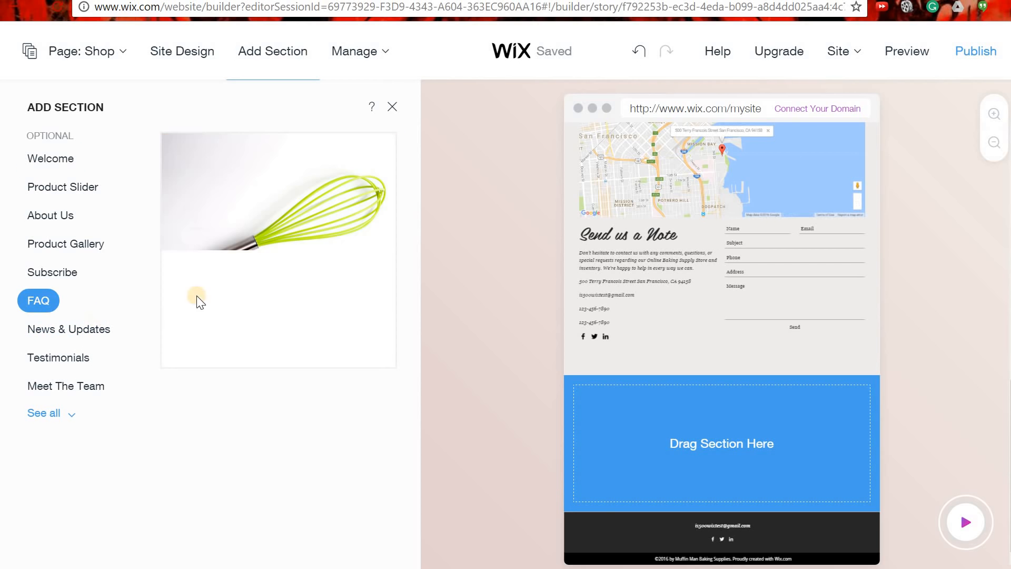
pyautogui.moveTo(309, 255)
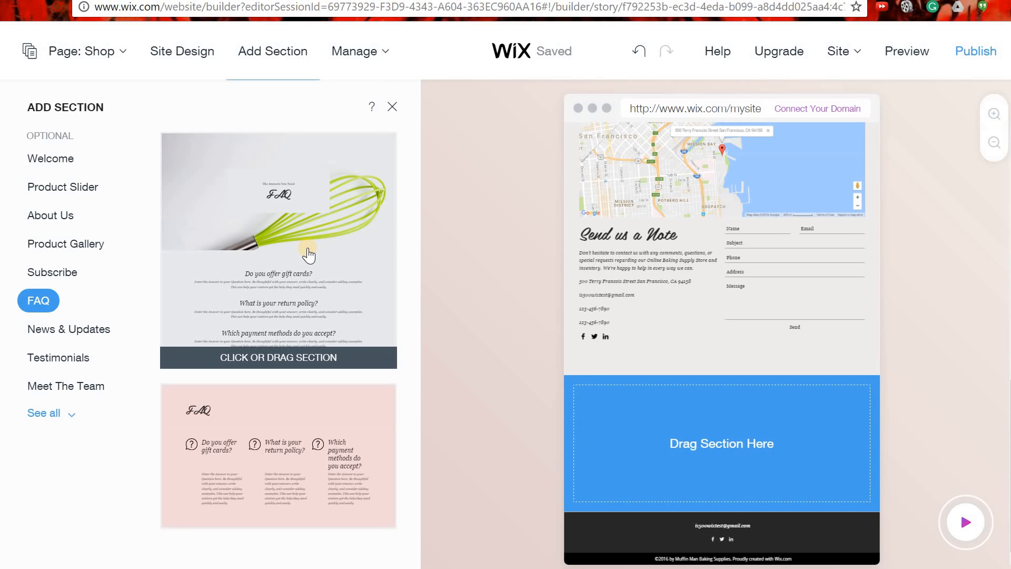
pyautogui.moveTo(298, 461)
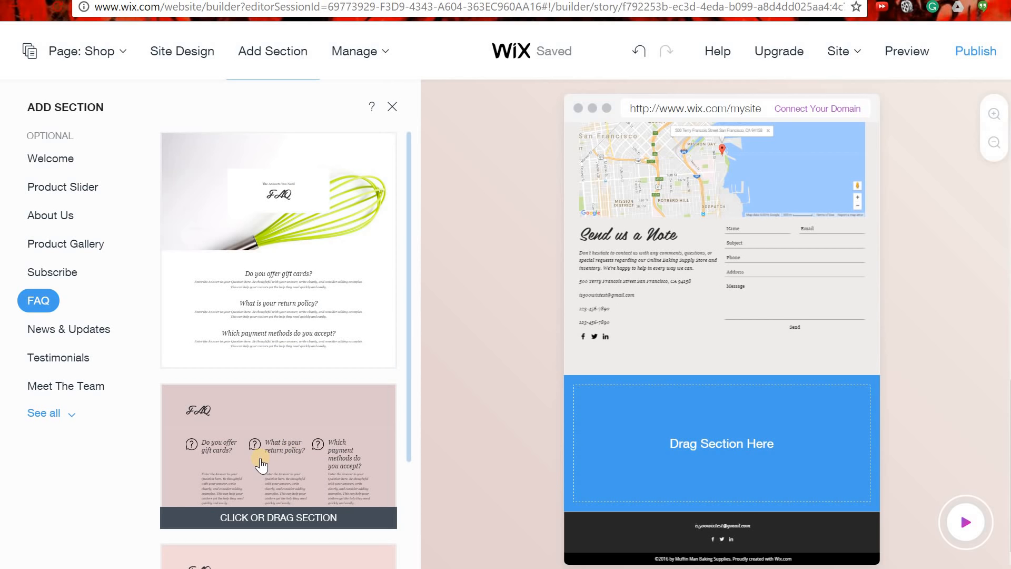
pyautogui.moveTo(429, 456); pyautogui.dragTo(696, 446)
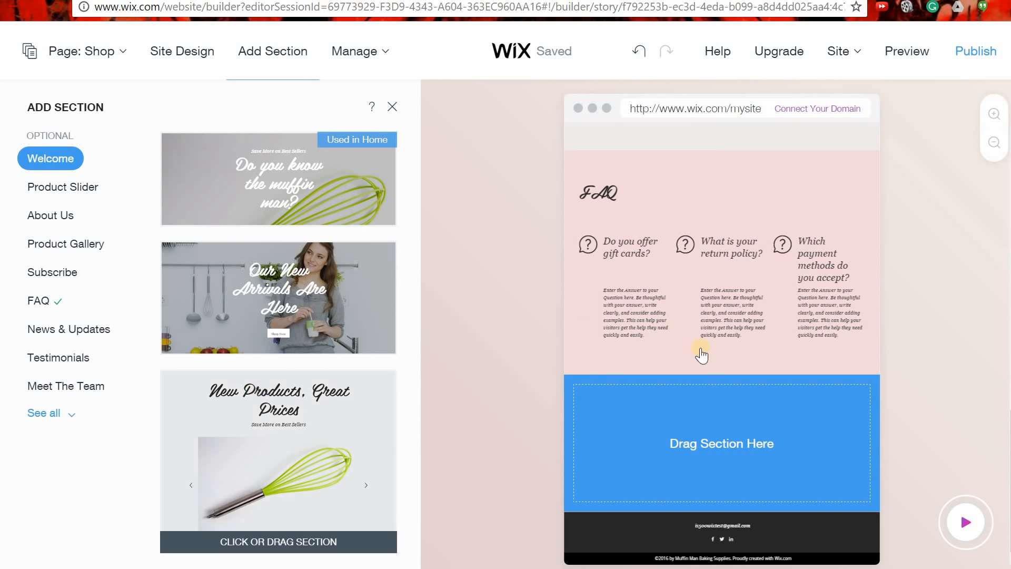
pyautogui.scroll(1, 700, 372)
pyautogui.scroll(5, 694, 348)
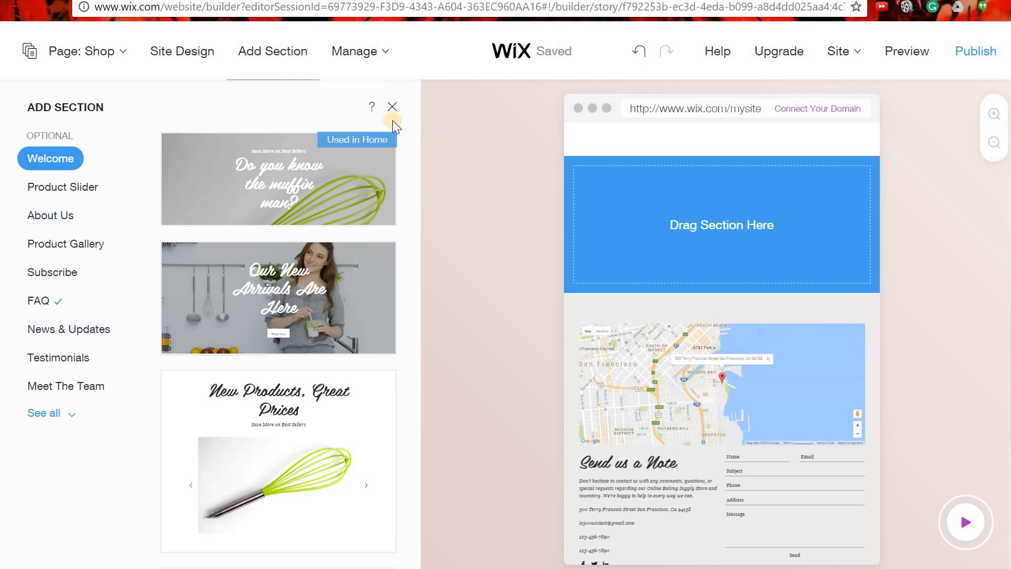
pyautogui.click(393, 106)
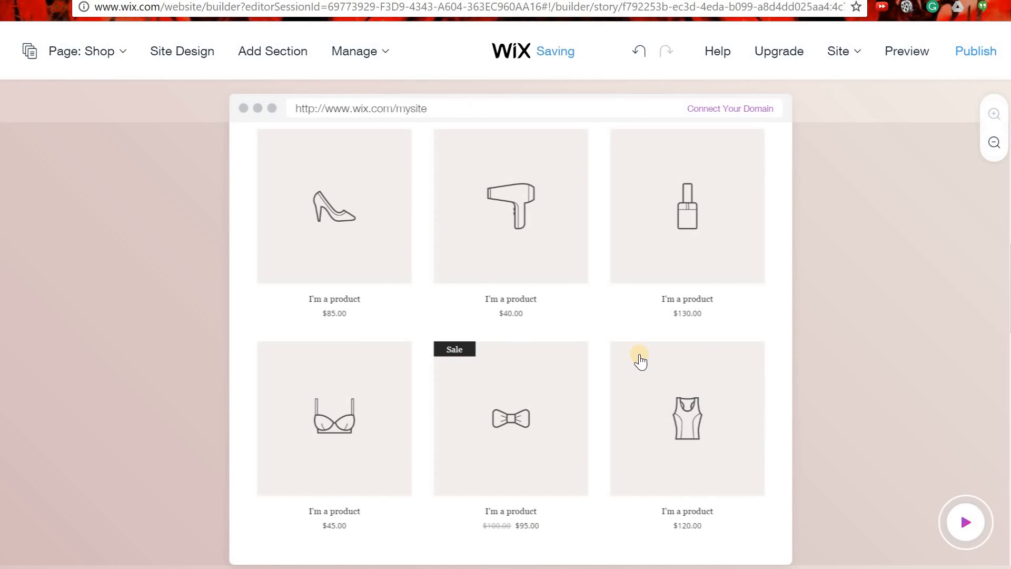
# Edit the Shop page's contact section and uncheck Map to remove the map.
pyautogui.scroll(-5, 642, 352)
pyautogui.scroll(-4, 643, 345)
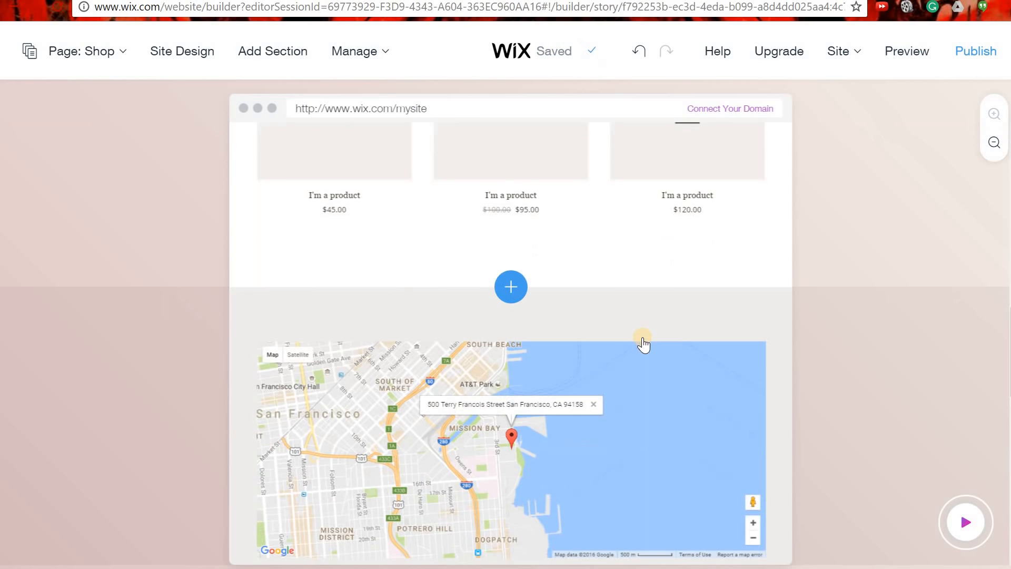
pyautogui.scroll(-2, 619, 353)
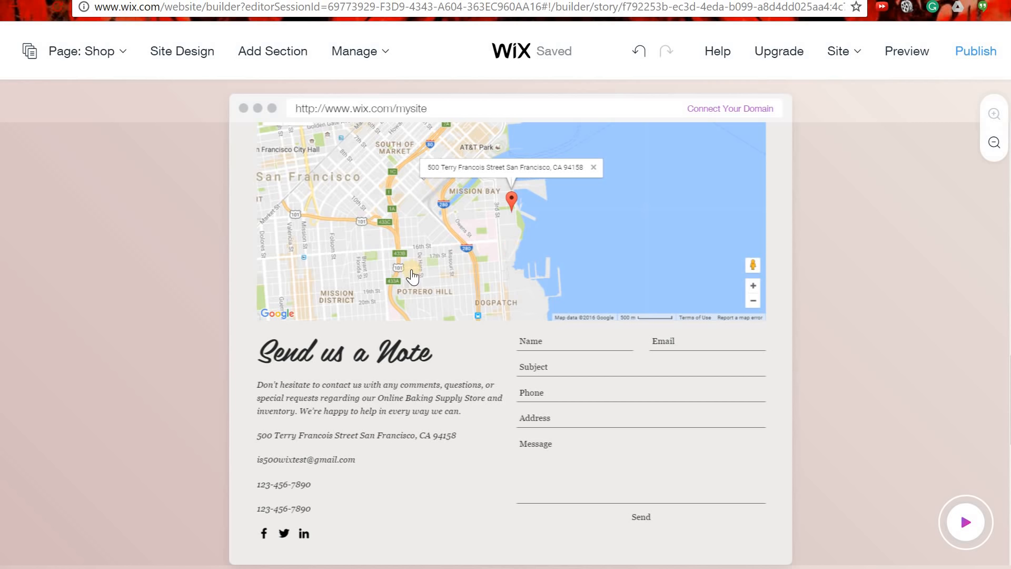
pyautogui.scroll(2, 510, 289)
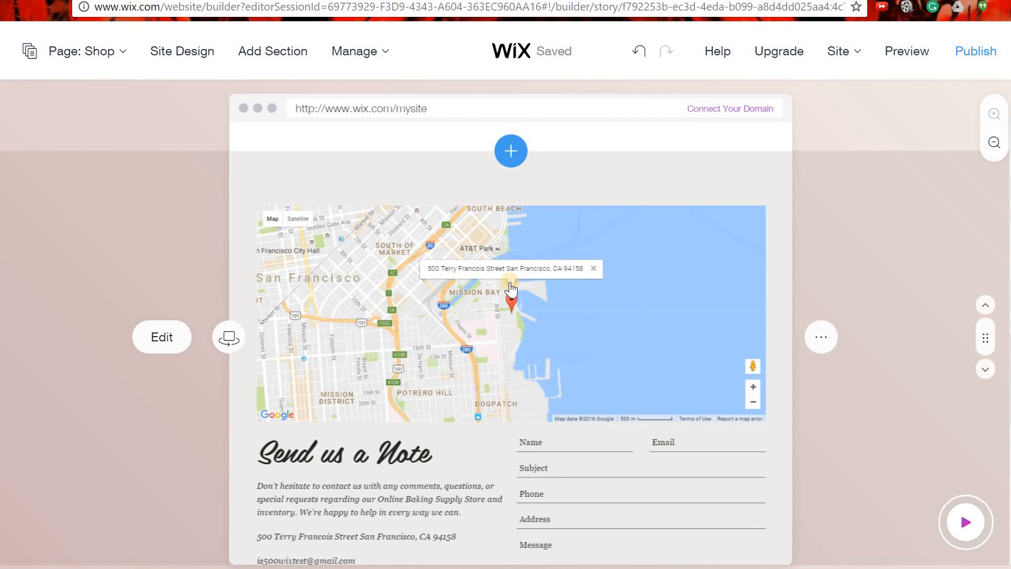
pyautogui.click(160, 344)
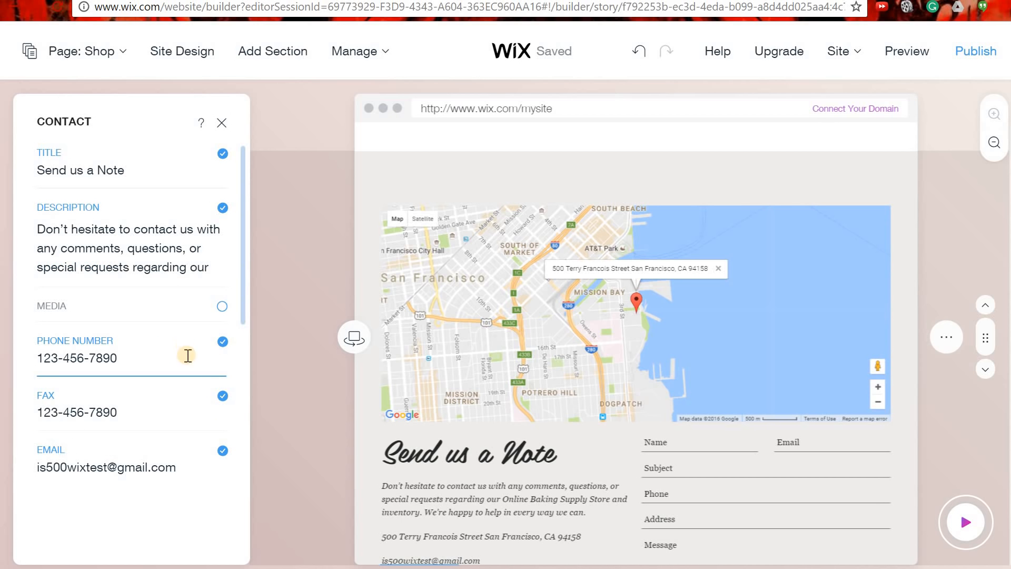
pyautogui.scroll(-5, 200, 477)
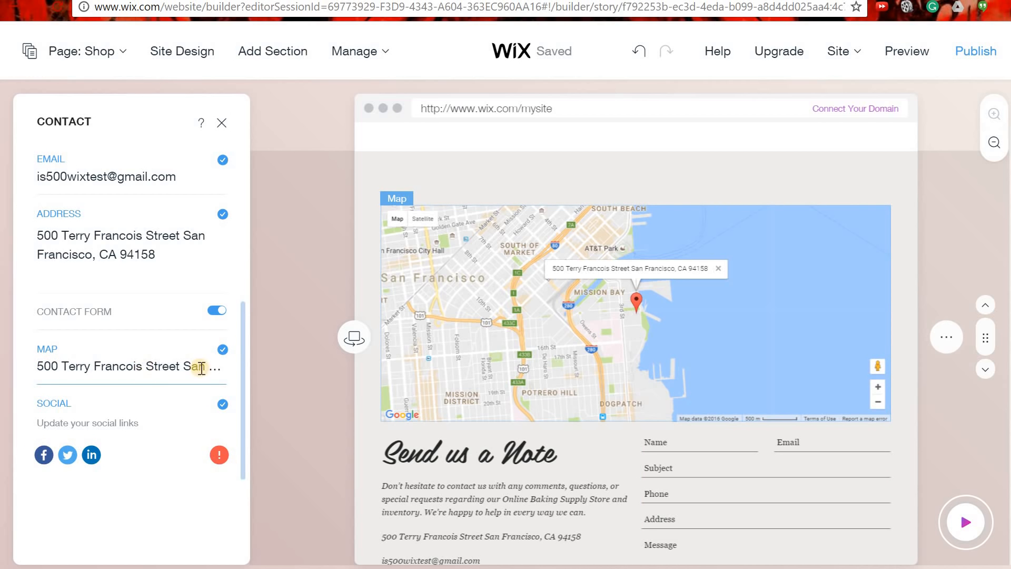
pyautogui.click(222, 350)
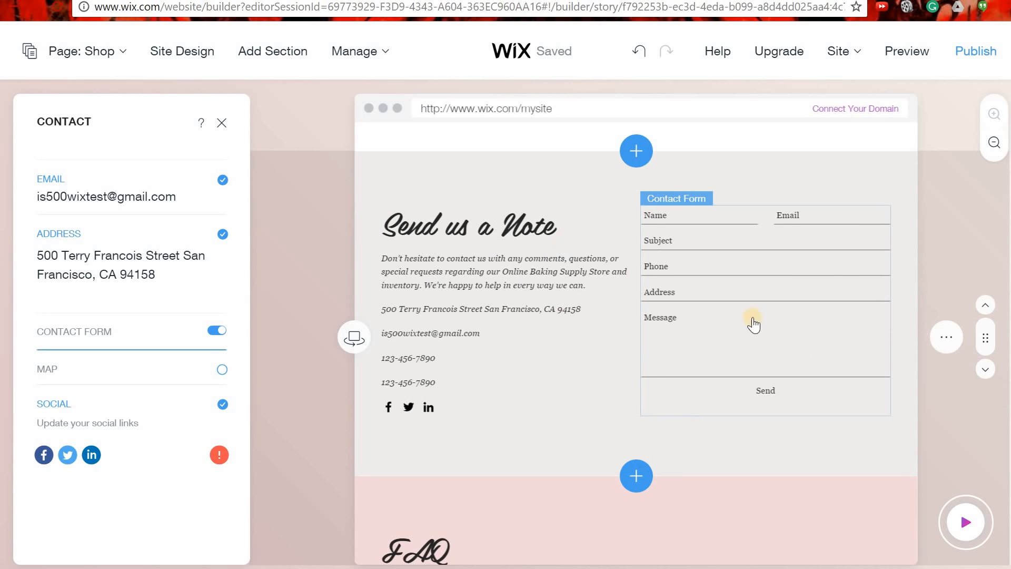
pyautogui.scroll(-5, 467, 323)
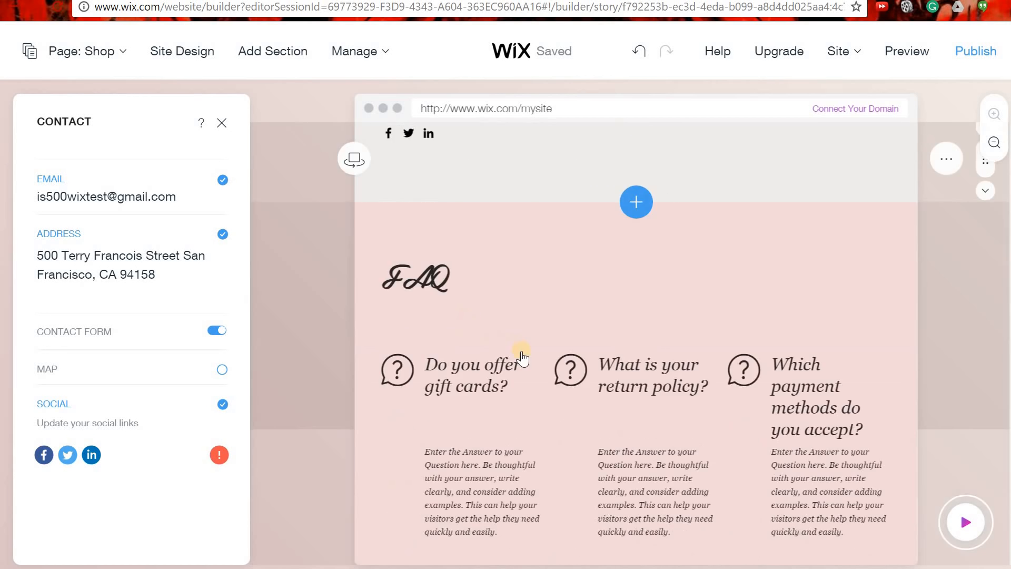
pyautogui.scroll(-2, 520, 356)
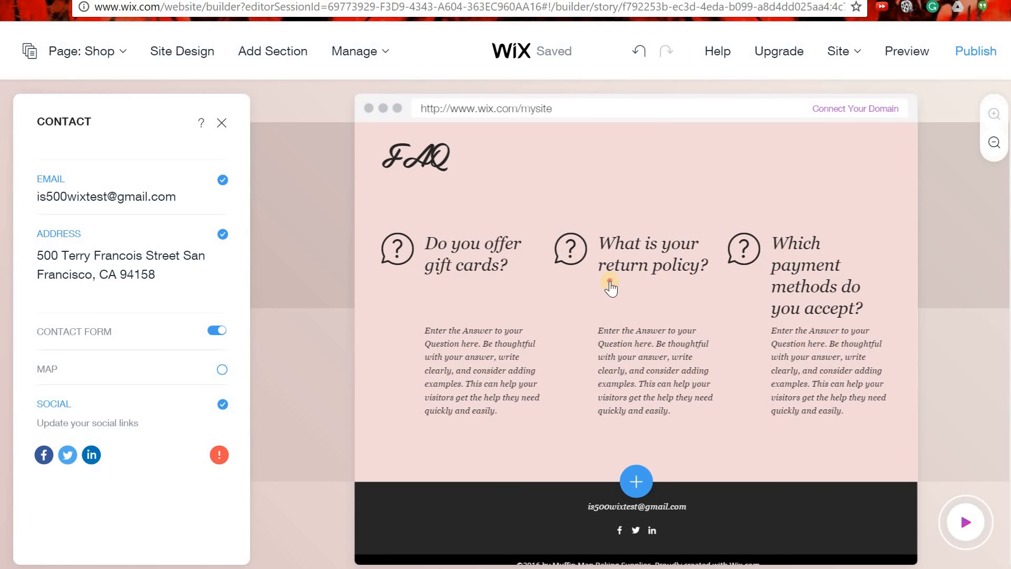
pyautogui.scroll(1, 611, 287)
# Review the 'Do you offer gift cards?' FAQ item's settings and image, then open a new tab.
pyautogui.click(638, 370)
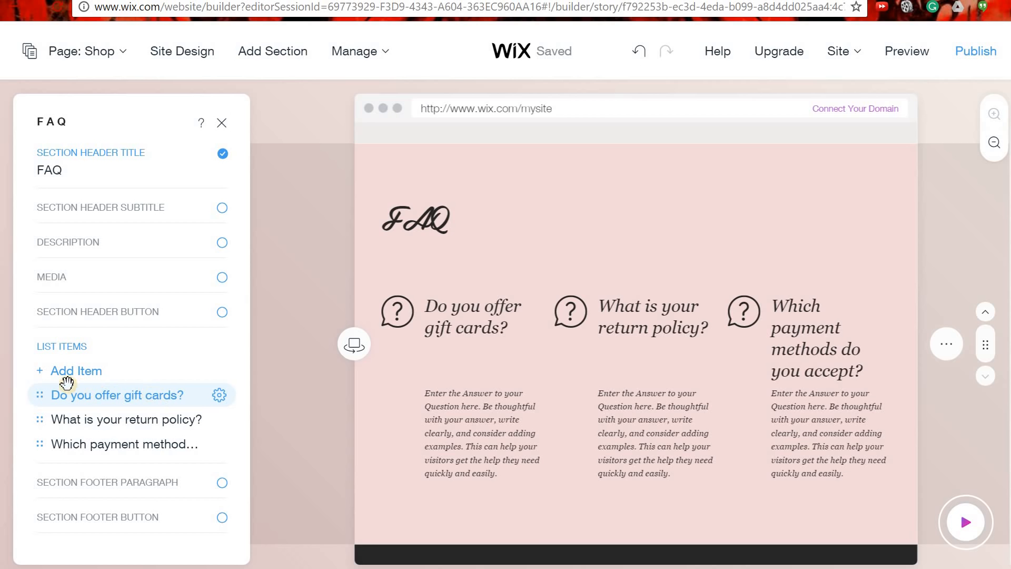
pyautogui.click(92, 370)
pyautogui.click(97, 395)
pyautogui.click(219, 395)
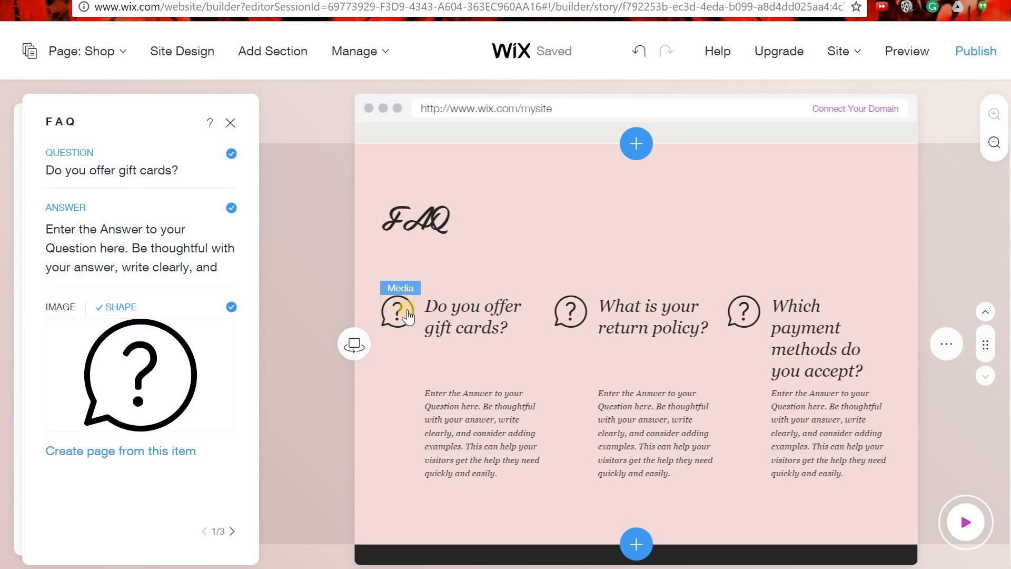
pyautogui.moveTo(196, 390)
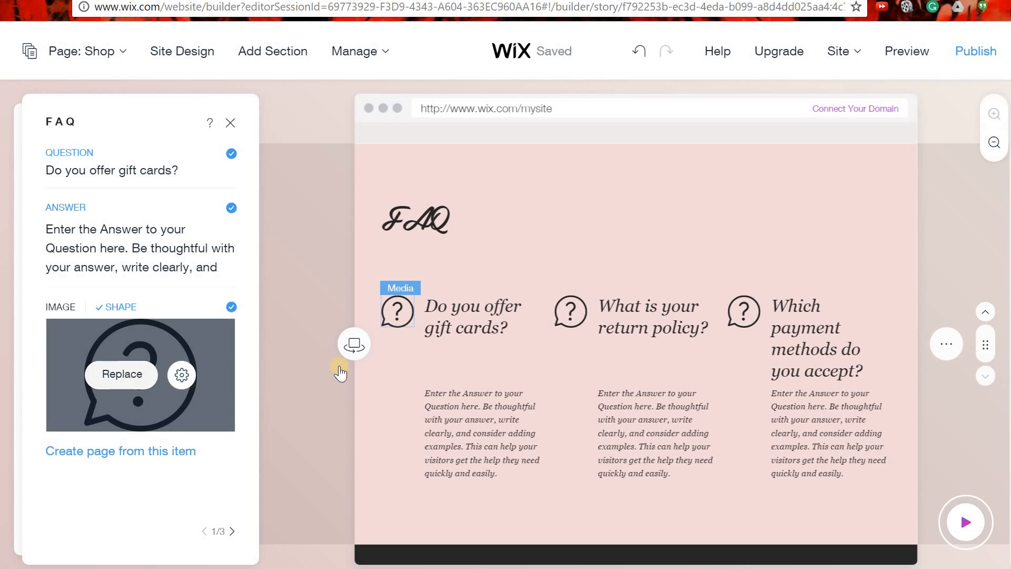
pyautogui.scroll(-2, 339, 377)
pyautogui.scroll(6, 340, 381)
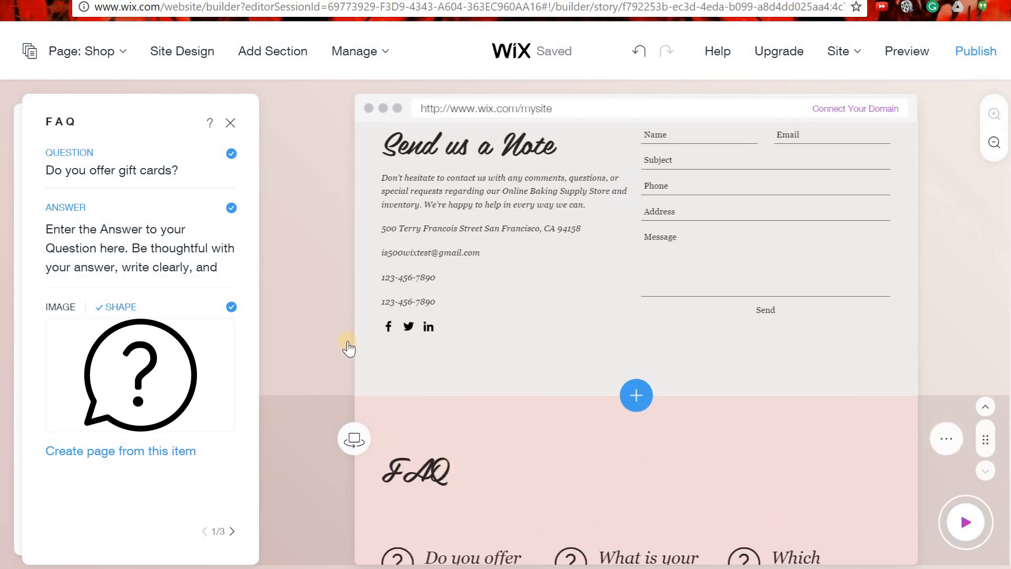
pyautogui.scroll(-6, 330, 365)
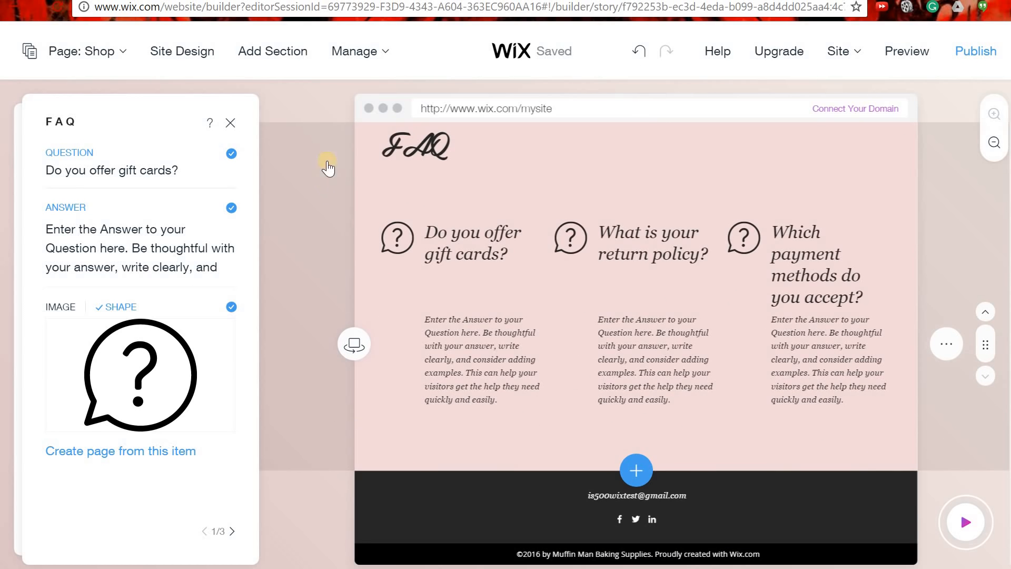
pyautogui.hotkey('ctrl', 't')
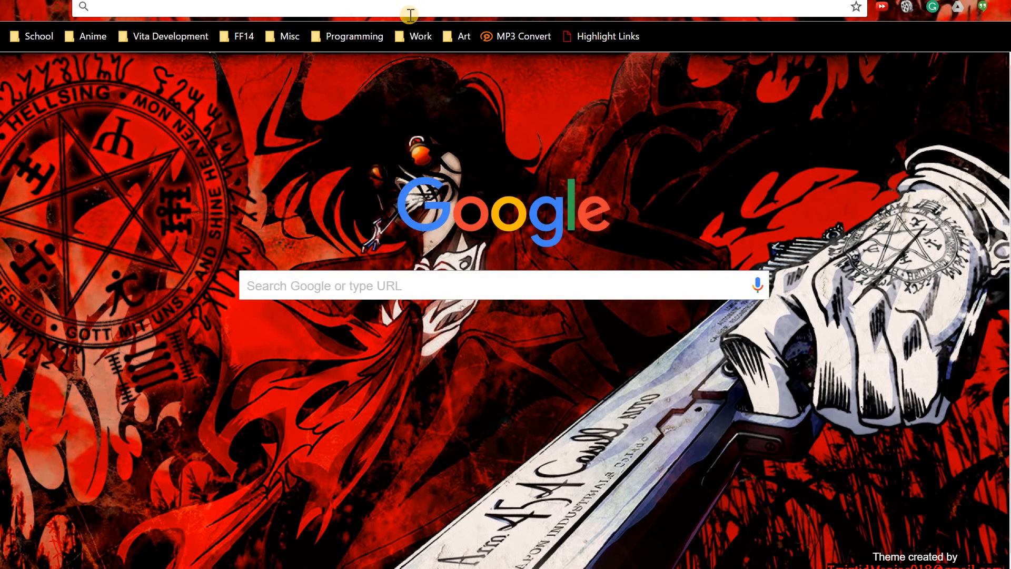
# Search Google for 'FAQ' and browse the image results.
pyautogui.write('FAQ')
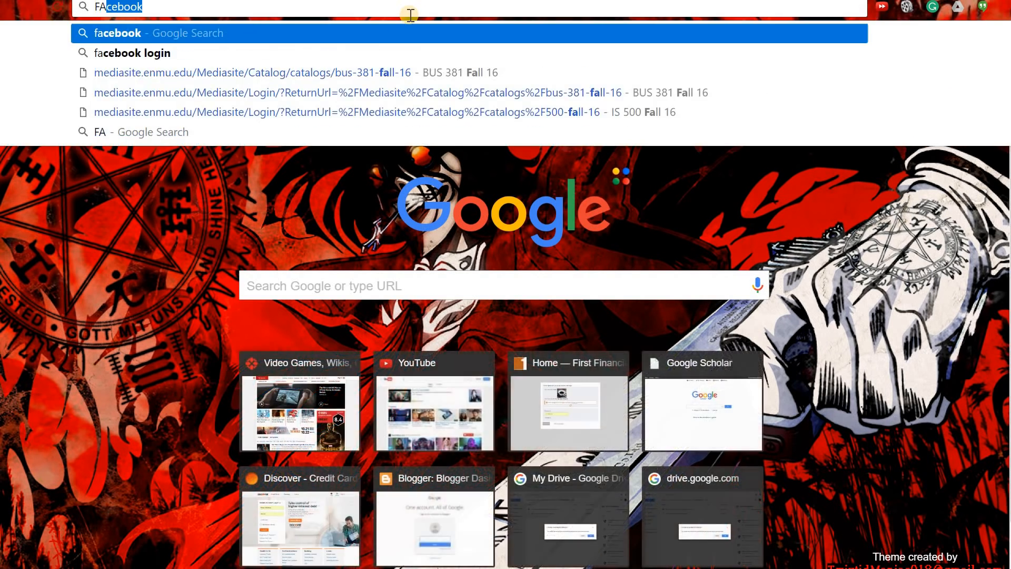
pyautogui.press('Return')
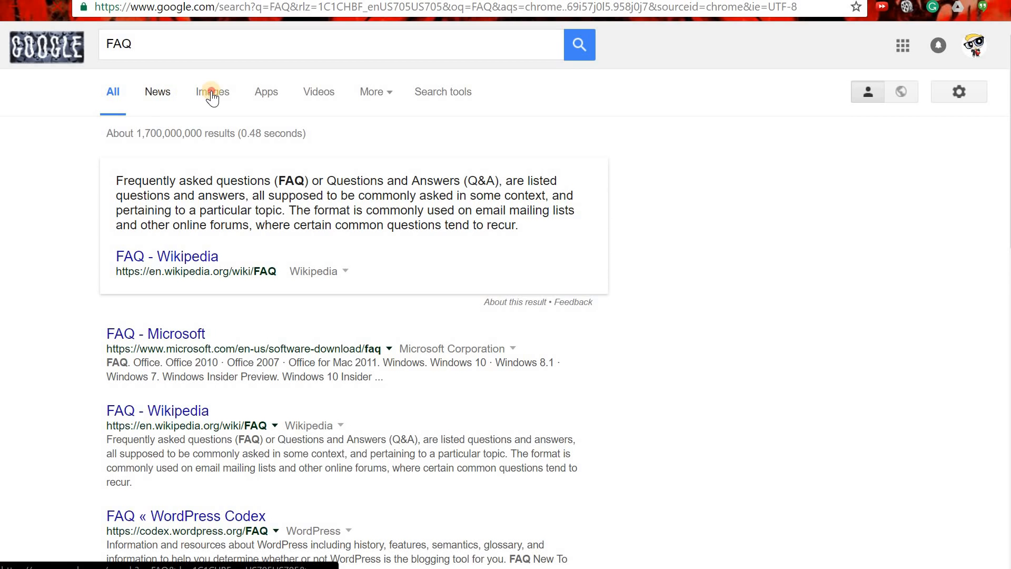
pyautogui.click(213, 94)
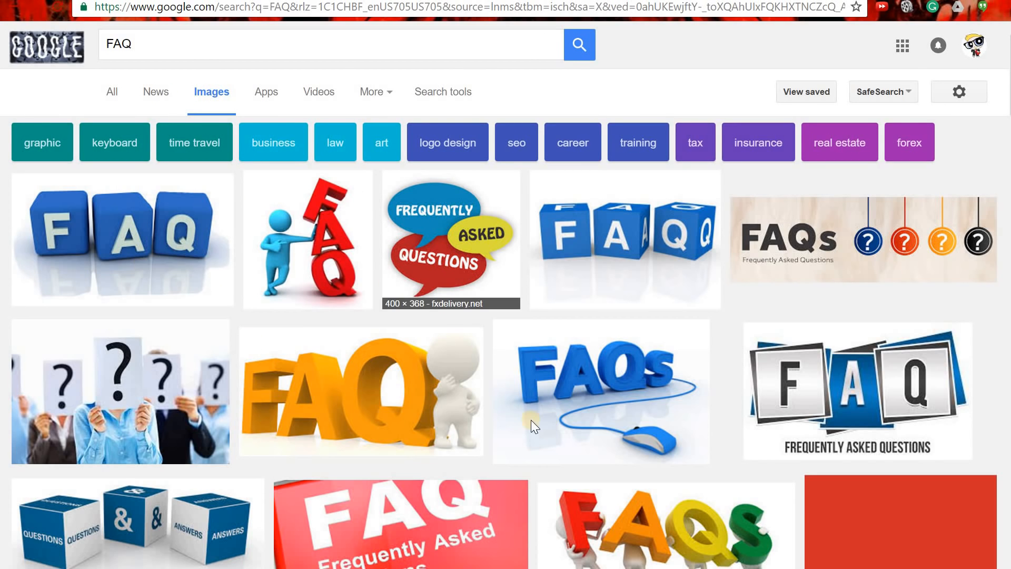
pyautogui.scroll(-4, 536, 378)
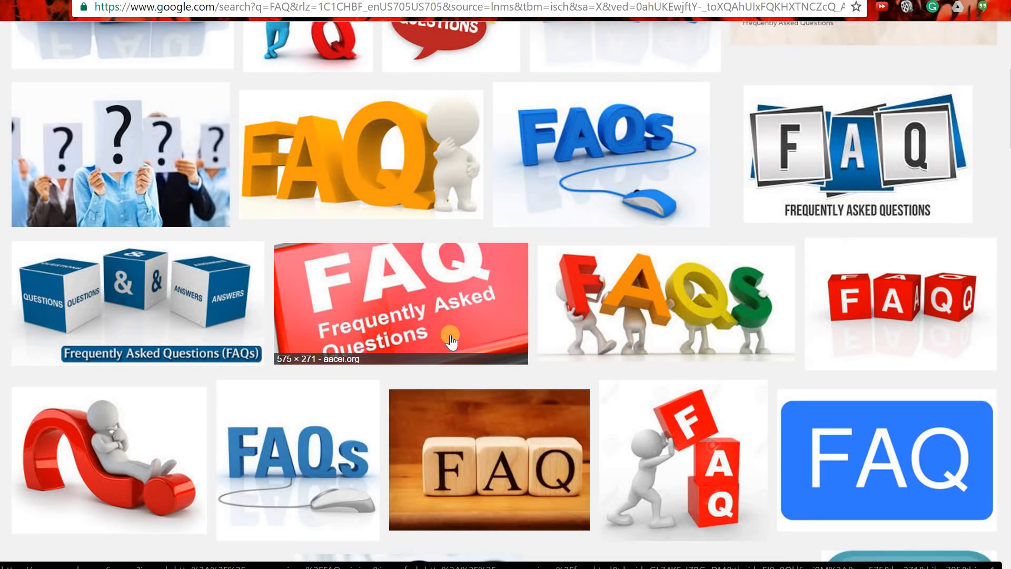
pyautogui.scroll(4, 440, 342)
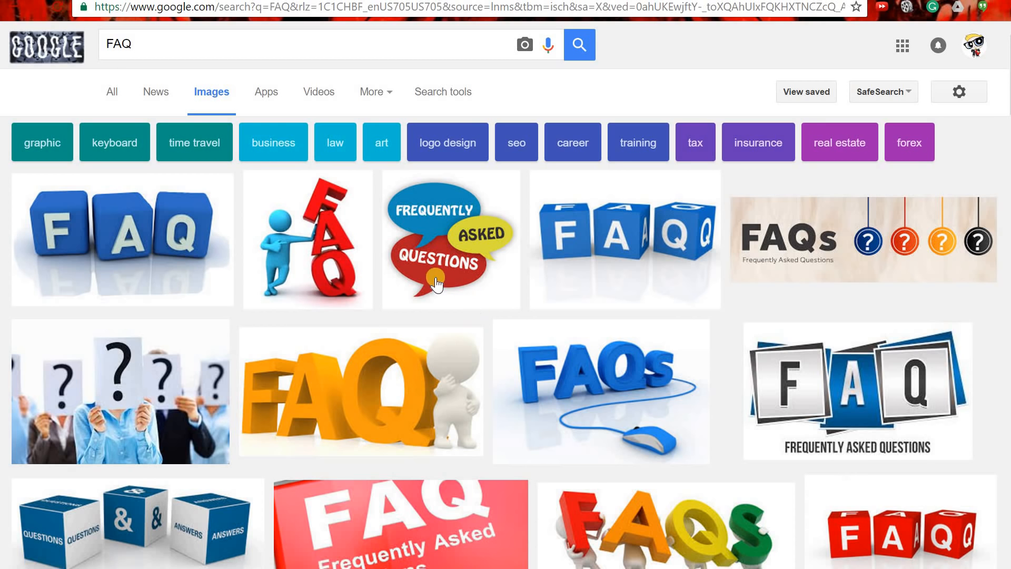
# Filter the image results by usage rights to Labeled for reuse.
pyautogui.click(445, 93)
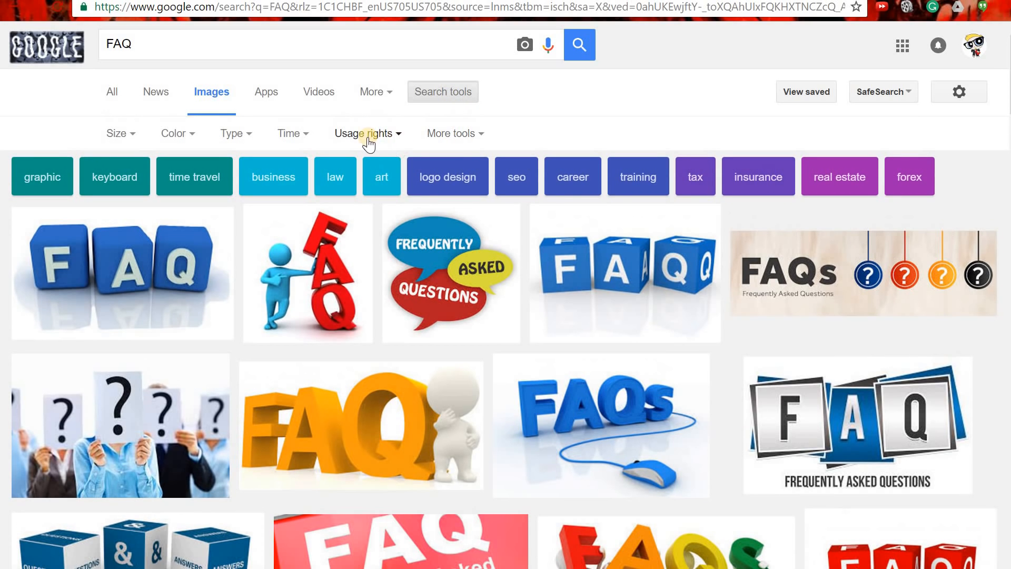
pyautogui.click(397, 138)
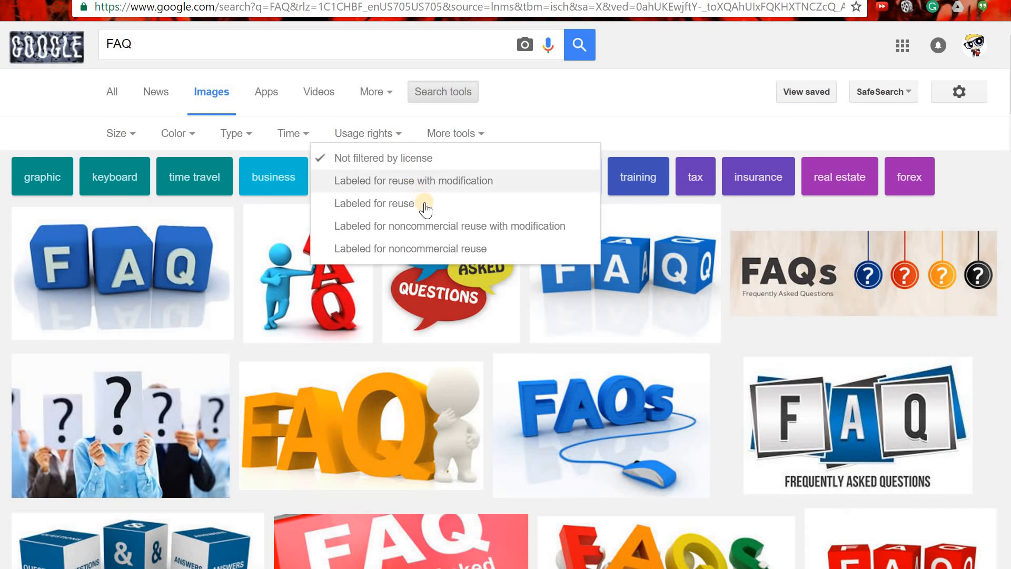
pyautogui.click(368, 203)
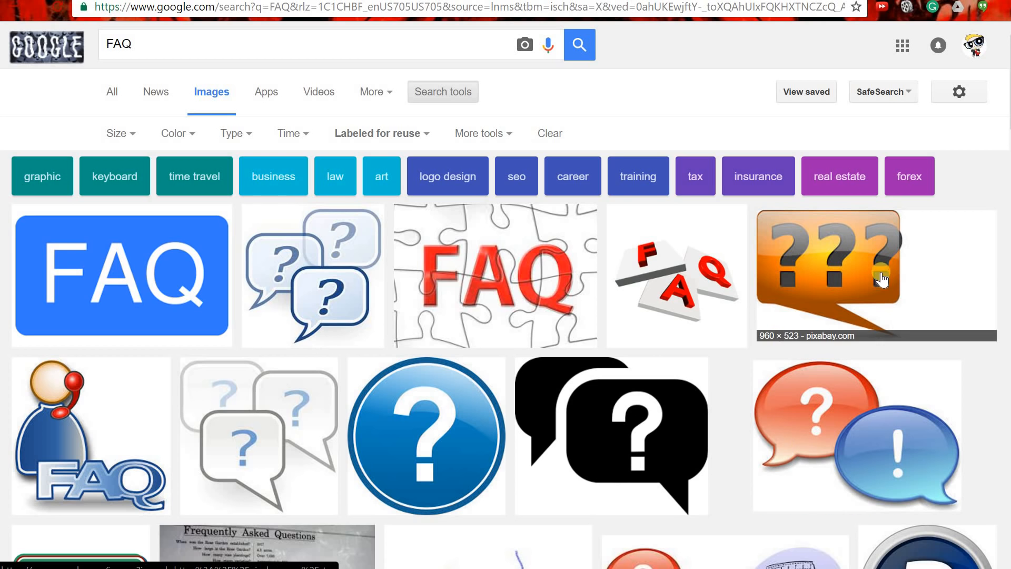
pyautogui.scroll(-3, 740, 416)
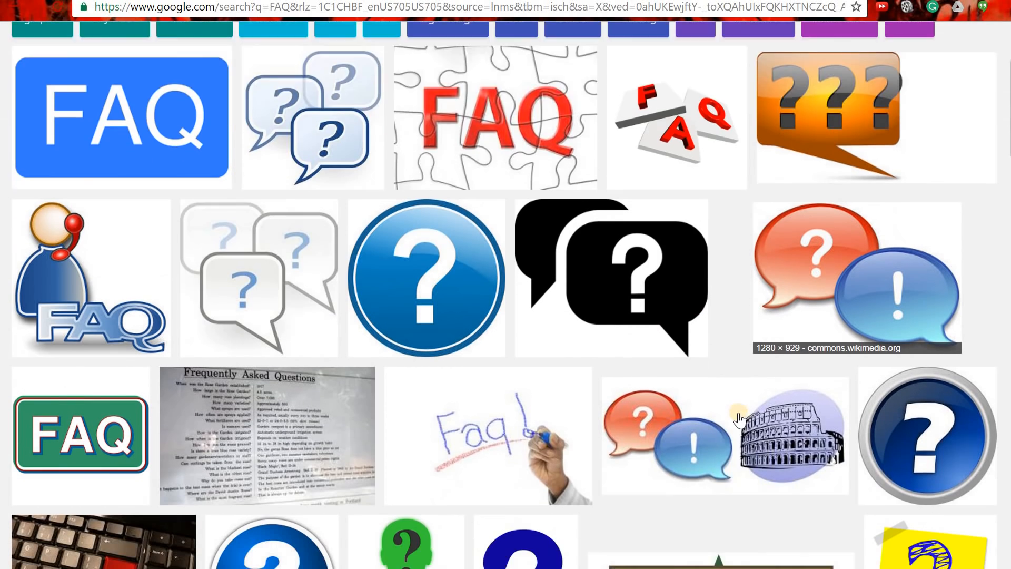
pyautogui.scroll(-5, 740, 416)
pyautogui.scroll(5, 739, 414)
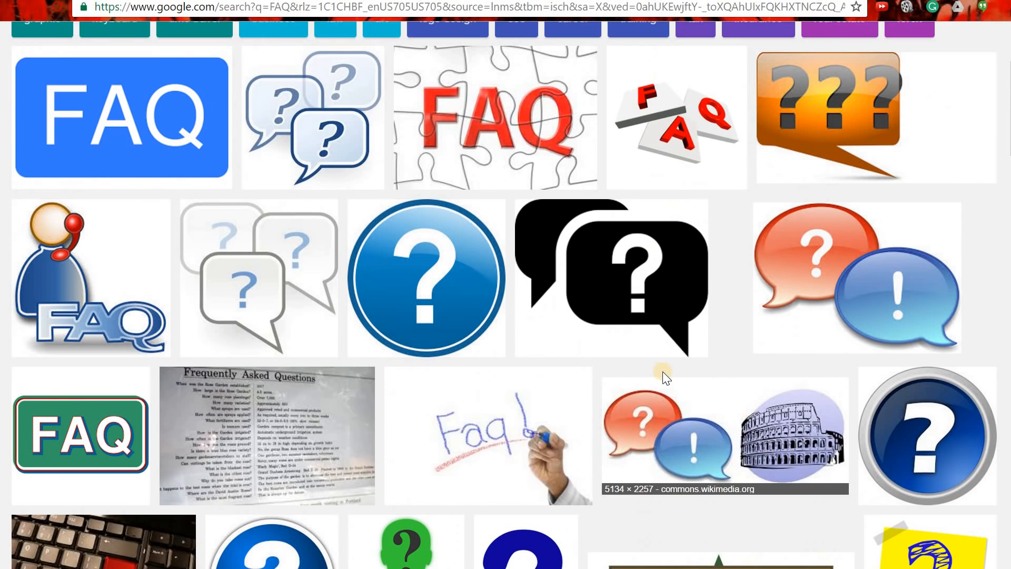
# Open the blue FAQ image full size and save it as Trademark_License_FAQ.svg.png.
pyautogui.click(166, 123)
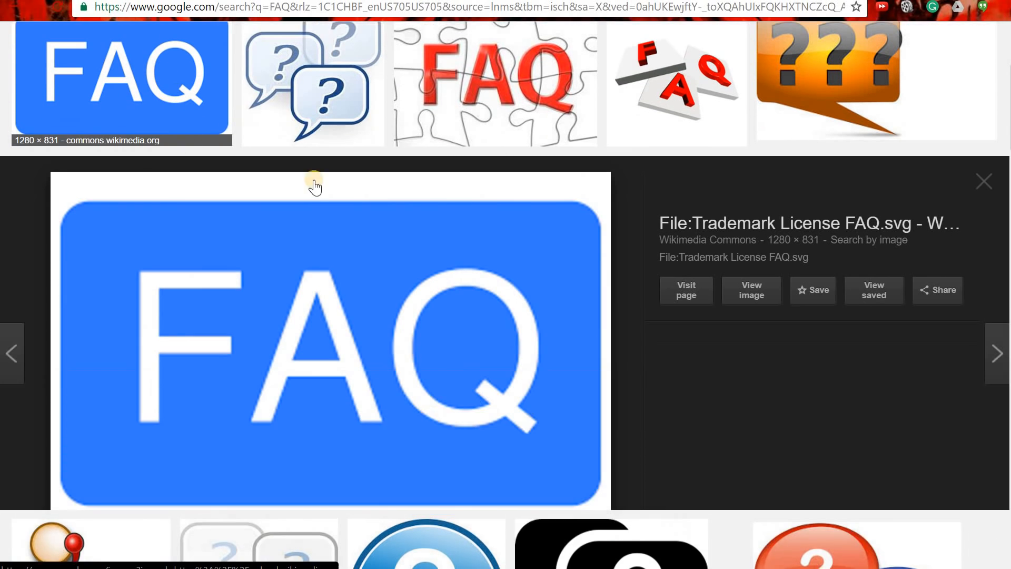
pyautogui.click(763, 289)
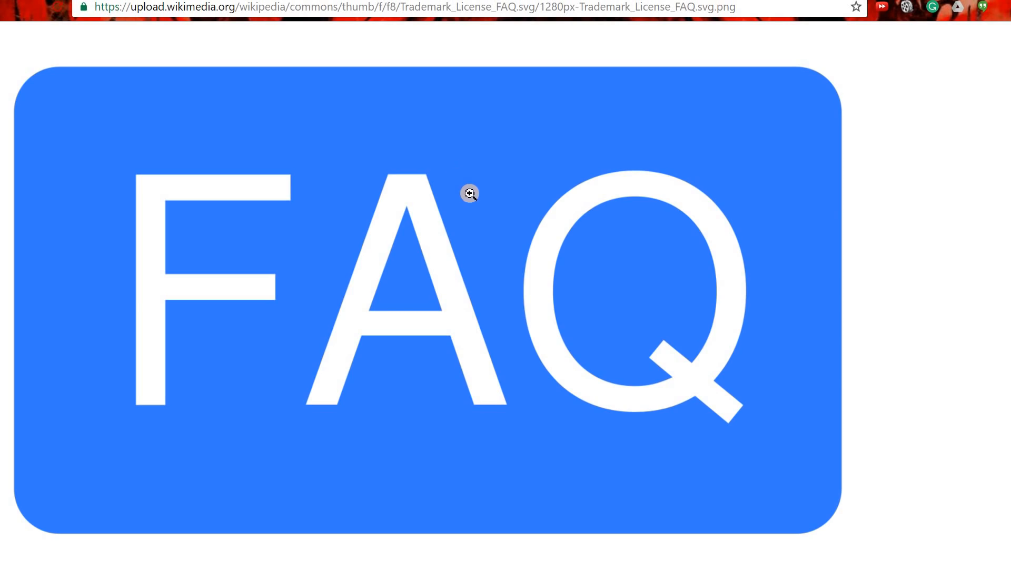
pyautogui.rightClick(498, 231)
pyautogui.click(568, 265)
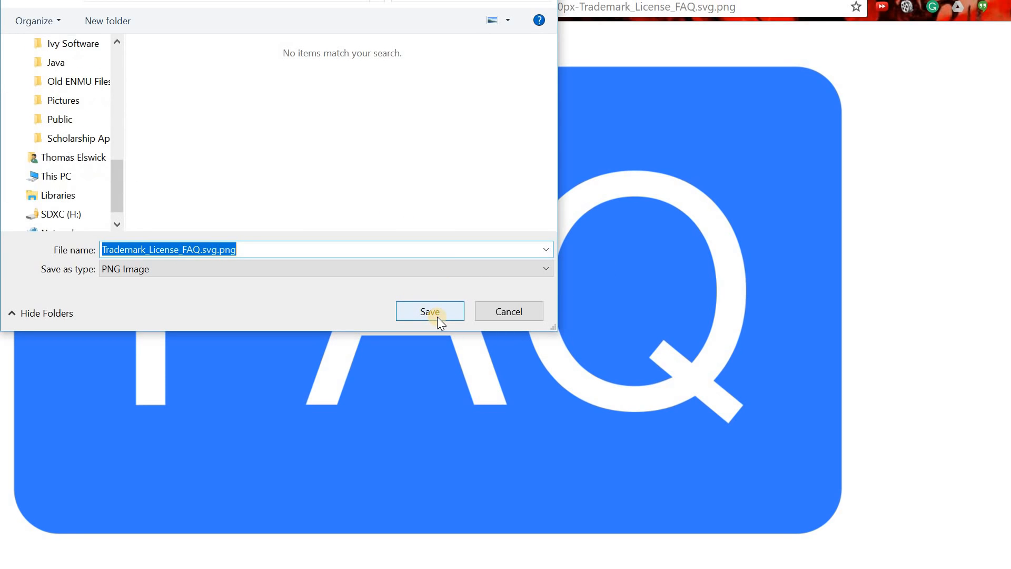
pyautogui.click(437, 317)
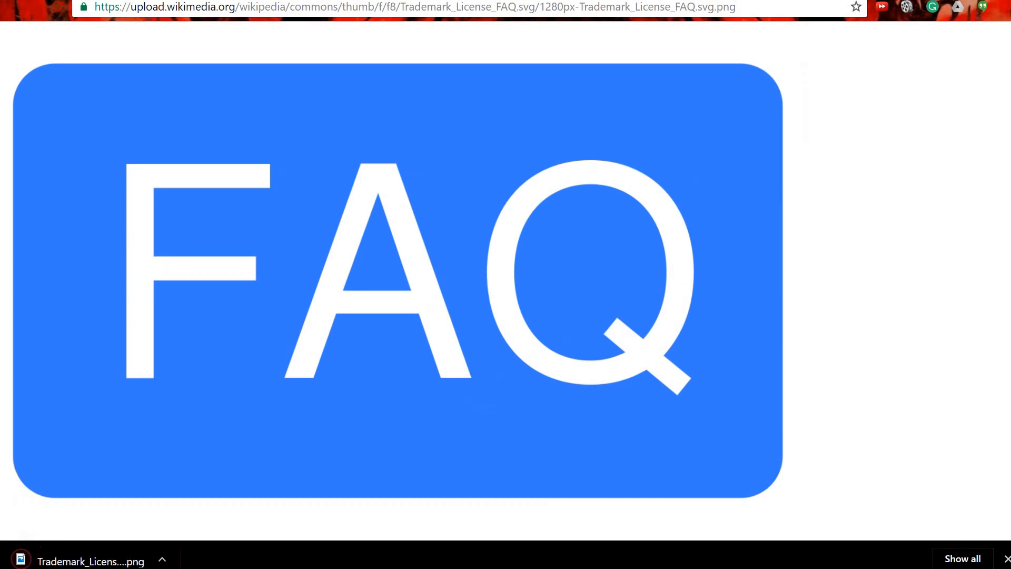
# Back in the editor, start replacing the gift-cards question's question-mark icon.
pyautogui.click(214, 0)
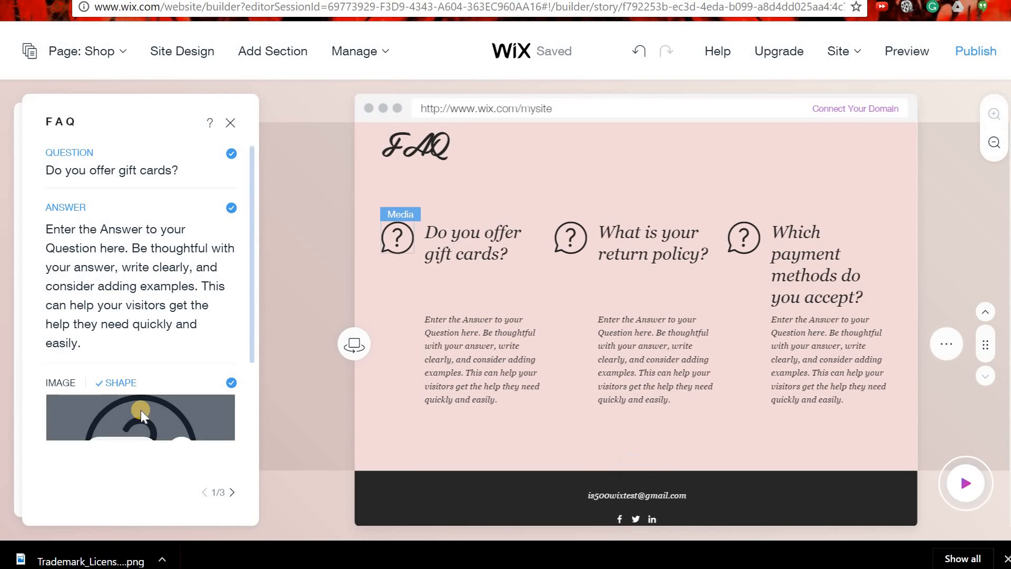
pyautogui.scroll(-2, 140, 410)
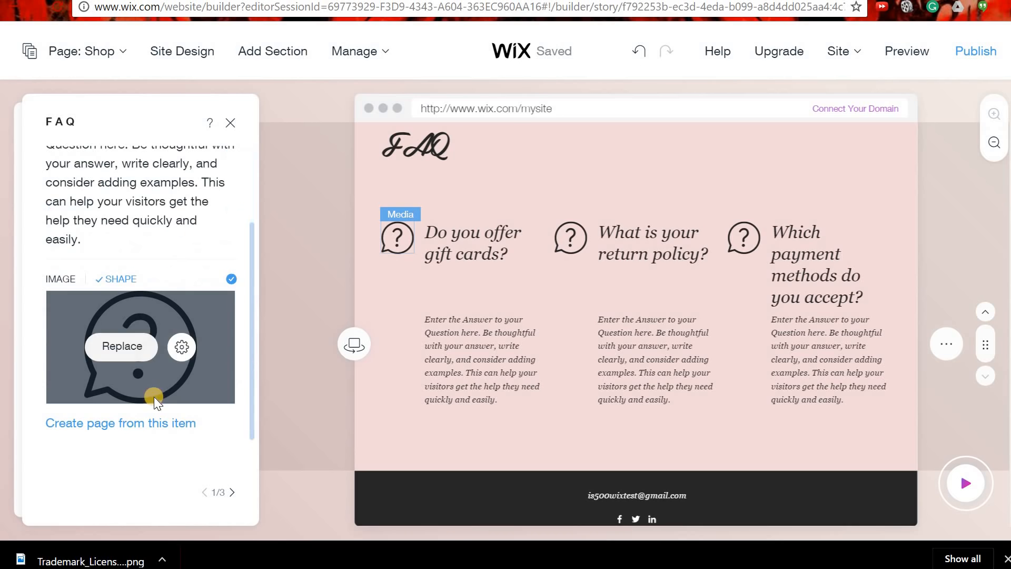
pyautogui.click(122, 347)
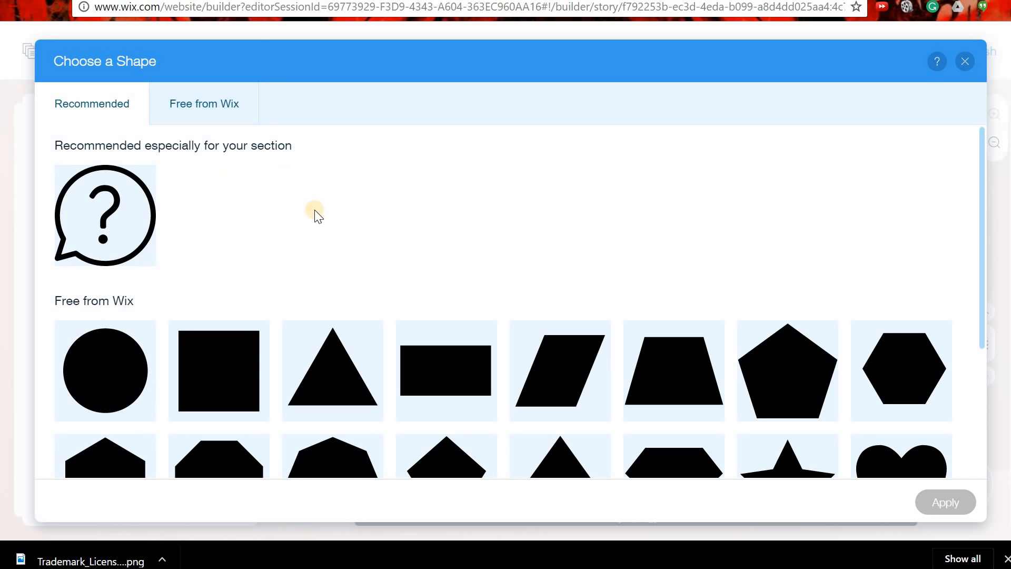
pyautogui.scroll(-2, 357, 267)
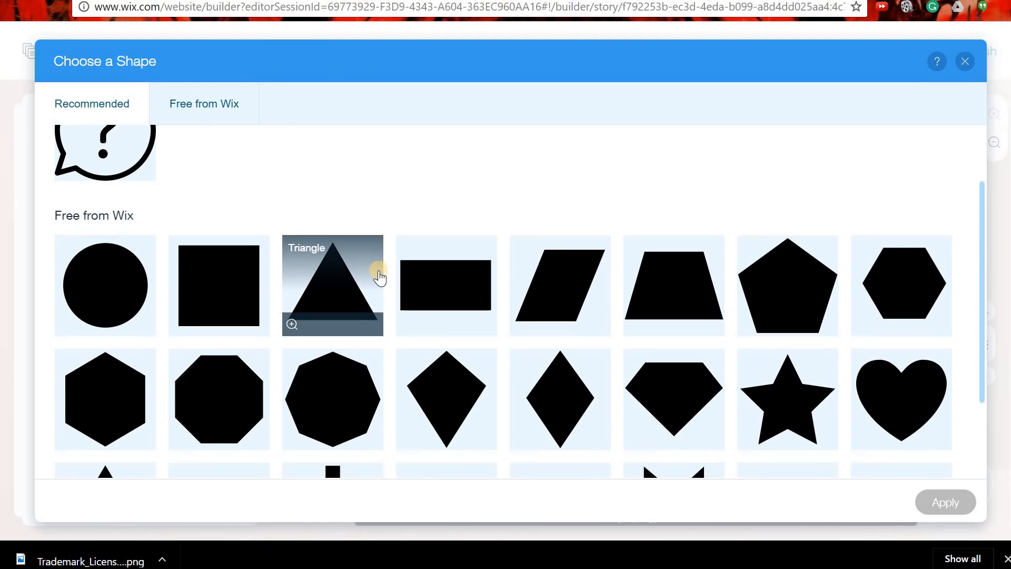
pyautogui.scroll(-2, 380, 279)
pyautogui.scroll(4, 380, 287)
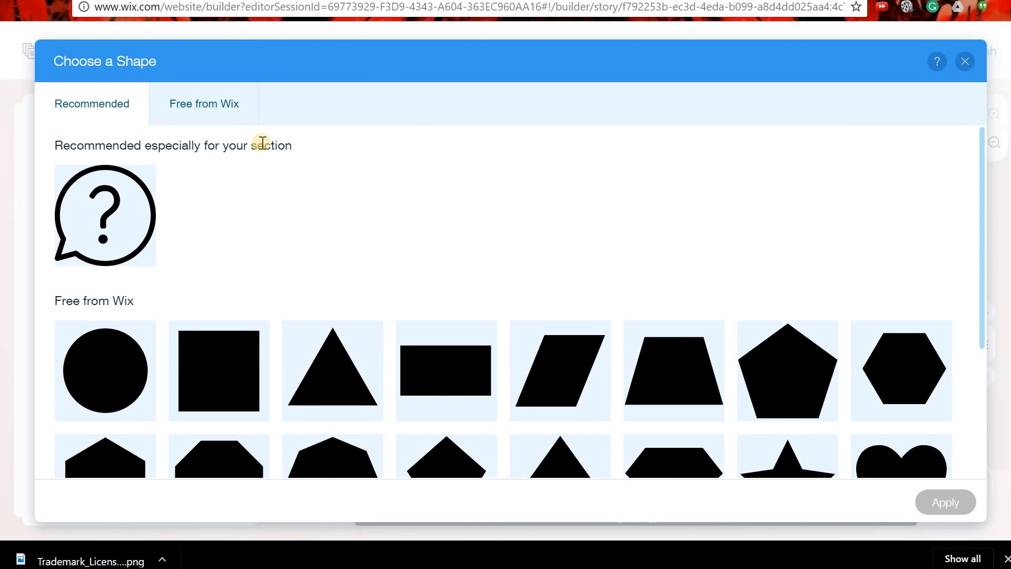
# Pick the Three Quarters shape from the Free from Wix shapes and apply it.
pyautogui.click(204, 103)
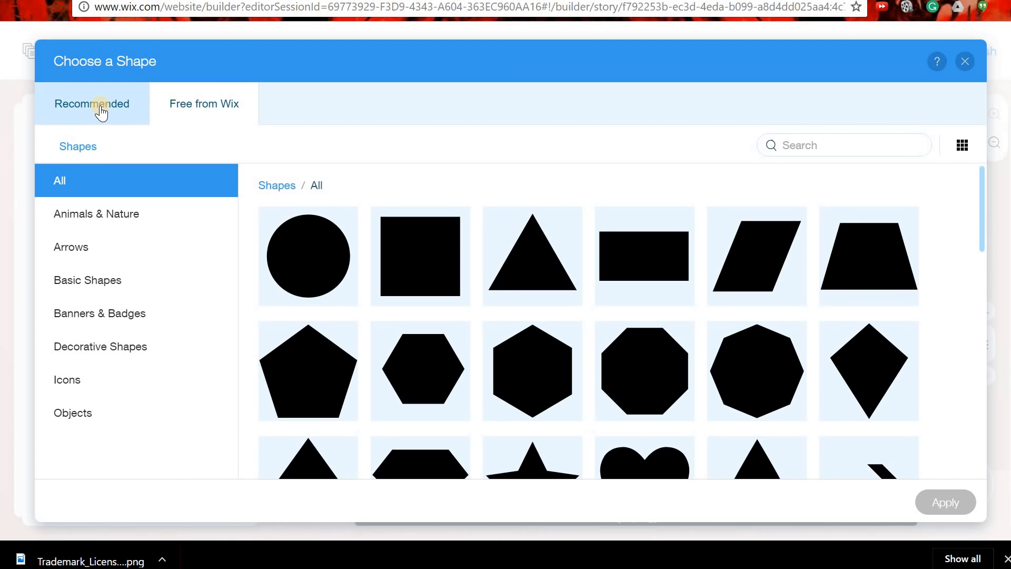
pyautogui.click(443, 257)
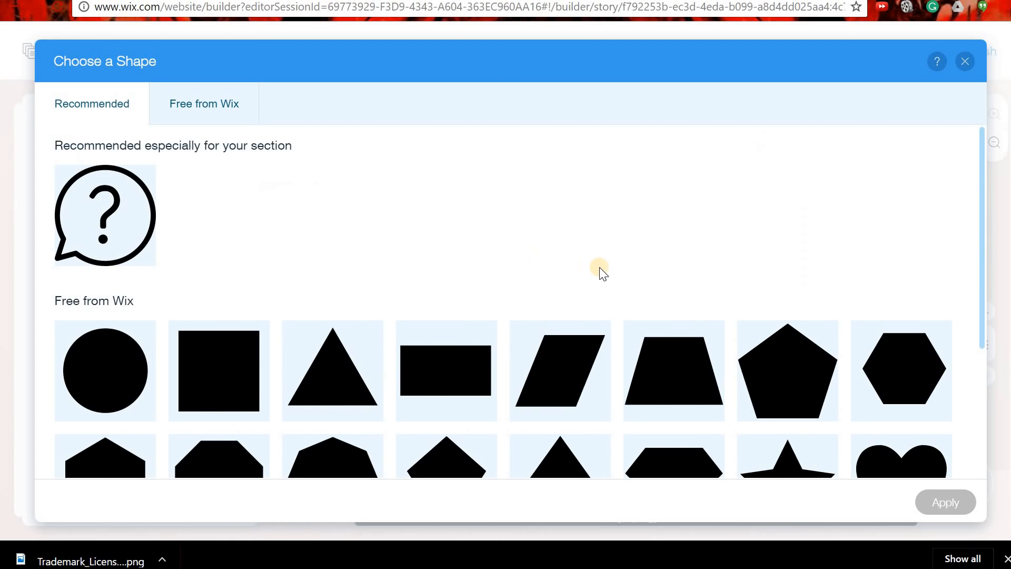
pyautogui.scroll(-4, 599, 267)
pyautogui.scroll(4, 492, 296)
pyautogui.click(228, 104)
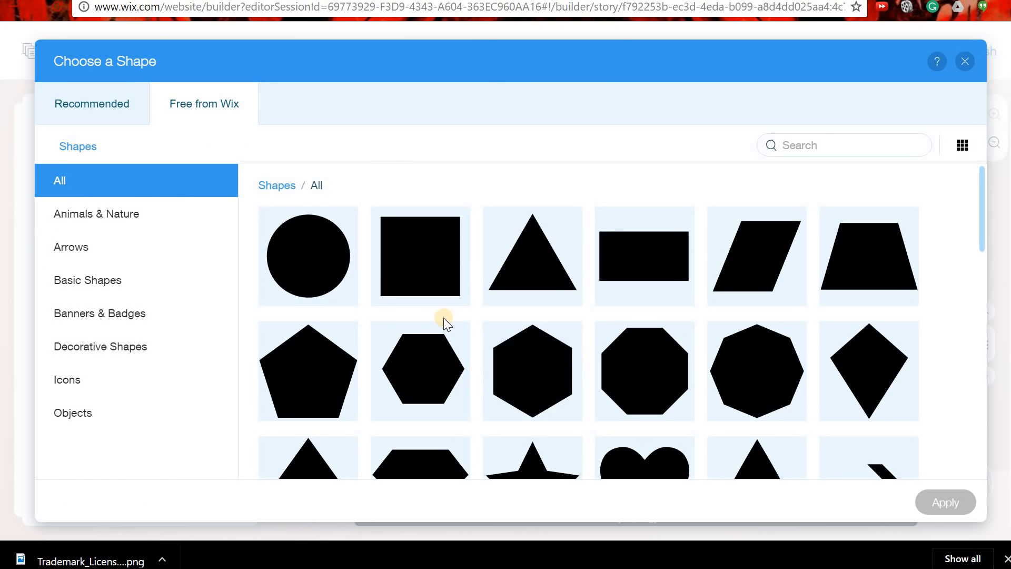
pyautogui.scroll(-8, 443, 318)
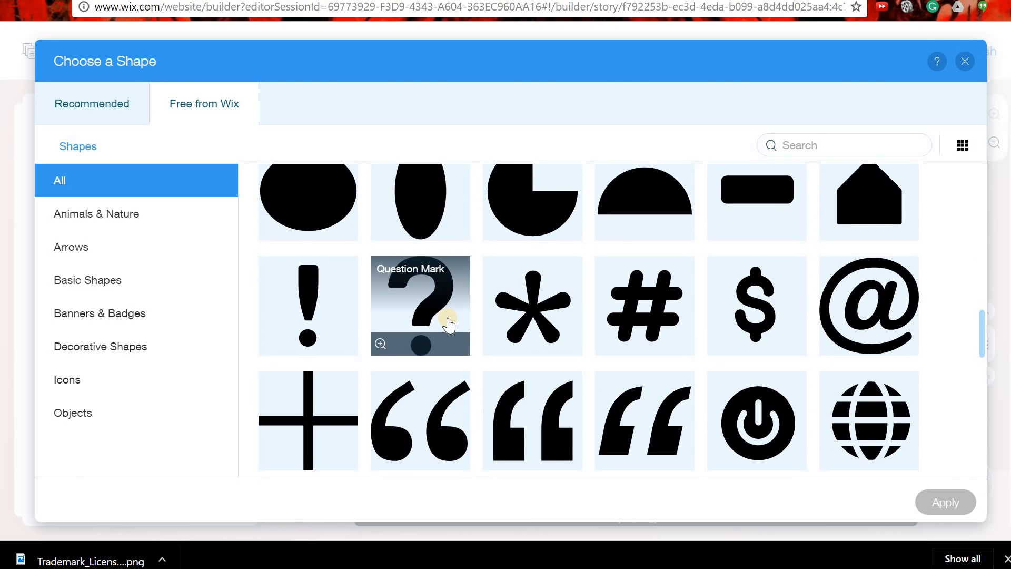
pyautogui.scroll(2, 542, 291)
pyautogui.click(543, 278)
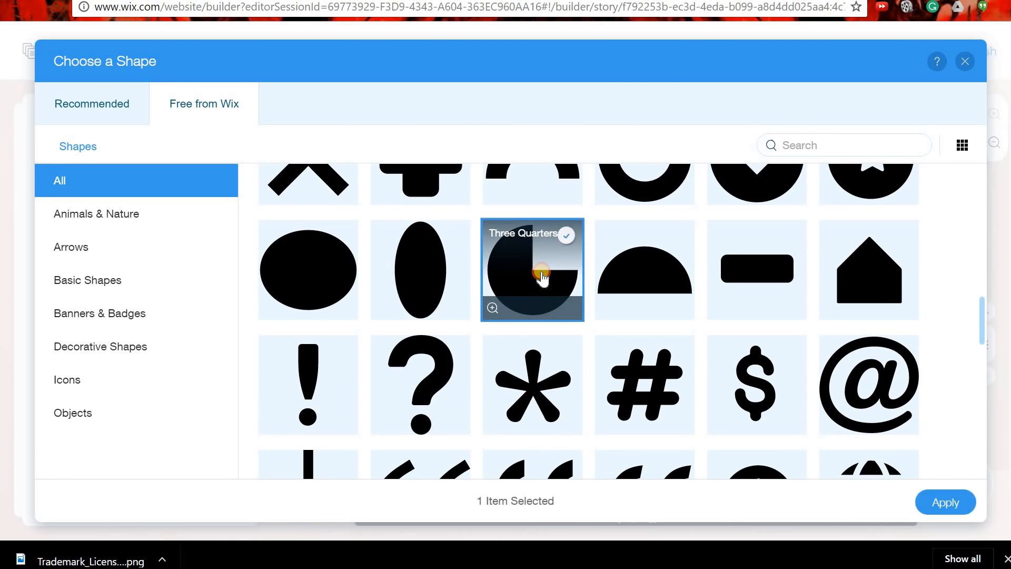
pyautogui.click(956, 507)
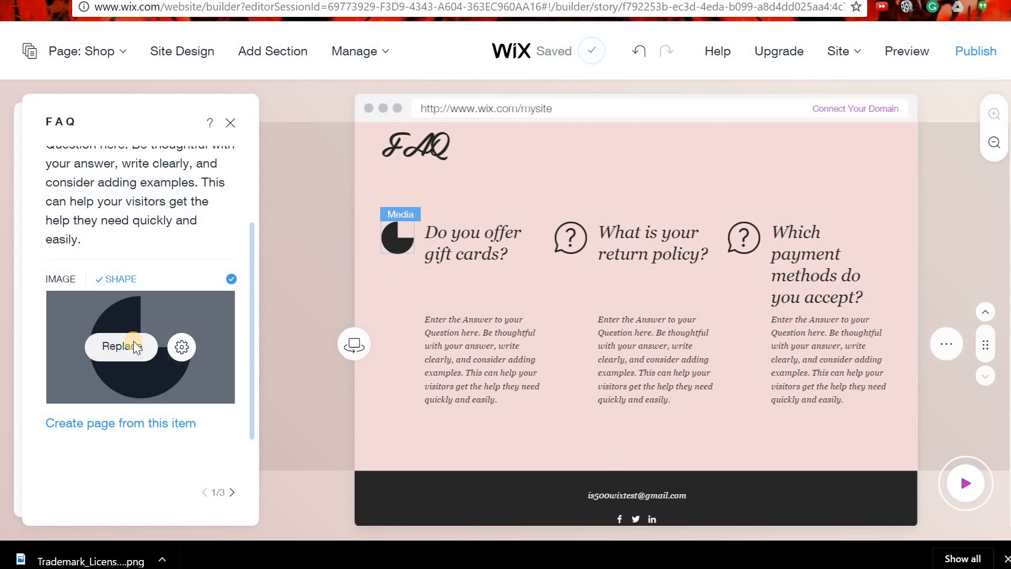
# Restore the question-mark speech bubble shape on the first FAQ item.
pyautogui.click(132, 345)
pyautogui.click(226, 235)
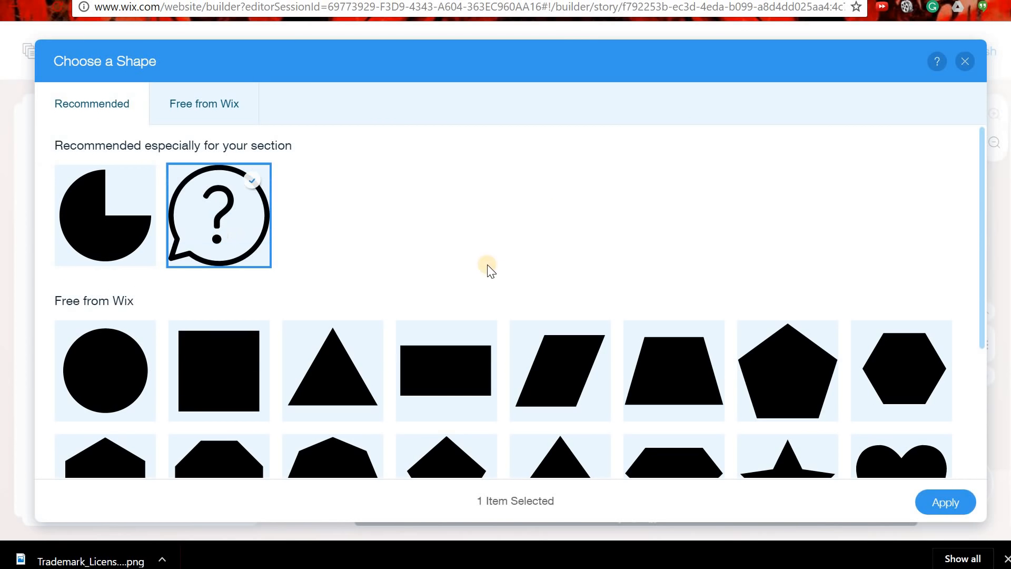
pyautogui.click(960, 506)
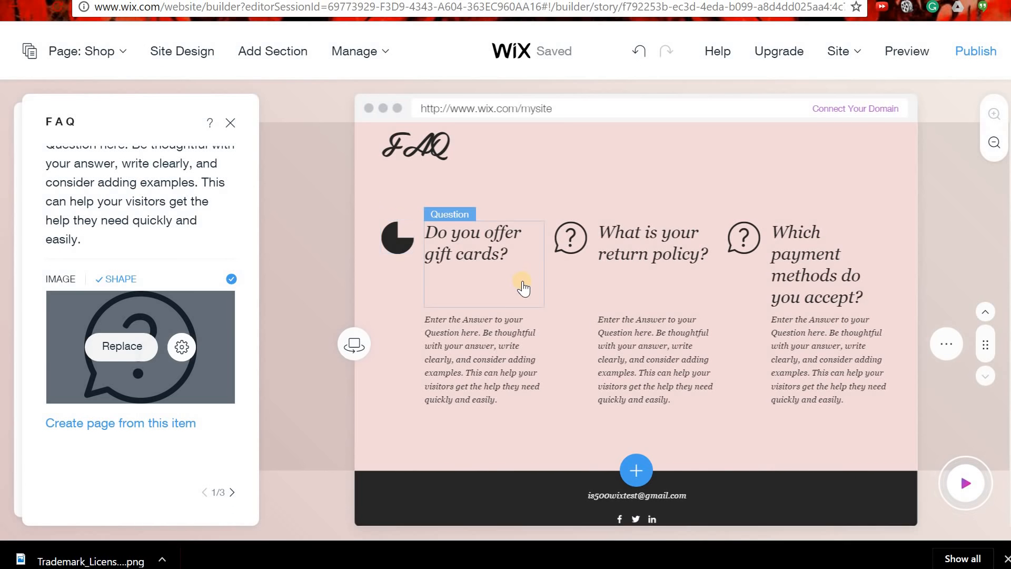
# Switch the FAQ items' media type from shapes to images.
pyautogui.scroll(5, 628, 305)
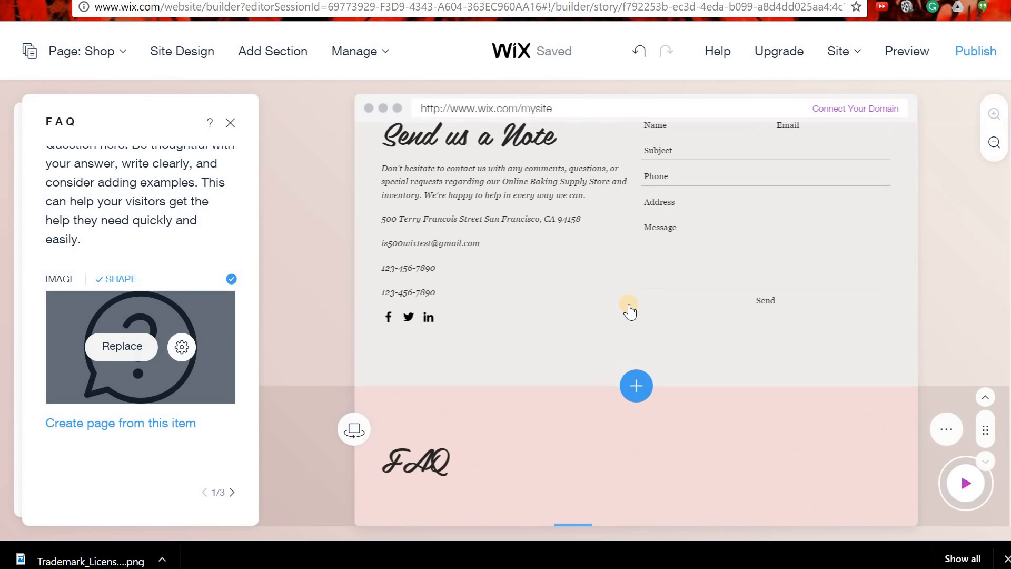
pyautogui.scroll(-3, 562, 301)
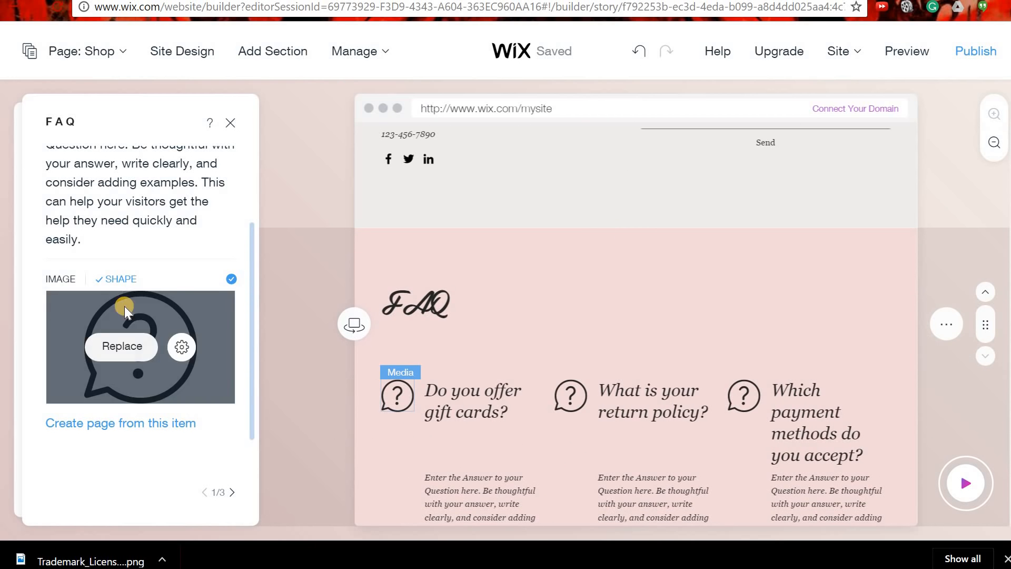
pyautogui.scroll(2, 127, 305)
pyautogui.scroll(-2, 168, 324)
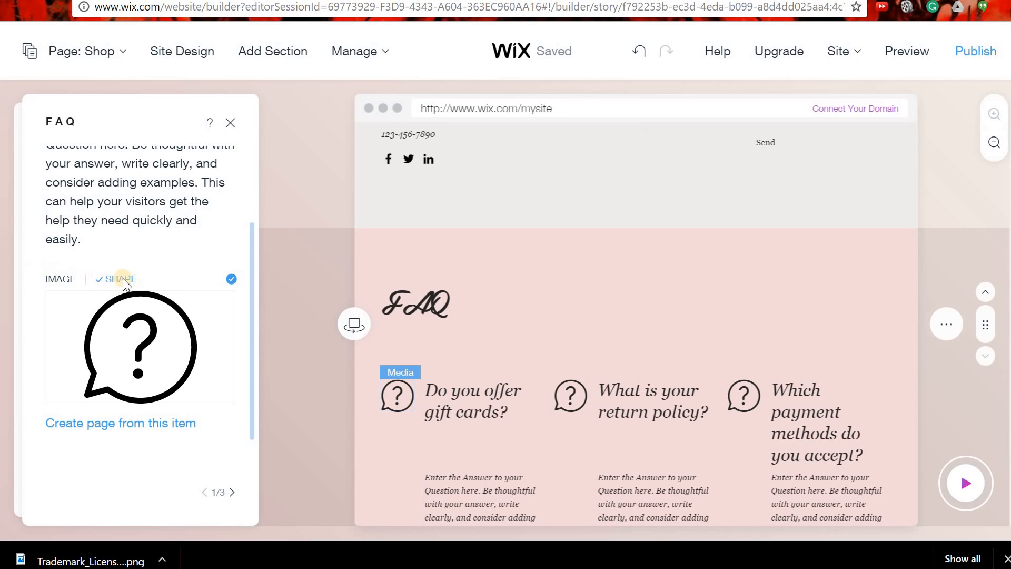
pyautogui.click(61, 281)
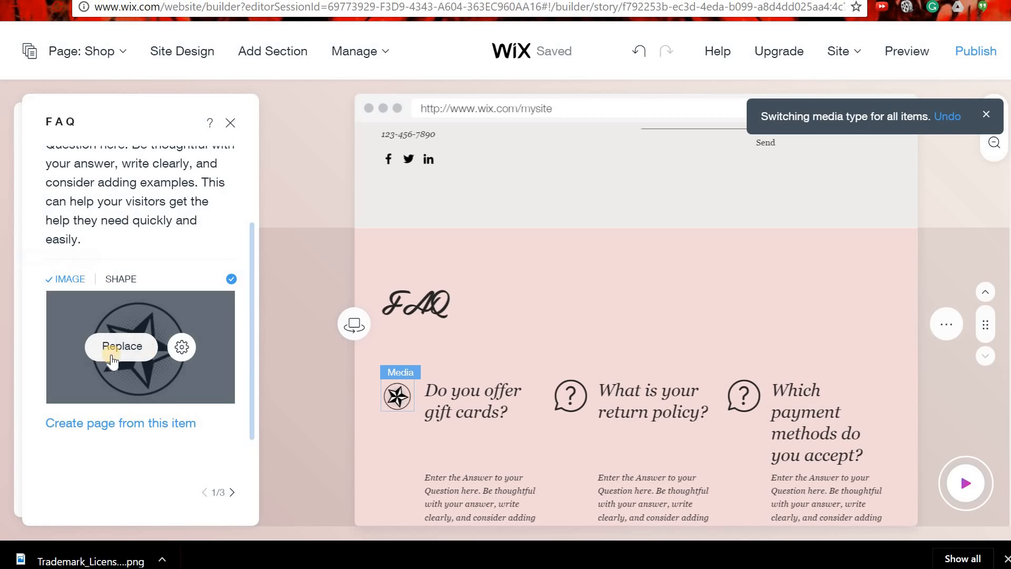
# Upload the blue Trademark_License_FAQ.svg.png from Downloads into My Images.
pyautogui.click(111, 355)
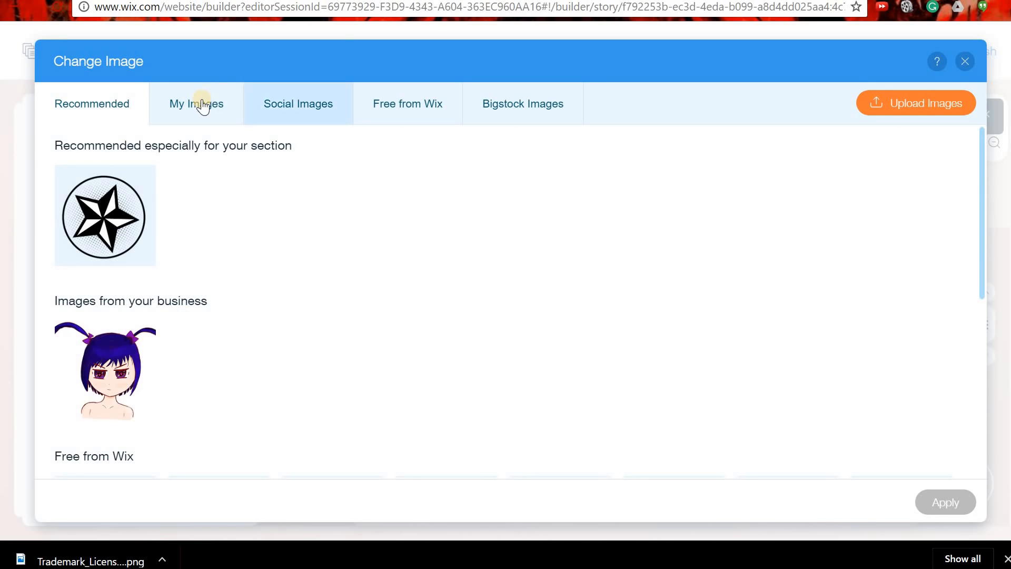
pyautogui.click(202, 103)
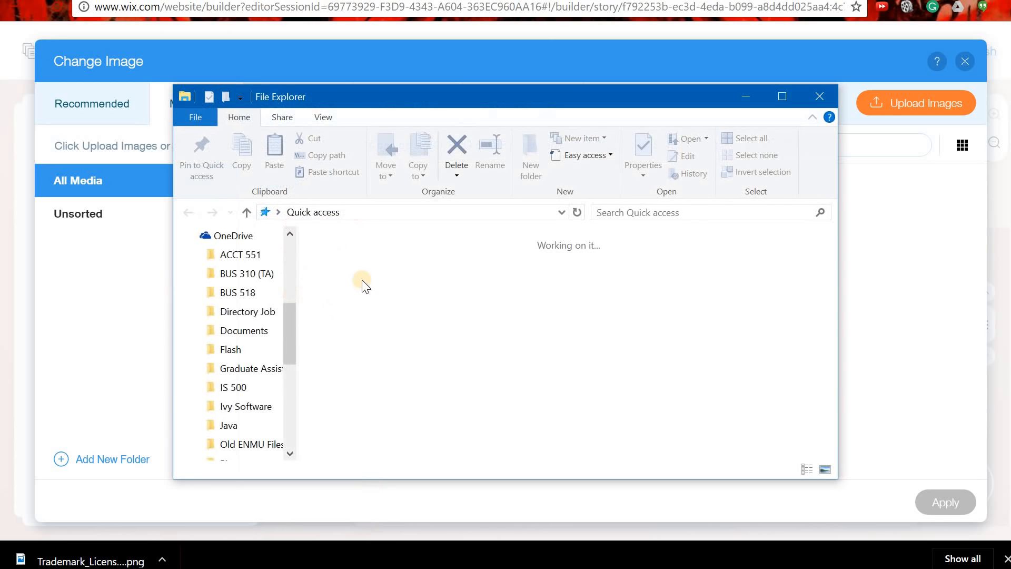
pyautogui.doubleClick(571, 290)
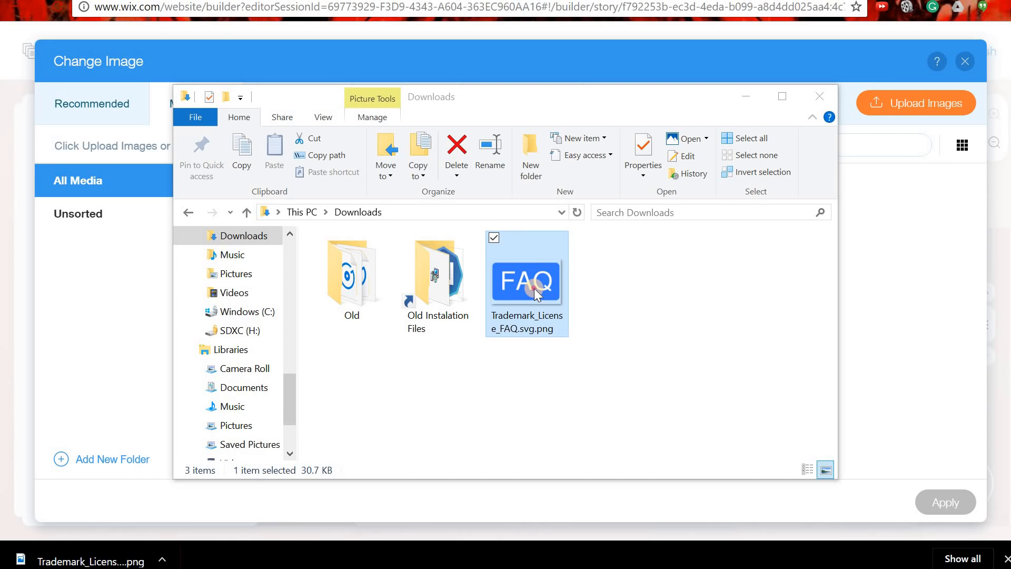
pyautogui.moveTo(534, 288); pyautogui.dragTo(917, 327)
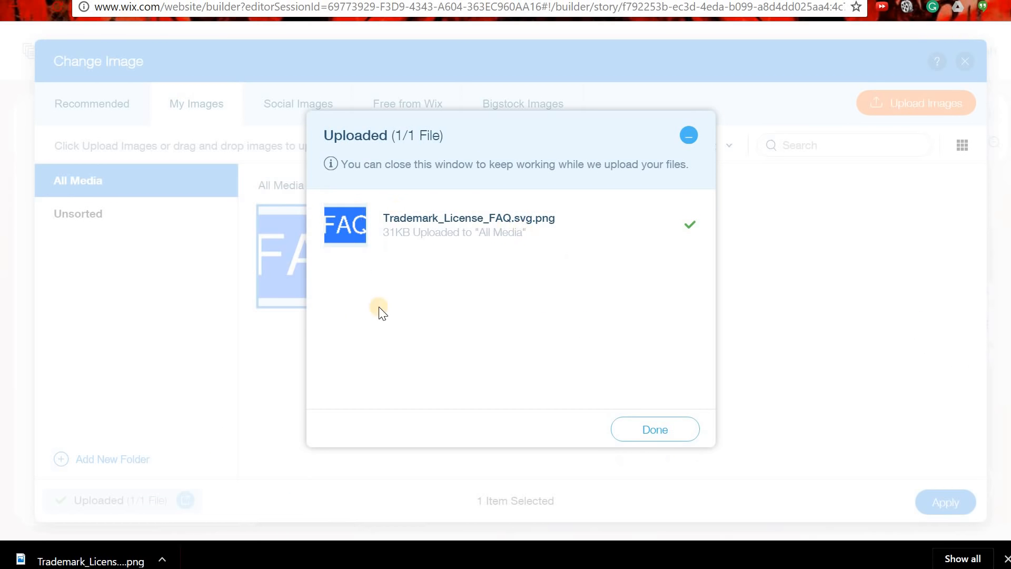
pyautogui.click(681, 432)
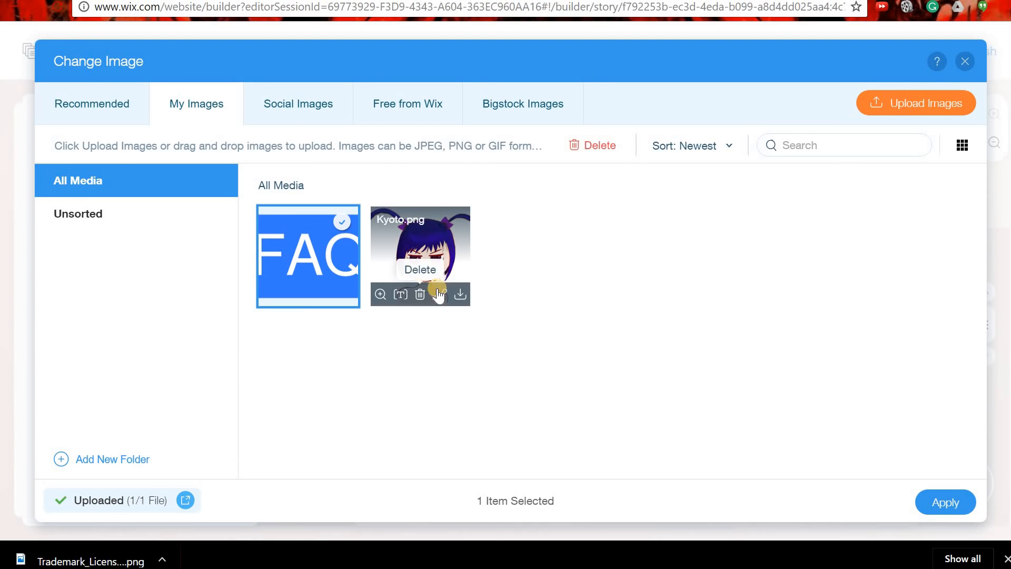
# Delete Kyoto.png from the media library and apply the FAQ image to the first question.
pyautogui.click(419, 295)
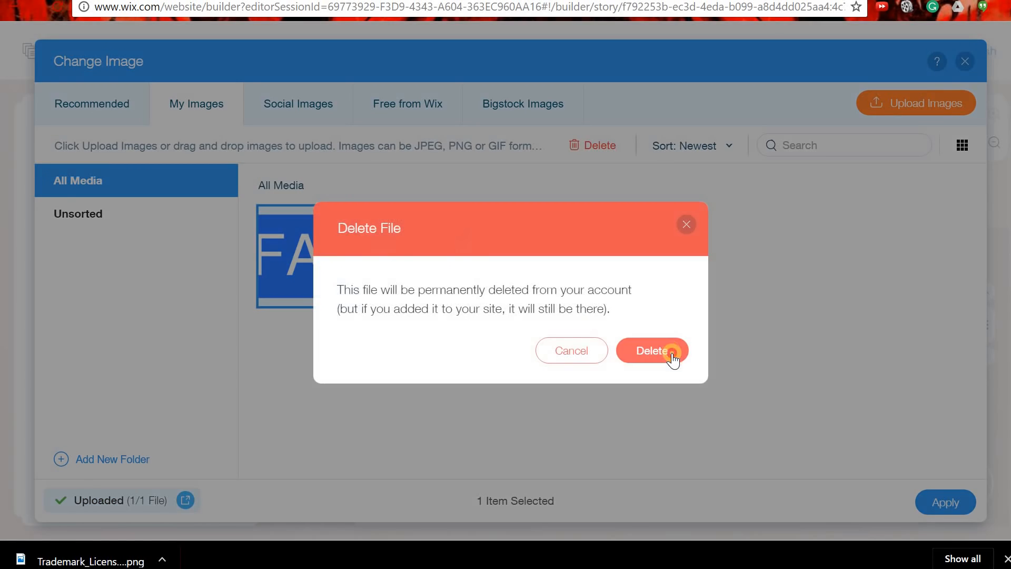
pyautogui.click(653, 350)
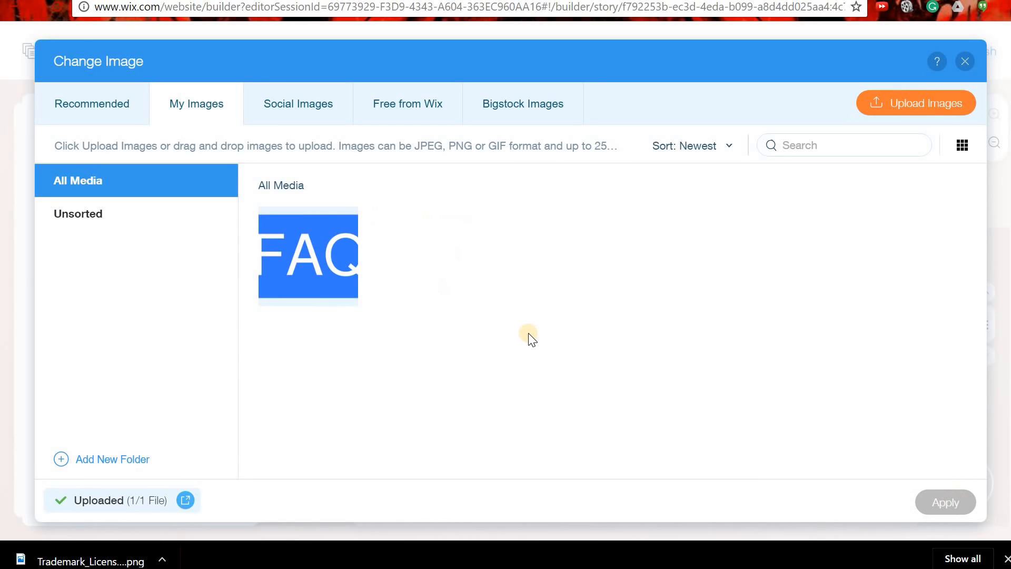
pyautogui.click(308, 253)
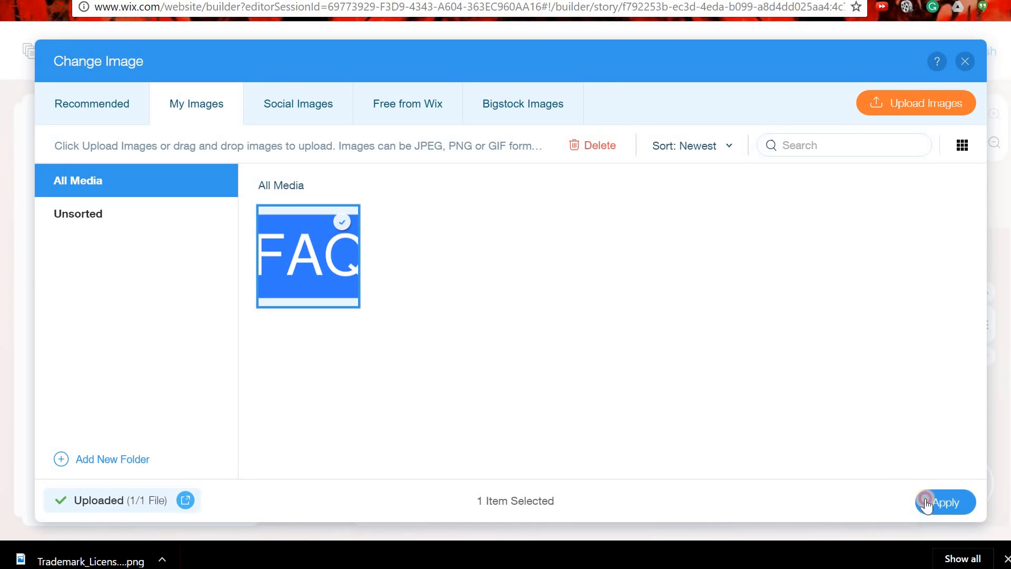
pyautogui.click(927, 505)
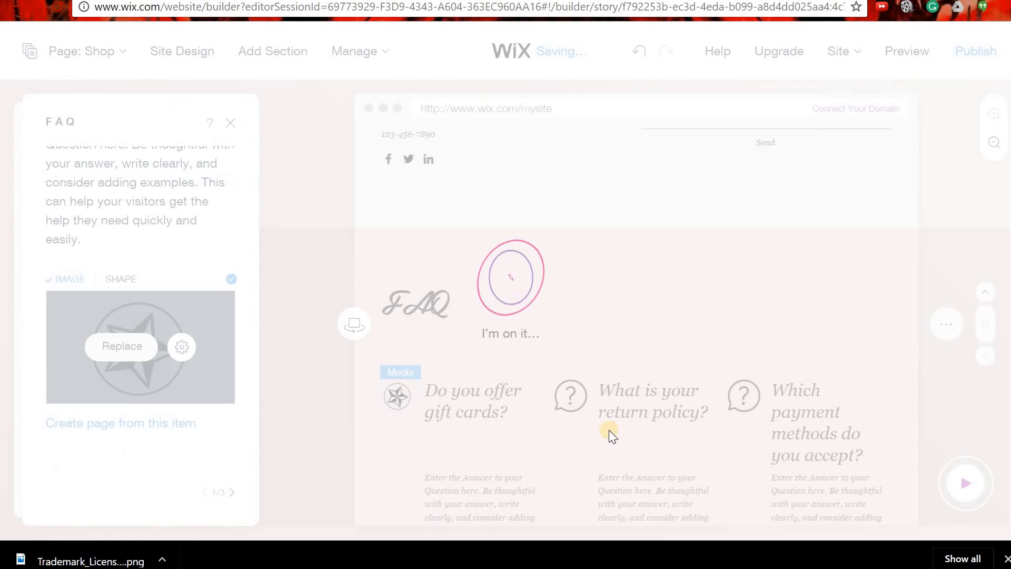
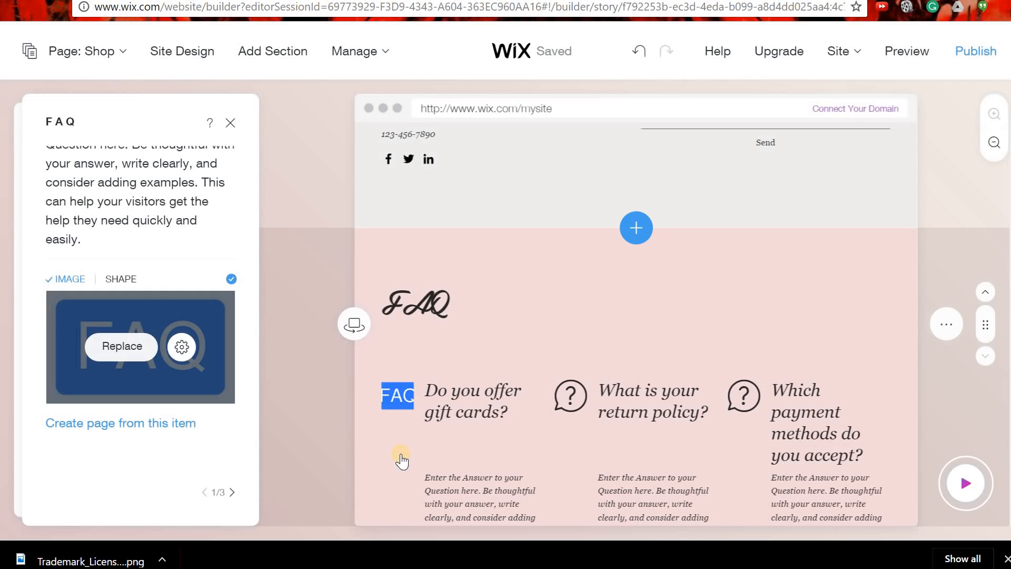
# Give all three FAQ items the question-mark speech-bubble shape instead of images.
pyautogui.click(131, 277)
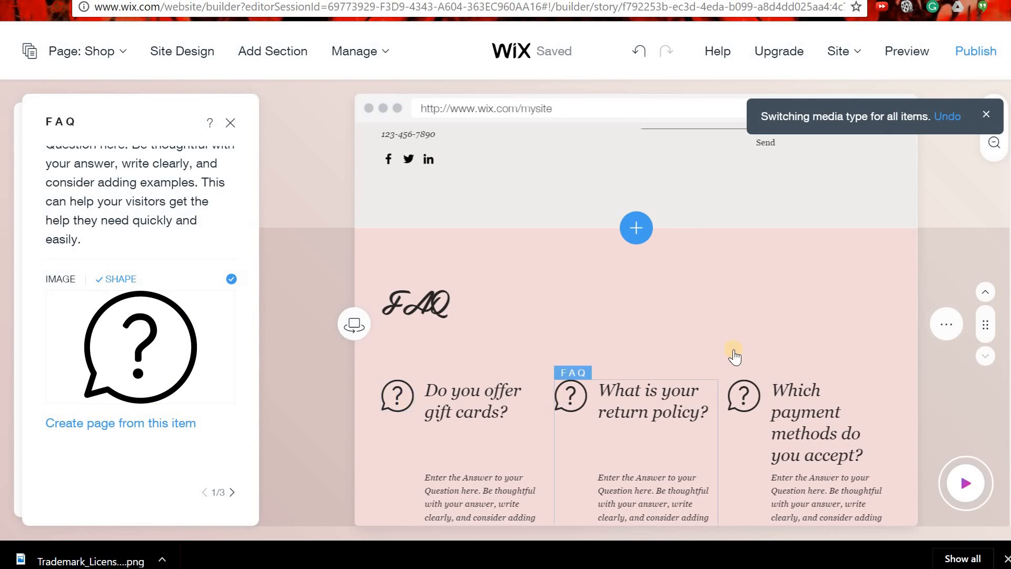
pyautogui.scroll(-4, 746, 368)
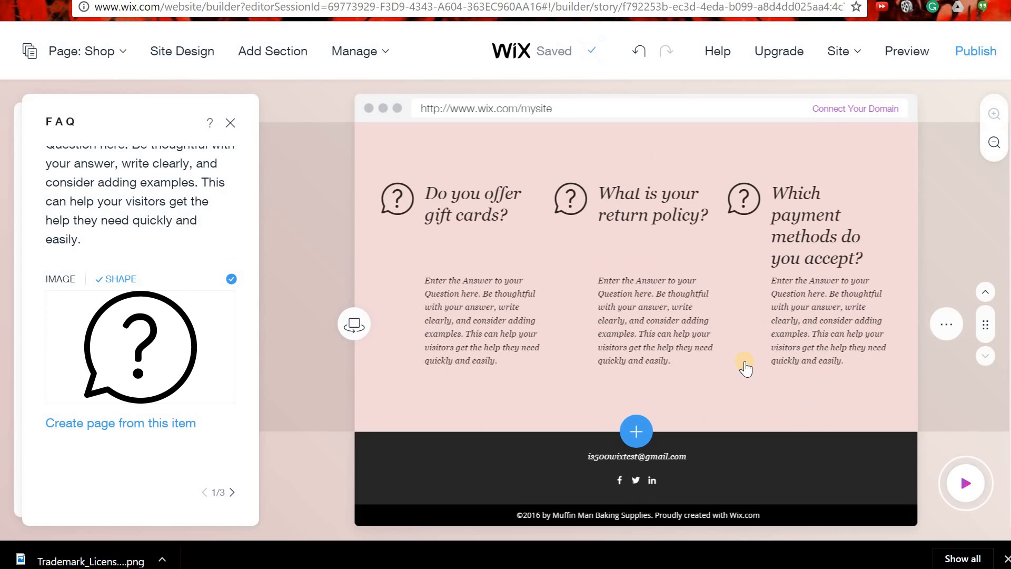
pyautogui.scroll(10, 745, 367)
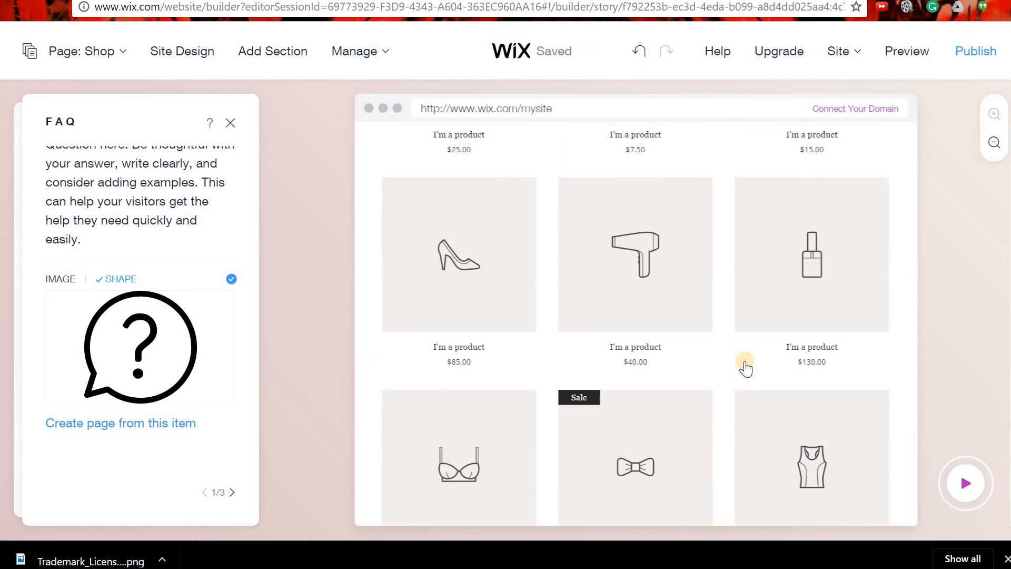
pyautogui.scroll(5, 745, 367)
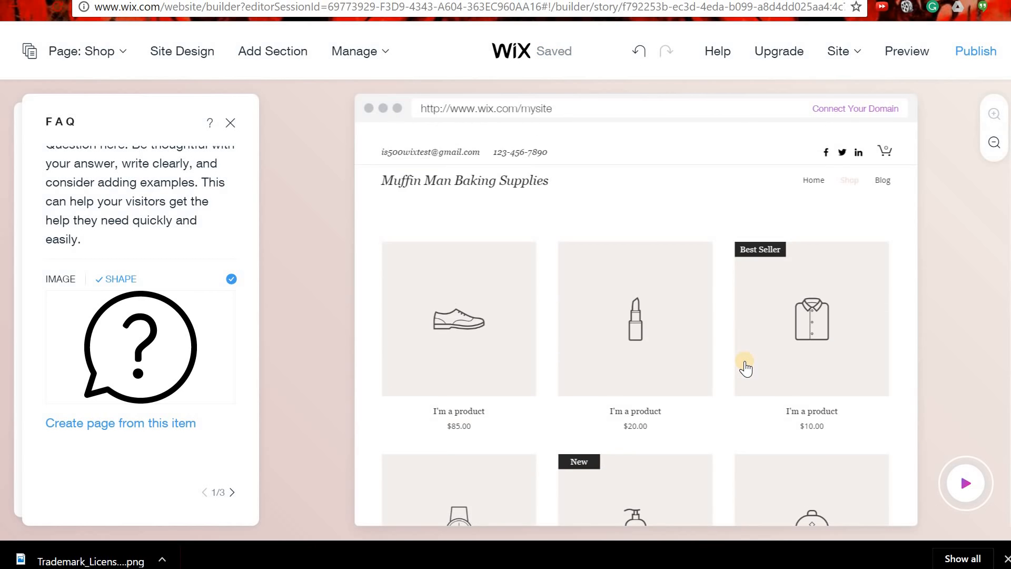
pyautogui.scroll(-10, 745, 367)
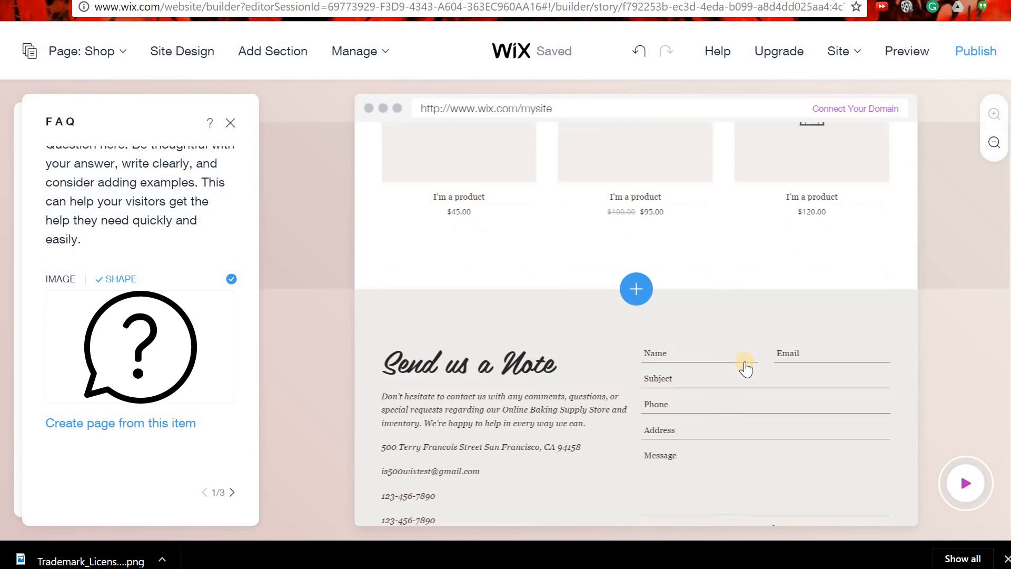
pyautogui.scroll(-5, 745, 375)
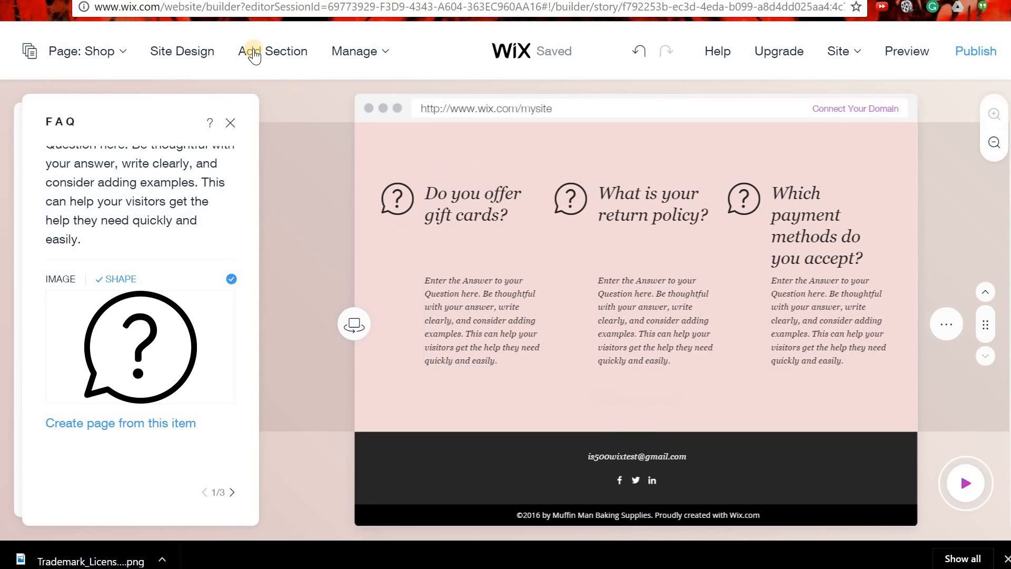
# Dismiss the Add Section choices without adding anything and bring up the site's Pages list.
pyautogui.click(254, 56)
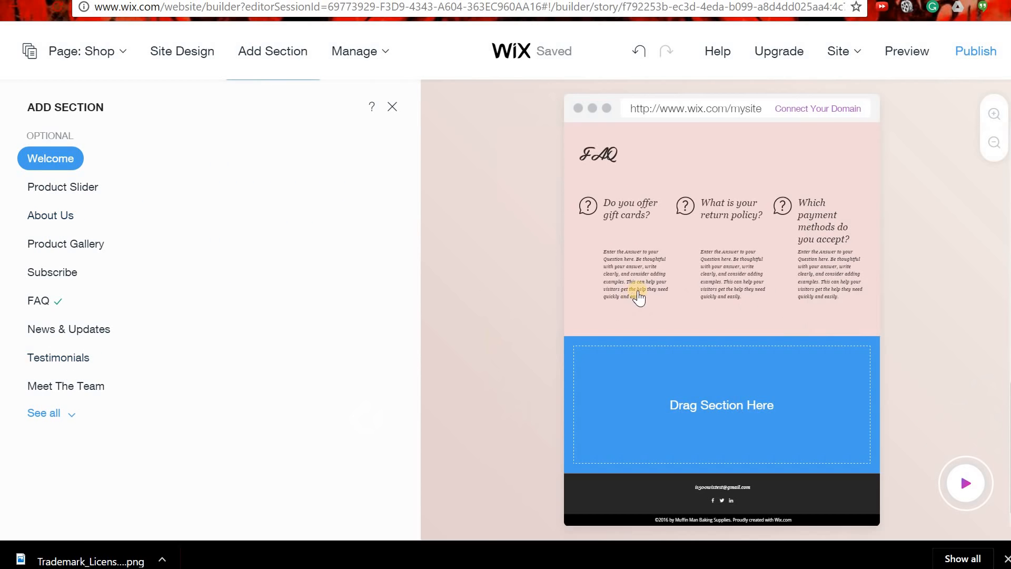
pyautogui.click(393, 105)
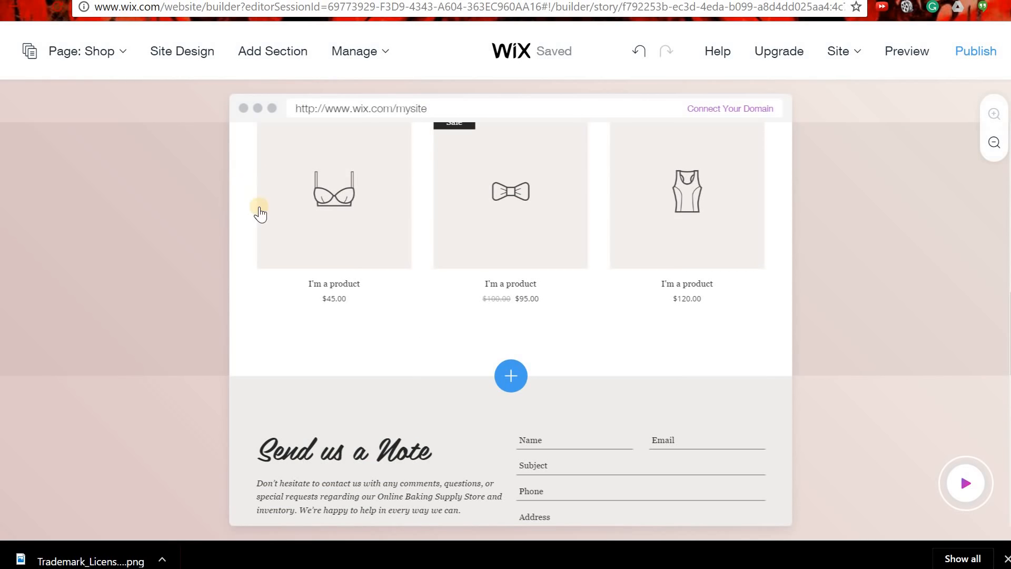
pyautogui.moveTo(392, 64)
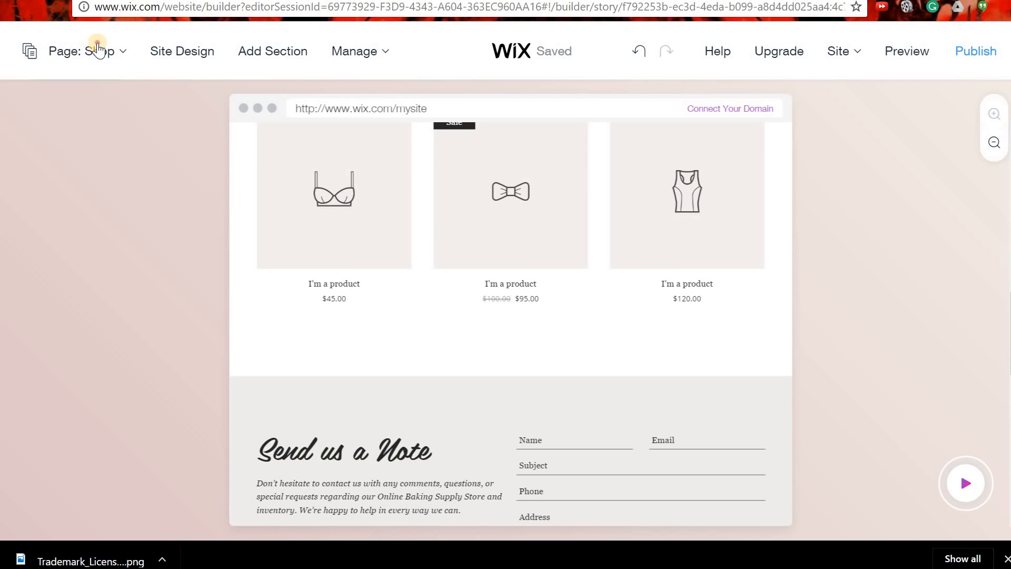
pyautogui.click(97, 51)
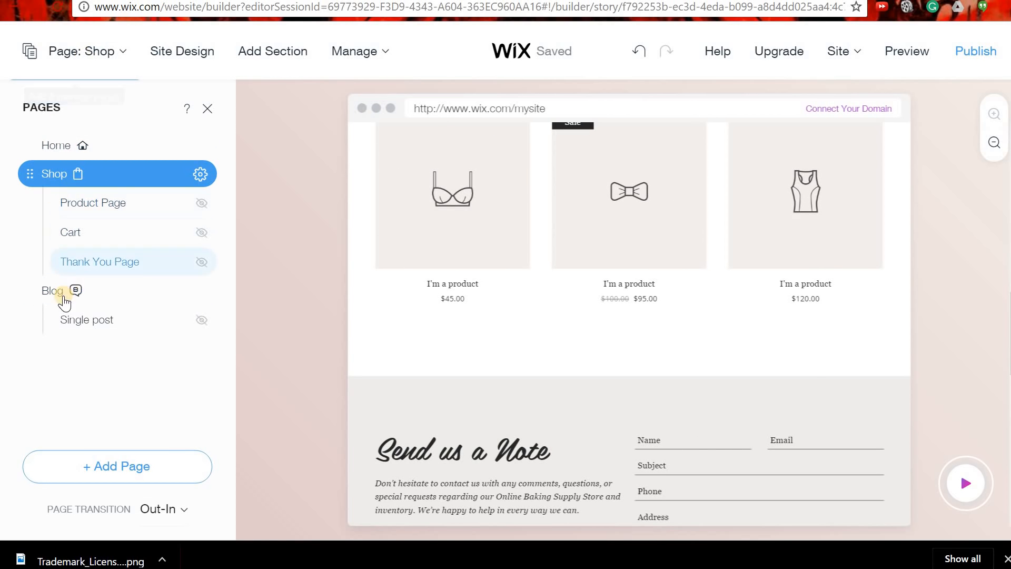
# Go to the Blog page and look through its posts.
pyautogui.click(63, 294)
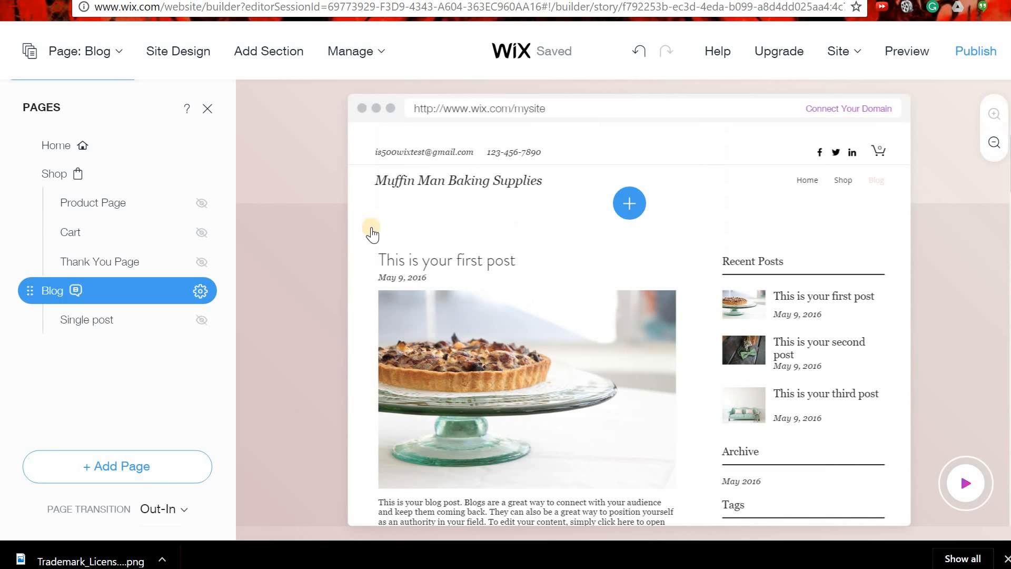
pyautogui.scroll(-6, 497, 314)
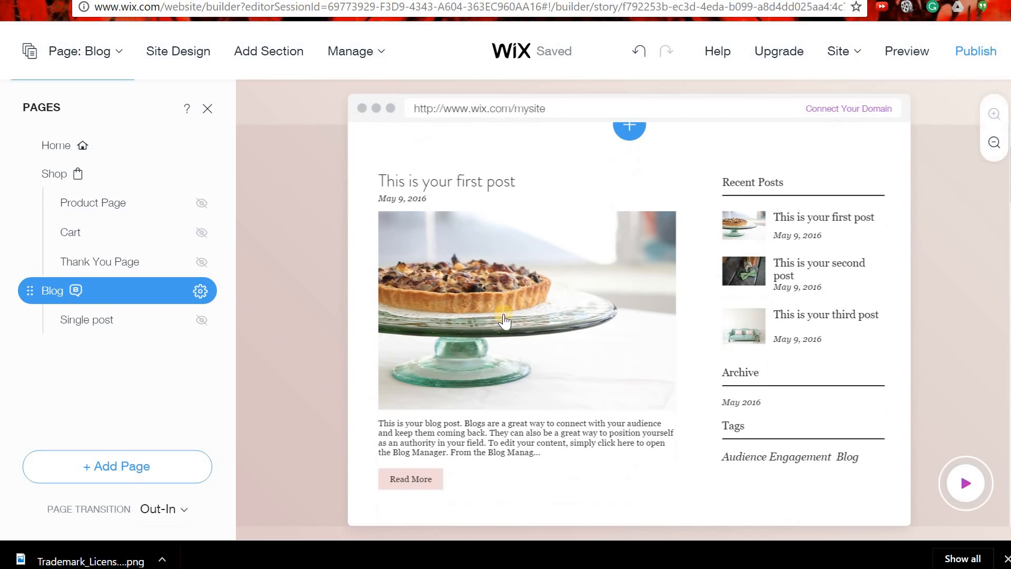
pyautogui.scroll(-10, 517, 340)
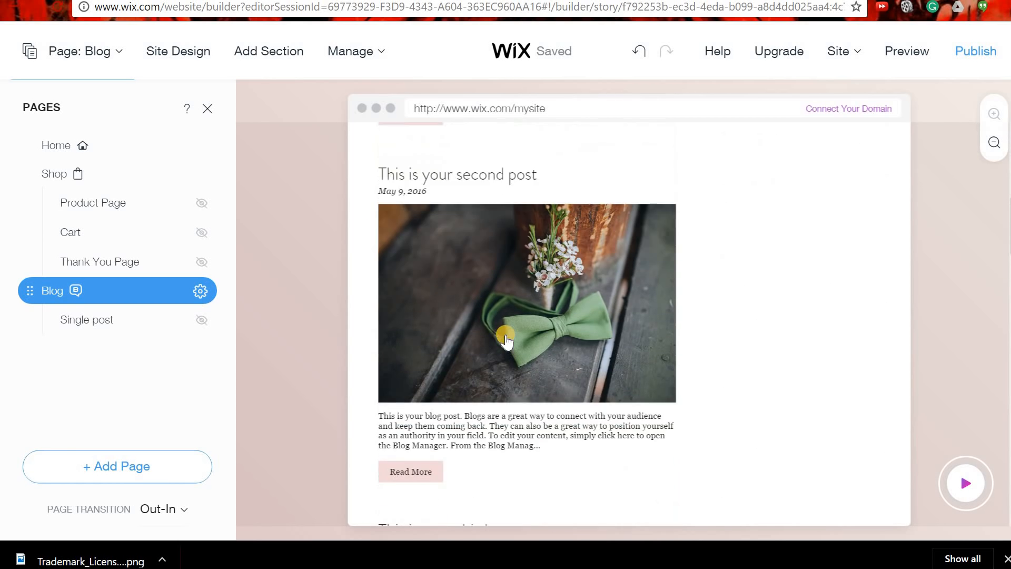
pyautogui.scroll(-3, 527, 338)
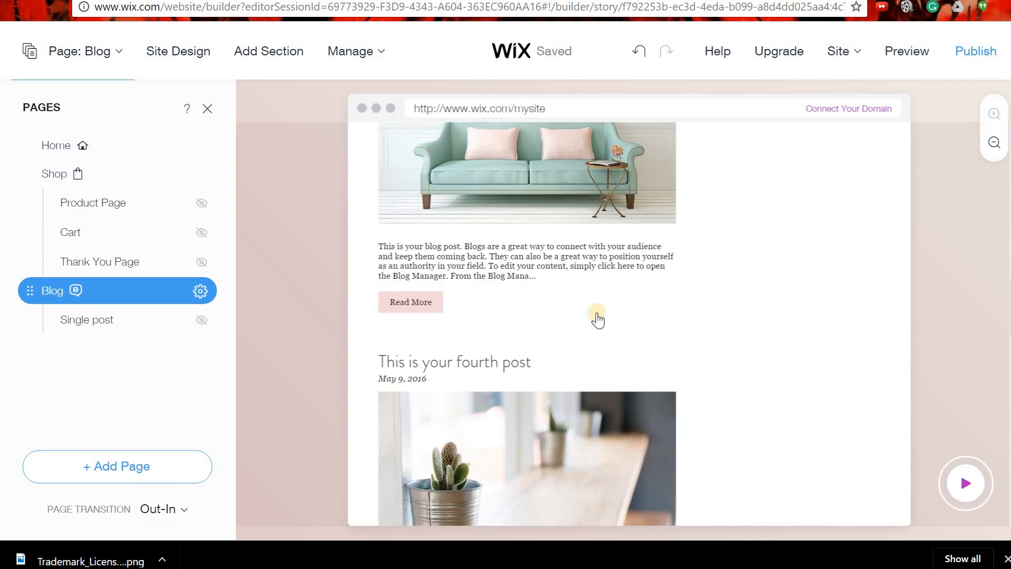
pyautogui.scroll(20, 551, 330)
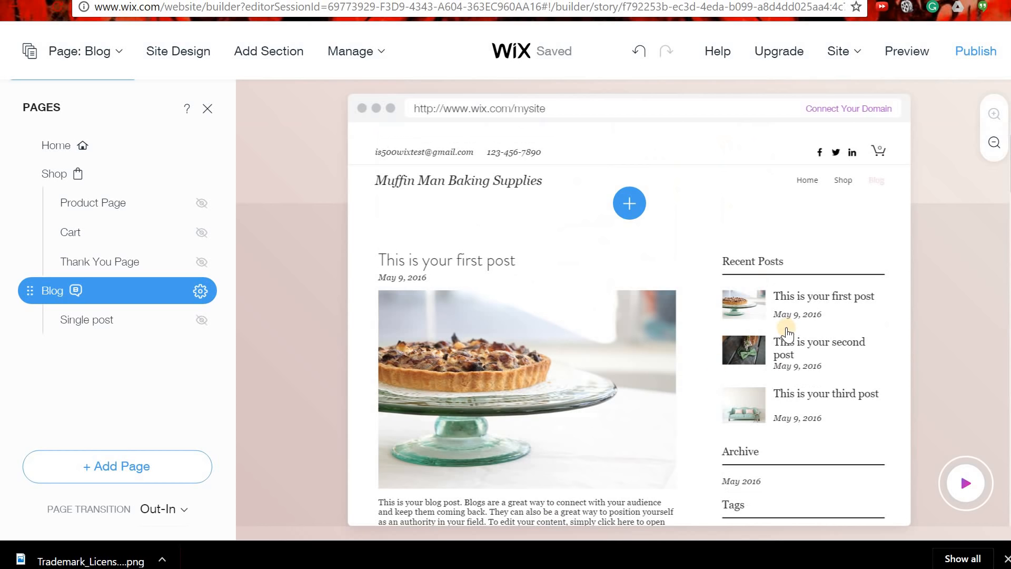
pyautogui.scroll(-5, 616, 379)
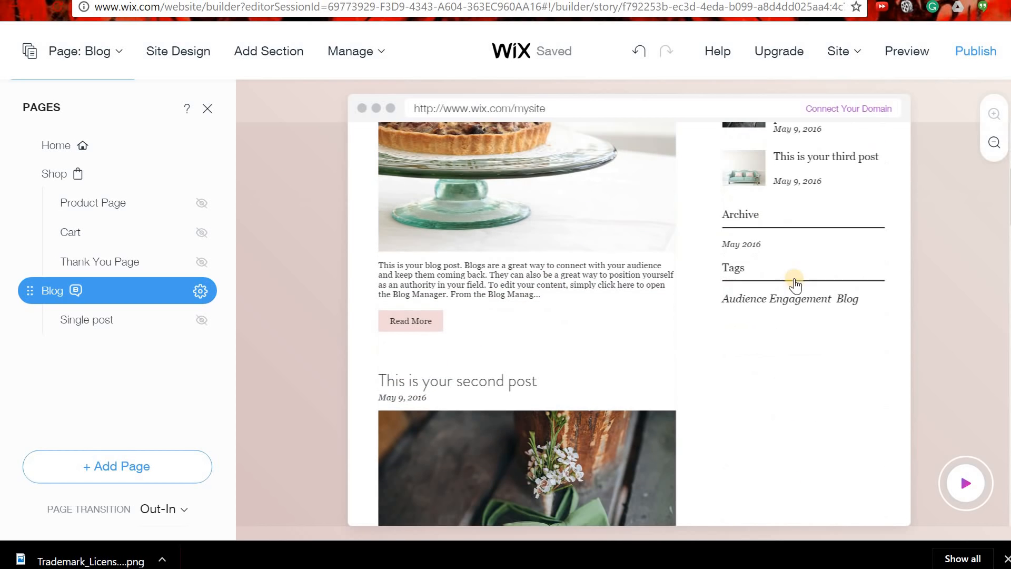
pyautogui.scroll(1, 601, 374)
pyautogui.scroll(4, 601, 375)
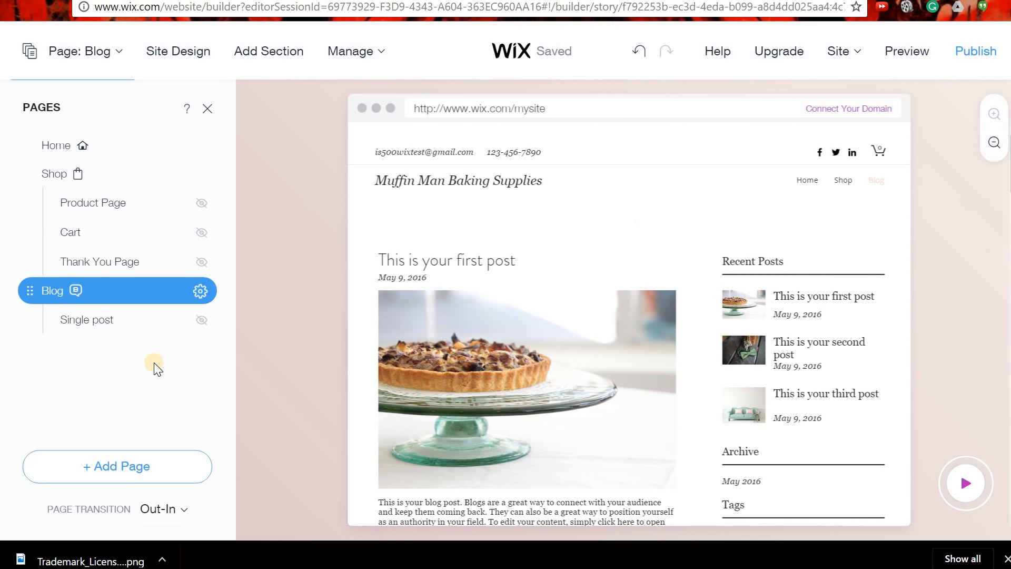
# Open the Single post page and review the first post with its tart photo.
pyautogui.click(100, 325)
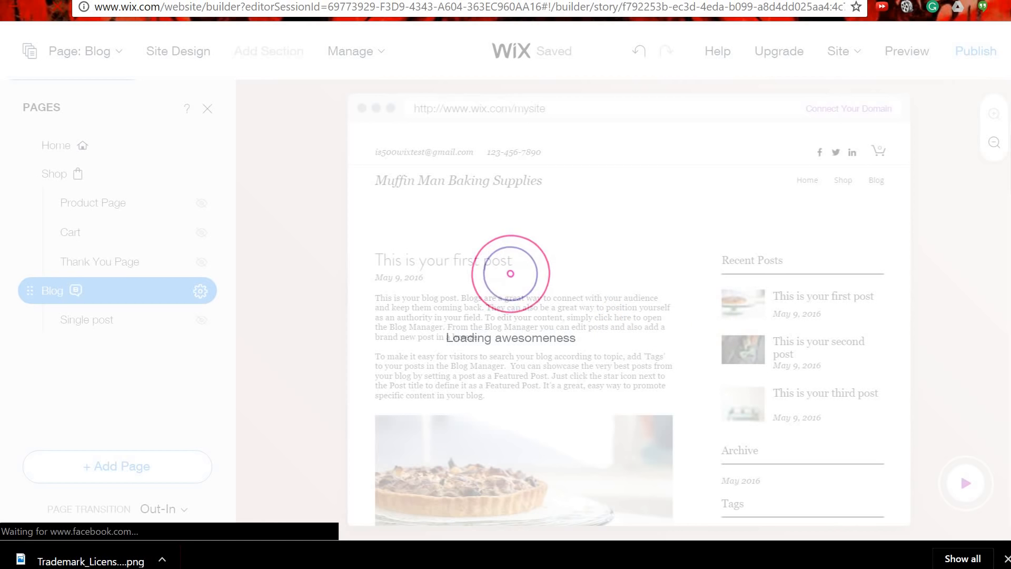
pyautogui.scroll(-6, 580, 404)
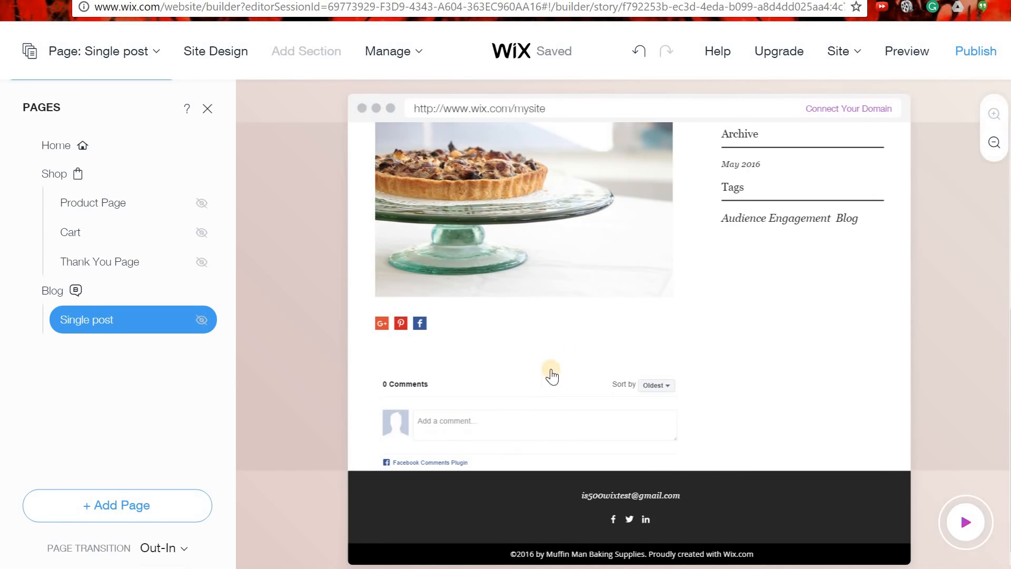
pyautogui.scroll(6, 543, 384)
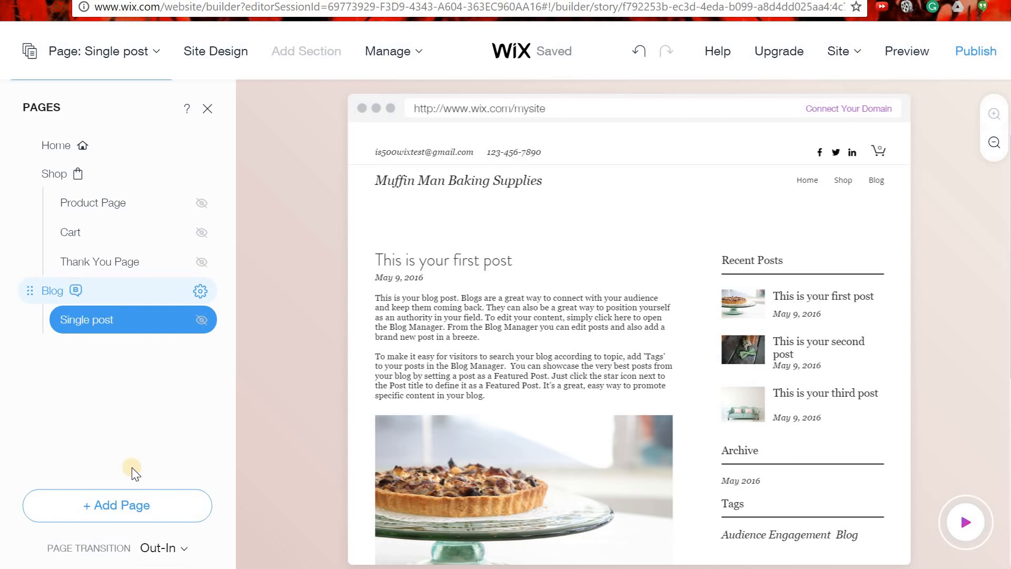
# Return to the Blog page.
pyautogui.click(52, 291)
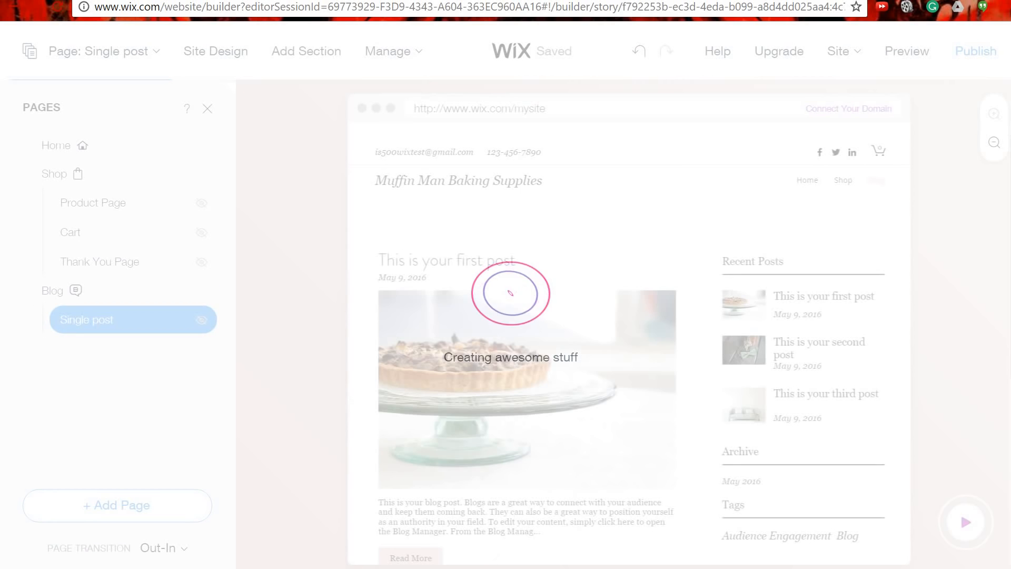
pyautogui.scroll(-6, 539, 251)
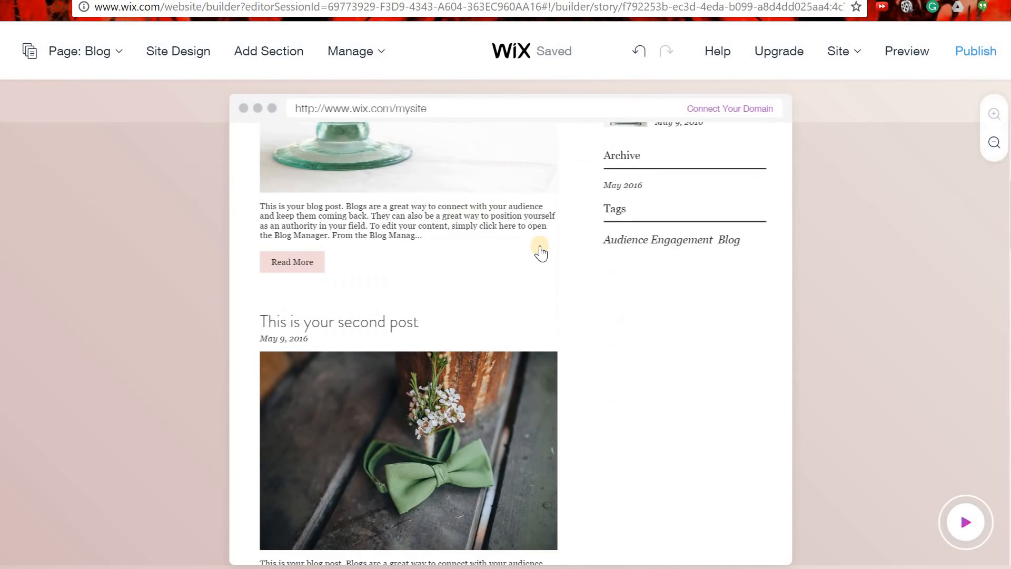
pyautogui.scroll(5, 508, 264)
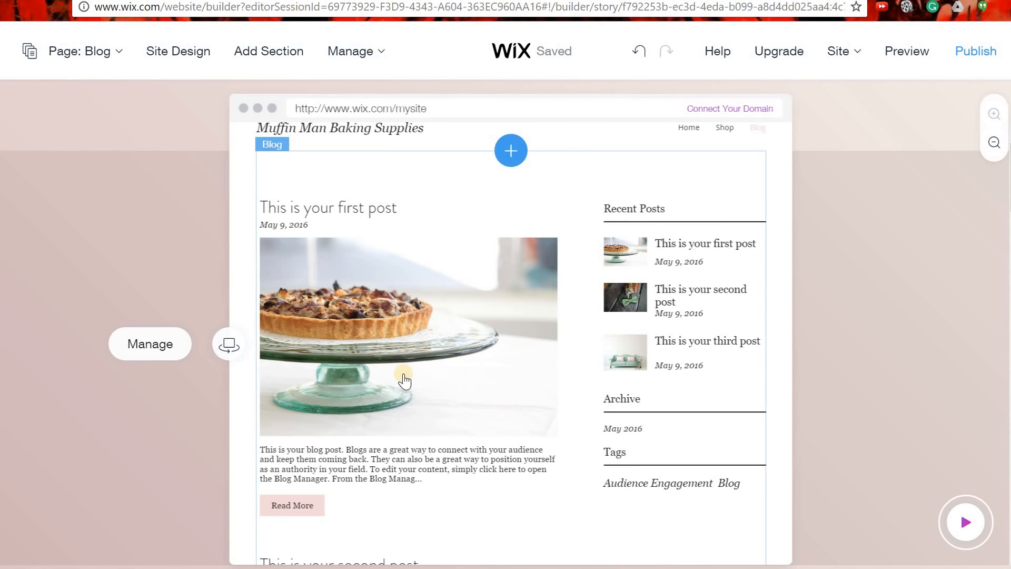
# Switch the blog section to a full-width single-column layout without the Recent Posts sidebar.
pyautogui.click(230, 345)
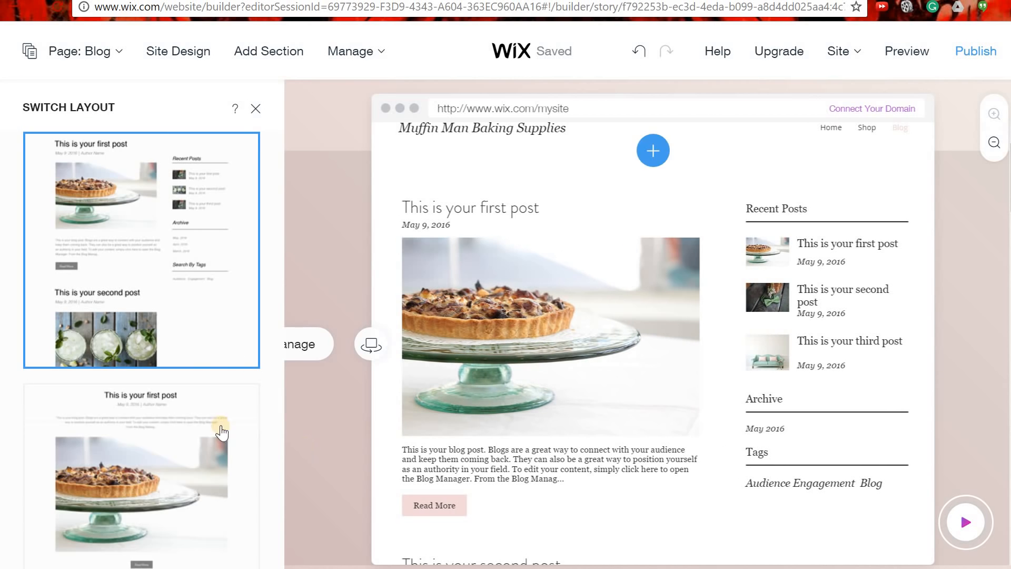
pyautogui.scroll(-2, 219, 307)
pyautogui.scroll(-4, 217, 305)
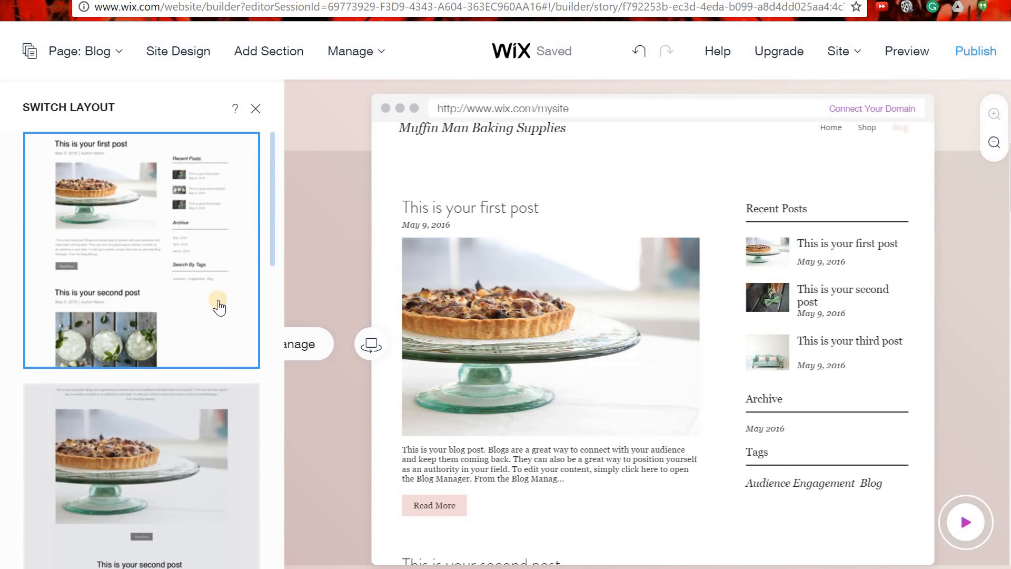
pyautogui.scroll(2, 203, 325)
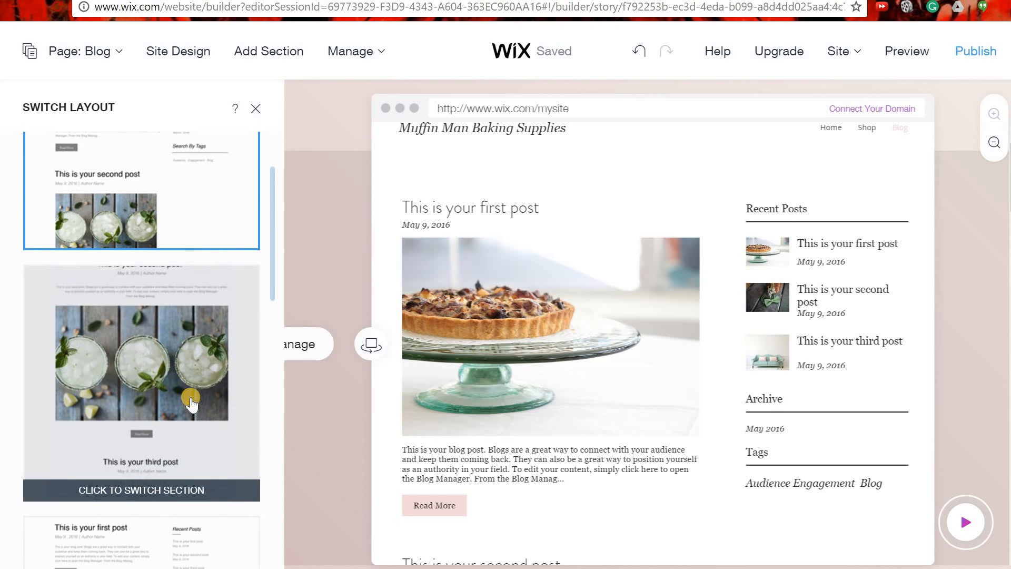
pyautogui.scroll(-6, 192, 410)
pyautogui.scroll(-5, 192, 410)
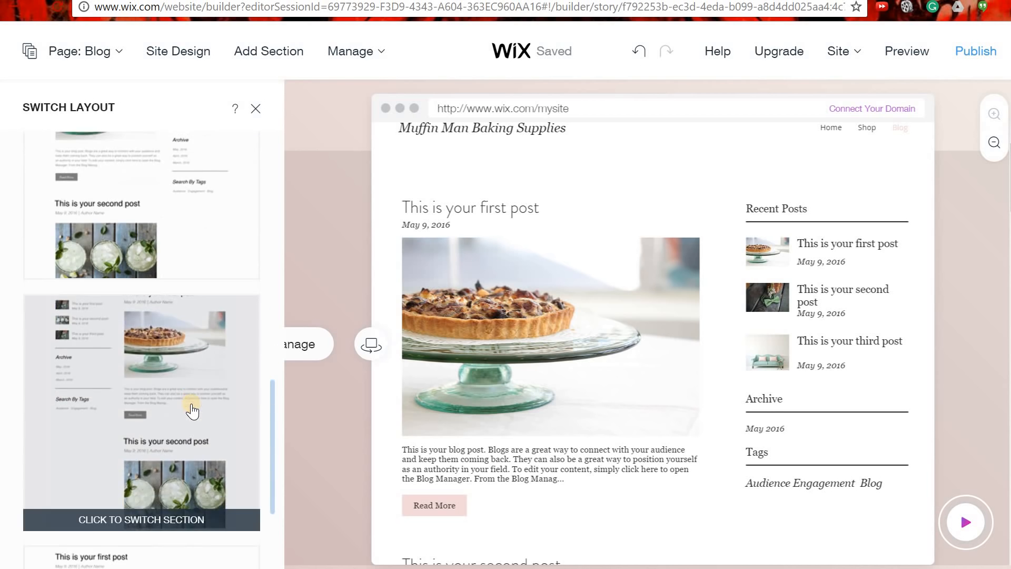
pyautogui.scroll(-4, 192, 413)
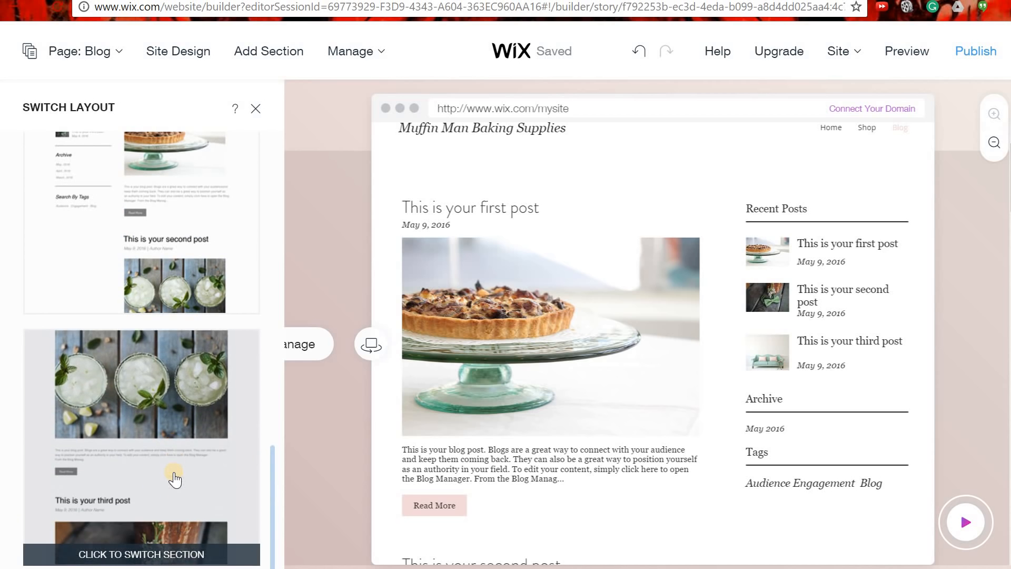
pyautogui.click(176, 478)
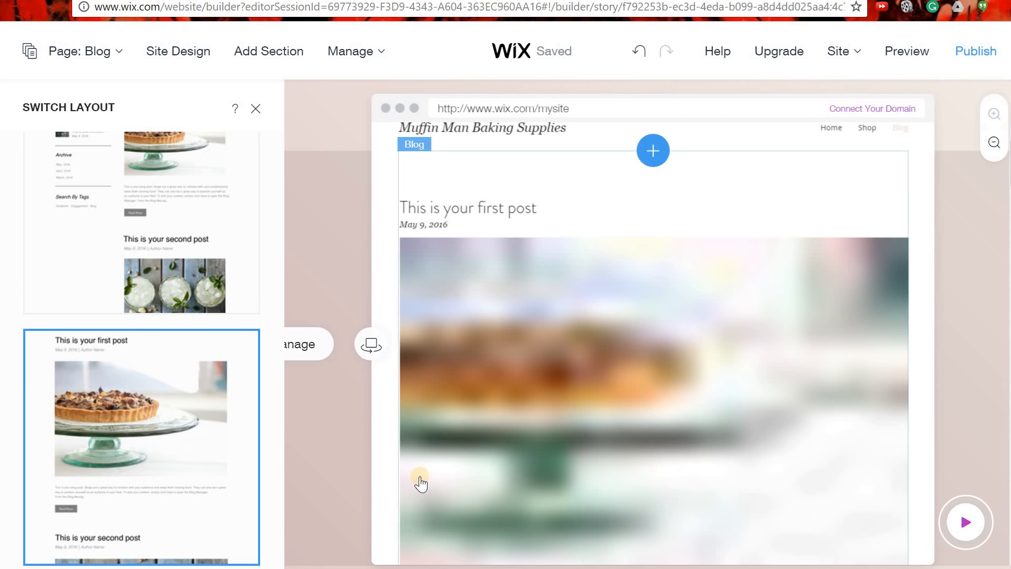
pyautogui.scroll(-5, 596, 374)
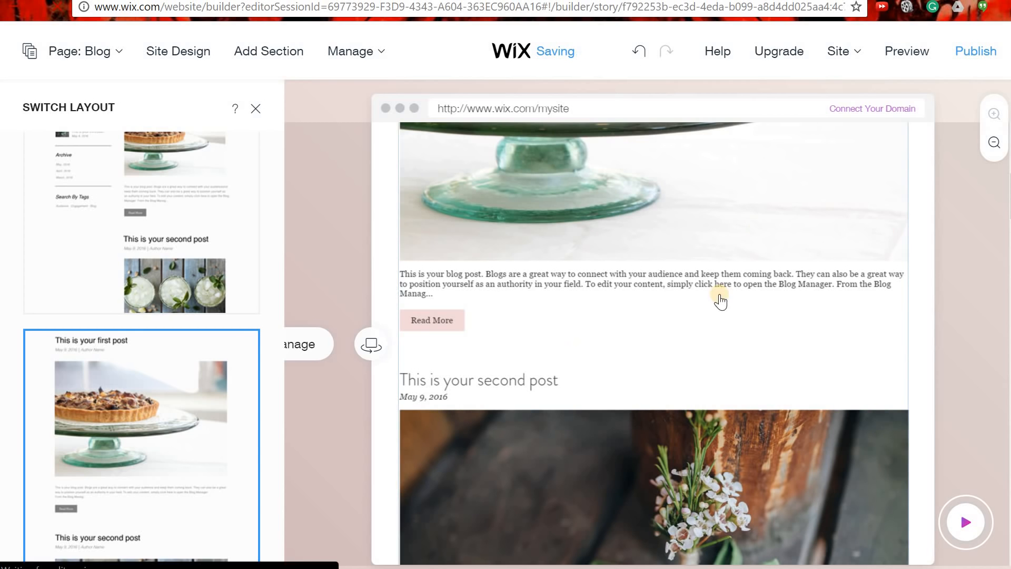
pyautogui.scroll(-1, 738, 369)
pyautogui.scroll(-10, 692, 403)
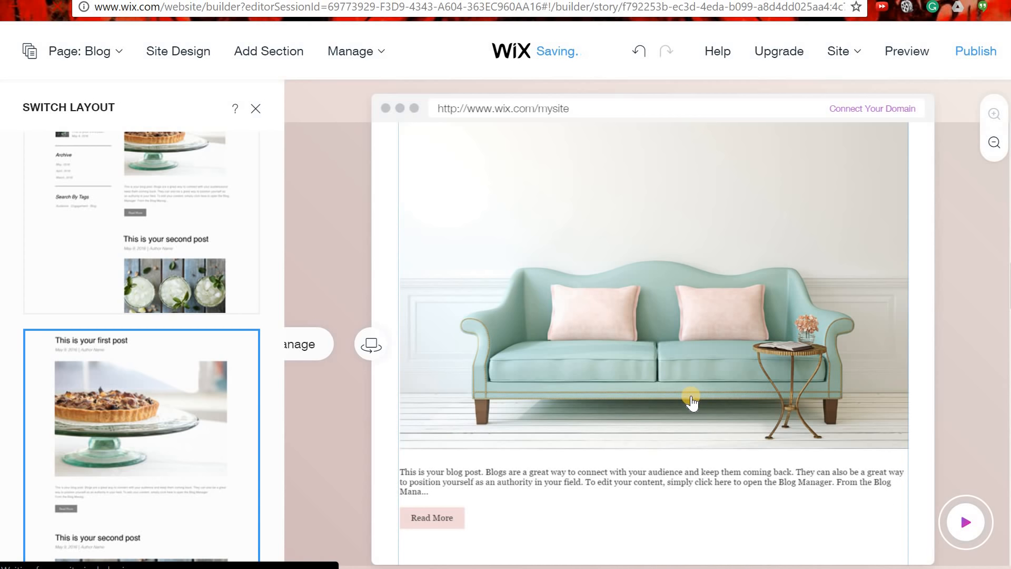
pyautogui.scroll(-2, 692, 402)
pyautogui.scroll(-15, 692, 402)
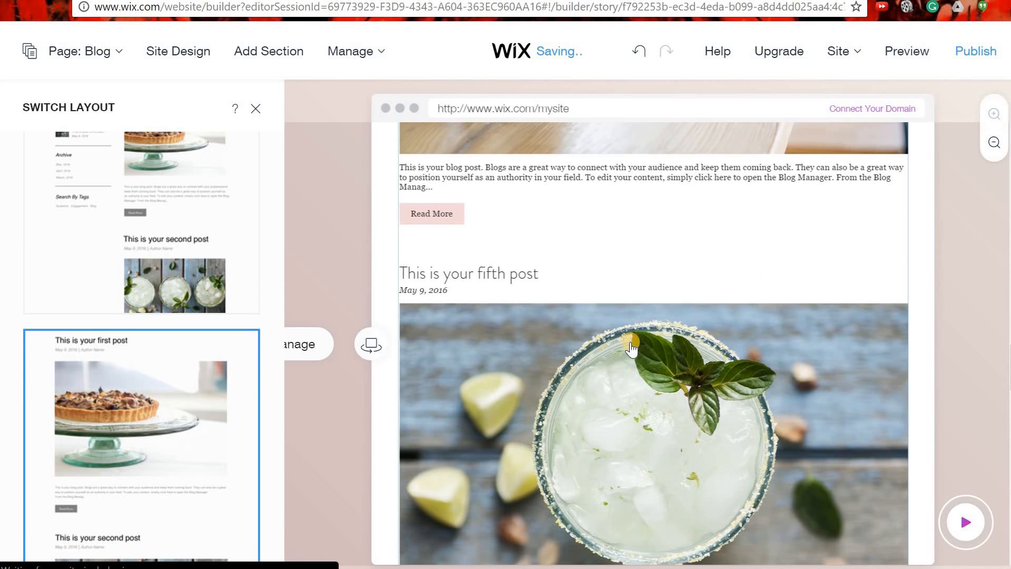
pyautogui.scroll(-8, 656, 357)
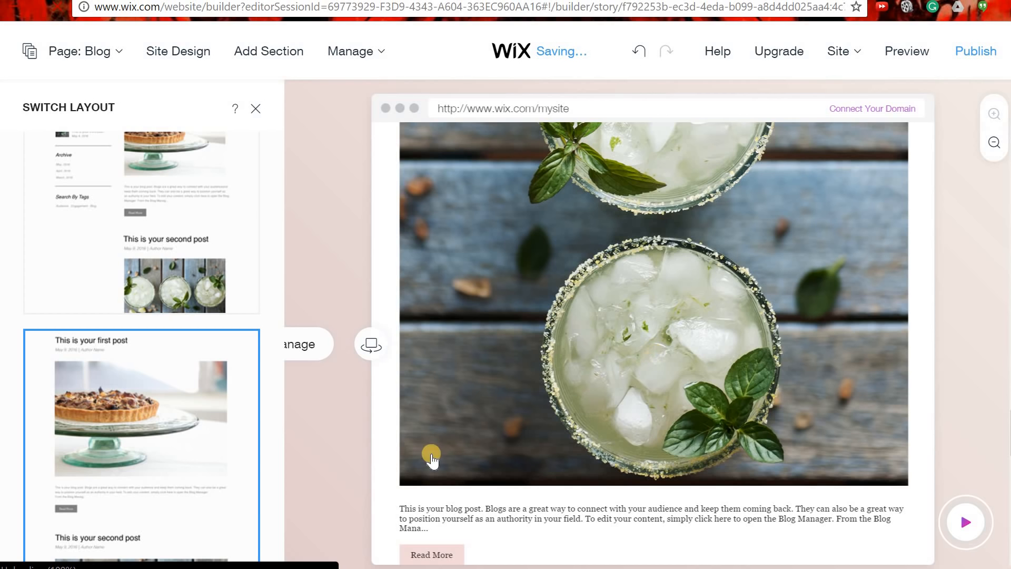
pyautogui.scroll(-8, 605, 441)
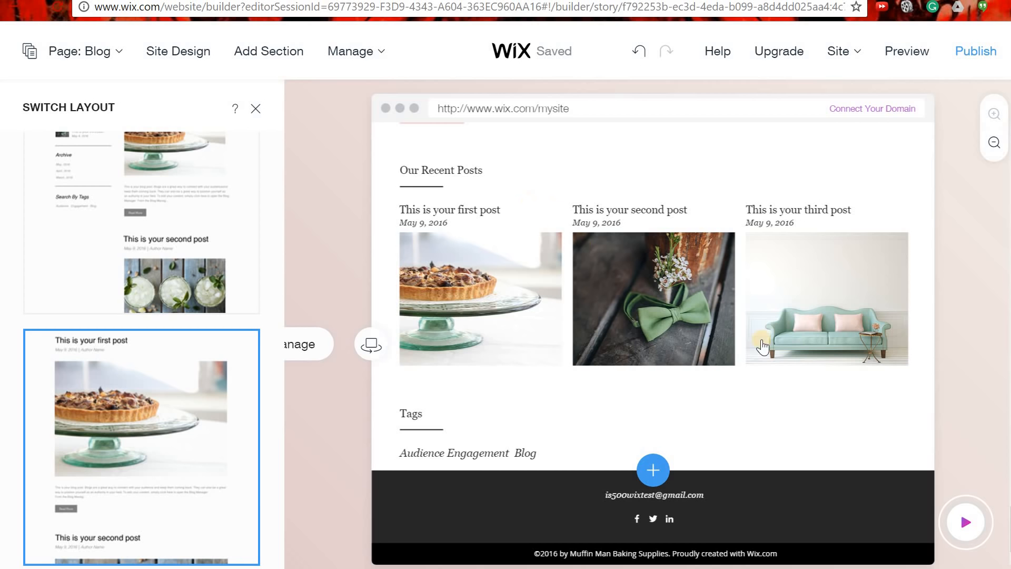
pyautogui.scroll(15, 619, 411)
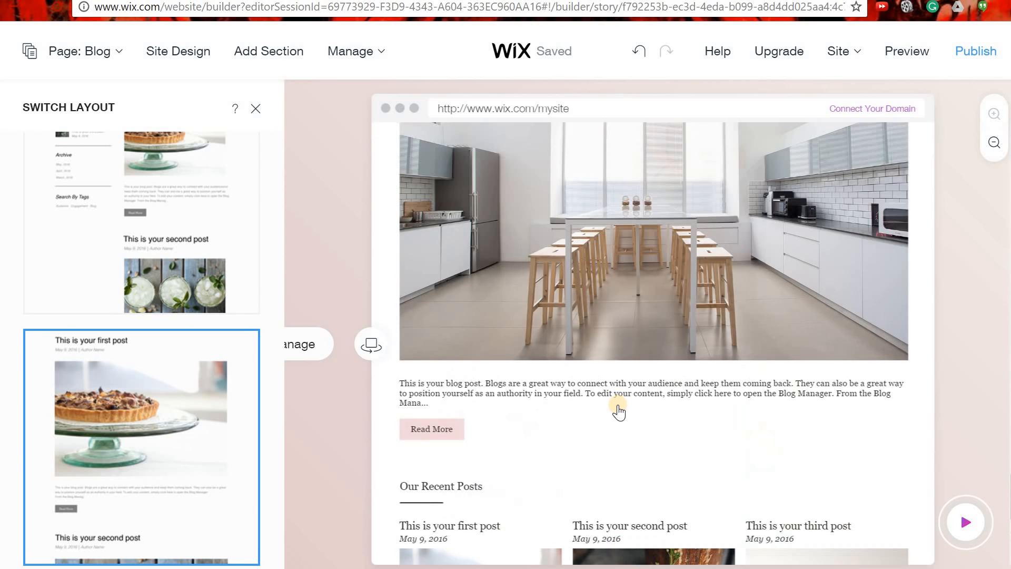
pyautogui.scroll(10, 620, 411)
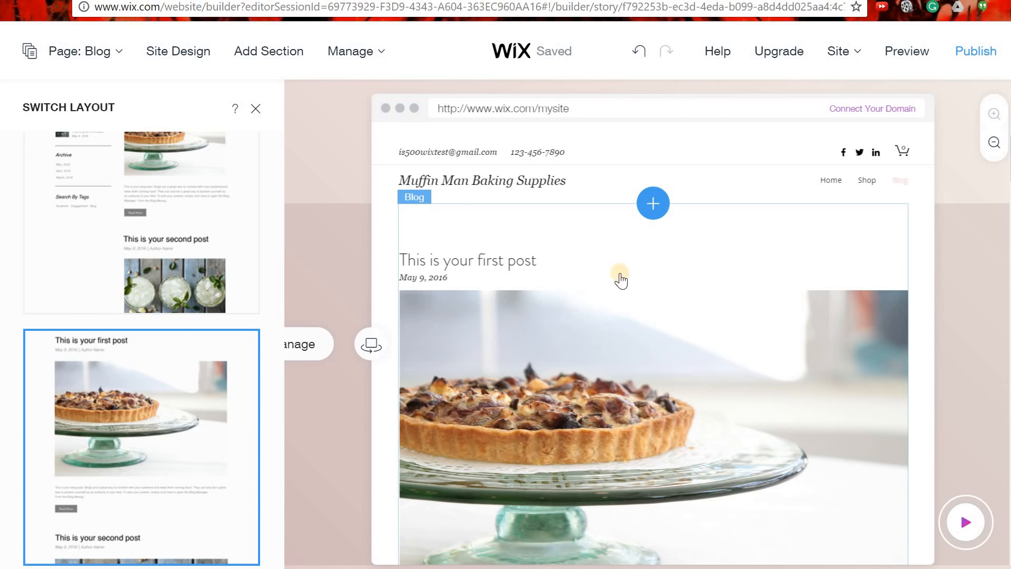
# Move the sixth blog post to the trash, leaving five published posts.
pyautogui.moveTo(382, 64)
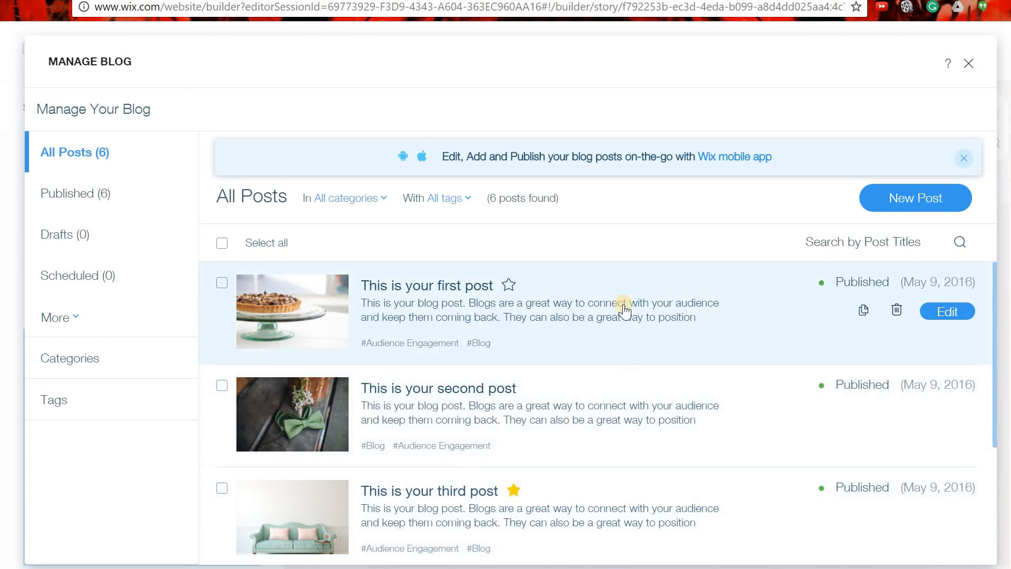
pyautogui.scroll(-5, 549, 359)
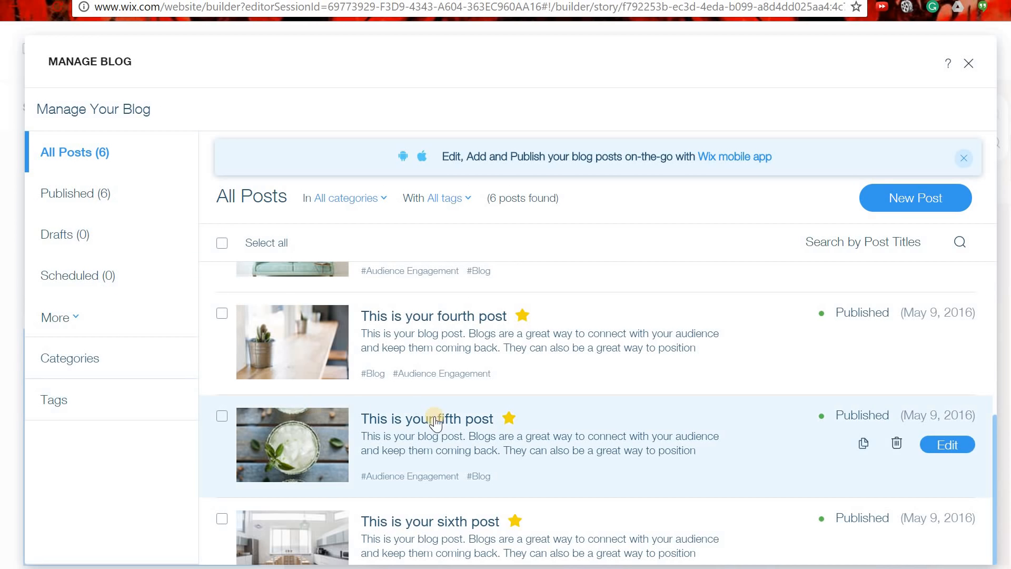
pyautogui.scroll(5, 476, 433)
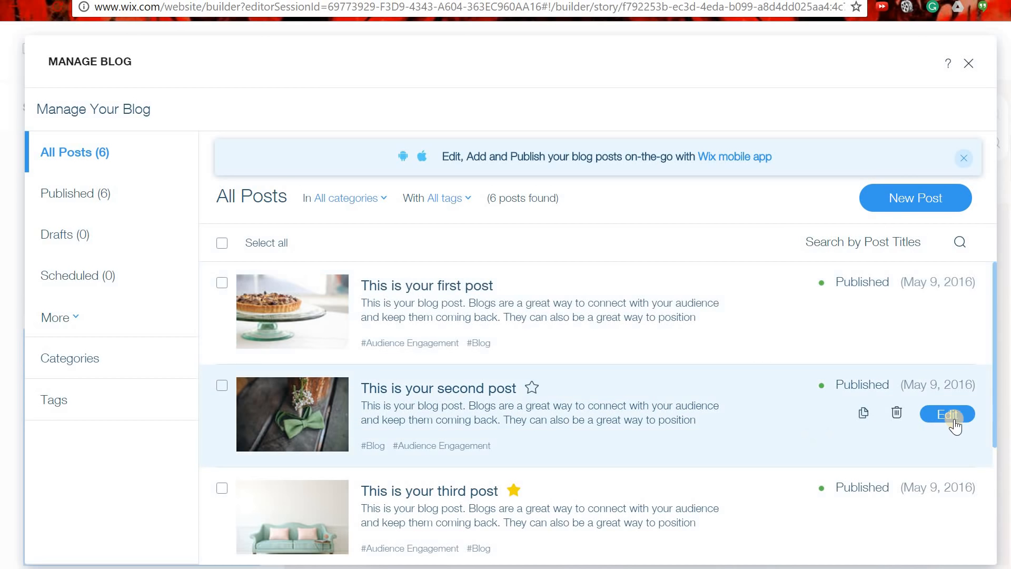
pyautogui.scroll(-5, 677, 393)
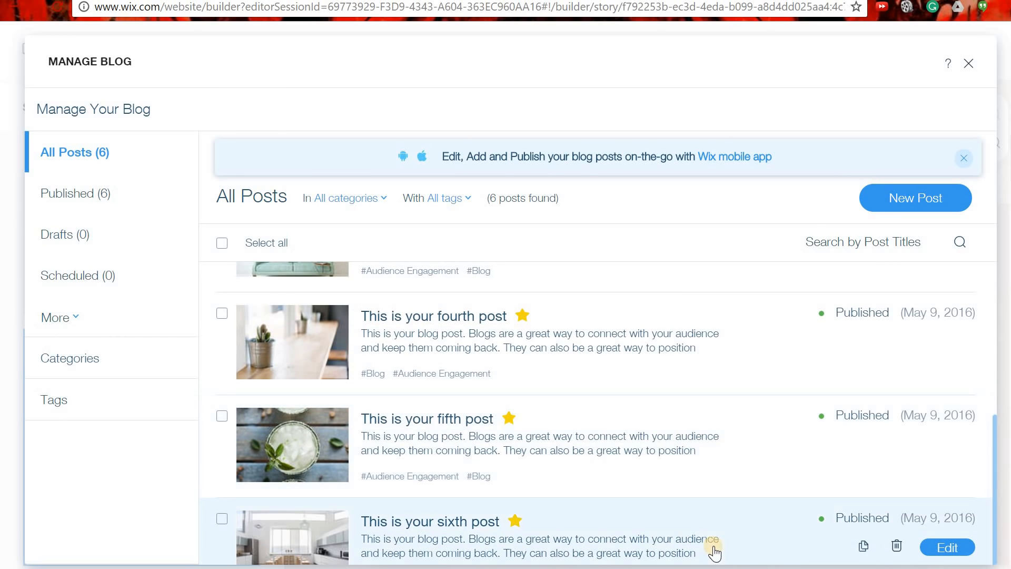
pyautogui.click(894, 548)
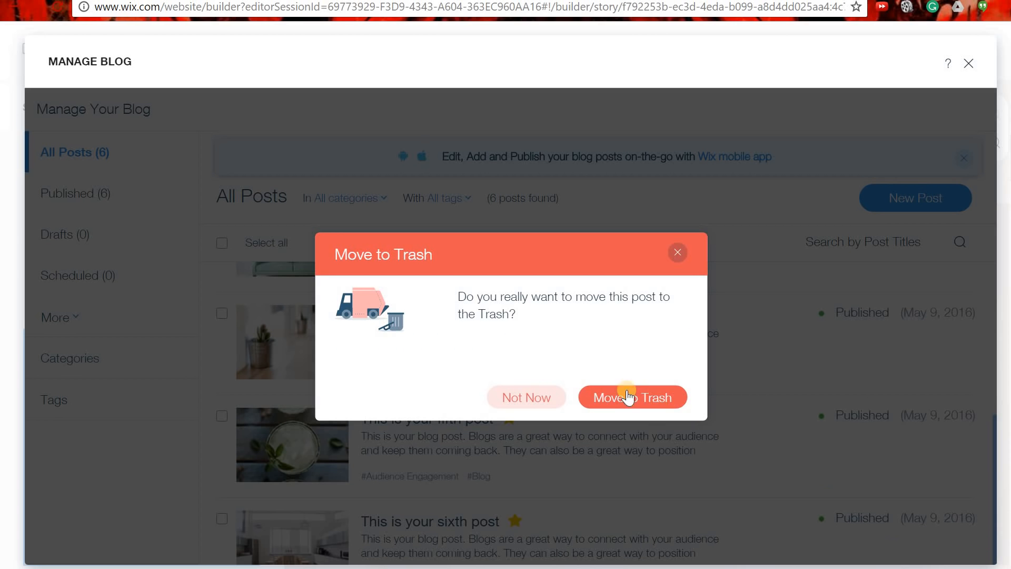
pyautogui.click(638, 397)
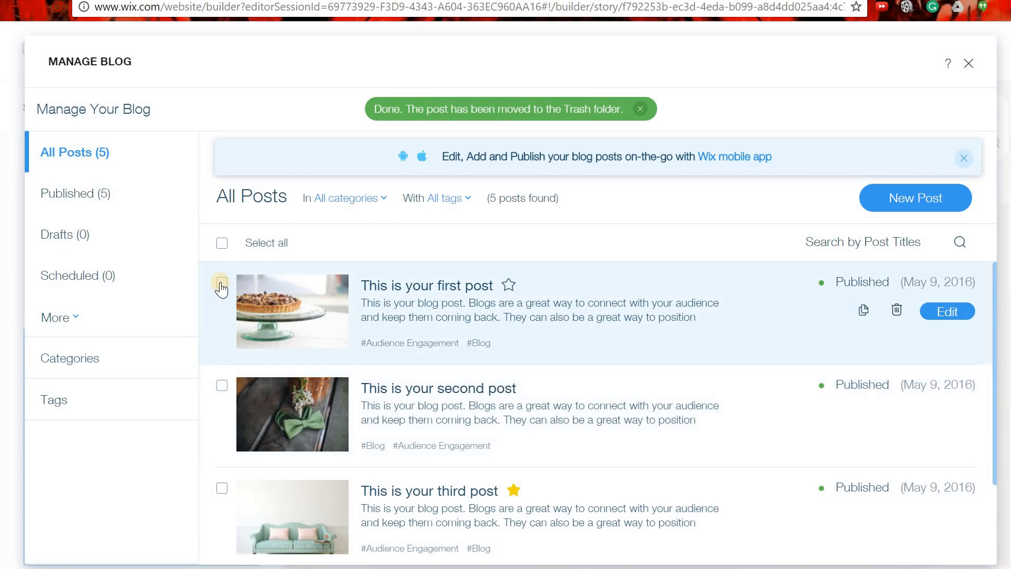
# Tick and untick the post checkboxes, then open the first post for editing.
pyautogui.click(227, 298)
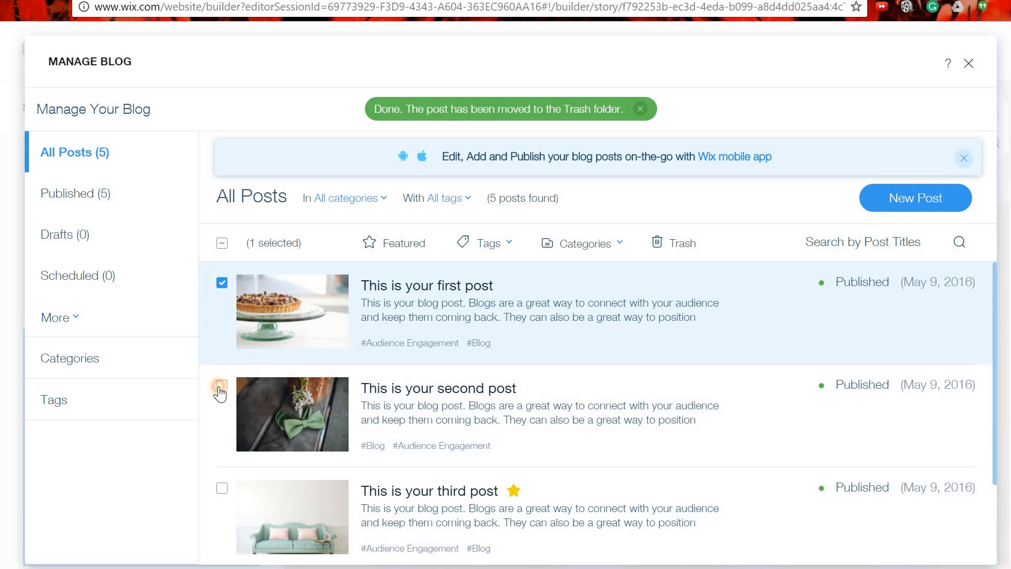
pyautogui.click(221, 386)
pyautogui.click(221, 490)
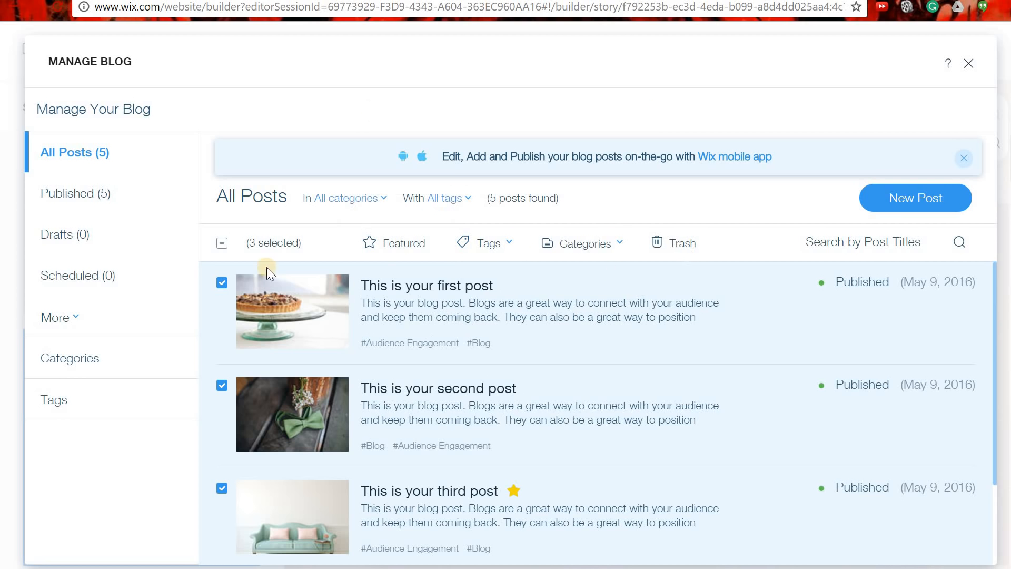
pyautogui.click(222, 283)
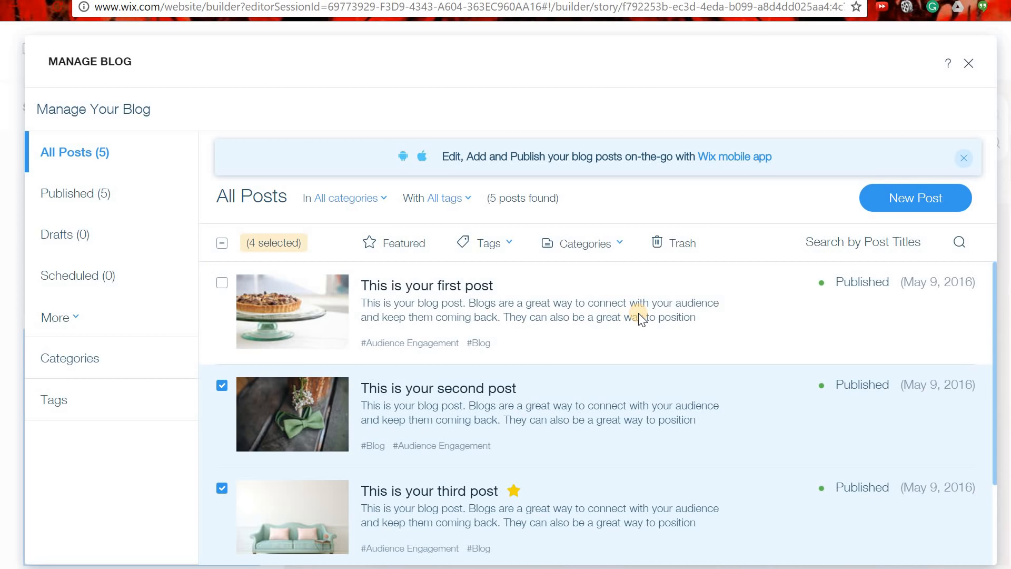
pyautogui.click(224, 387)
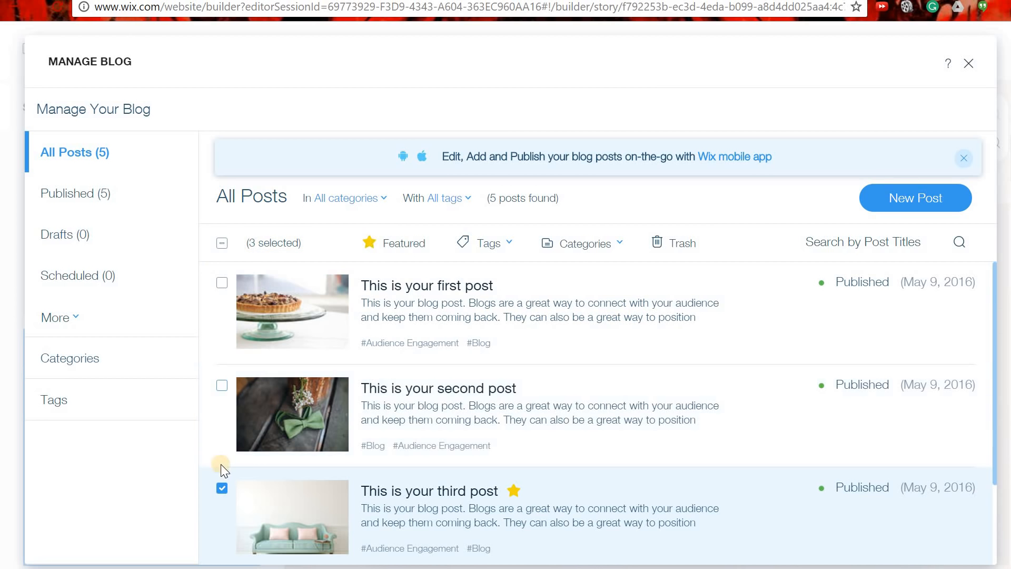
pyautogui.click(222, 488)
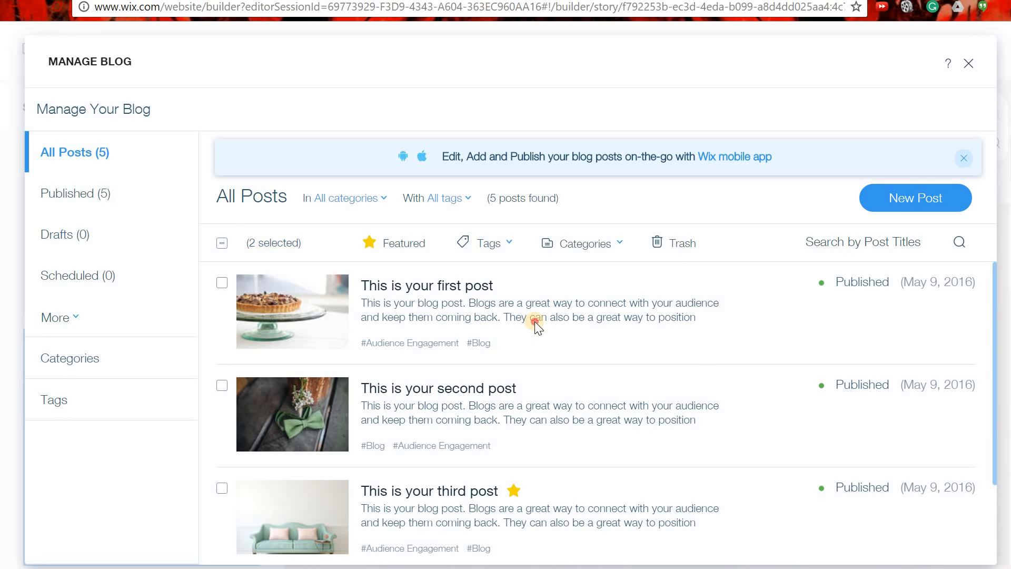
pyautogui.scroll(-3, 439, 367)
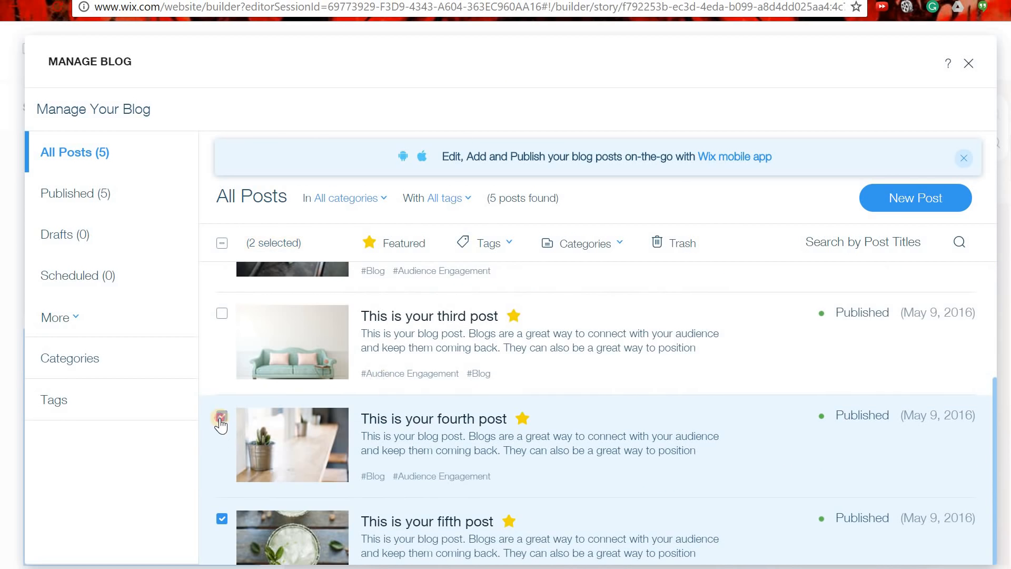
pyautogui.click(222, 419)
pyautogui.click(223, 521)
pyautogui.scroll(5, 368, 469)
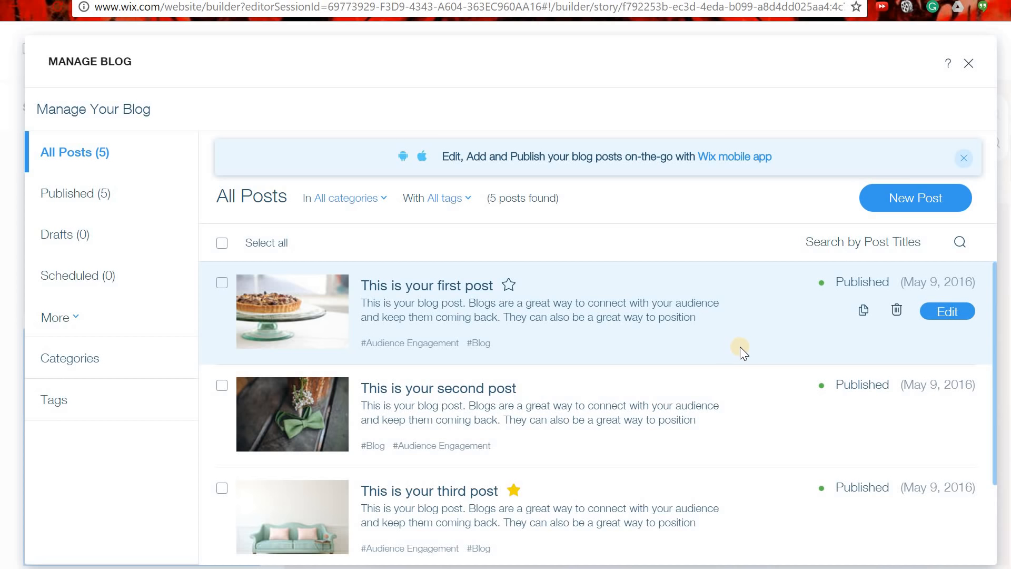
pyautogui.click(948, 311)
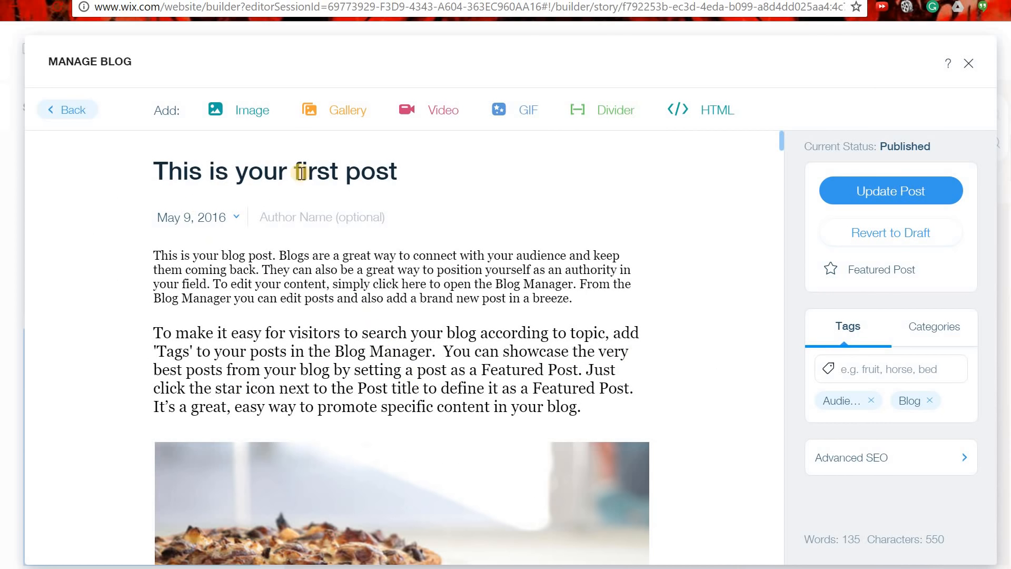
# Set the first post's date to today.
pyautogui.click(235, 220)
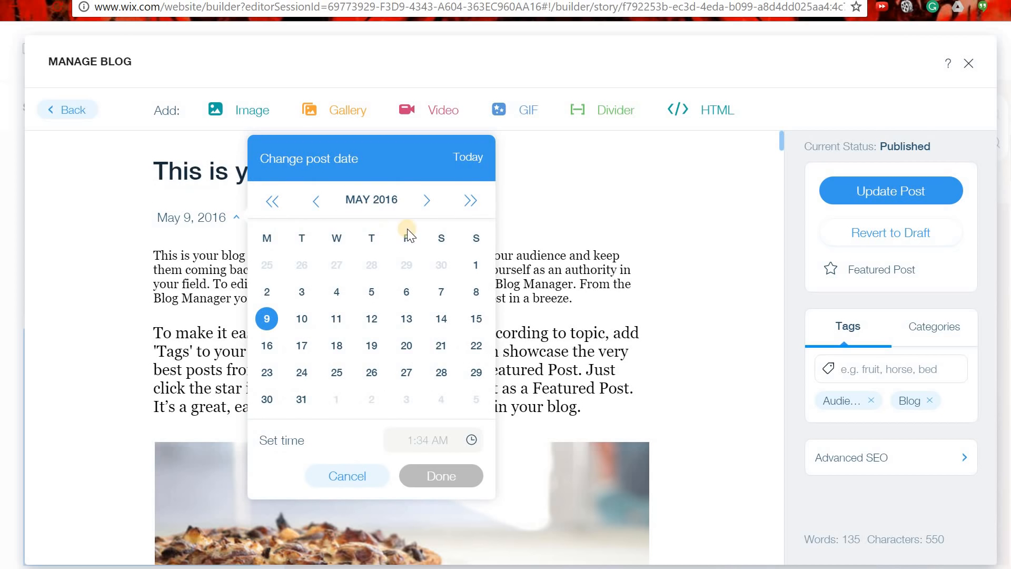
pyautogui.click(481, 160)
pyautogui.click(421, 476)
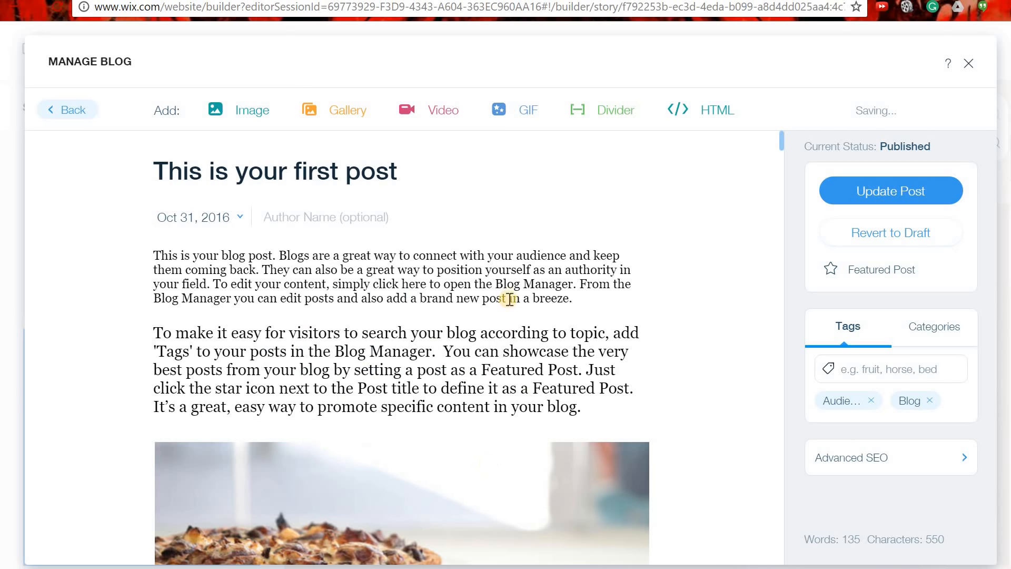
pyautogui.scroll(-5, 420, 272)
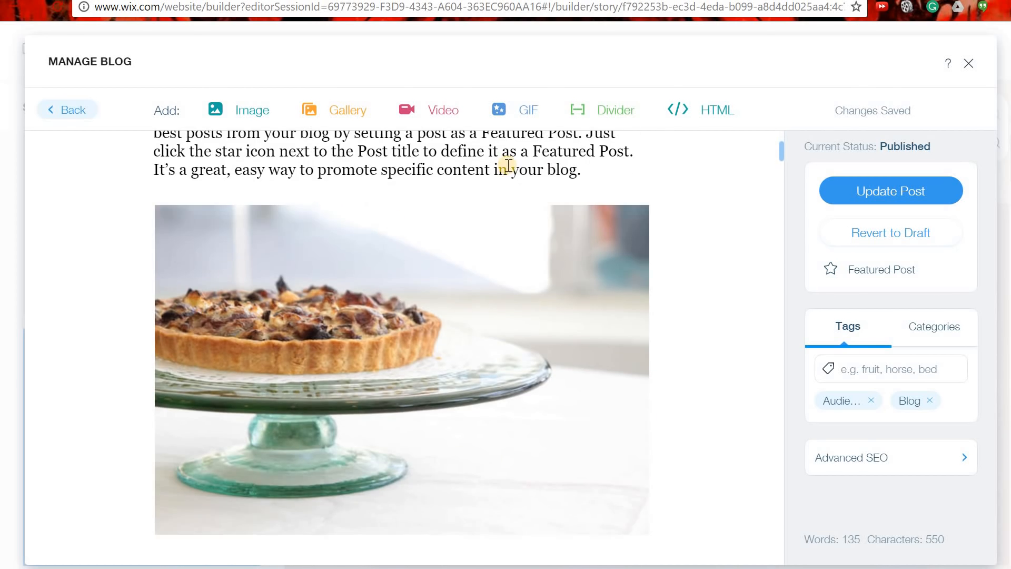
pyautogui.scroll(3, 553, 282)
pyautogui.scroll(-2, 526, 384)
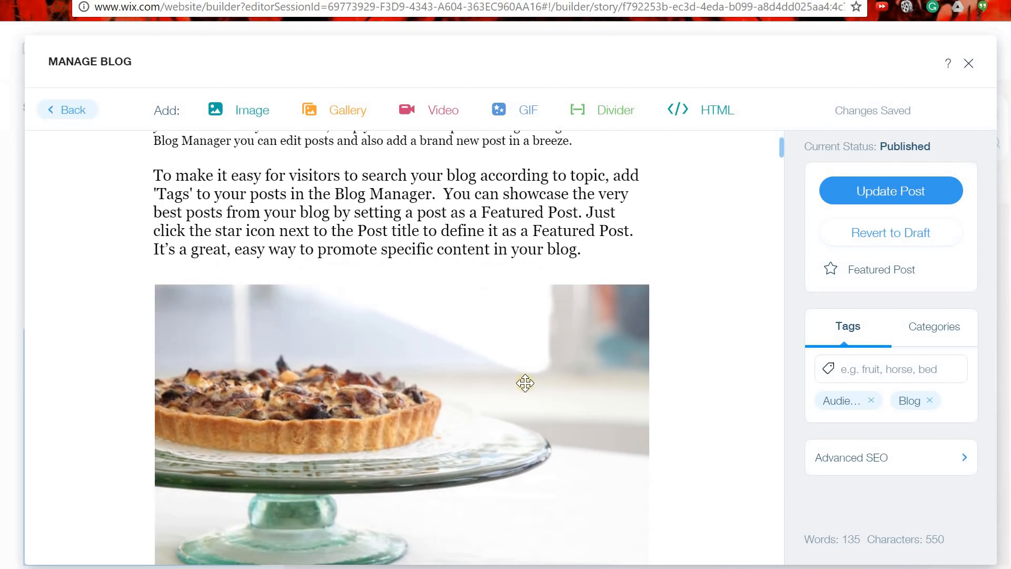
pyautogui.scroll(3, 433, 320)
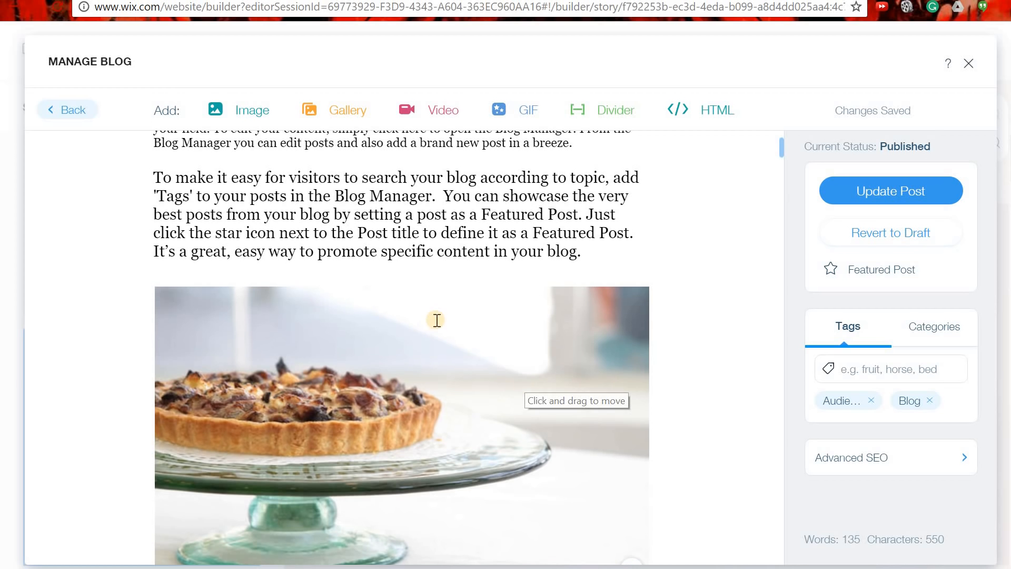
# Delete the tart image and add an empty line after the body text.
pyautogui.click(410, 479)
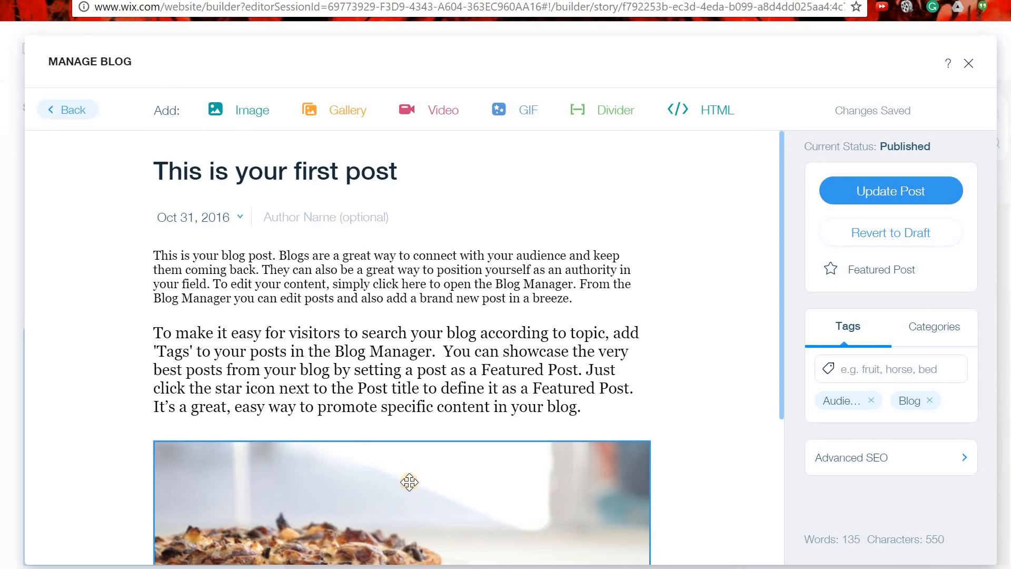
pyautogui.click(373, 457)
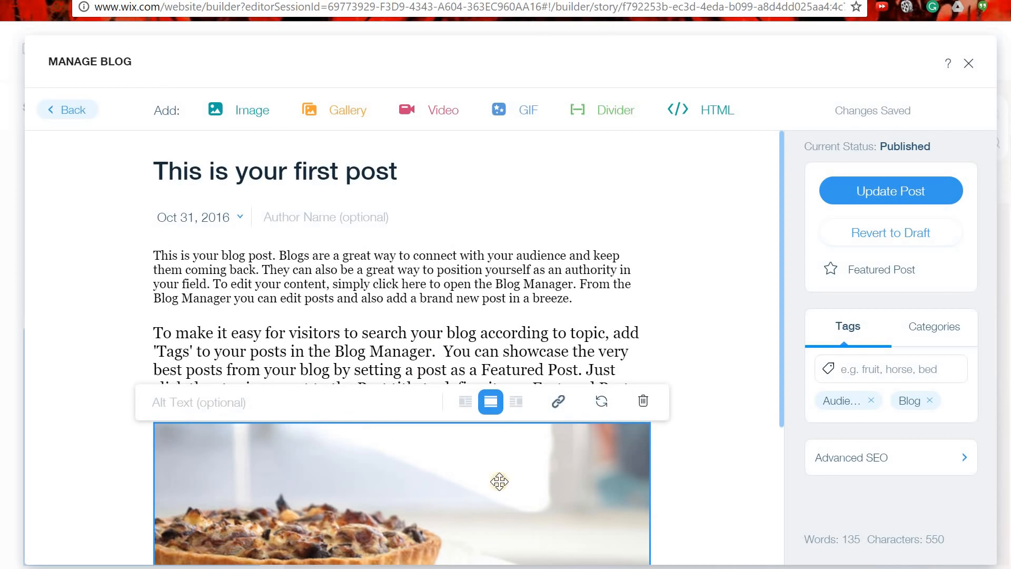
pyautogui.click(643, 401)
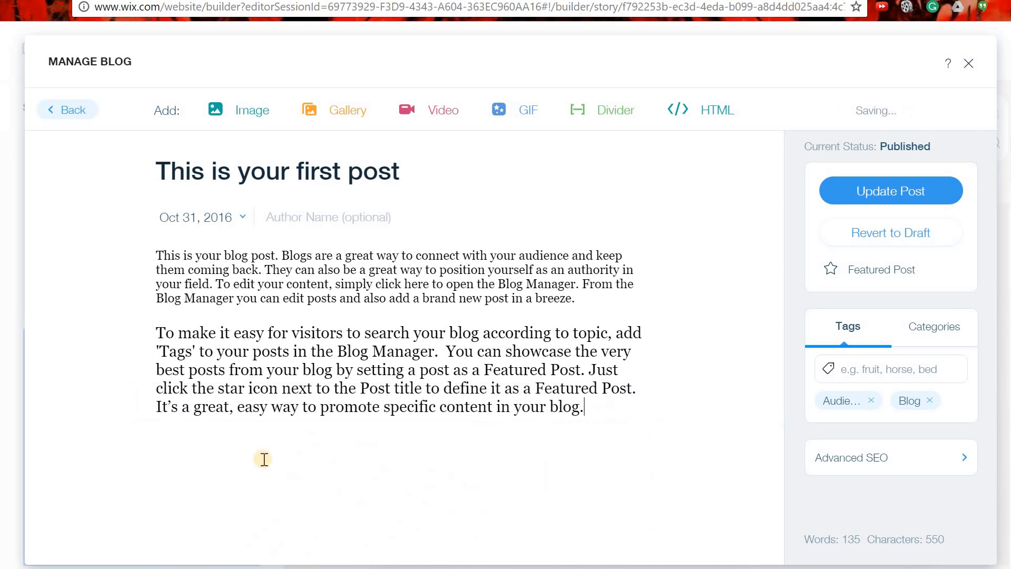
pyautogui.click(240, 457)
pyautogui.click(636, 417)
pyautogui.press('Return')
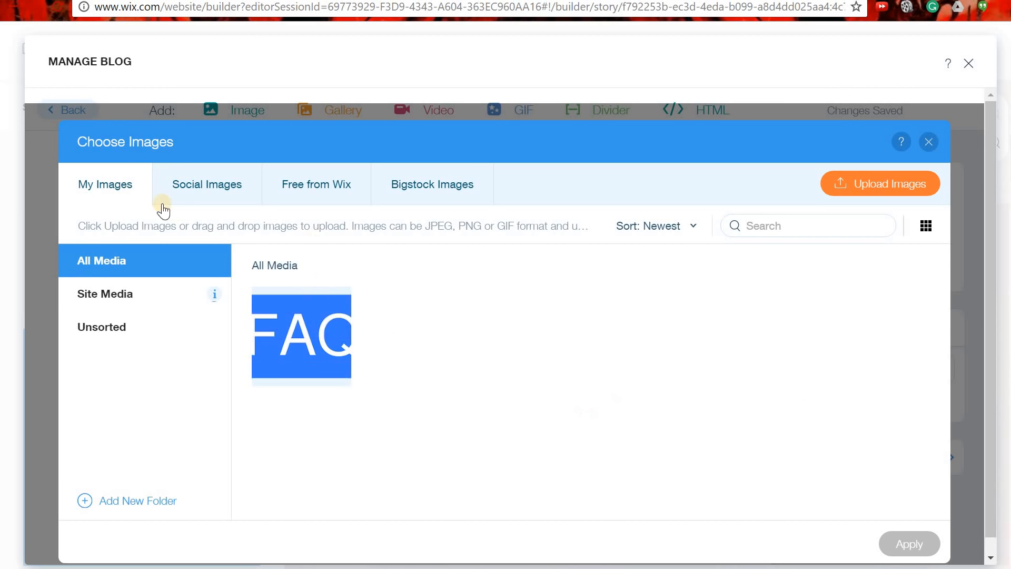
# Insert the FAQ image from My Images below the post's body text.
pyautogui.click(310, 339)
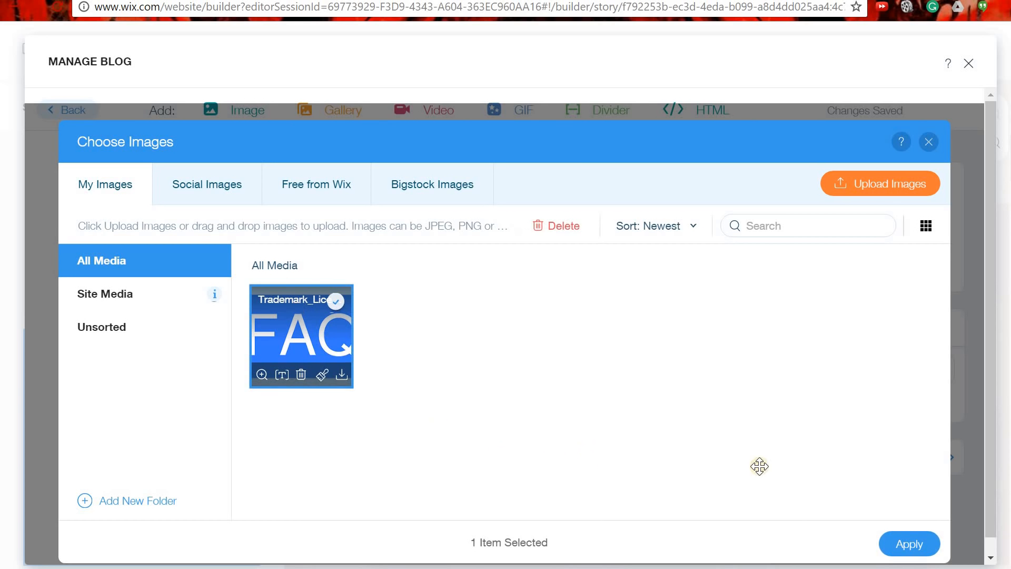
pyautogui.click(926, 545)
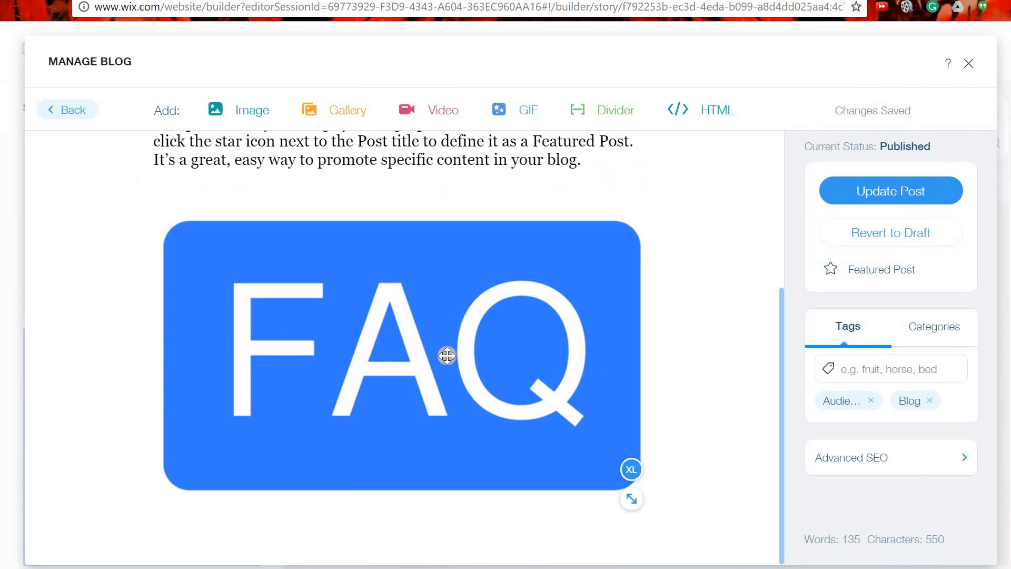
pyautogui.scroll(5, 451, 359)
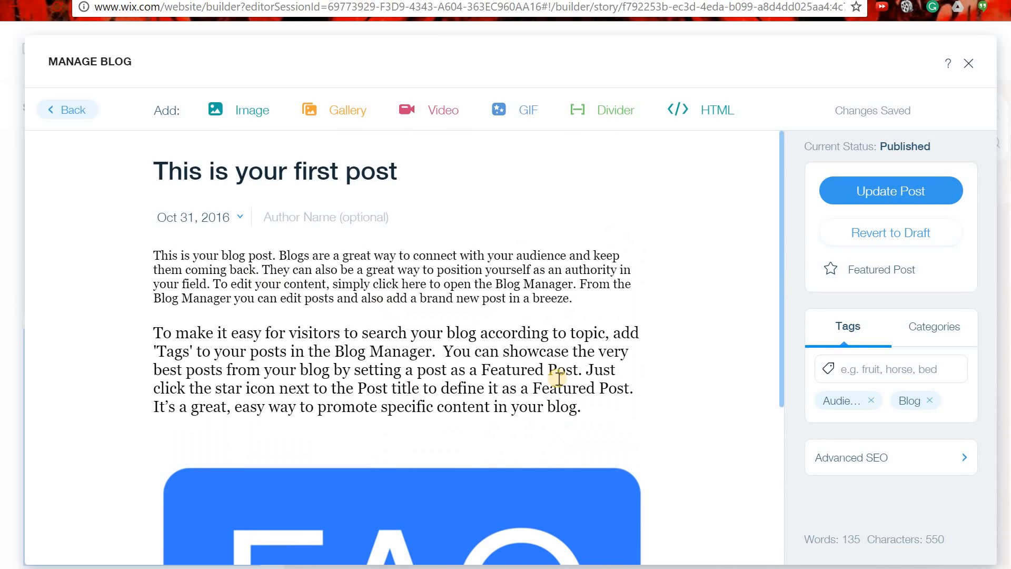
# Replace the body with 'This is text that I am writing.' and add tags FAQ and BakingGoods.
pyautogui.moveTo(596, 412); pyautogui.dragTo(126, 232)
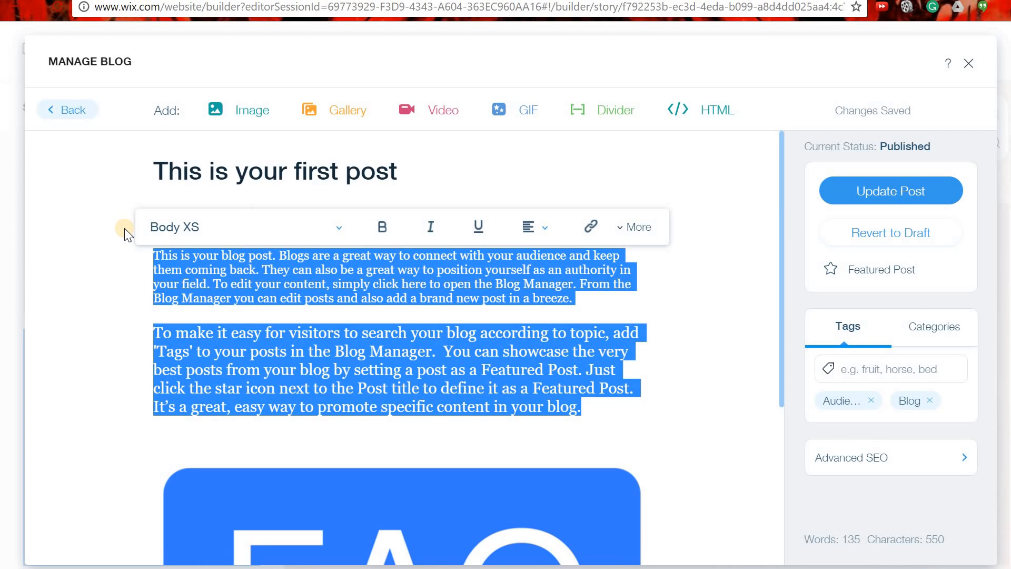
pyautogui.write('This is text t')
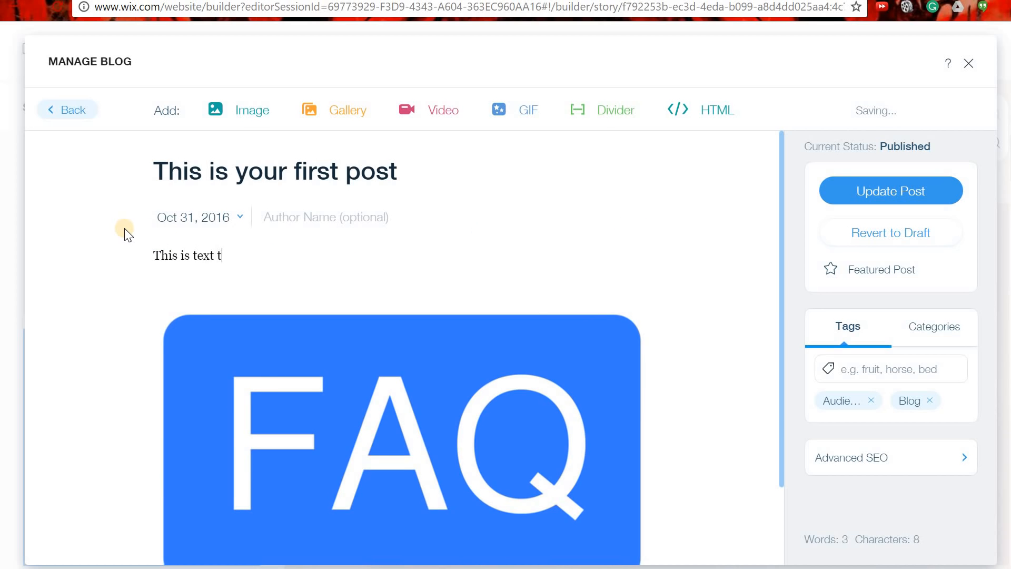
pyautogui.write('hat I am writing.')
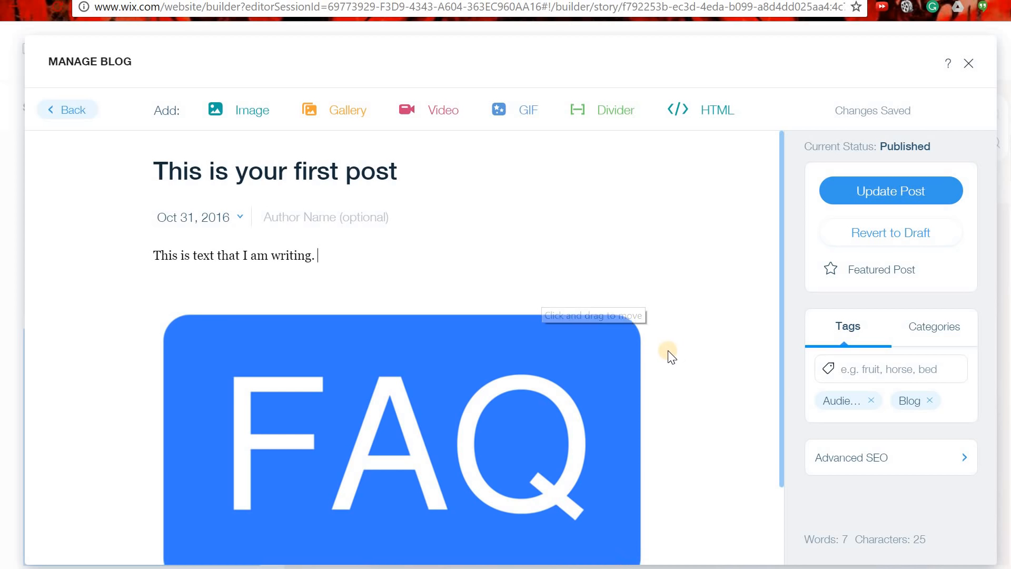
pyautogui.click(908, 371)
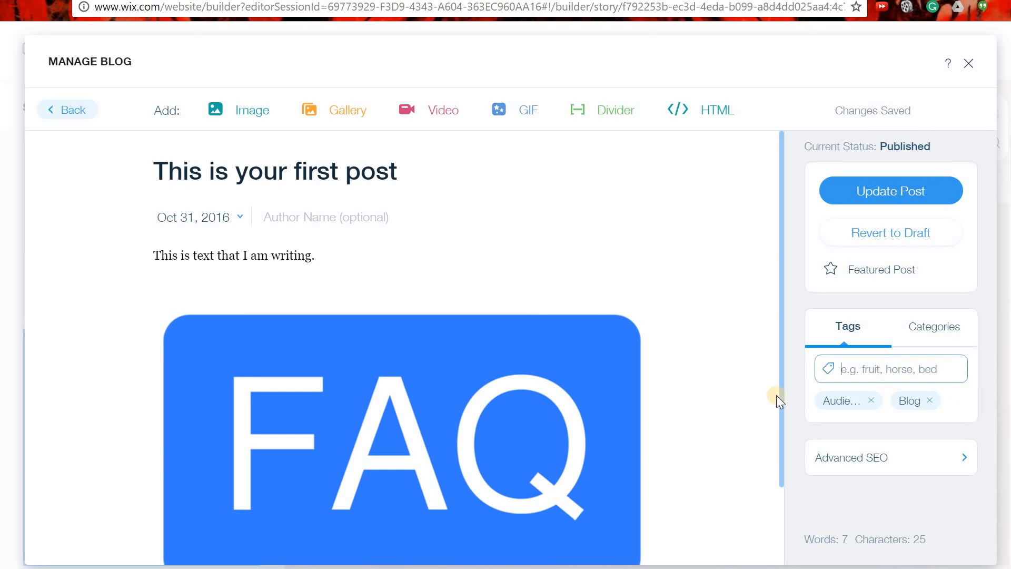
pyautogui.write('FAQ')
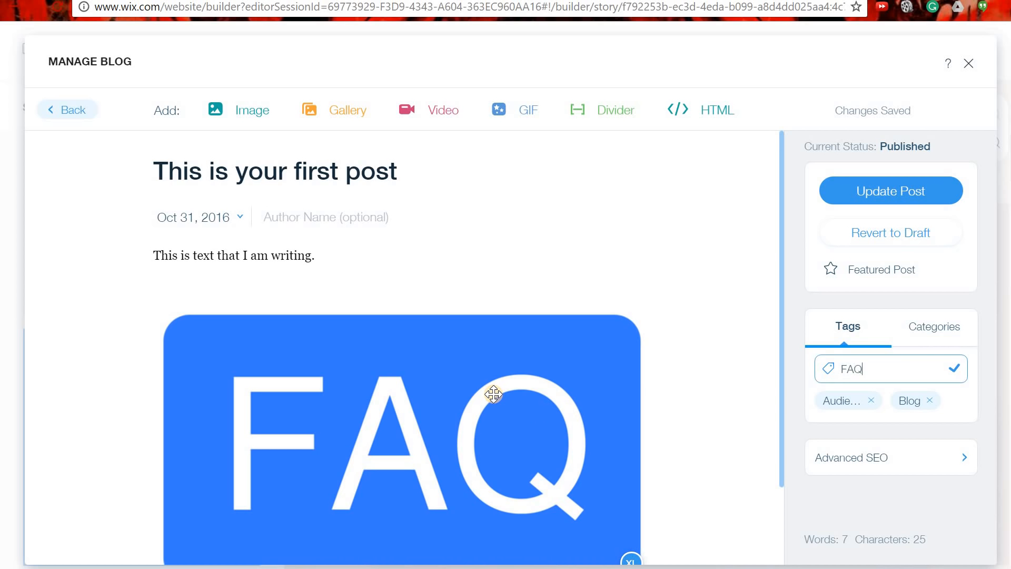
pyautogui.press('Return')
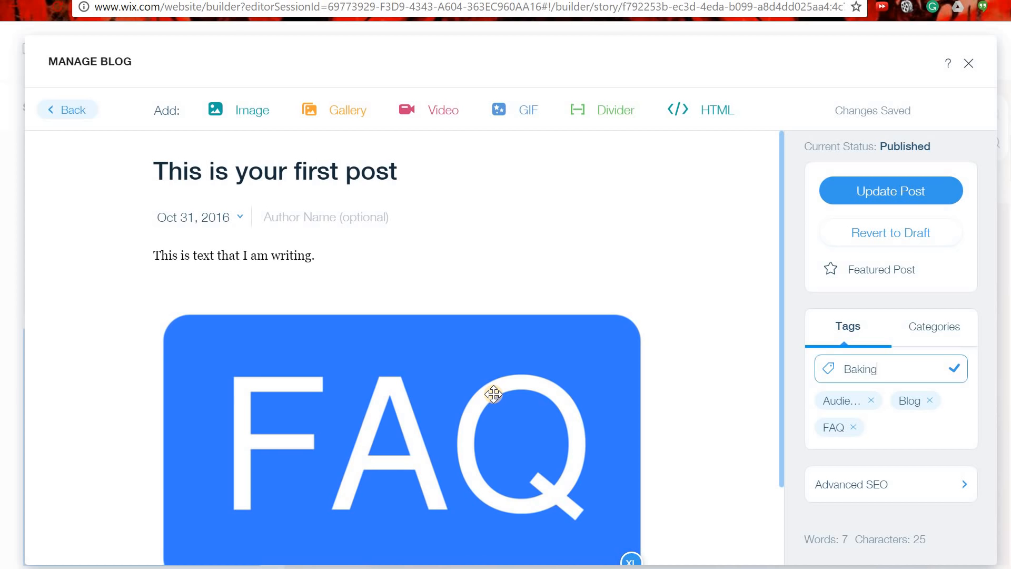
pyautogui.press('Return')
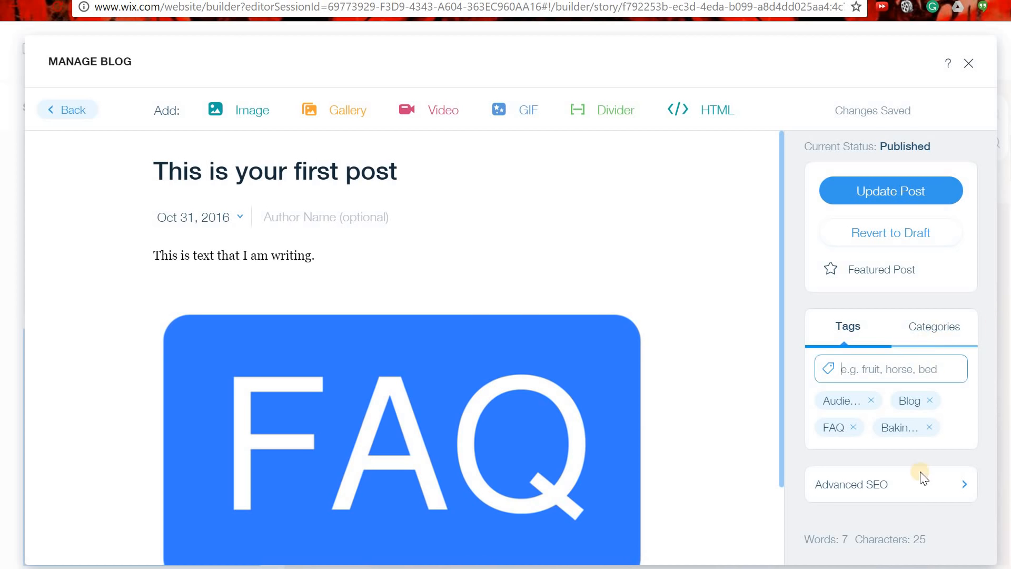
pyautogui.click(960, 487)
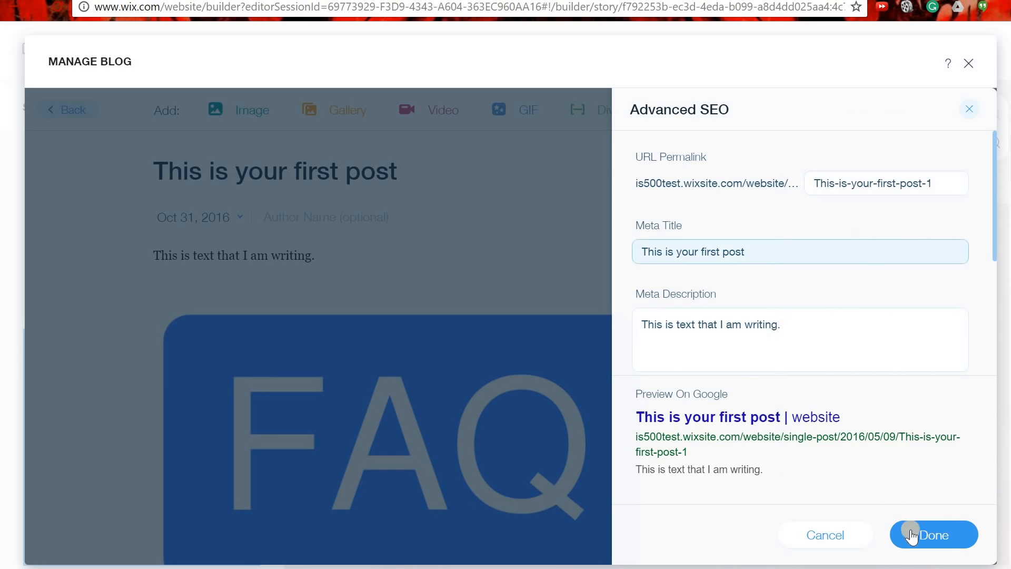
# Save the first post's changes with Update Post and exit the blog manager.
pyautogui.click(842, 537)
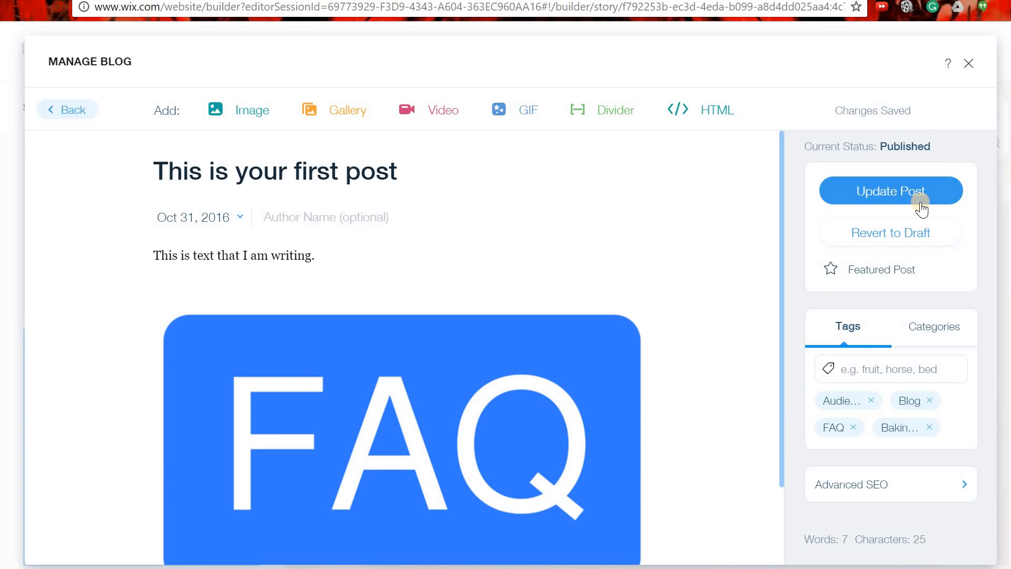
pyautogui.click(912, 185)
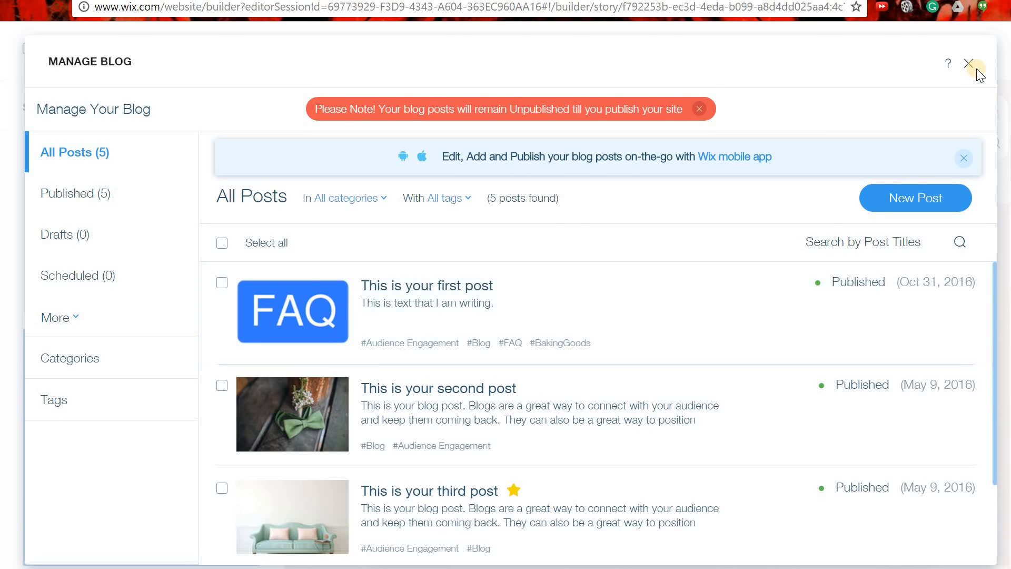
pyautogui.click(969, 64)
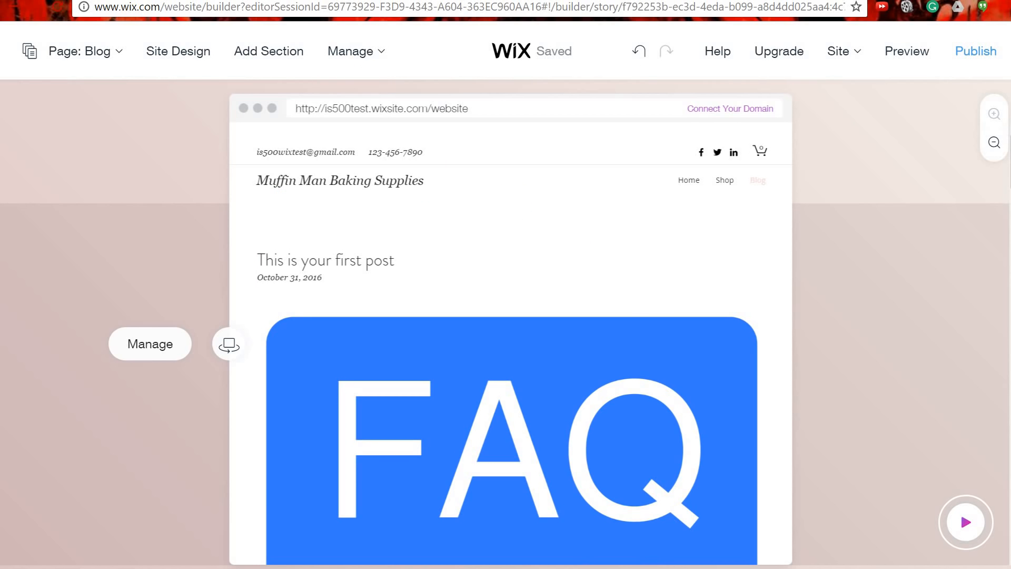
# Open My Dashboard from the Site menu.
pyautogui.moveTo(852, 53)
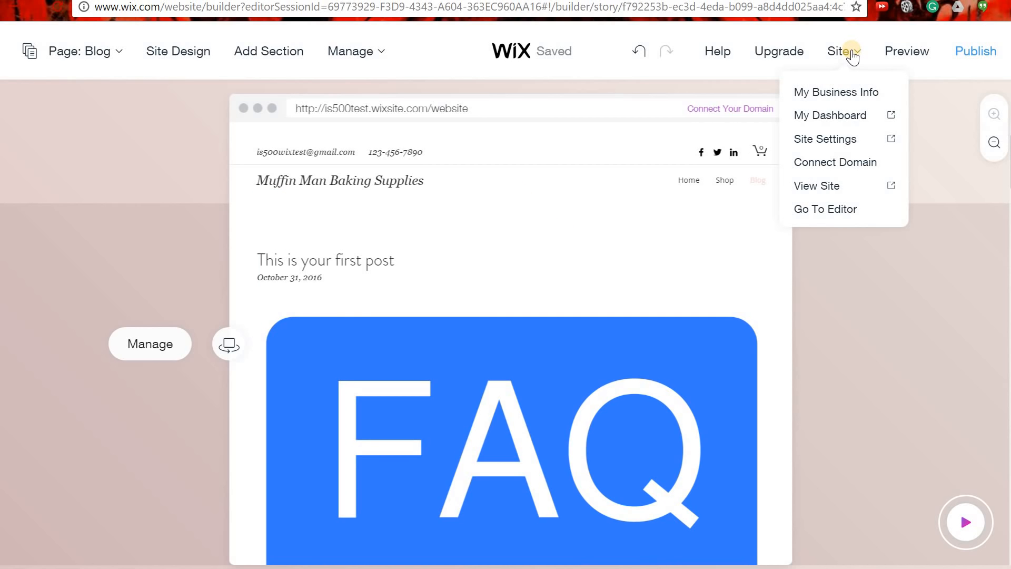
pyautogui.click(848, 115)
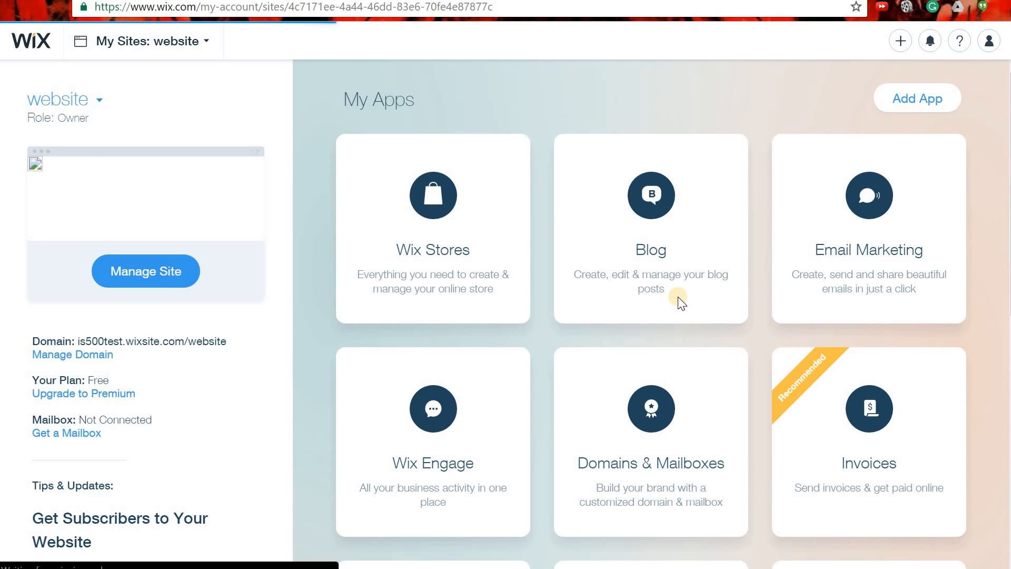
# Review the dashboard app cards, then go to Manage Site's Overview showing Site Actions and Basics.
pyautogui.scroll(-5, 679, 299)
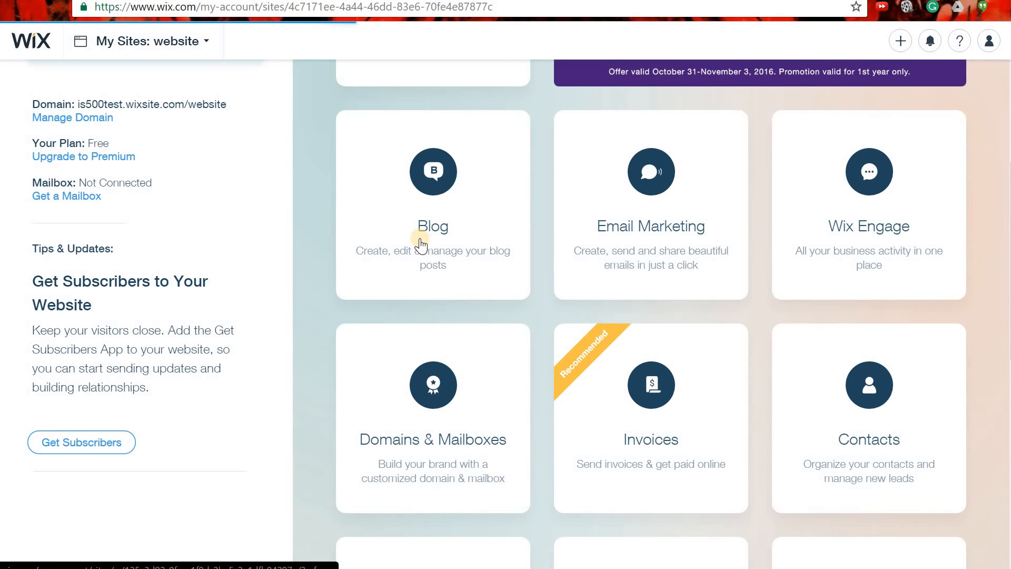
pyautogui.scroll(5, 413, 237)
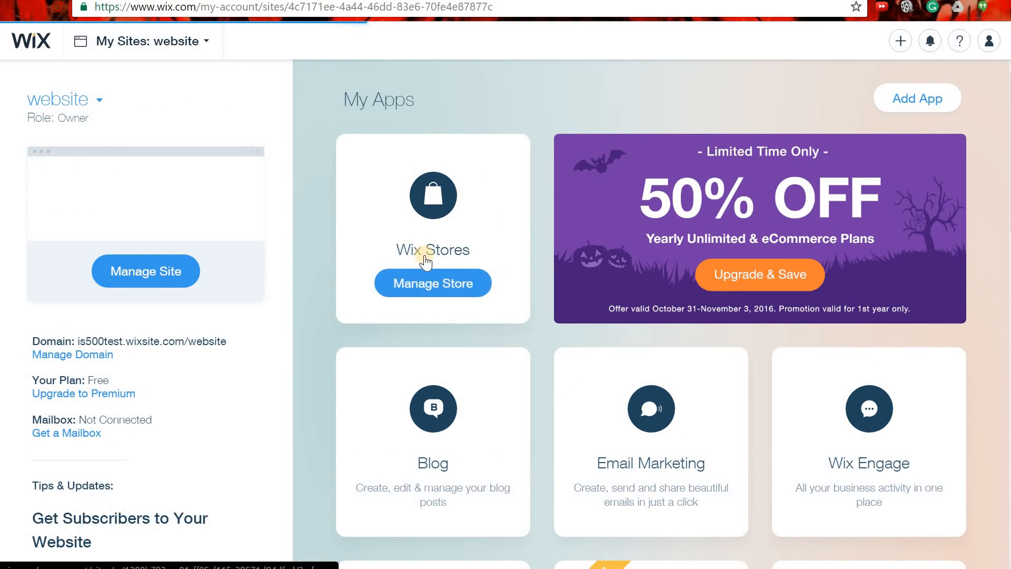
pyautogui.scroll(-5, 481, 305)
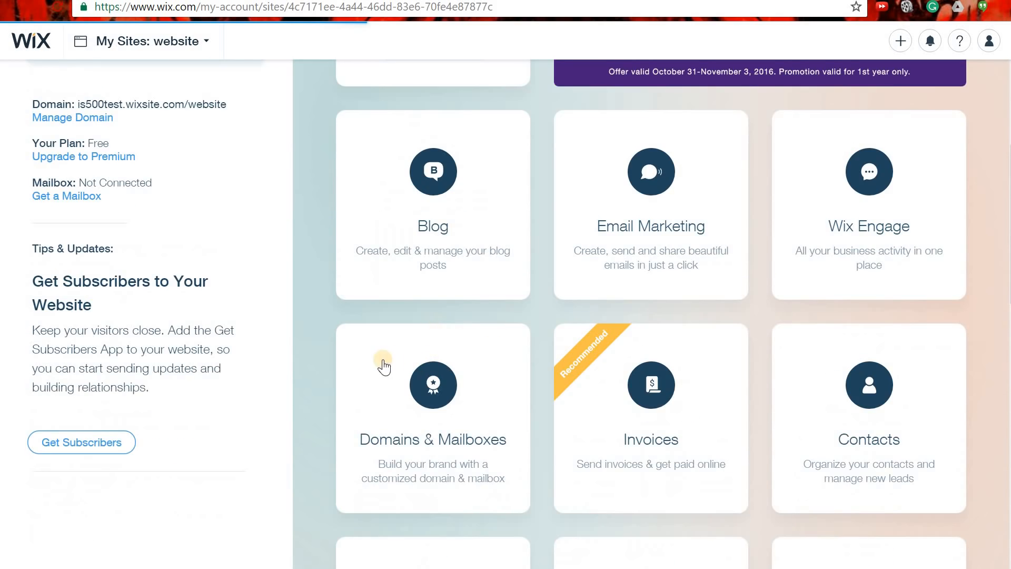
pyautogui.scroll(5, 384, 300)
pyautogui.click(142, 274)
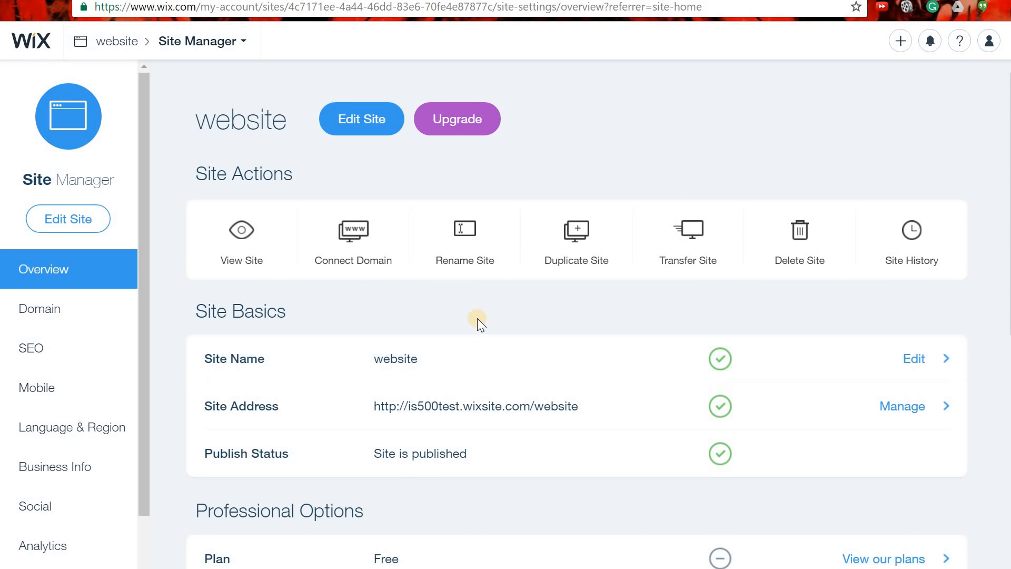
pyautogui.scroll(-1, 477, 318)
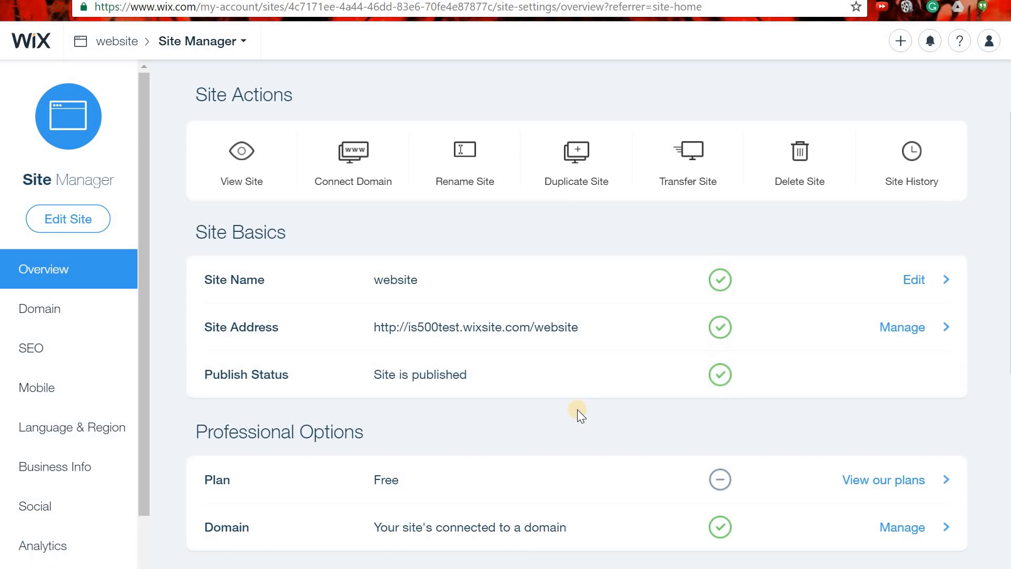
pyautogui.scroll(-5, 578, 380)
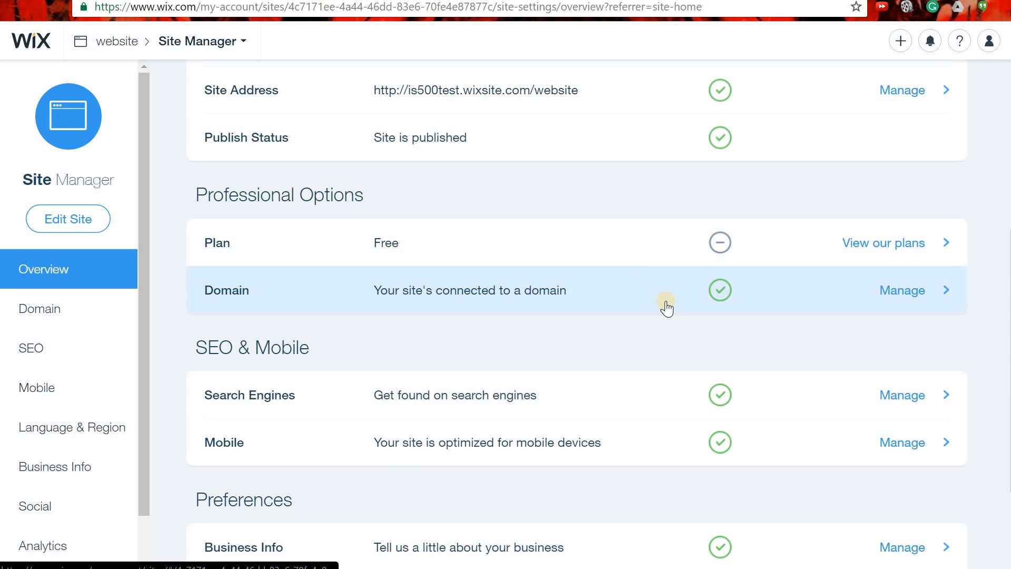
pyautogui.scroll(3, 599, 340)
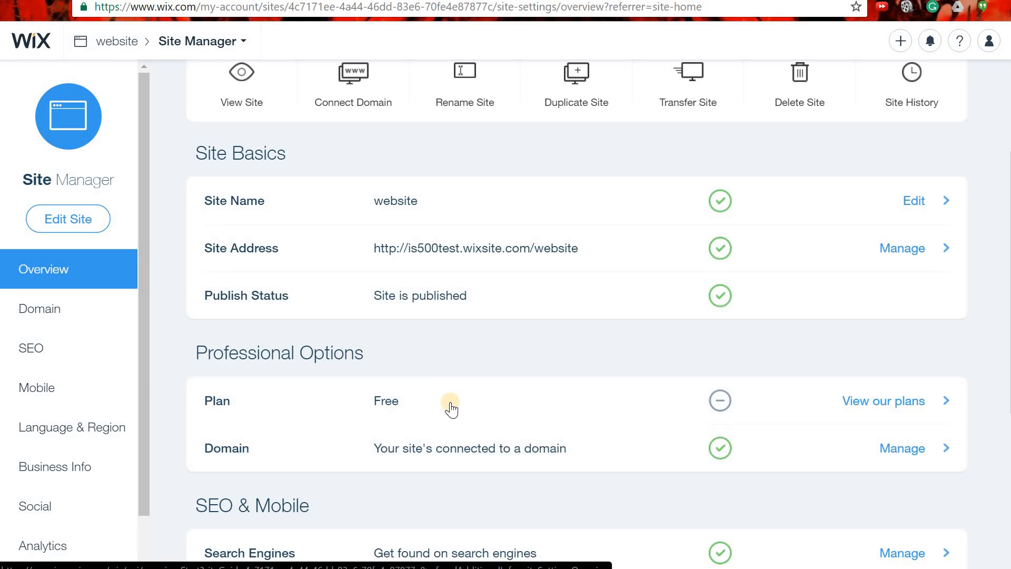
pyautogui.scroll(-4, 451, 409)
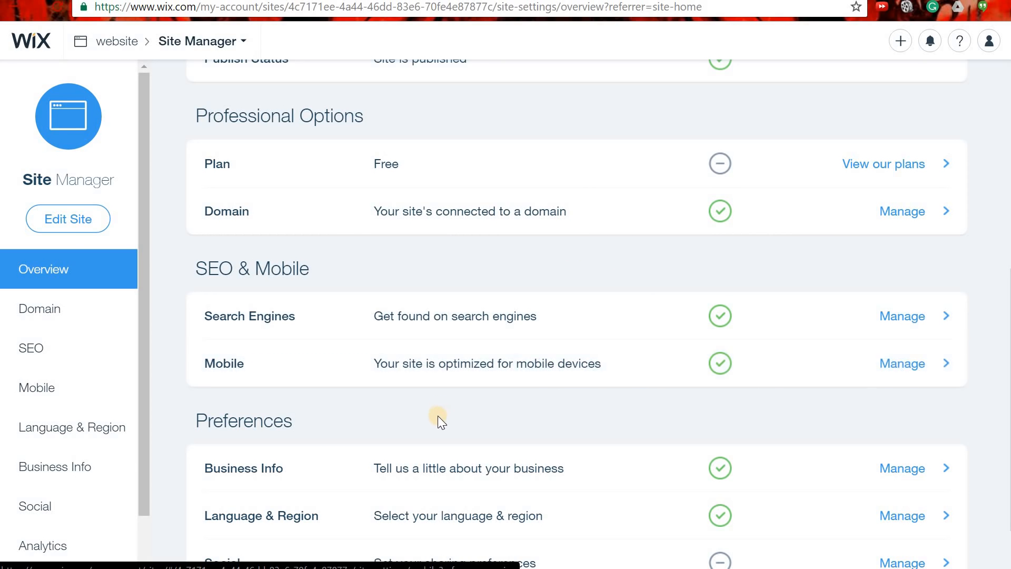
pyautogui.scroll(-1, 442, 415)
pyautogui.scroll(-1, 444, 416)
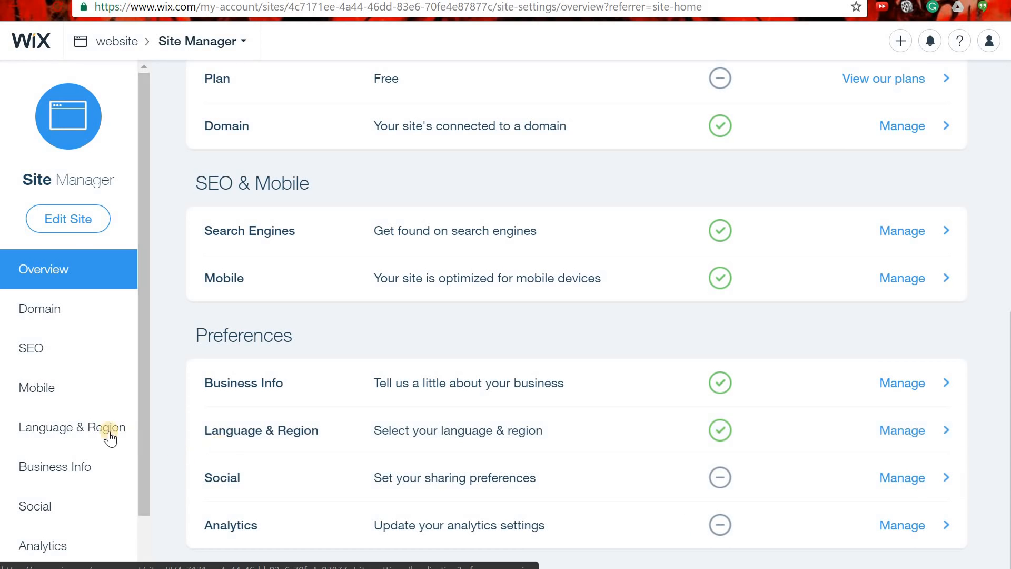
pyautogui.scroll(-1, 104, 446)
pyautogui.scroll(1, 38, 442)
pyautogui.scroll(9, 553, 400)
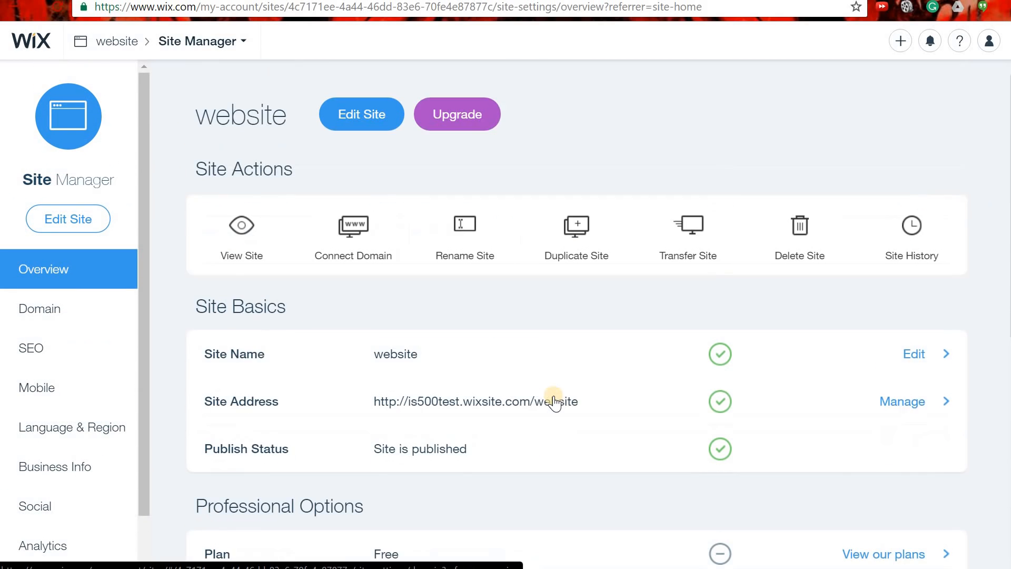